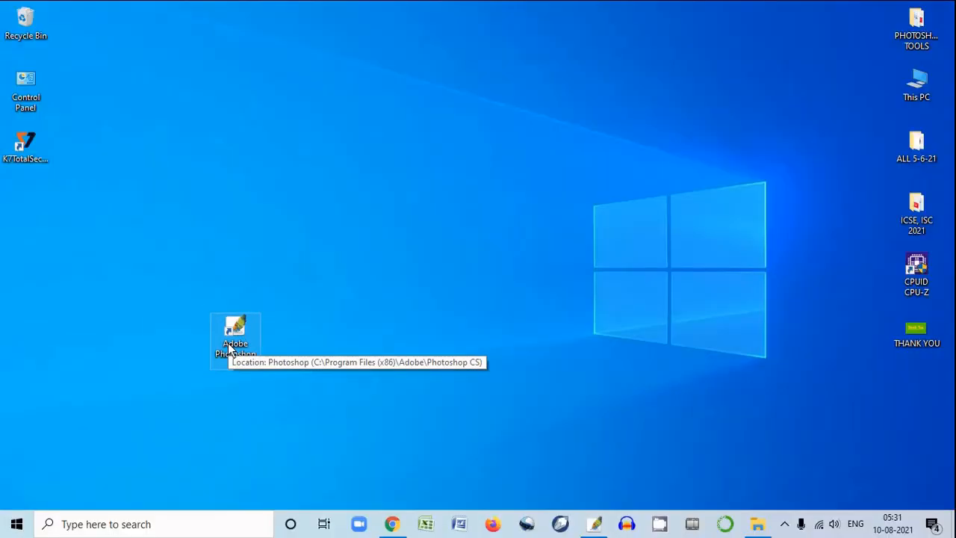
# Launch Adobe Photoshop and dismiss the Welcome Screen
pyautogui.click(254, 351)
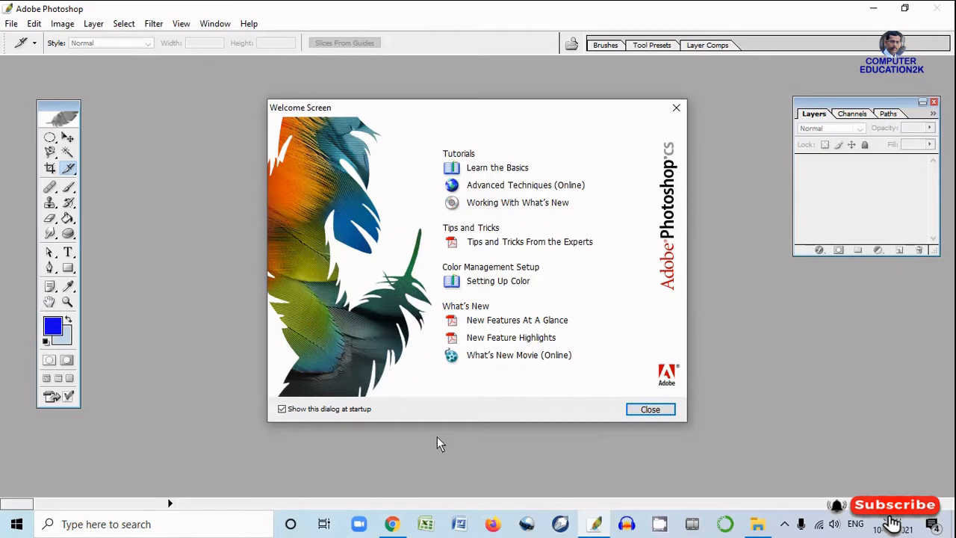
pyautogui.click(662, 410)
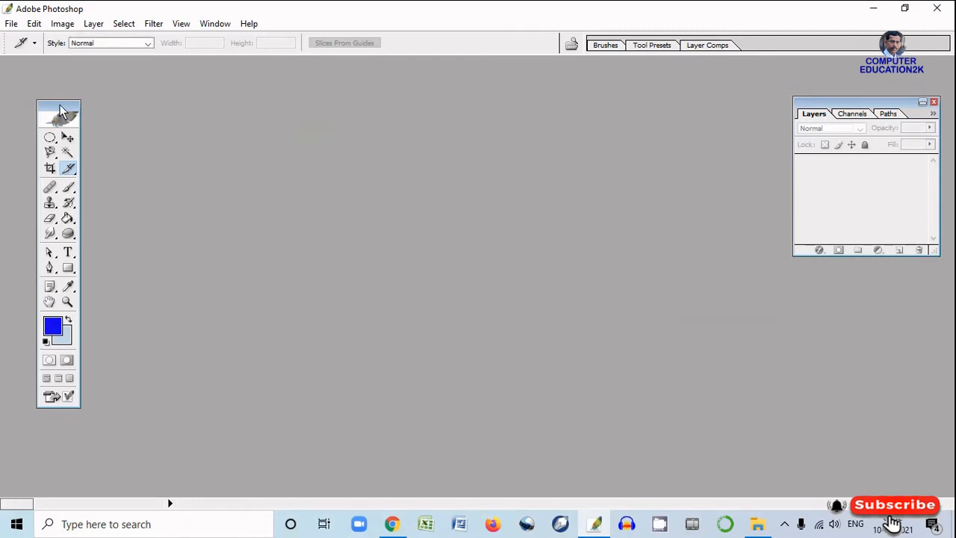
# Move the floating toolbox around the workspace and leave it slightly inward from its original place
pyautogui.moveTo(61, 109); pyautogui.dragTo(122, 107)
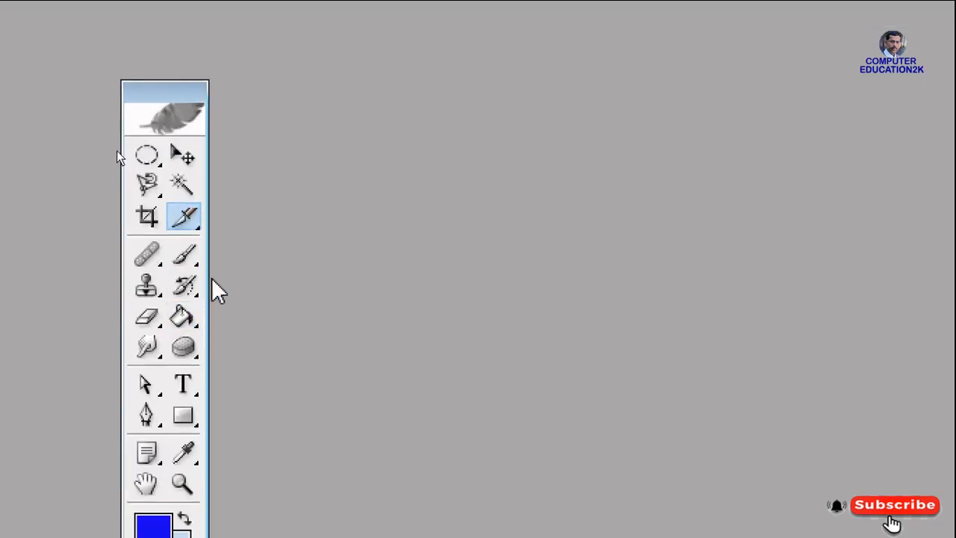
pyautogui.moveTo(144, 89); pyautogui.dragTo(168, 68)
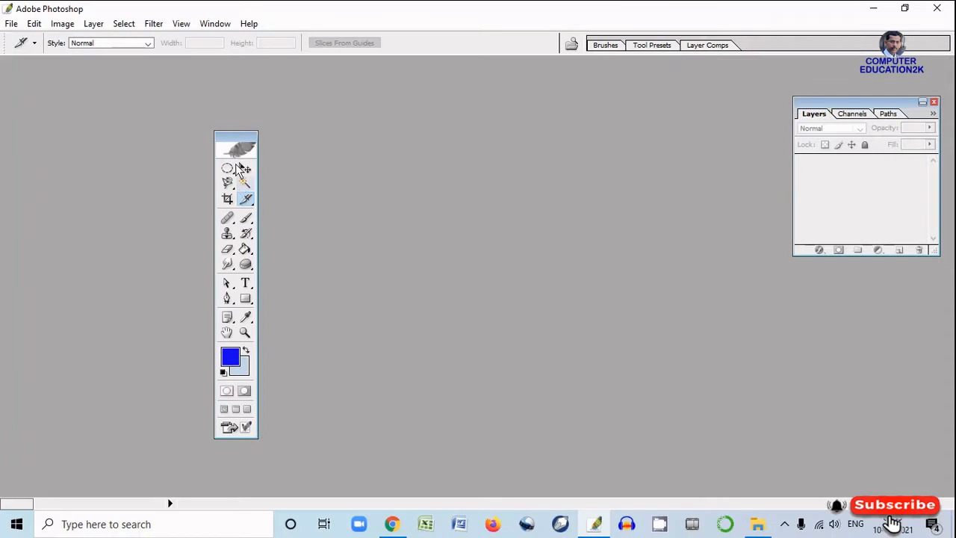
pyautogui.moveTo(224, 137); pyautogui.dragTo(88, 121)
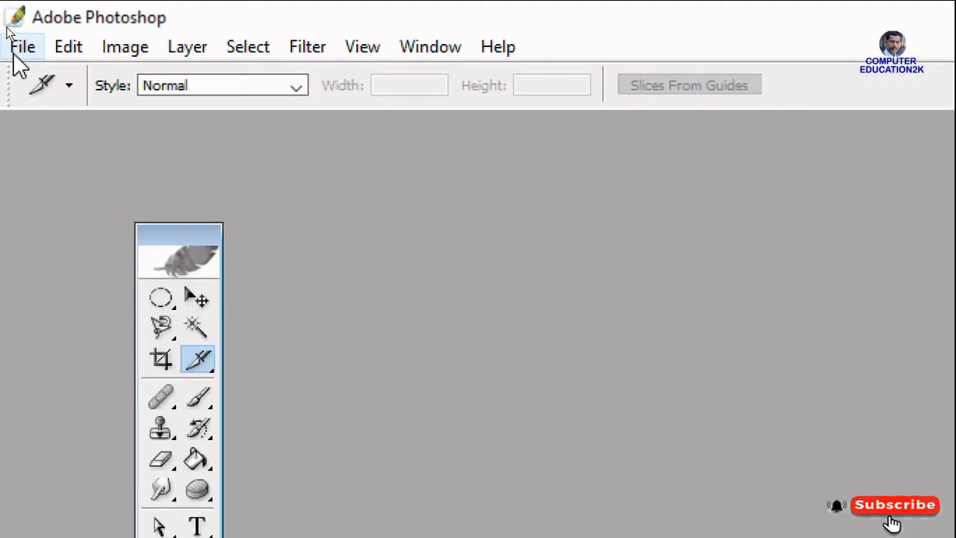
# Open image 16 from the SCHOOL PHOTOS folder and arrange its window and the toolbox side by side in the workspace
pyautogui.click(9, 26)
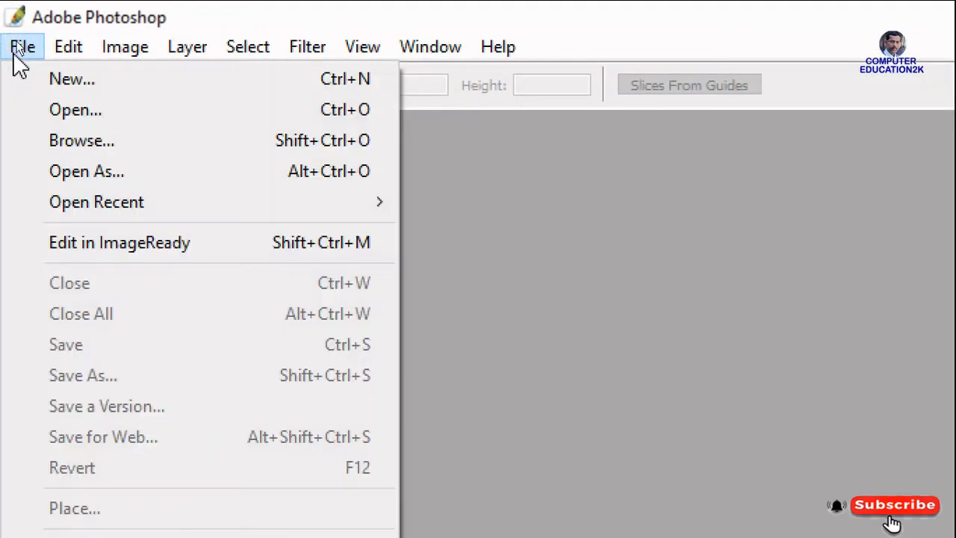
pyautogui.click(82, 118)
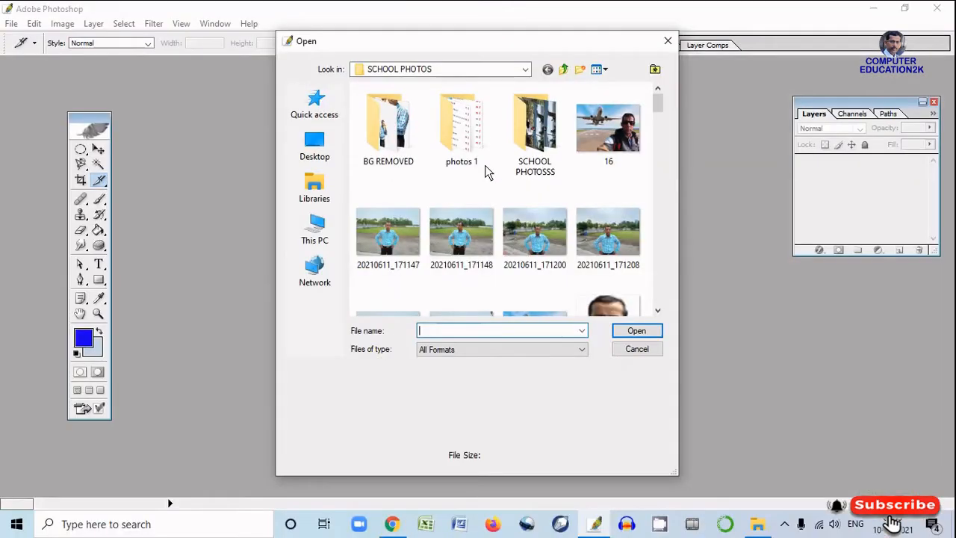
pyautogui.click(612, 149)
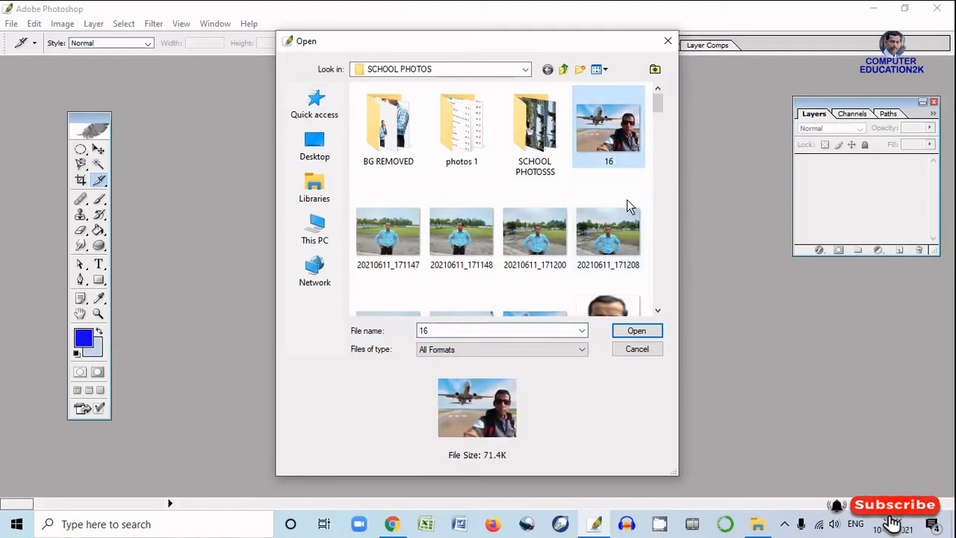
pyautogui.click(641, 331)
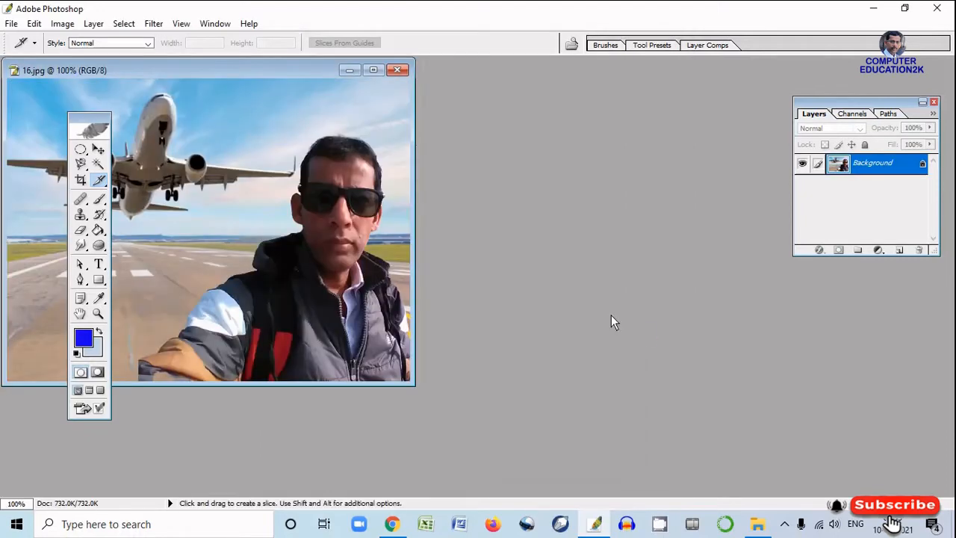
pyautogui.moveTo(271, 73); pyautogui.dragTo(486, 121)
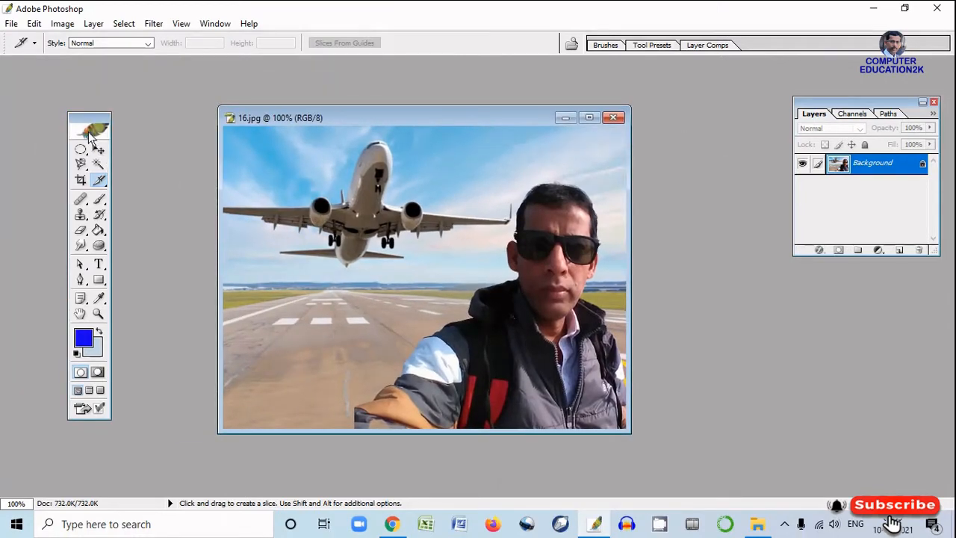
pyautogui.moveTo(89, 126); pyautogui.dragTo(147, 125)
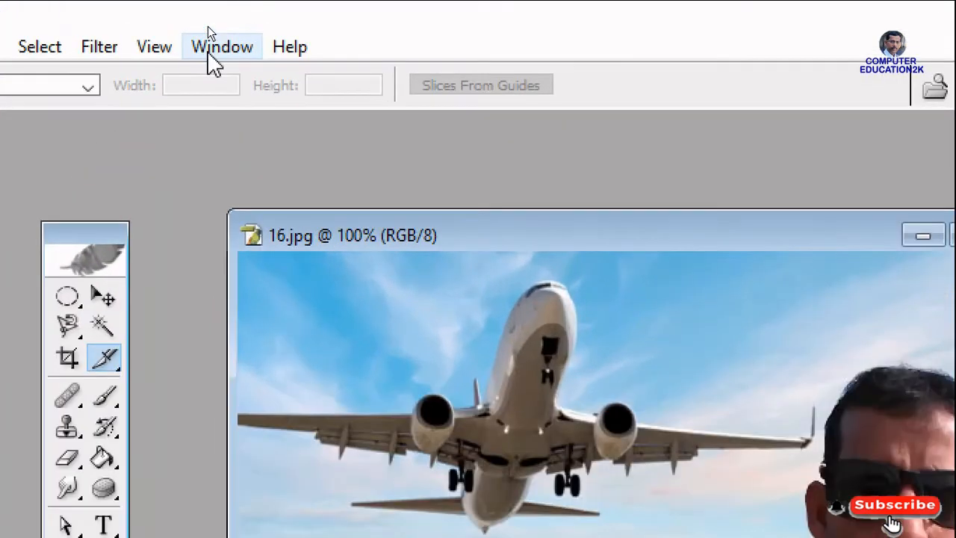
# Hide the toolbox and display it again
pyautogui.click(210, 25)
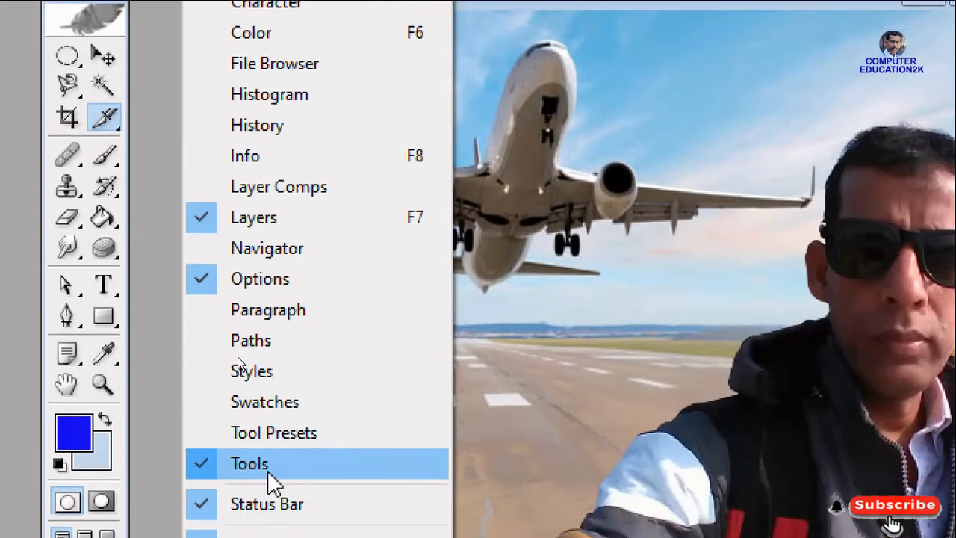
pyautogui.click(256, 461)
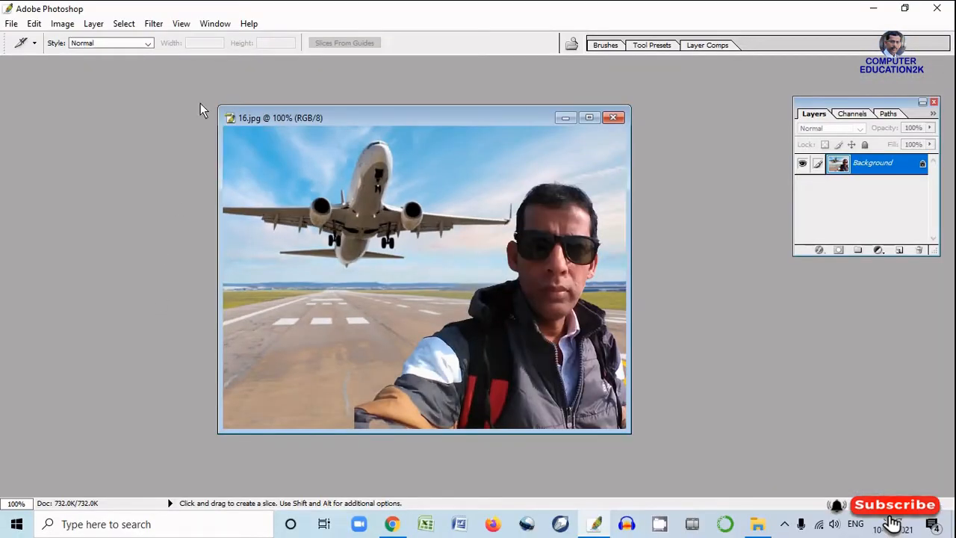
pyautogui.click(214, 26)
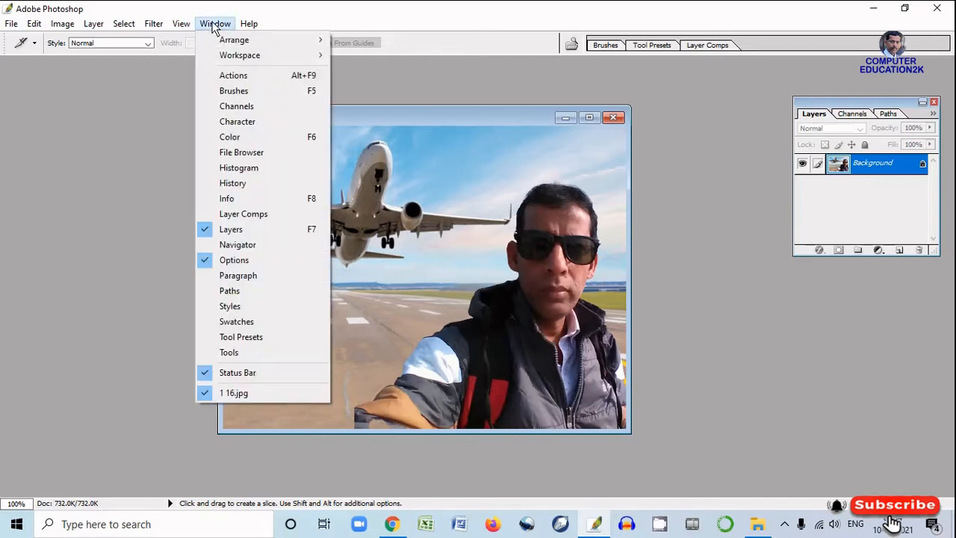
pyautogui.click(241, 351)
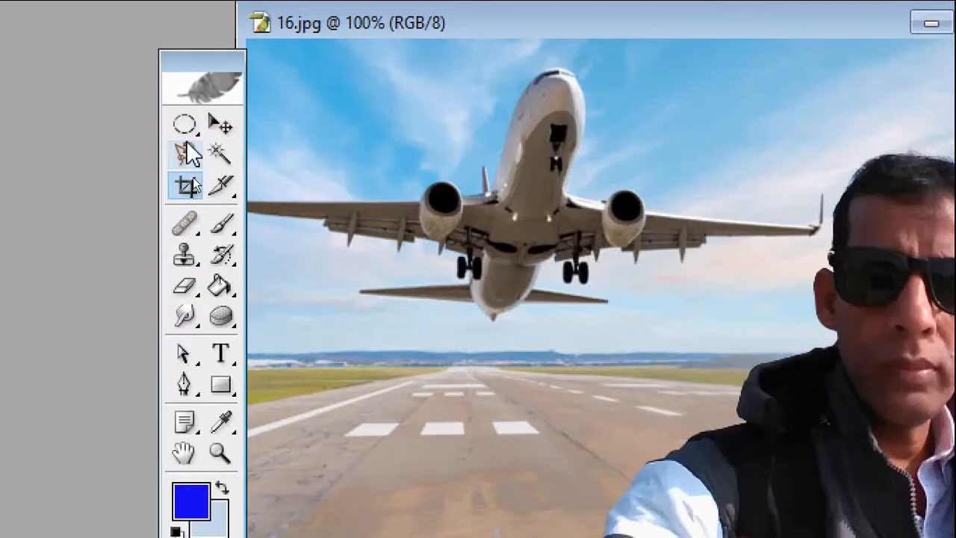
pyautogui.click(185, 128)
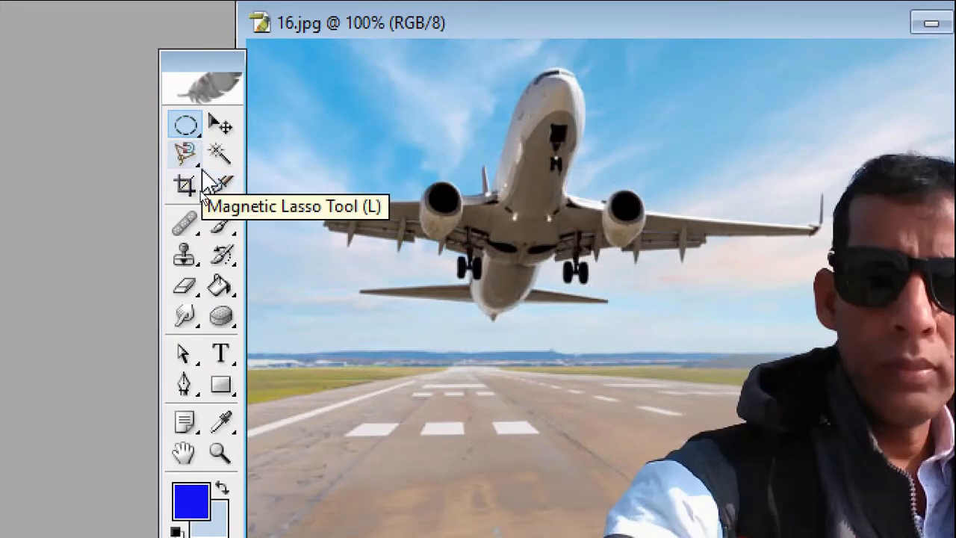
pyautogui.click(200, 166)
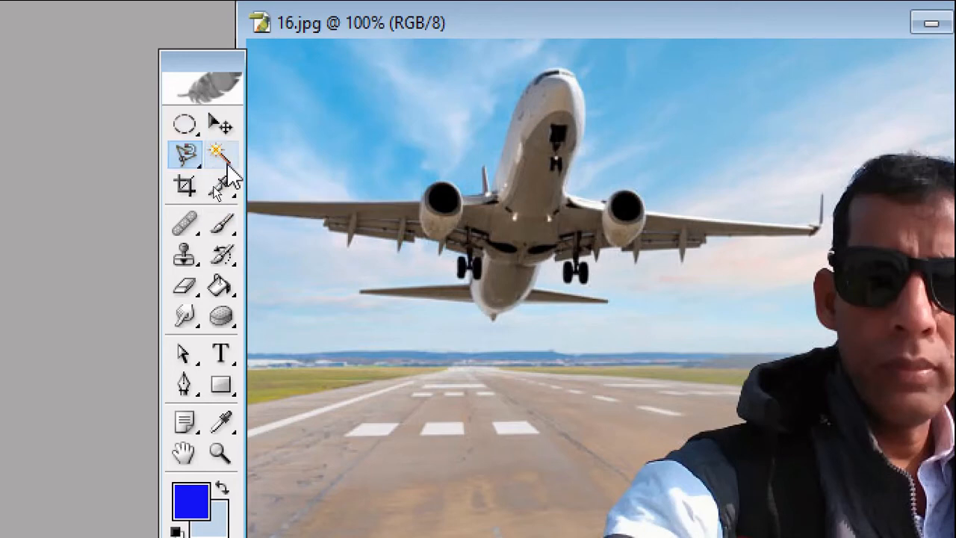
pyautogui.click(198, 135)
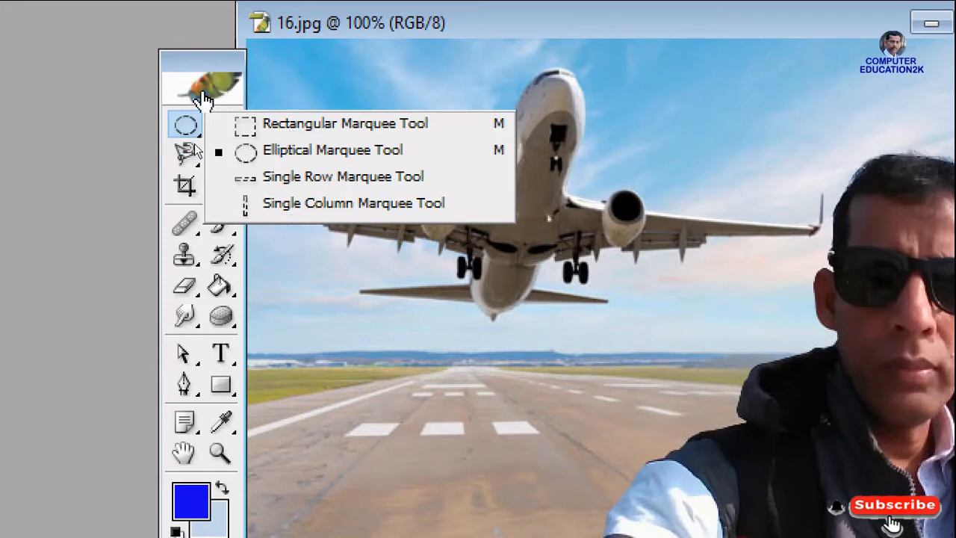
pyautogui.click(189, 65)
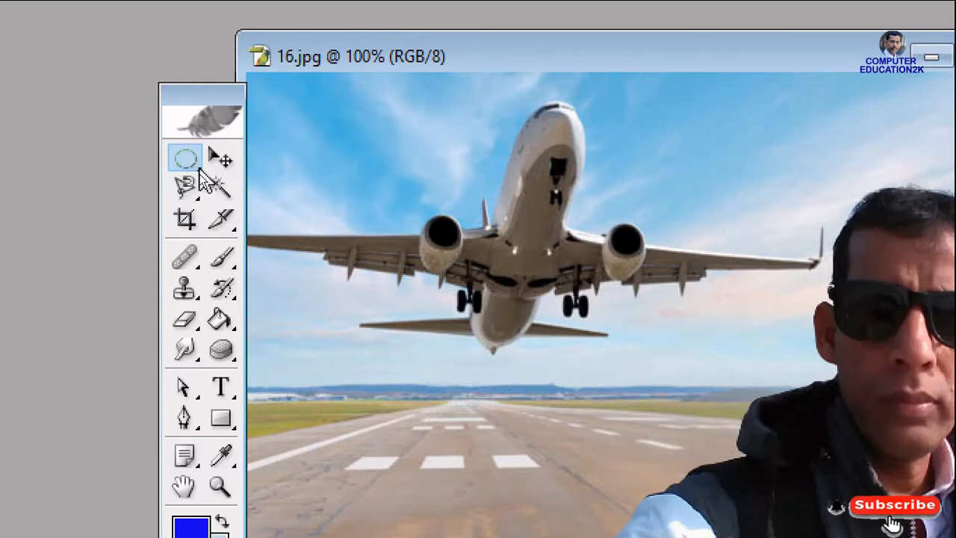
# Draw a rectangular selection around the airplane's body with the Rectangular Marquee Tool and deselect it
pyautogui.rightClick(200, 173)
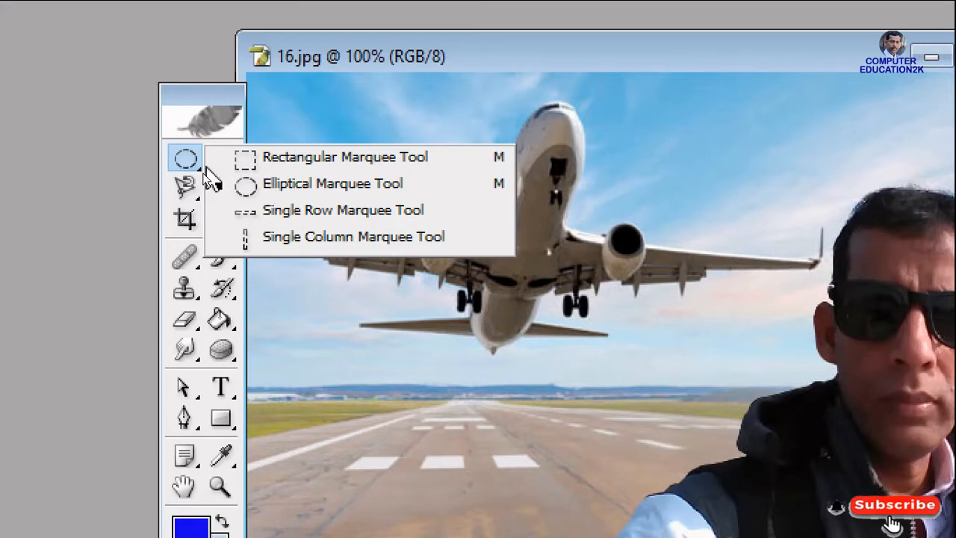
pyautogui.click(286, 160)
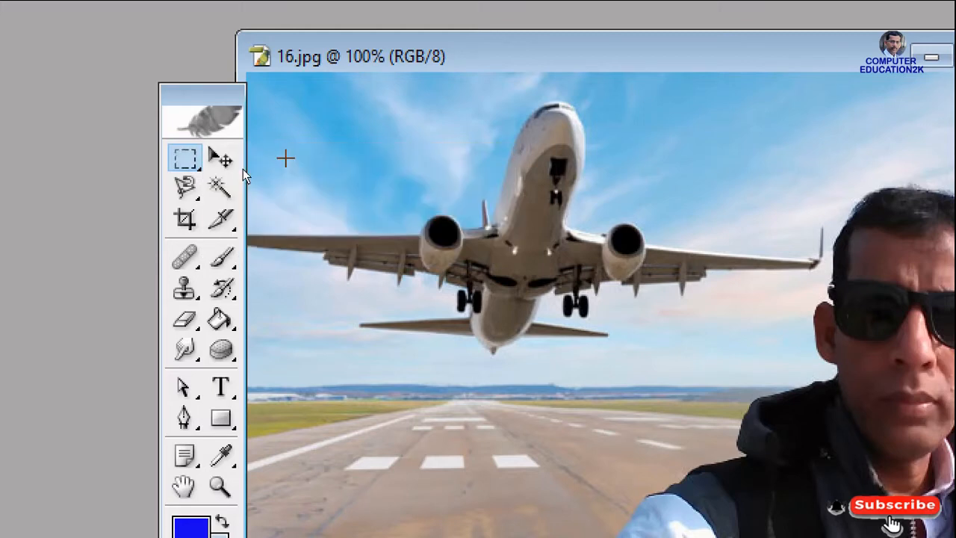
pyautogui.moveTo(409, 125); pyautogui.dragTo(737, 369)
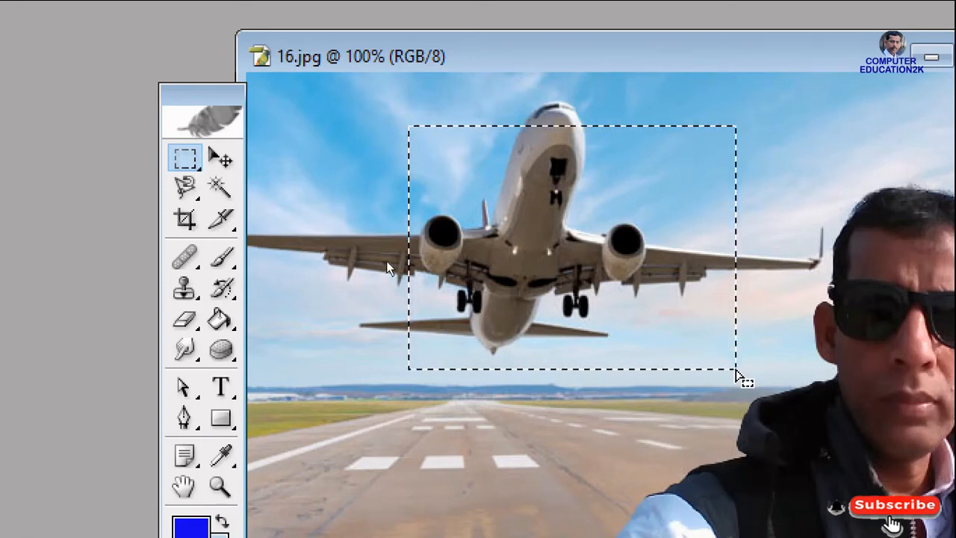
pyautogui.click(195, 173)
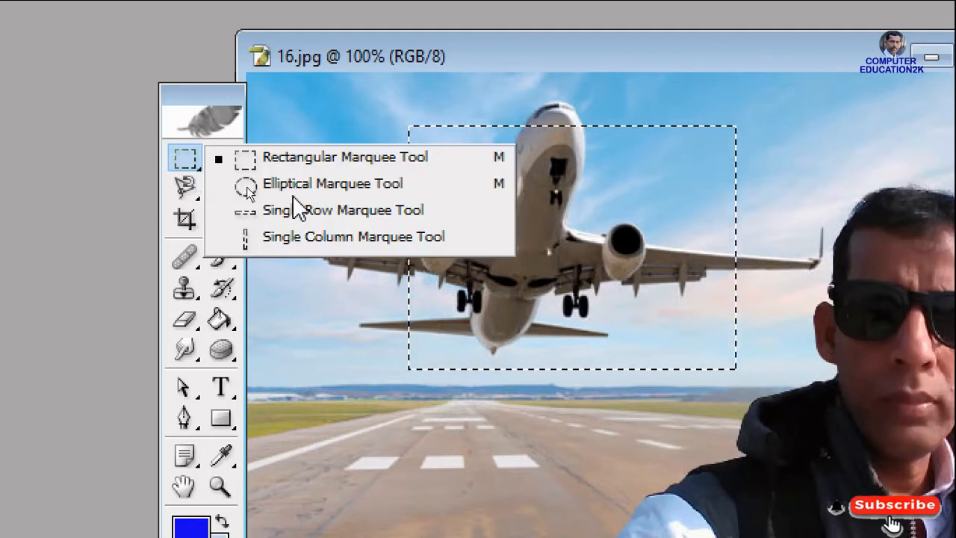
pyautogui.press('Escape')
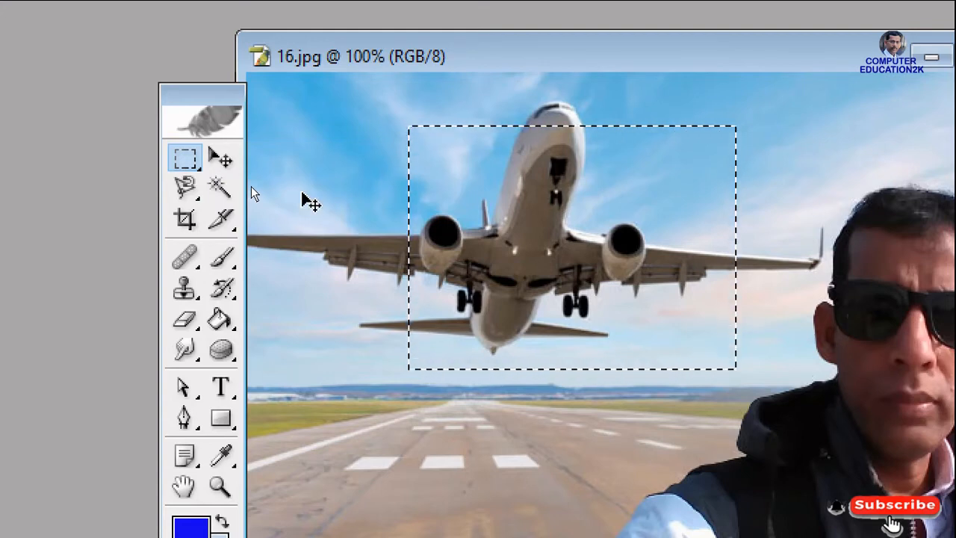
pyautogui.click(302, 194)
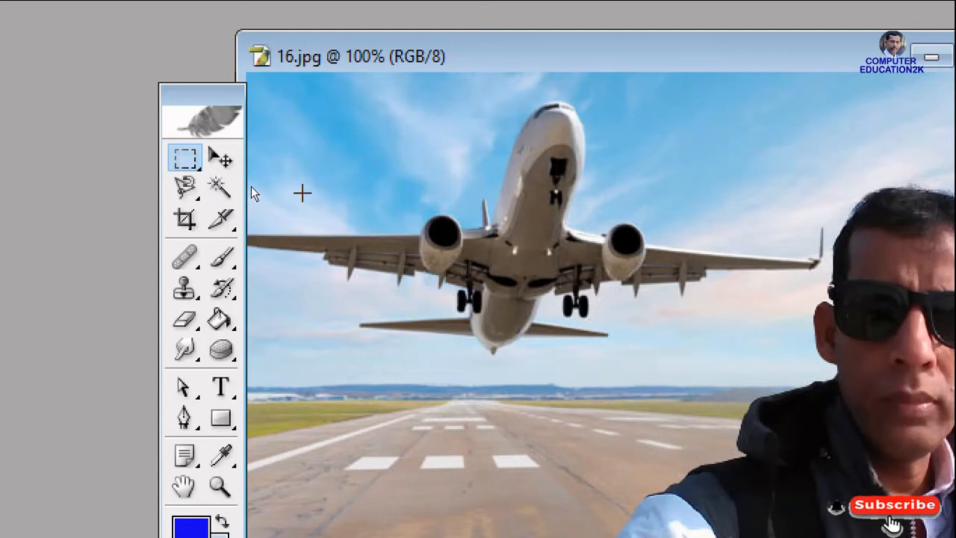
# Draw a nearly circular selection over the airplane with the Elliptical Marquee Tool and clear the selection
pyautogui.click(185, 161)
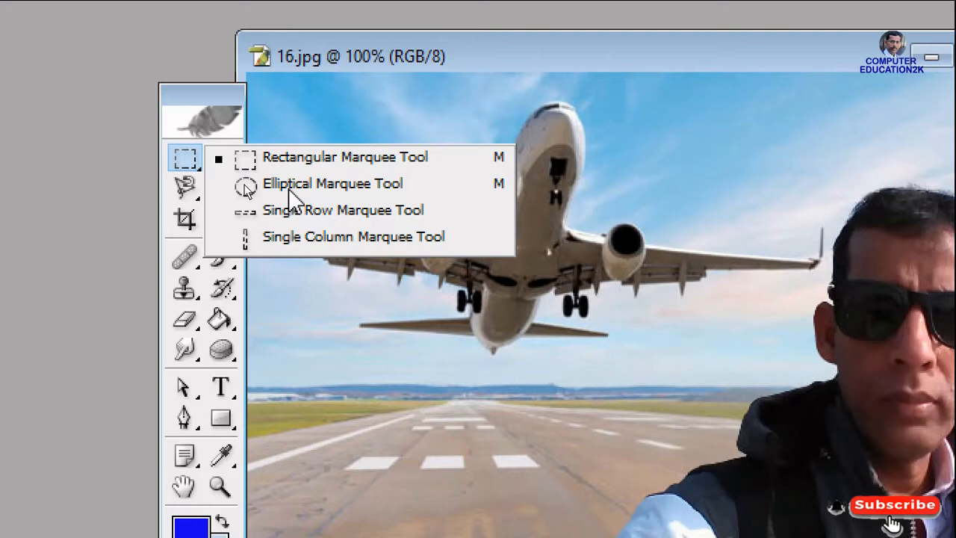
pyautogui.click(289, 187)
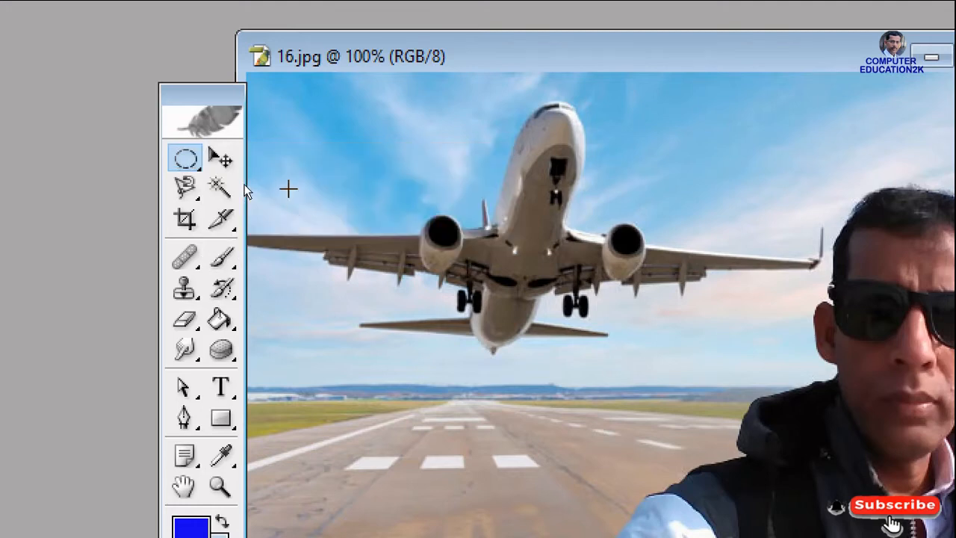
pyautogui.moveTo(337, 132); pyautogui.dragTo(617, 403)
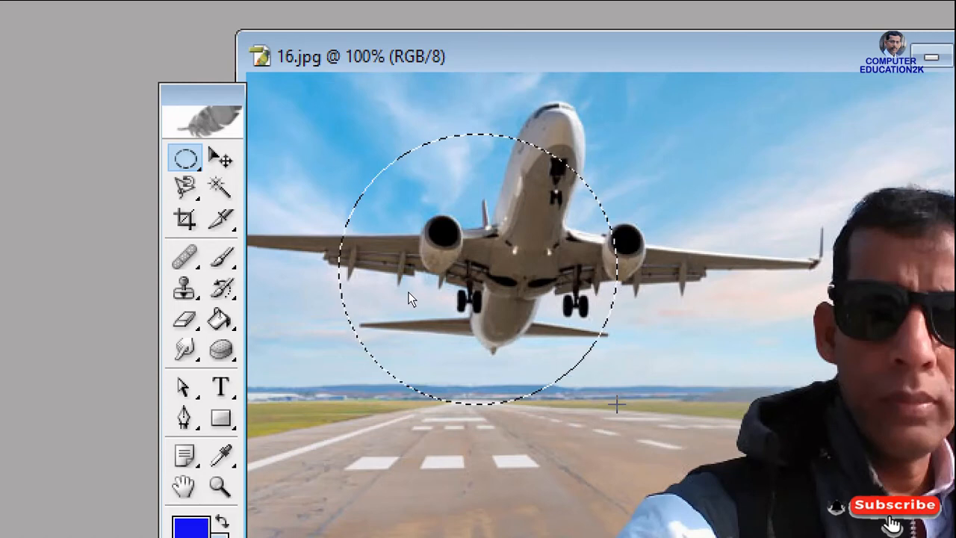
pyautogui.click(185, 160)
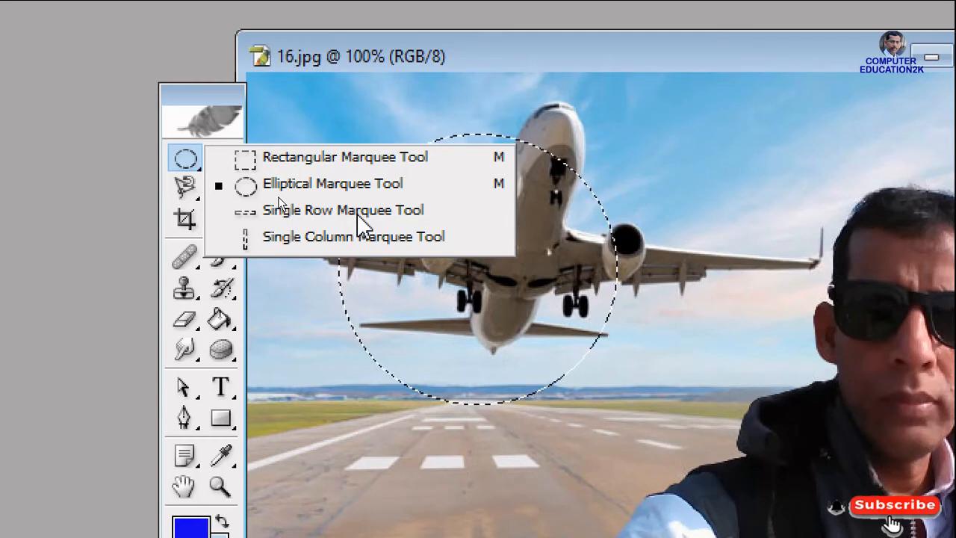
pyautogui.press('Escape')
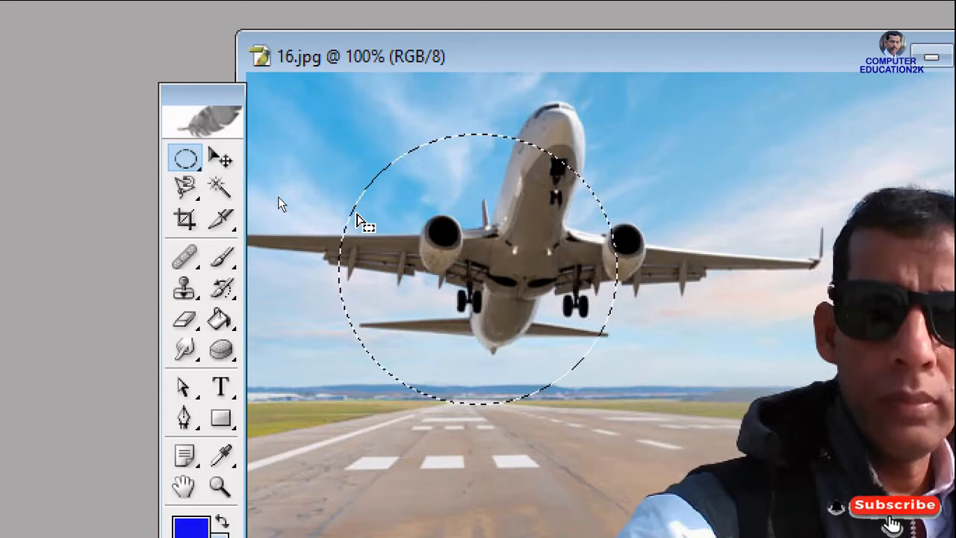
pyautogui.click(357, 216)
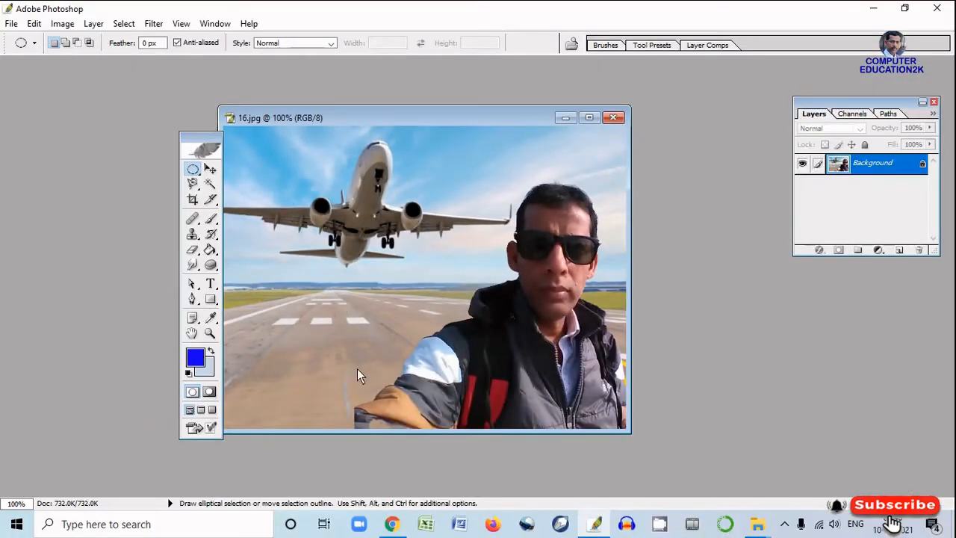
# Maximize the 16.jpg window and select a single pixel row across the lower part of the photo with the Single Row Marquee Tool
pyautogui.click(588, 121)
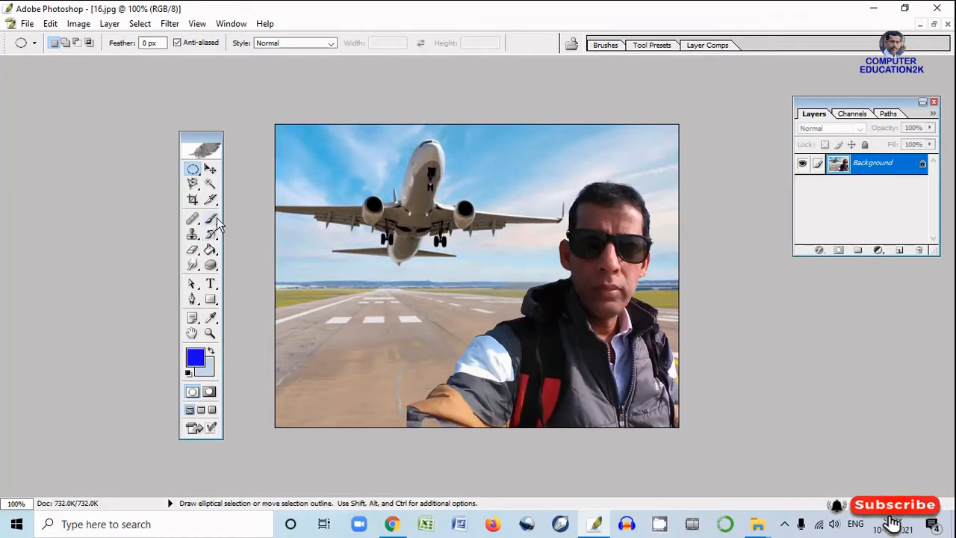
pyautogui.click(196, 183)
pyautogui.click(196, 173)
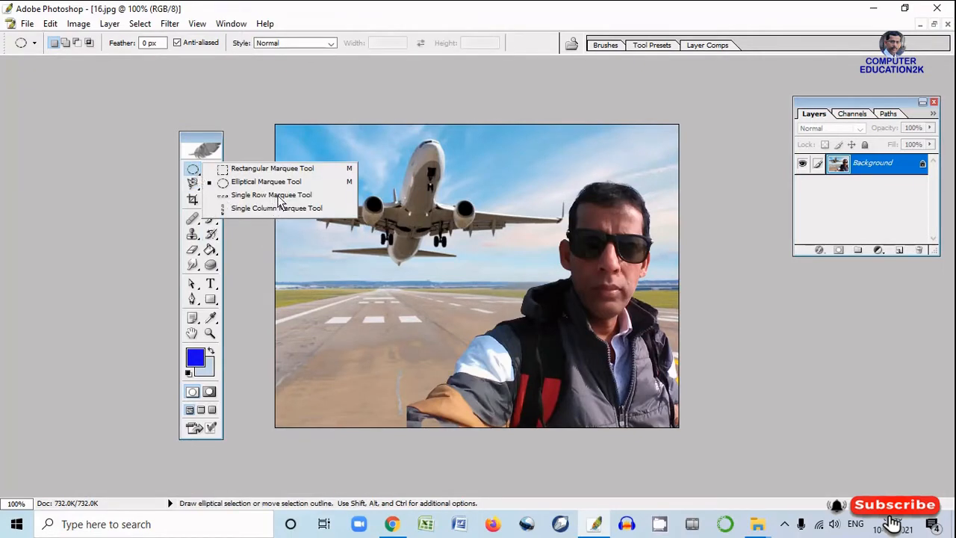
pyautogui.click(279, 195)
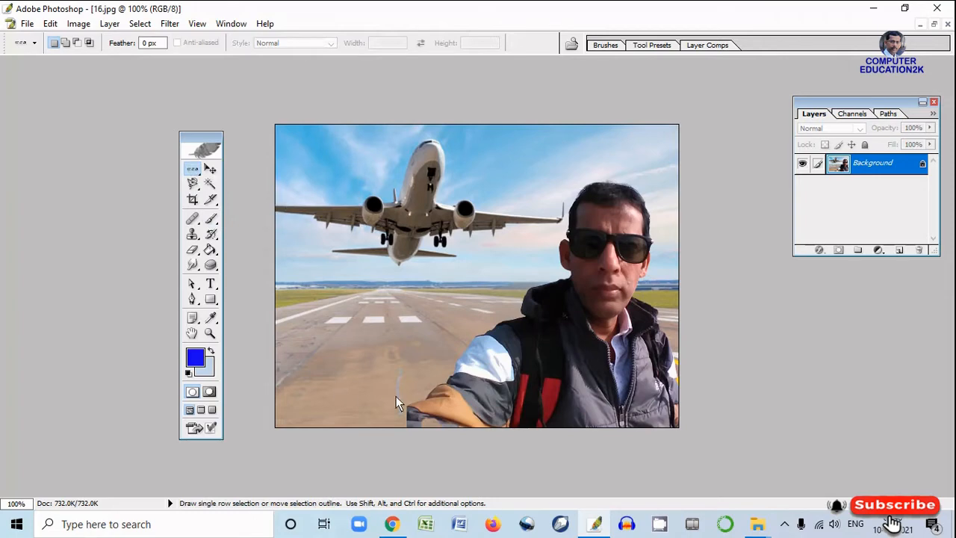
pyautogui.click(446, 402)
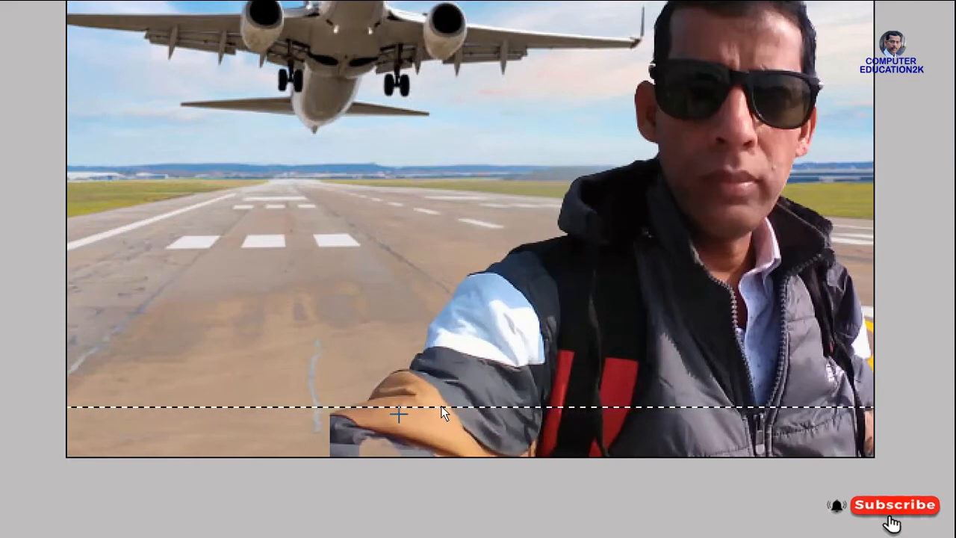
# Clear the single-row selection and bring up the list of marquee tool variants
pyautogui.hotkey('ctrl', 'd')
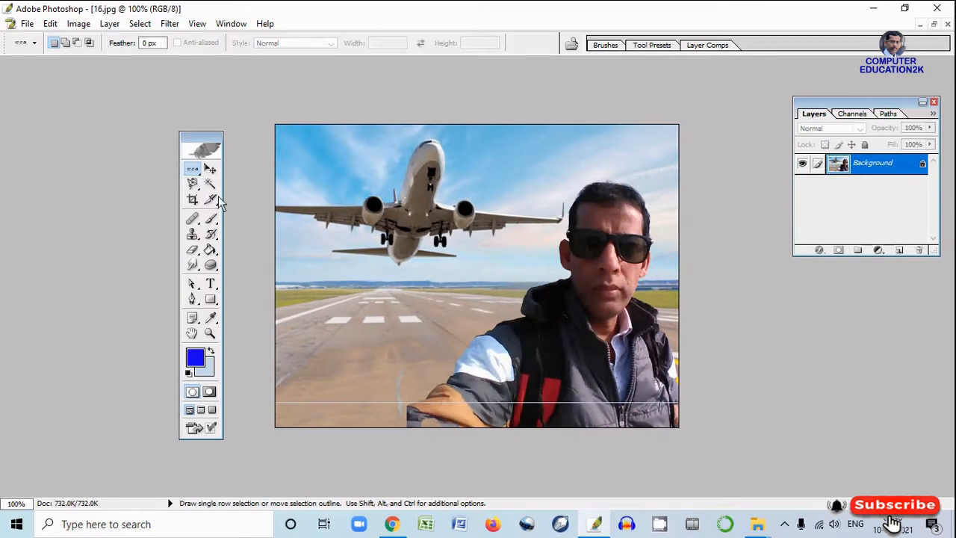
pyautogui.click(195, 171)
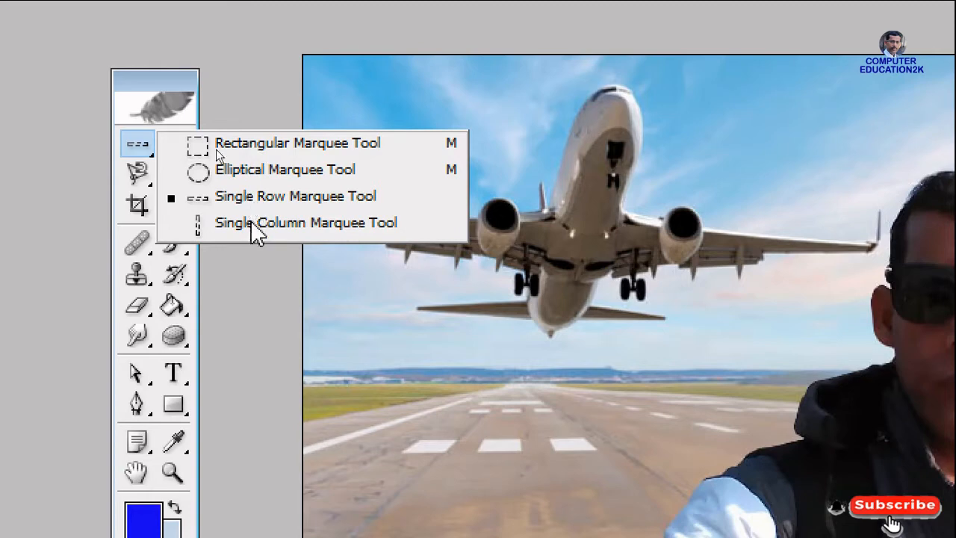
pyautogui.click(177, 73)
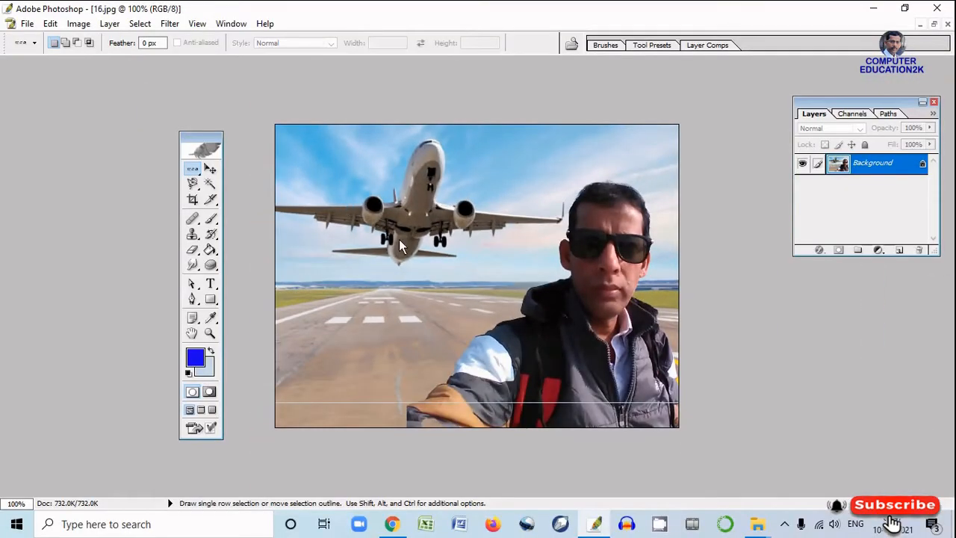
# Draw a rectangular selection over the lower part of the airplane with the Rectangular Marquee Tool
pyautogui.click(198, 172)
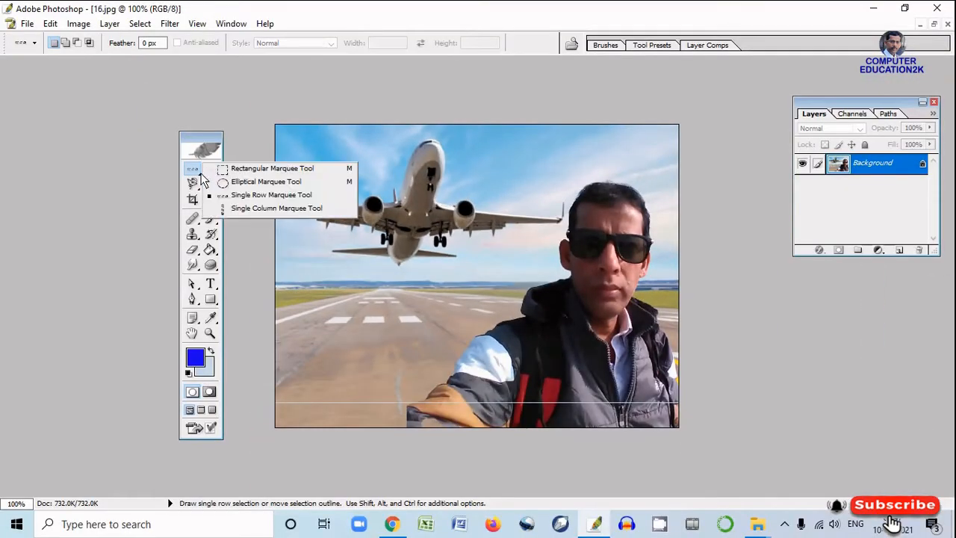
pyautogui.click(245, 169)
pyautogui.moveTo(334, 170); pyautogui.dragTo(464, 294)
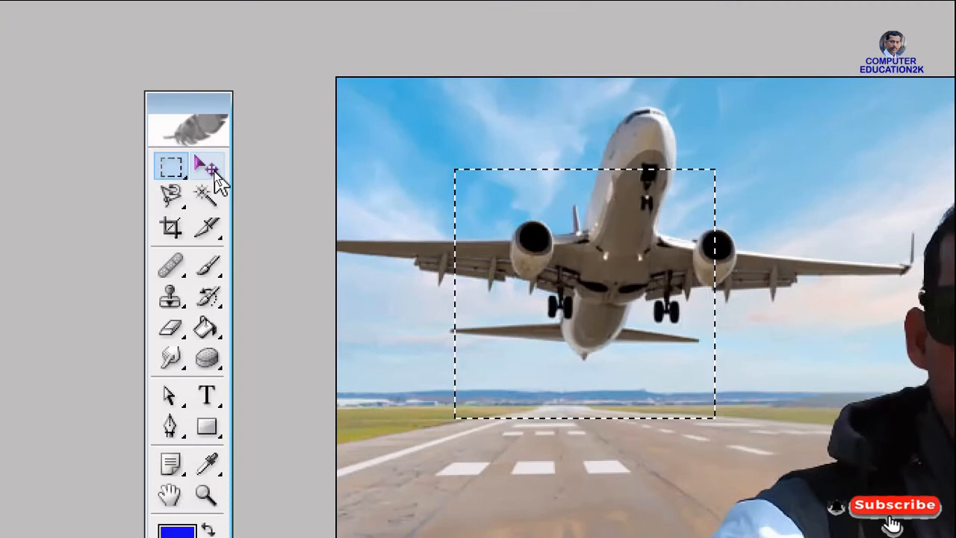
# Move the selected airplane area up and to the right with the Move Tool, undo the move and deselect
pyautogui.click(212, 170)
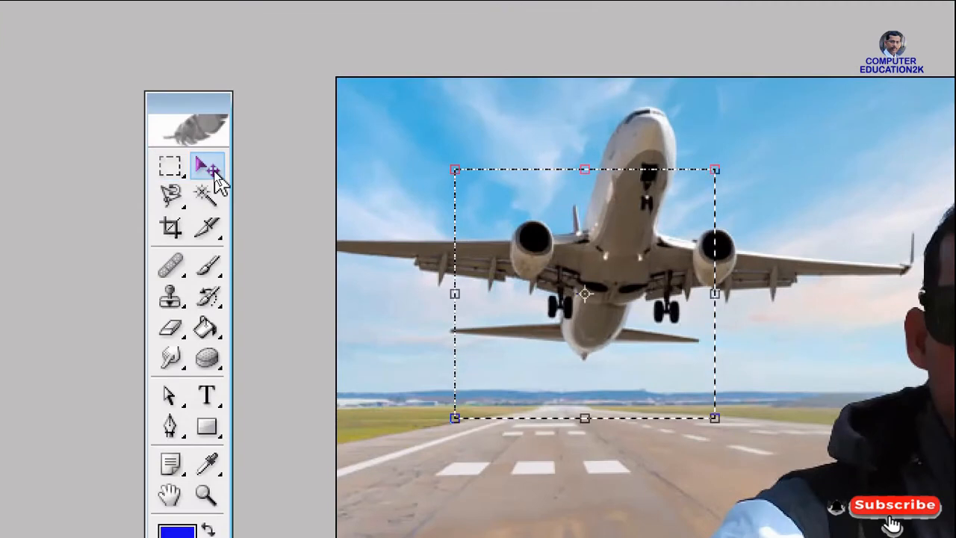
pyautogui.moveTo(634, 264); pyautogui.dragTo(811, 215)
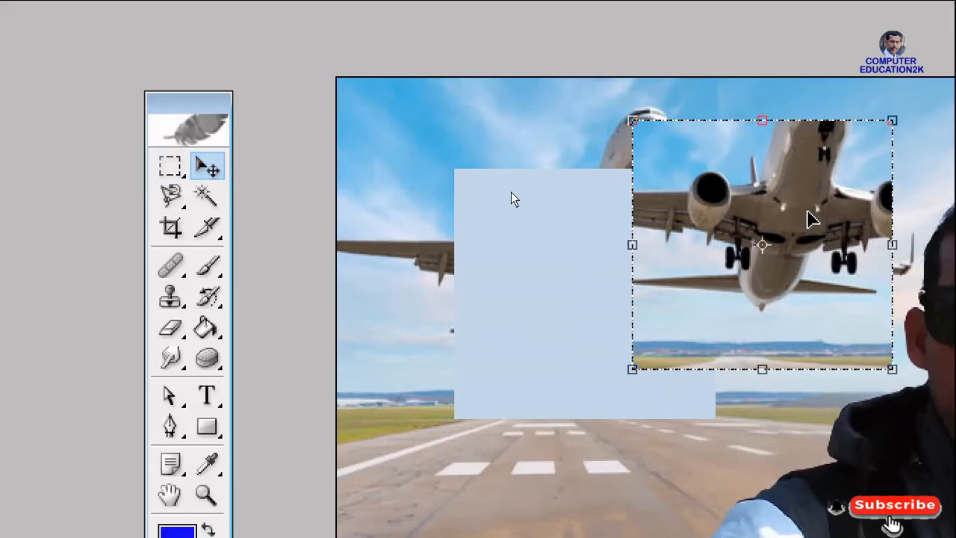
pyautogui.hotkey('ctrl', 'z')
pyautogui.hotkey('ctrl', 'd')
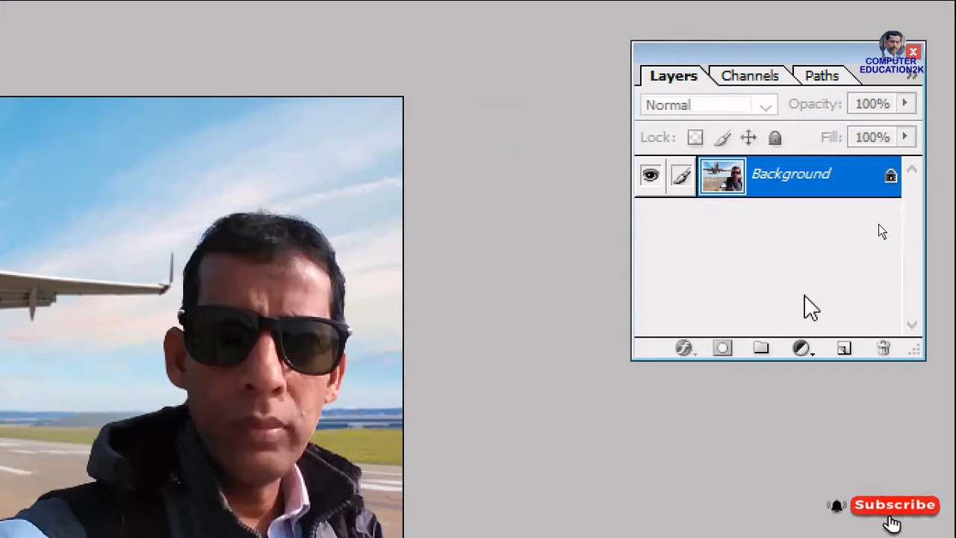
# Convert the locked Background into a regular layer named Layer 0 and restore the 16.jpg window to floating size
pyautogui.doubleClick(796, 178)
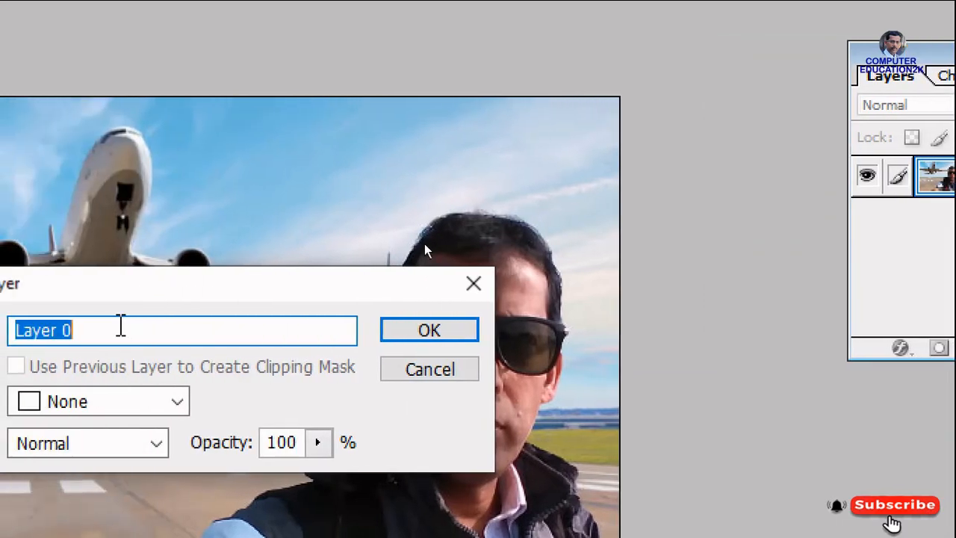
pyautogui.click(460, 332)
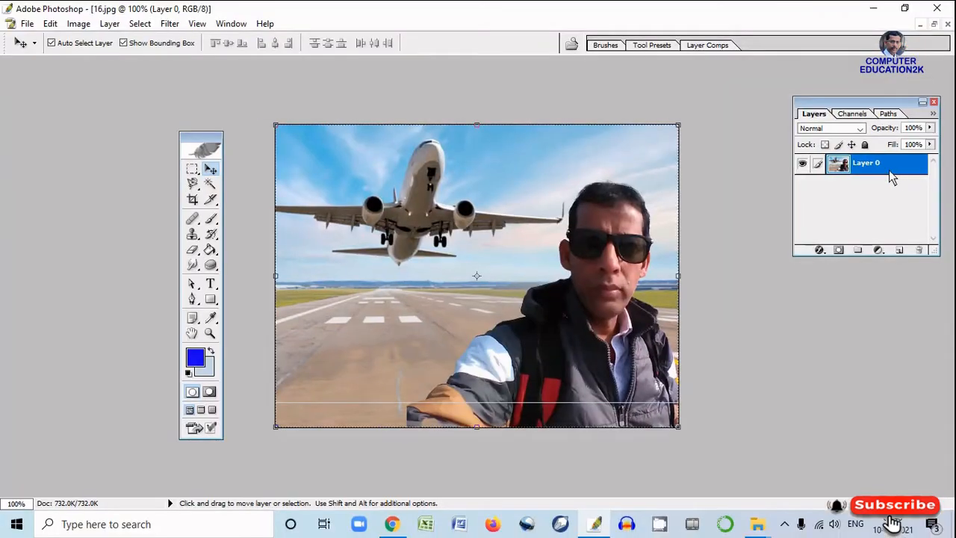
pyautogui.click(934, 24)
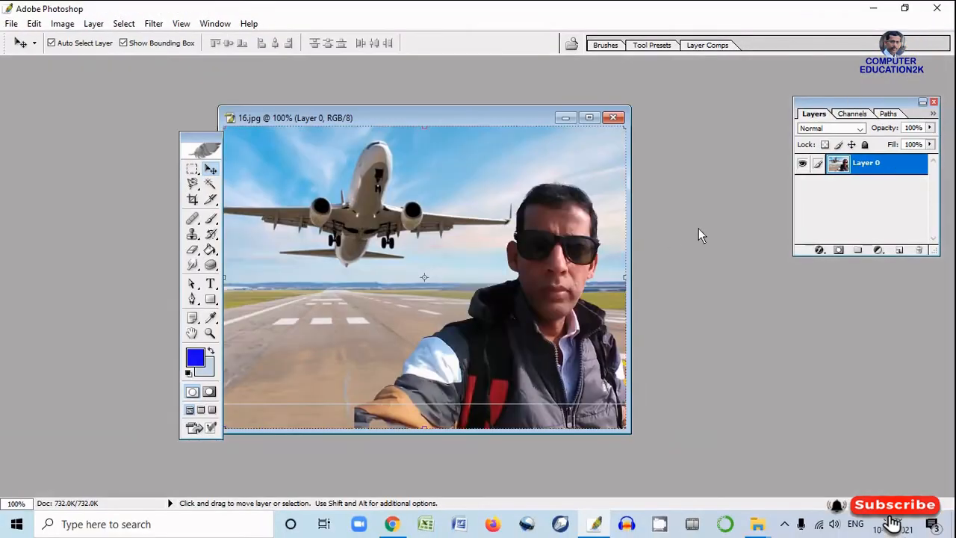
# Shift Layer 0 down and to the right with the Move Tool and undo the shift
pyautogui.moveTo(311, 257); pyautogui.dragTo(540, 304)
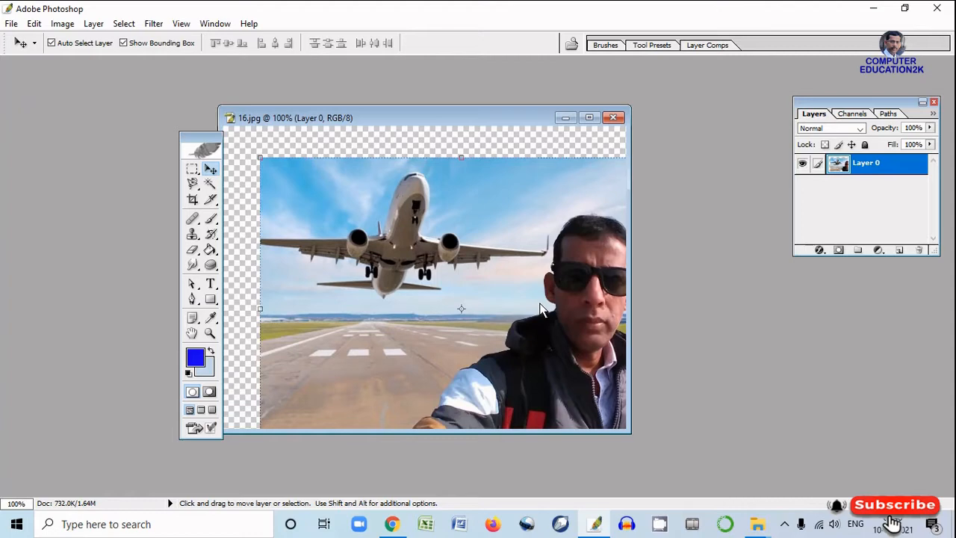
pyautogui.hotkey('ctrl', 'z')
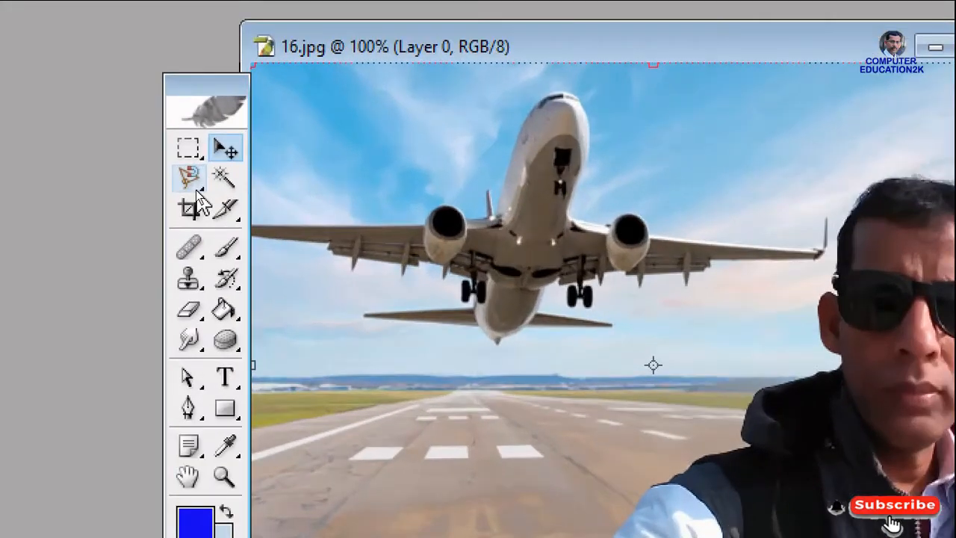
# Draw a freehand, roughly round selection around the airplane's body with the Lasso Tool and clear it
pyautogui.click(195, 190)
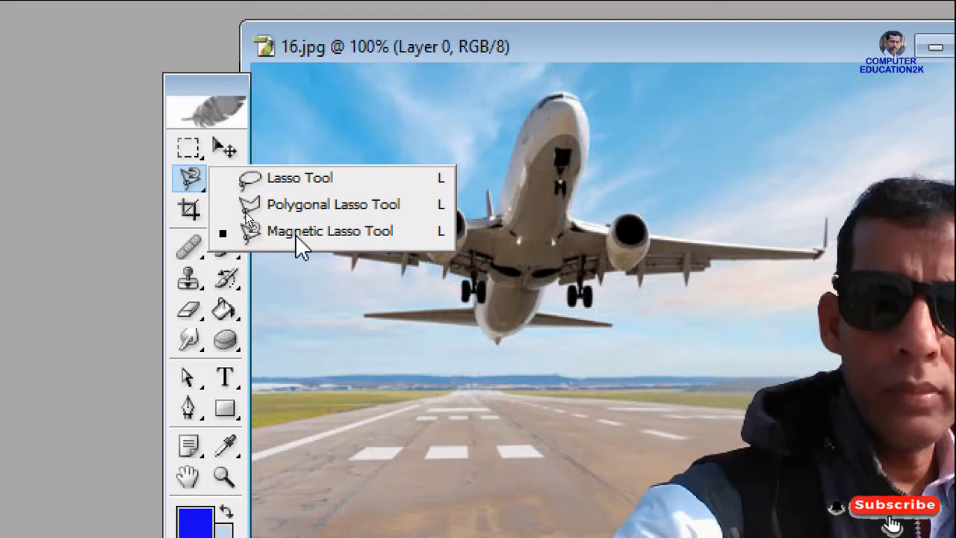
pyautogui.click(297, 181)
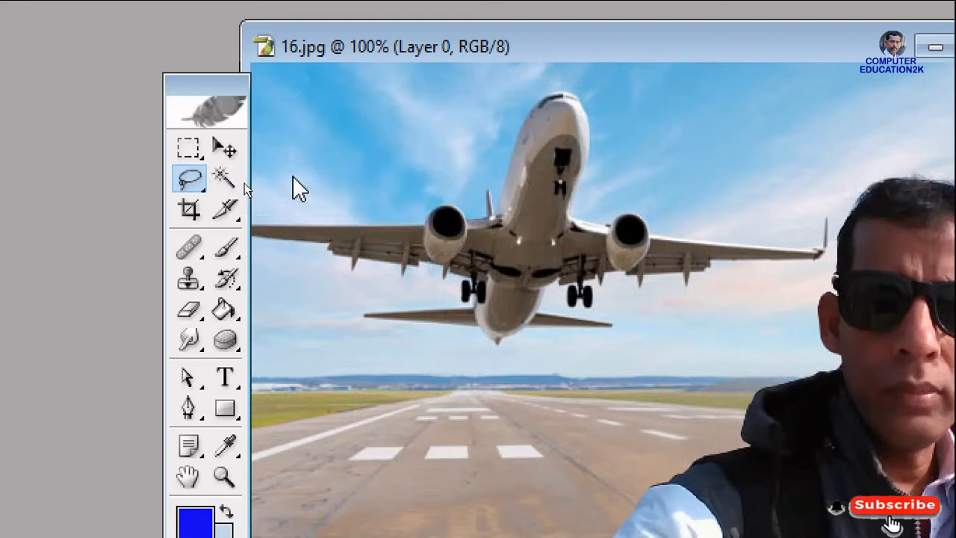
pyautogui.click(198, 188)
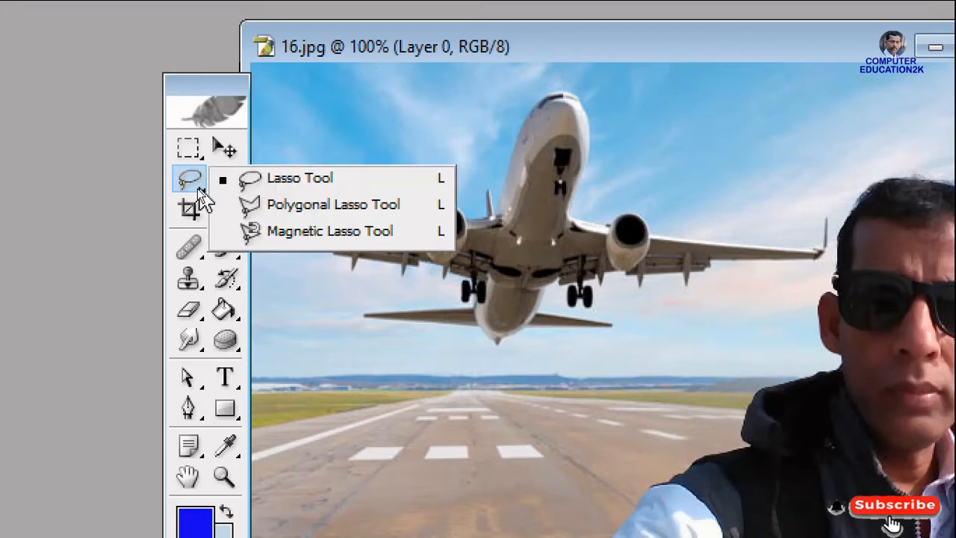
pyautogui.click(307, 182)
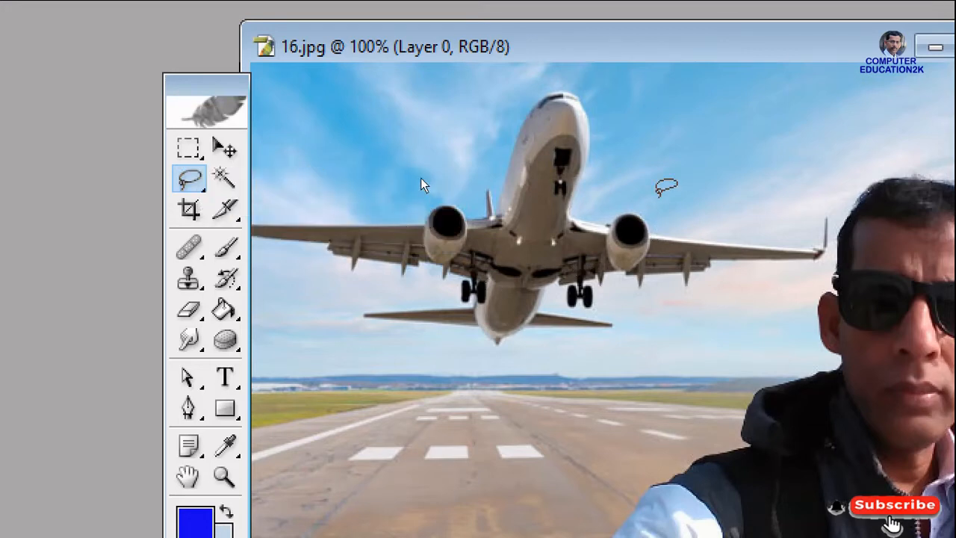
pyautogui.moveTo(661, 191)
pyautogui.mouseDown()
pyautogui.moveTo(431, 154)
pyautogui.moveTo(345, 206)
pyautogui.moveTo(325, 284)
pyautogui.moveTo(400, 404)
pyautogui.moveTo(579, 421)
pyautogui.moveTo(656, 269)
pyautogui.moveTo(652, 148)
pyautogui.mouseUp()
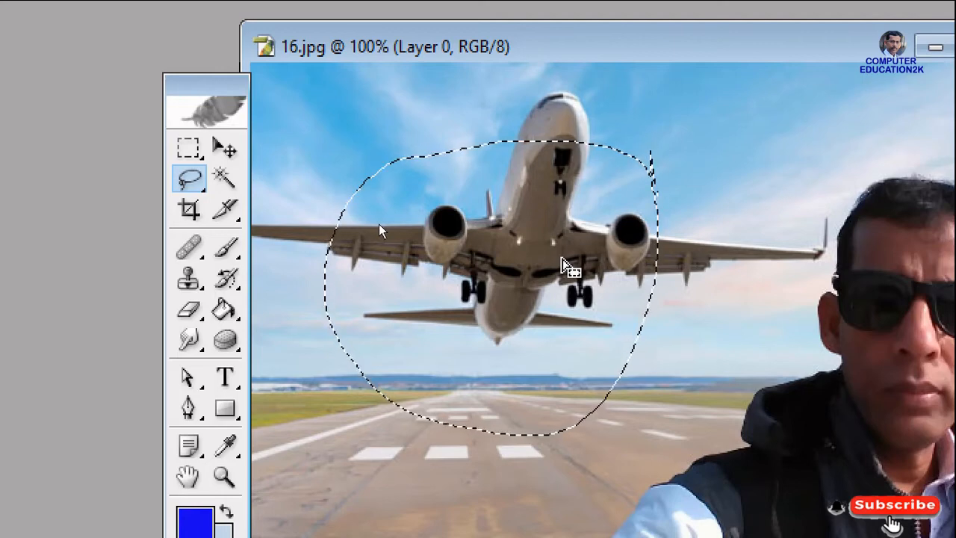
pyautogui.click(564, 261)
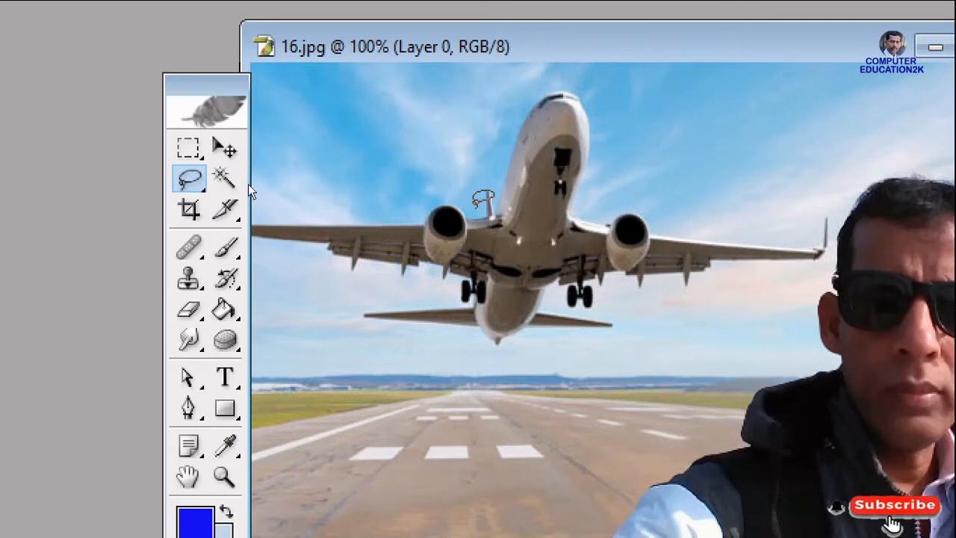
# Draw a closed triangular selection from the runway's horizon across the airplane with the Polygonal Lasso Tool
pyautogui.rightClick(193, 189)
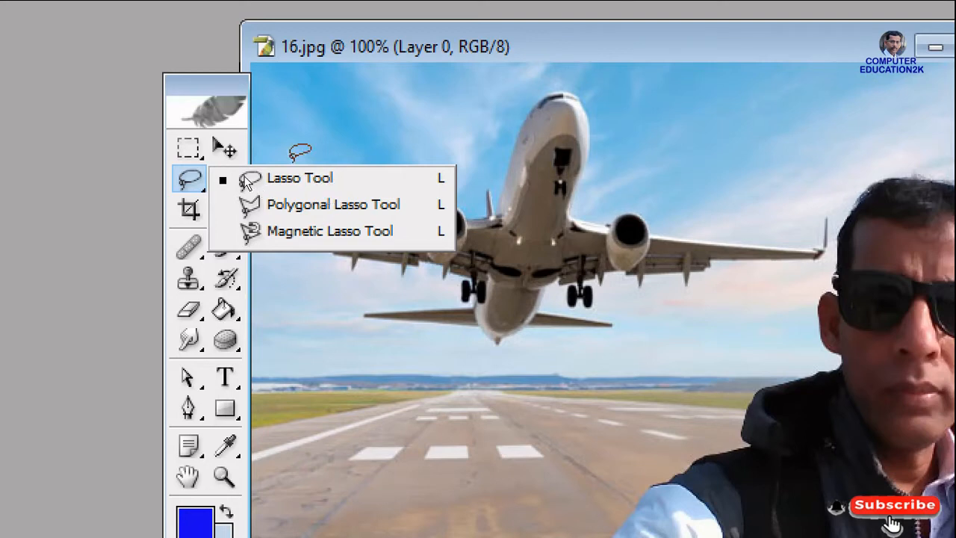
pyautogui.click(366, 205)
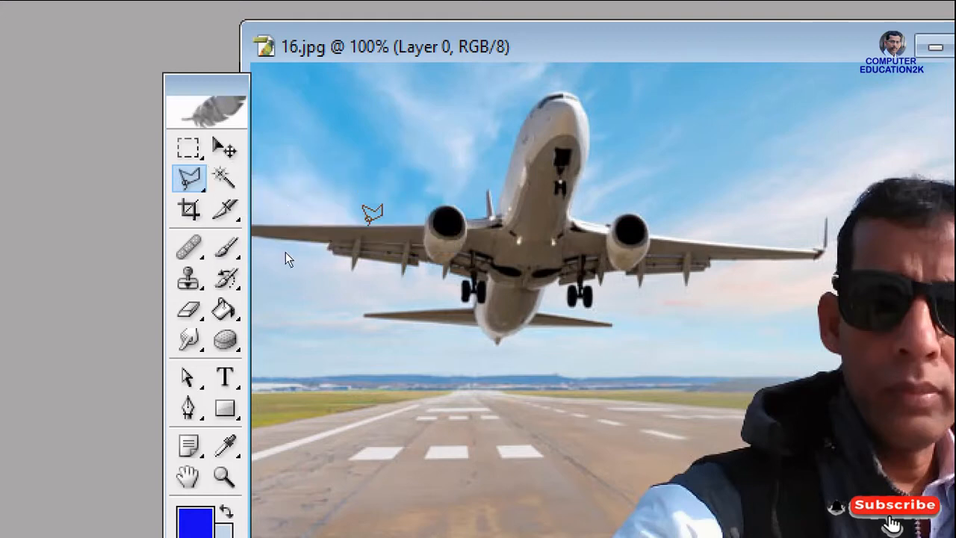
pyautogui.click(329, 388)
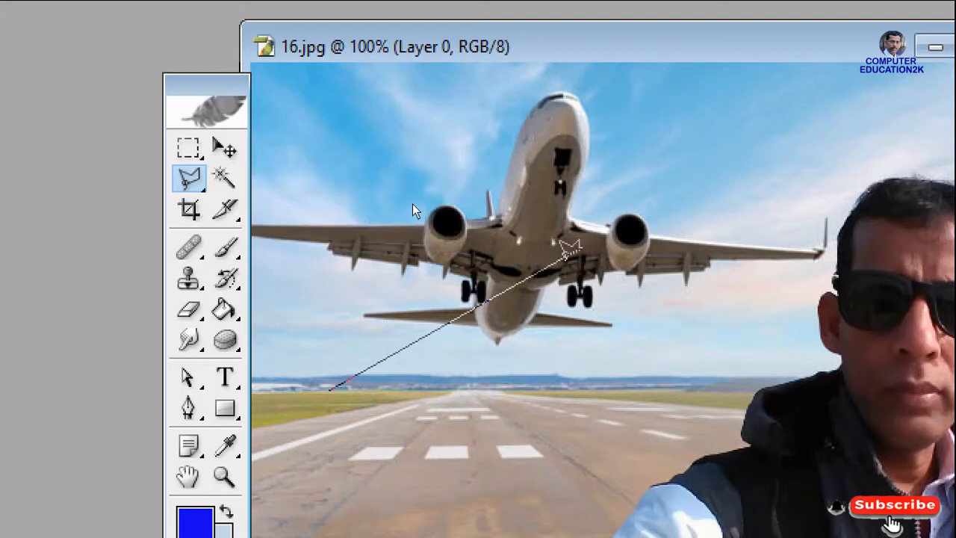
pyautogui.click(682, 185)
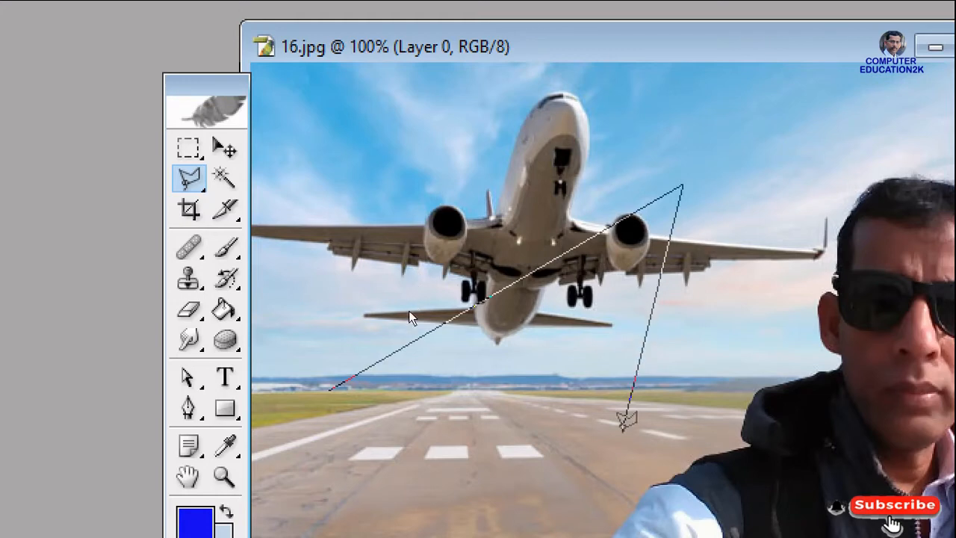
pyautogui.click(624, 430)
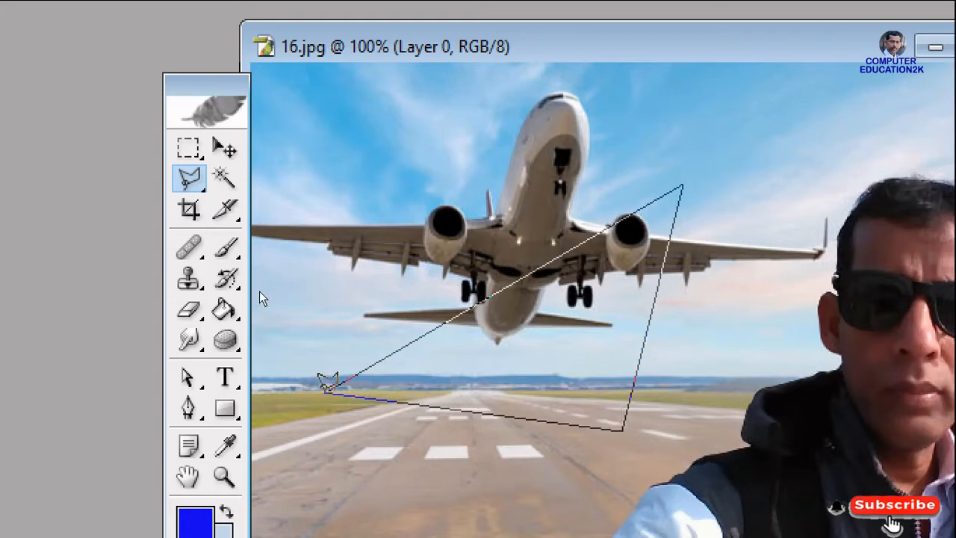
pyautogui.click(331, 386)
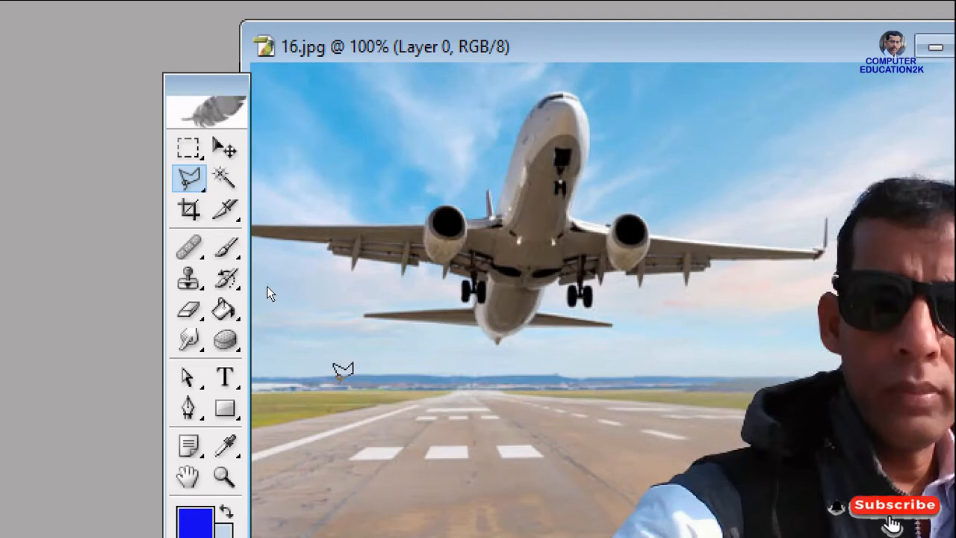
# Trace the airplane's underside and one engine with the Magnetic Lasso Tool, close the selection and deselect it
pyautogui.click(188, 185)
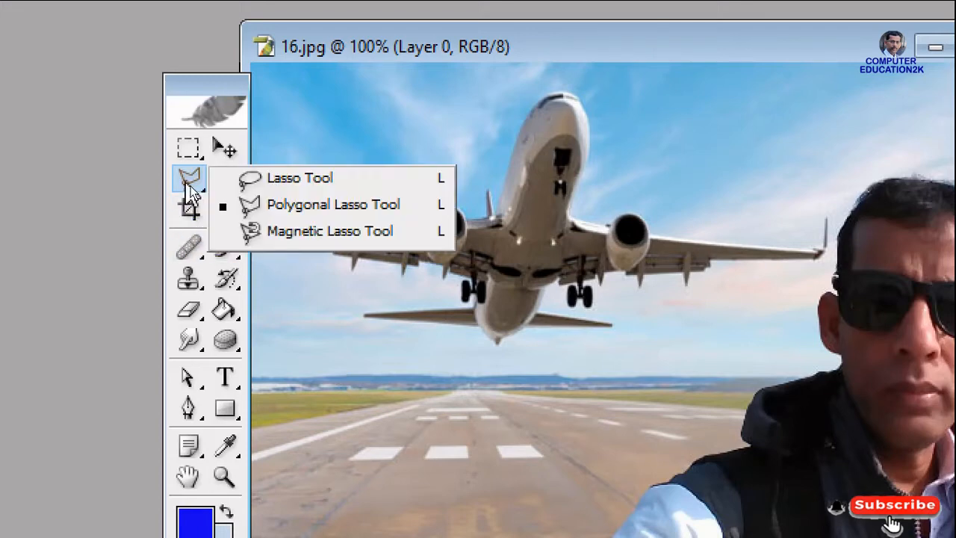
pyautogui.click(346, 234)
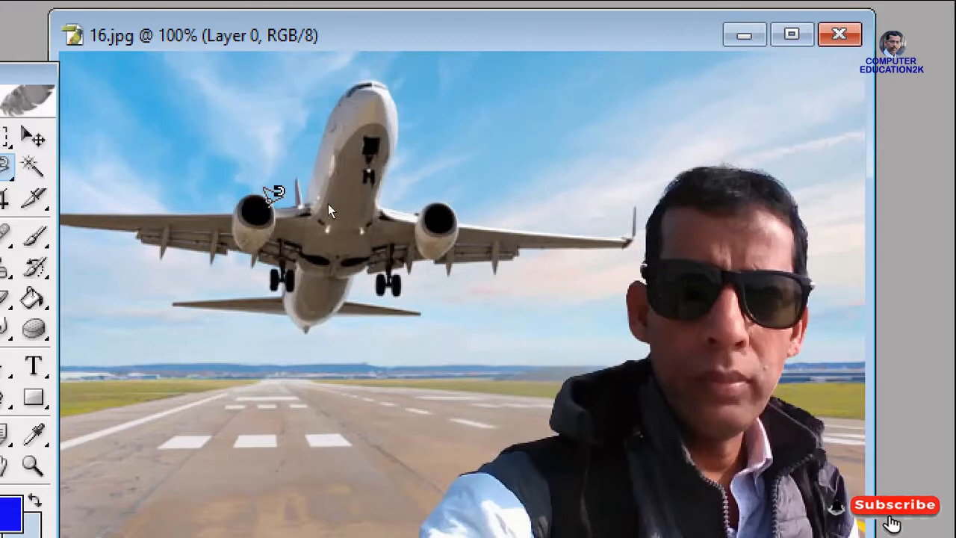
pyautogui.click(268, 206)
pyautogui.click(321, 207)
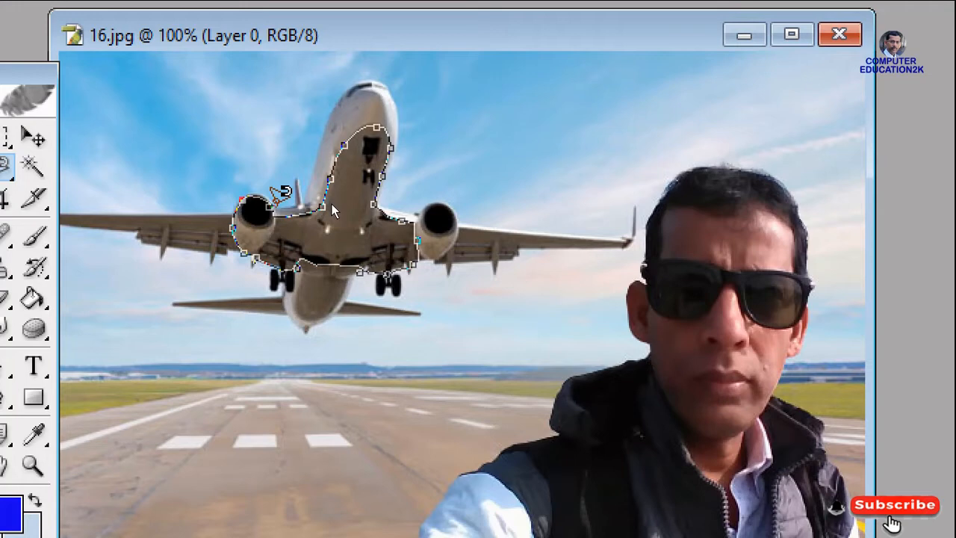
pyautogui.doubleClick(273, 199)
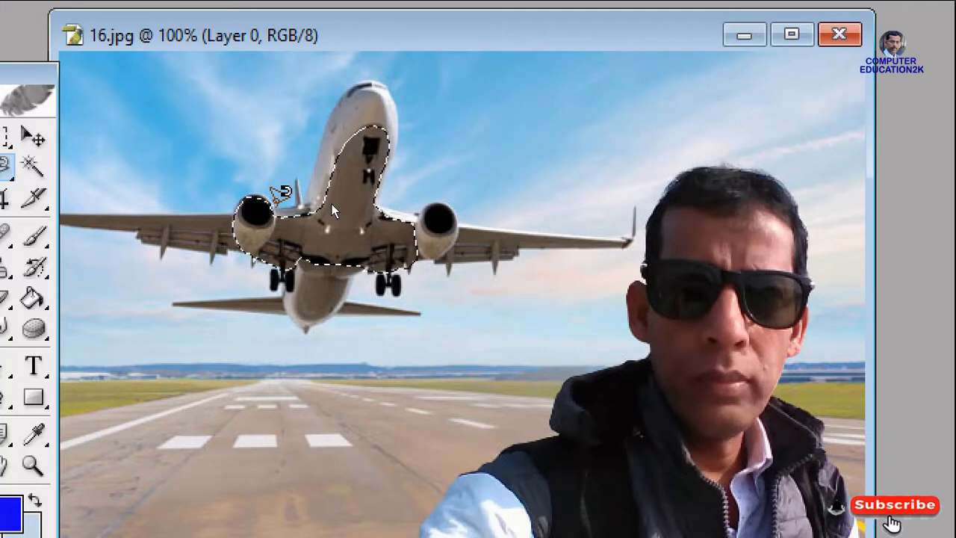
pyautogui.hotkey('ctrl', 'd')
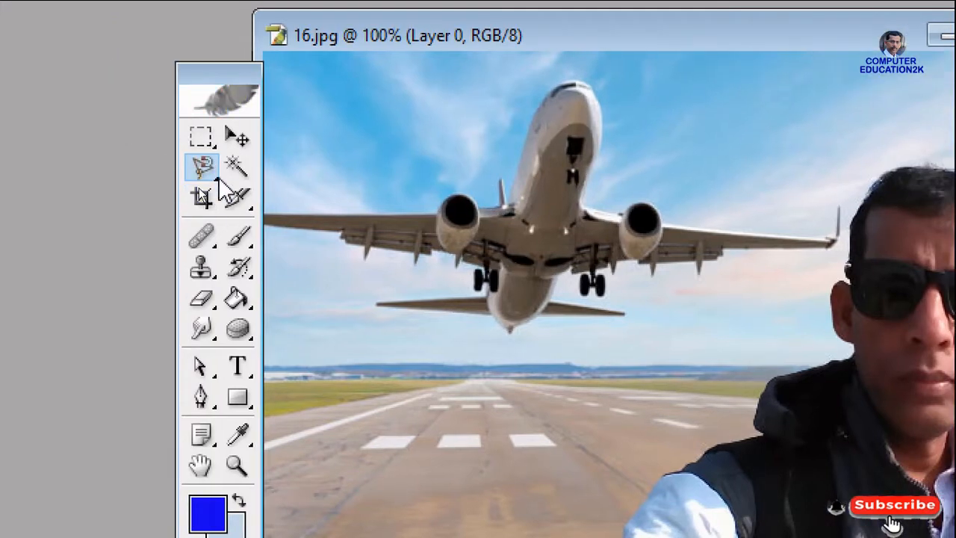
pyautogui.click(209, 172)
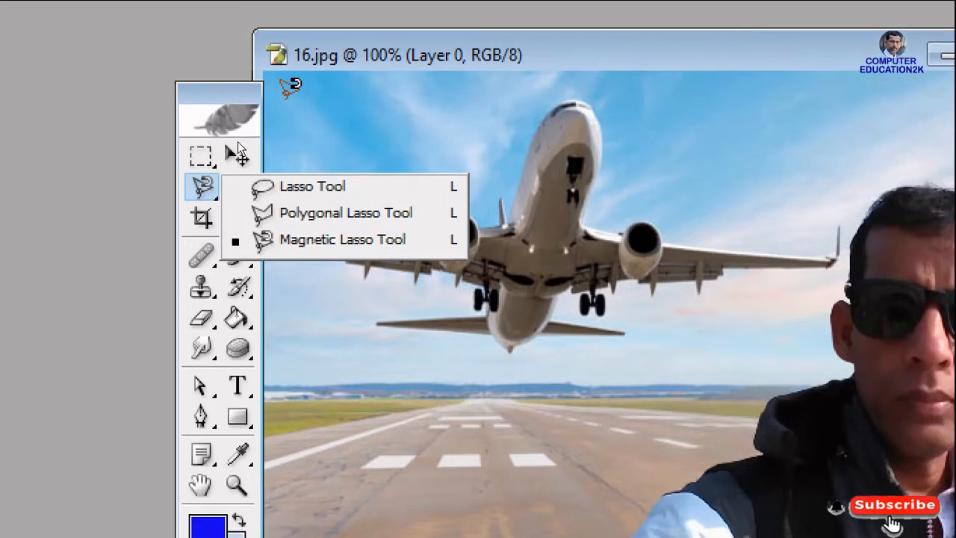
pyautogui.click(292, 82)
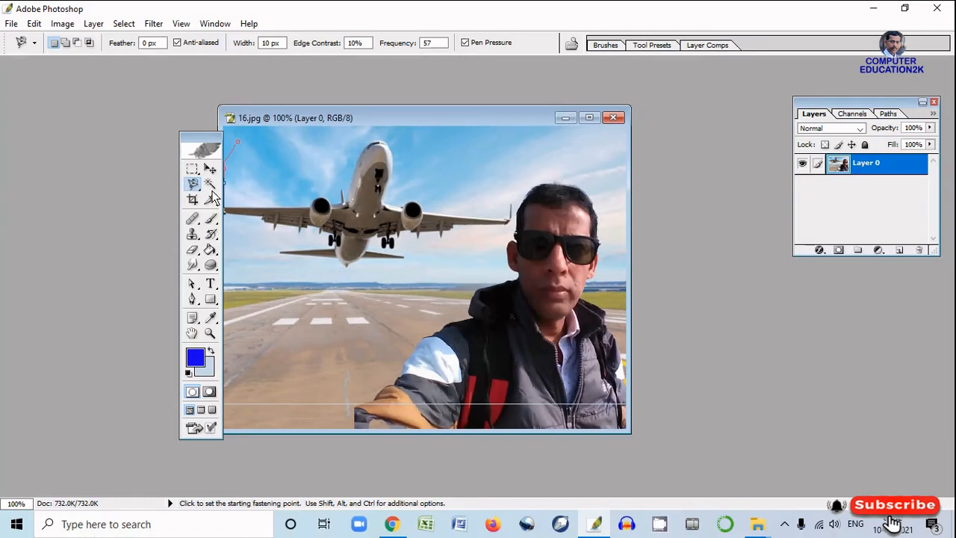
pyautogui.press('Escape')
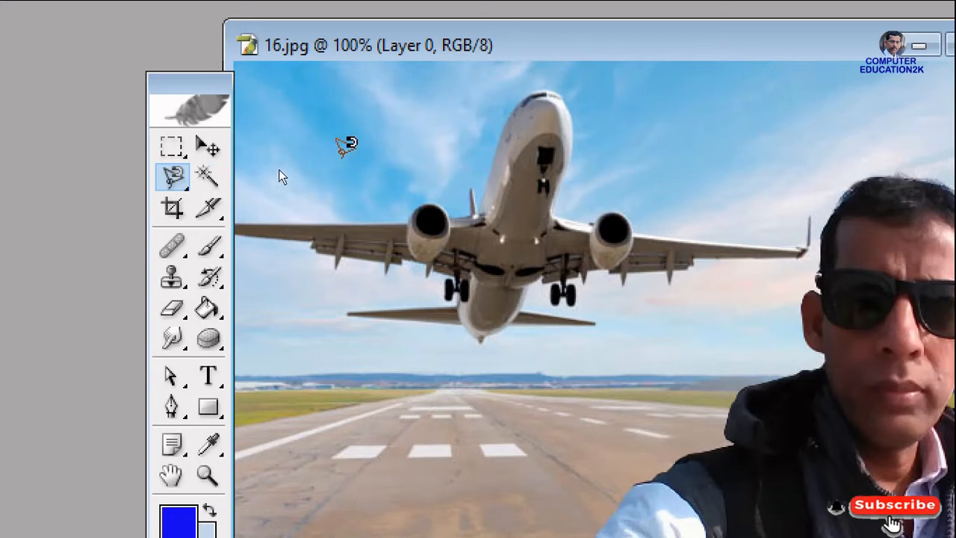
# Use the Magic Wand to select a patch of sky, a white runway marking and the runway surface in turn, and deselect
pyautogui.click(212, 148)
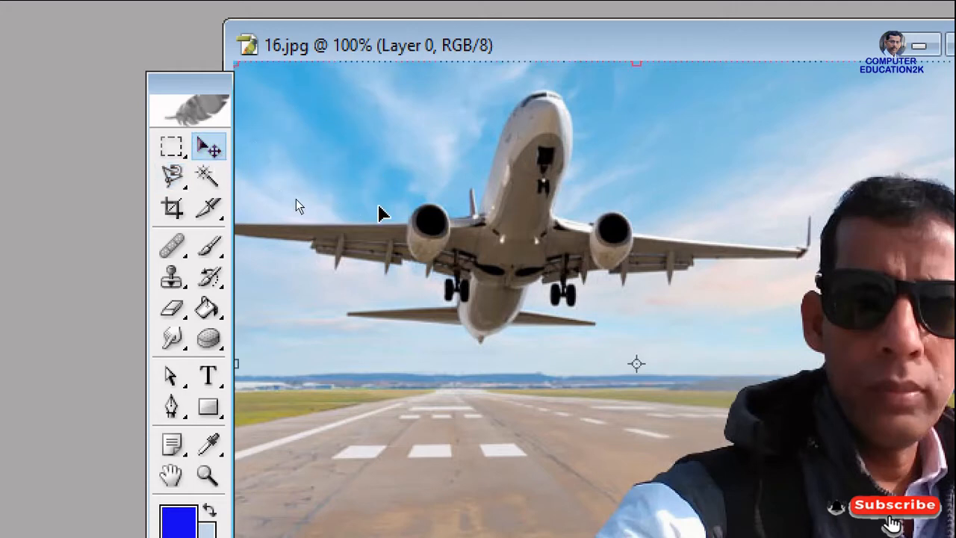
pyautogui.click(204, 177)
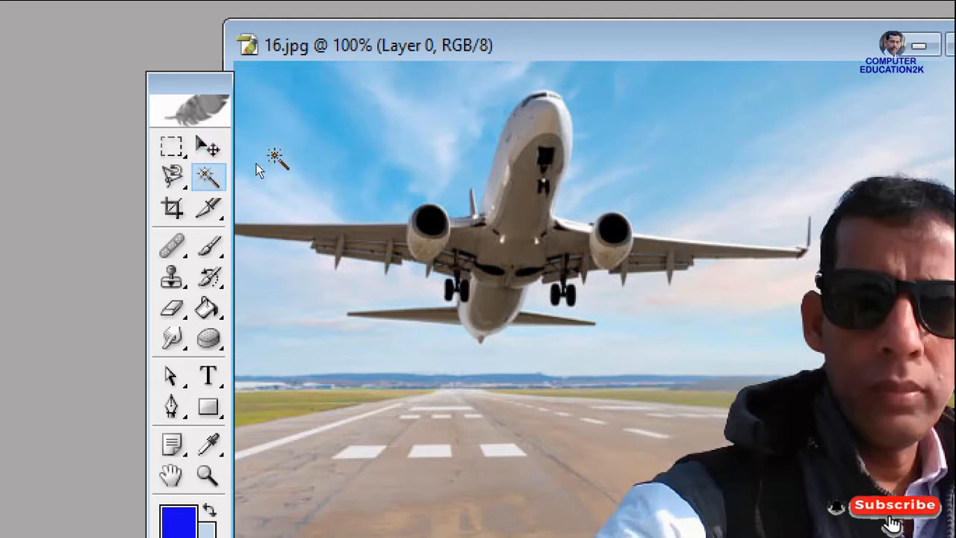
pyautogui.click(320, 121)
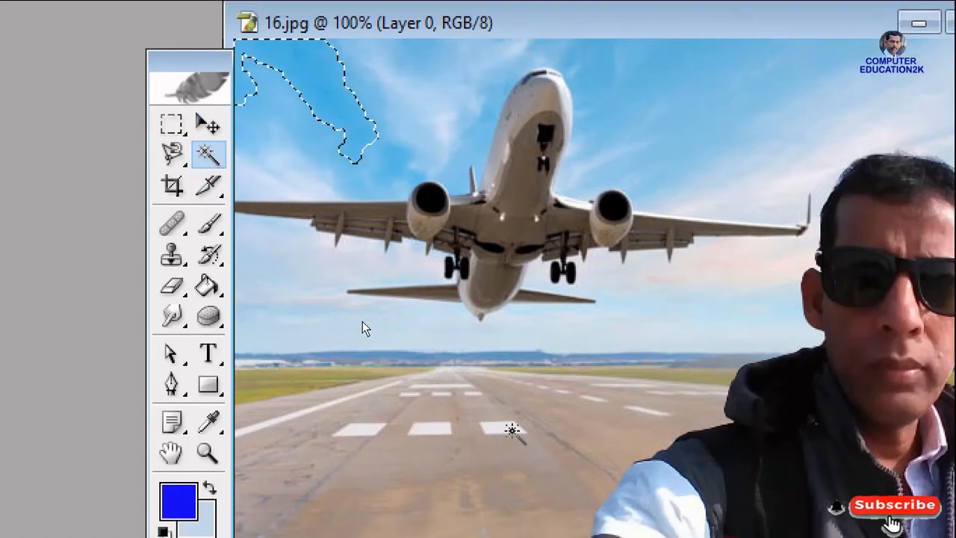
pyautogui.click(508, 430)
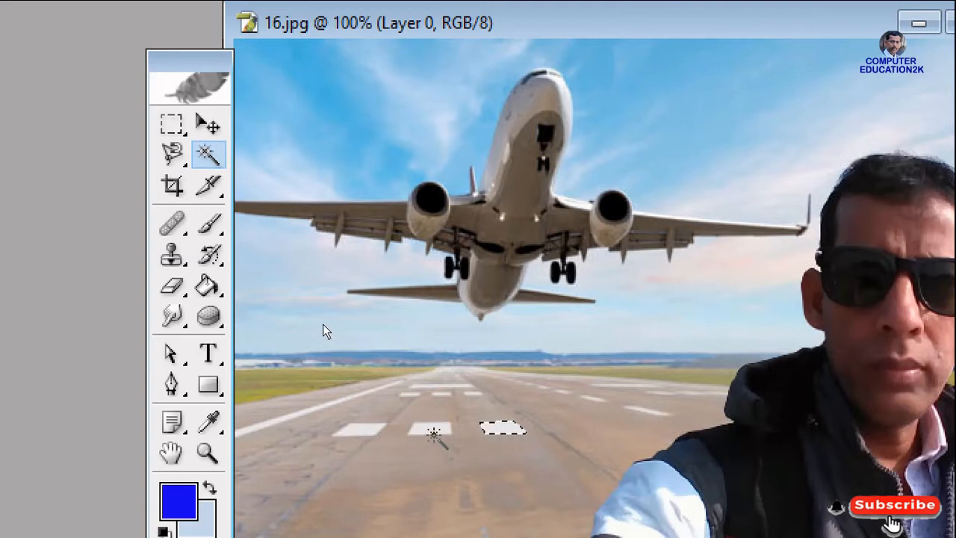
pyautogui.click(433, 433)
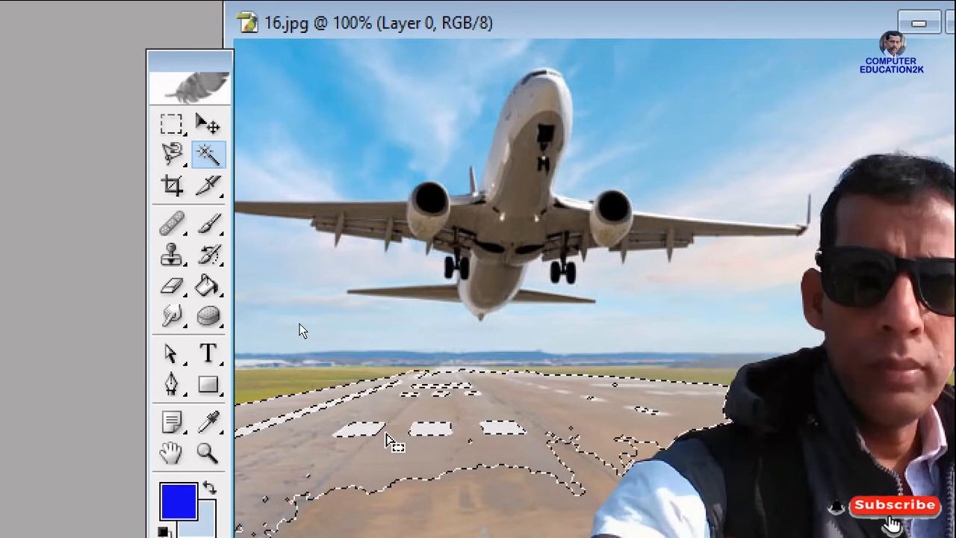
pyautogui.hotkey('ctrl', 'd')
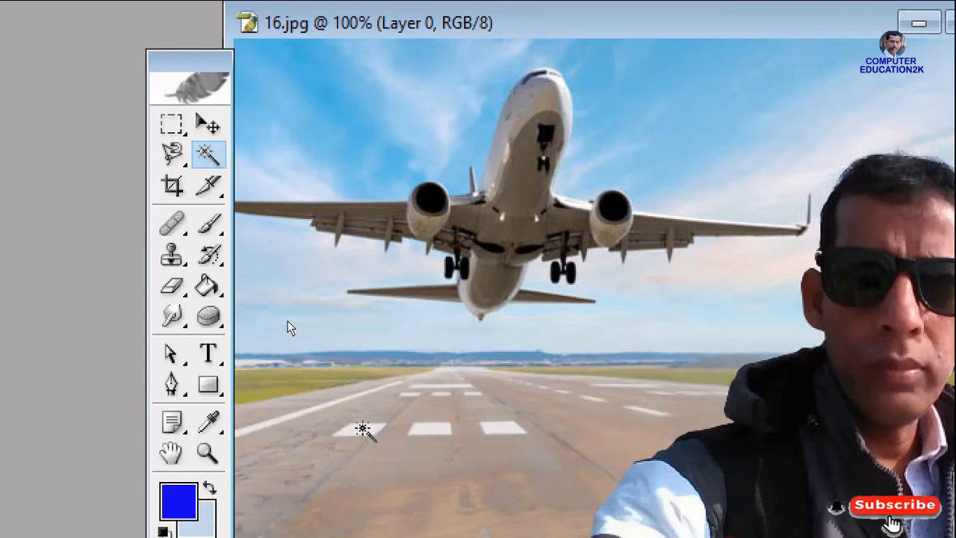
# Select the left runway marking, the middle one and the man's dark sunglasses one after another with the Magic Wand
pyautogui.click(362, 428)
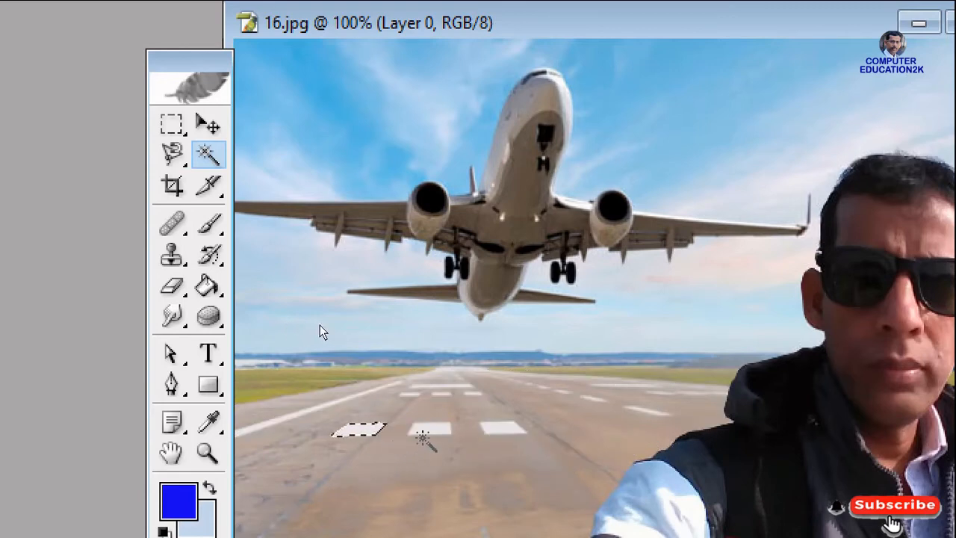
pyautogui.click(435, 430)
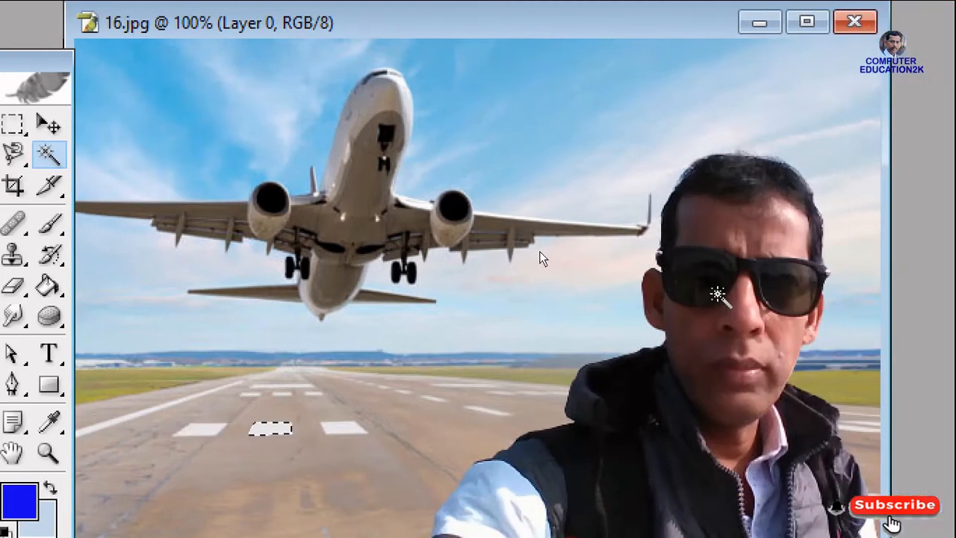
pyautogui.click(715, 292)
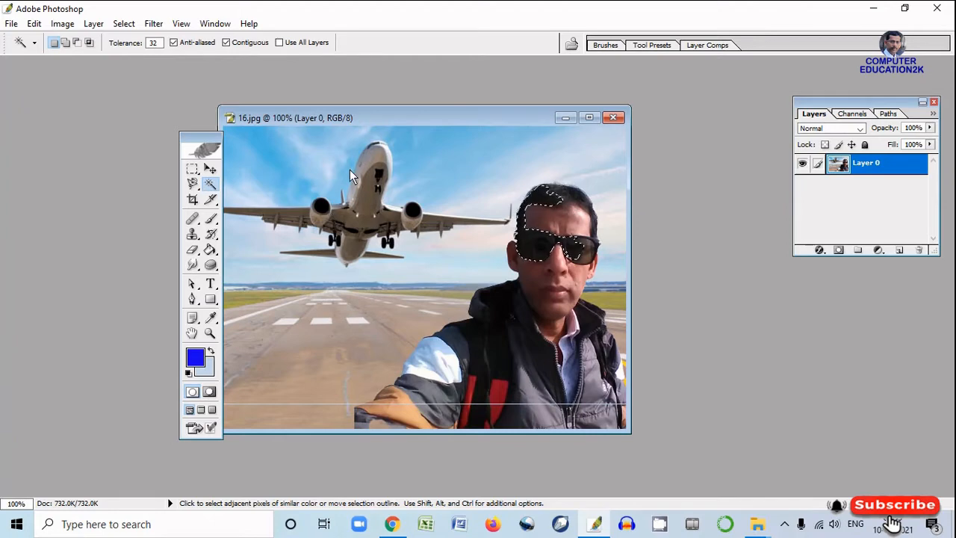
# Move the 16.jpg window and the toolbox apart and open the Ducky image from the SCHOOL PHOTOS folder
pyautogui.moveTo(345, 117); pyautogui.dragTo(508, 119)
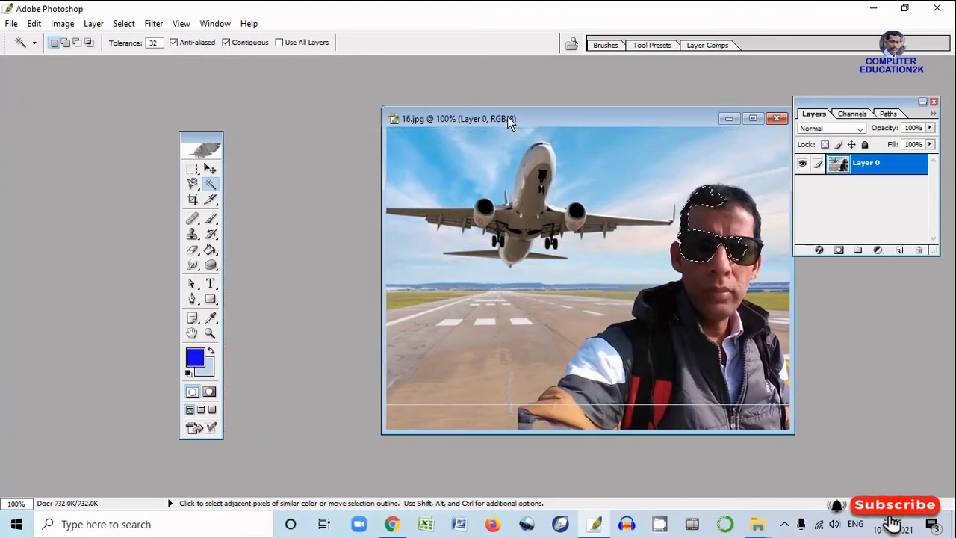
pyautogui.moveTo(209, 137); pyautogui.dragTo(155, 137)
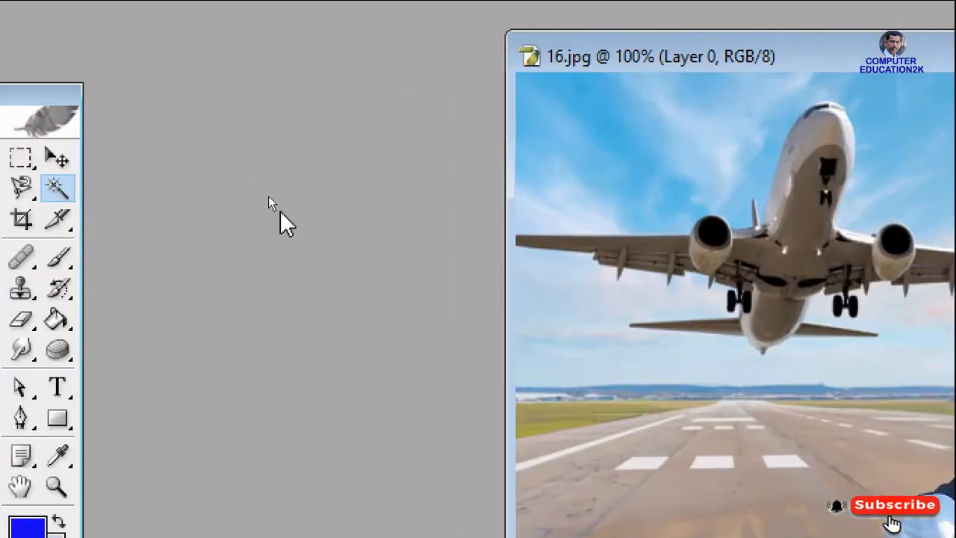
pyautogui.hotkey('ctrl', 'o')
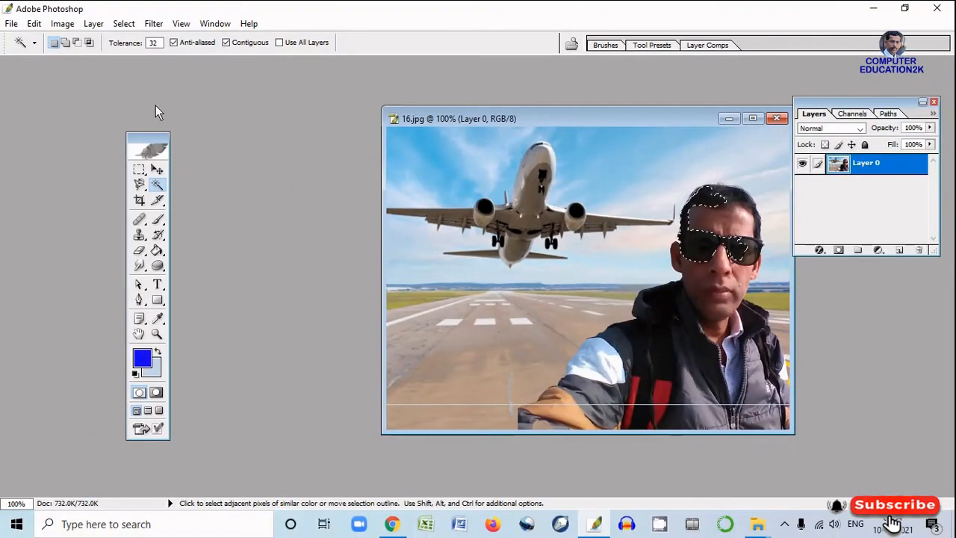
pyautogui.click(12, 24)
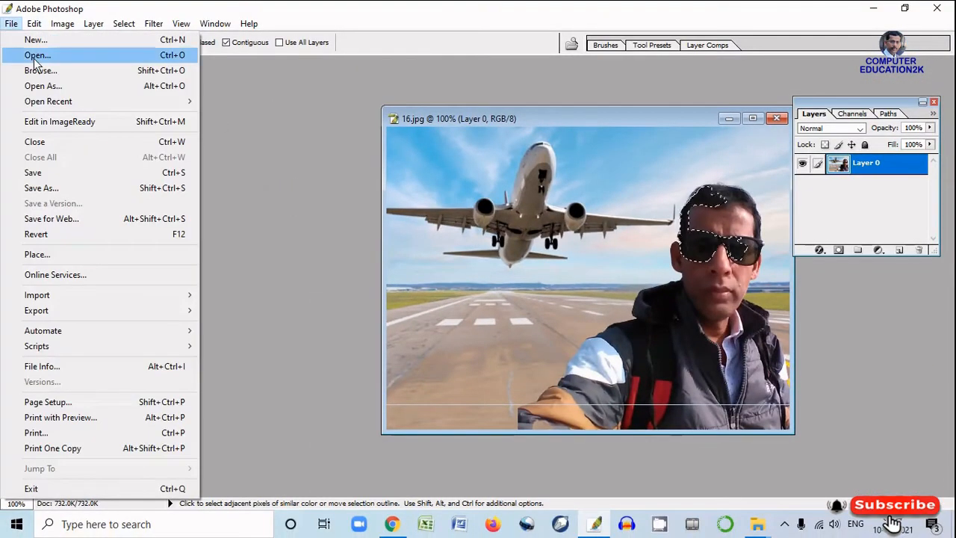
pyautogui.click(34, 56)
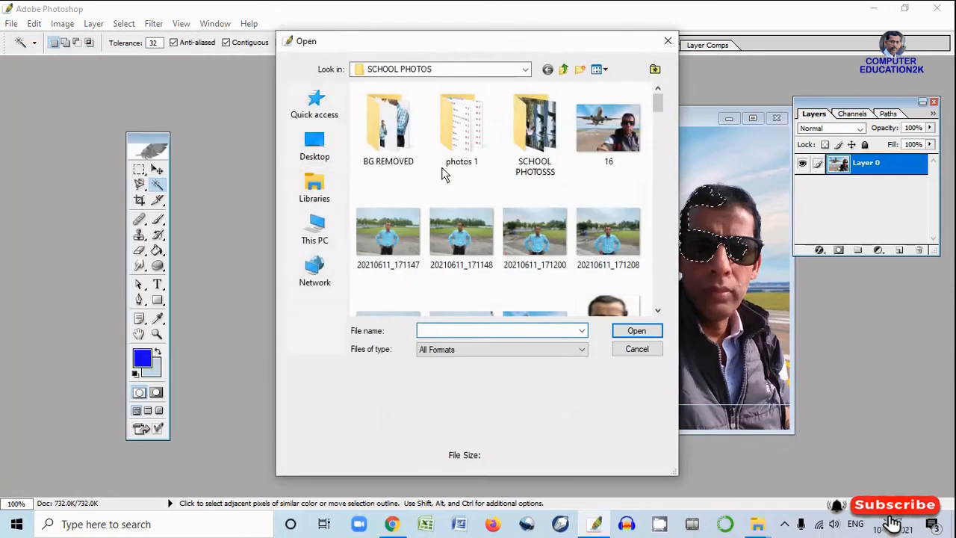
pyautogui.moveTo(657, 106); pyautogui.dragTo(666, 127)
pyautogui.click(397, 190)
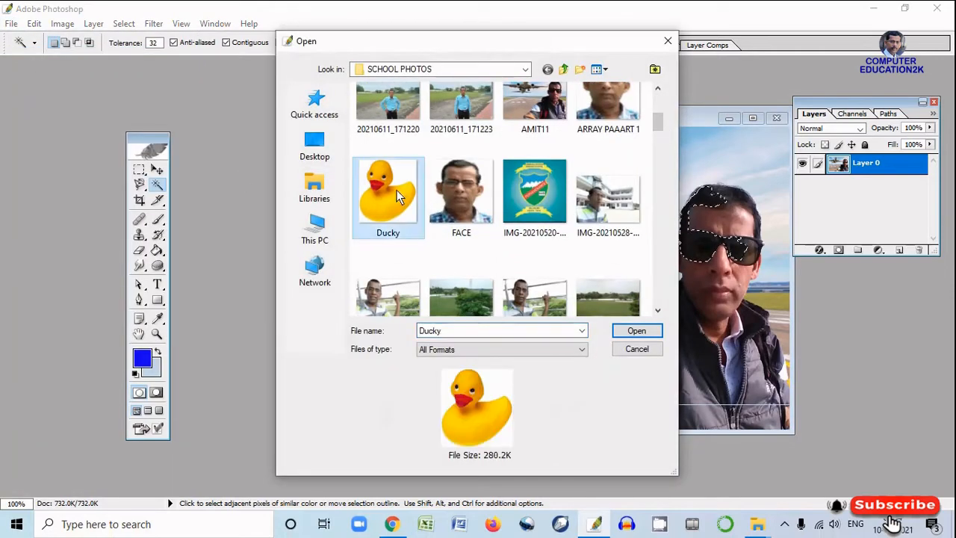
pyautogui.click(637, 331)
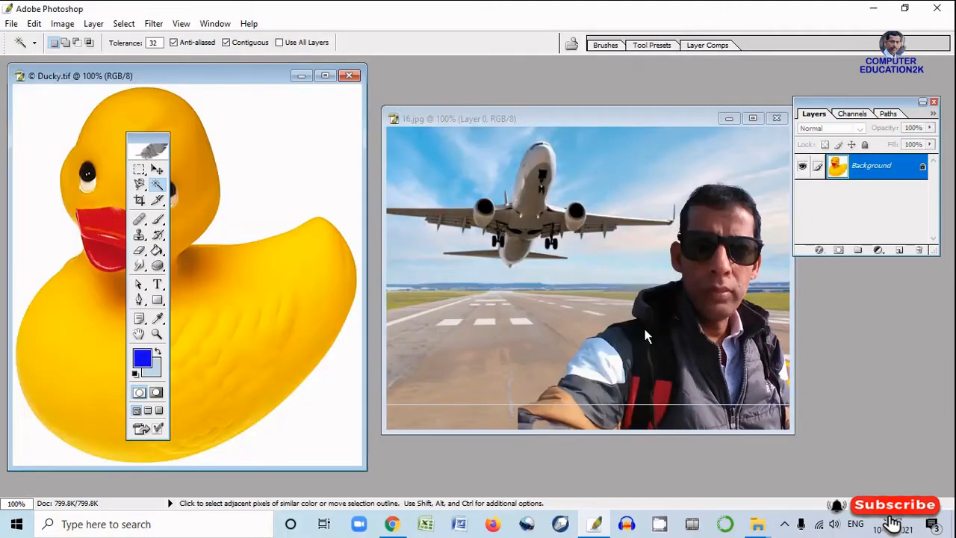
# Reposition the Ducky.tif window, select the duck's white background with the Magic Wand, clear the selection and minimize the image
pyautogui.moveTo(260, 81); pyautogui.dragTo(550, 97)
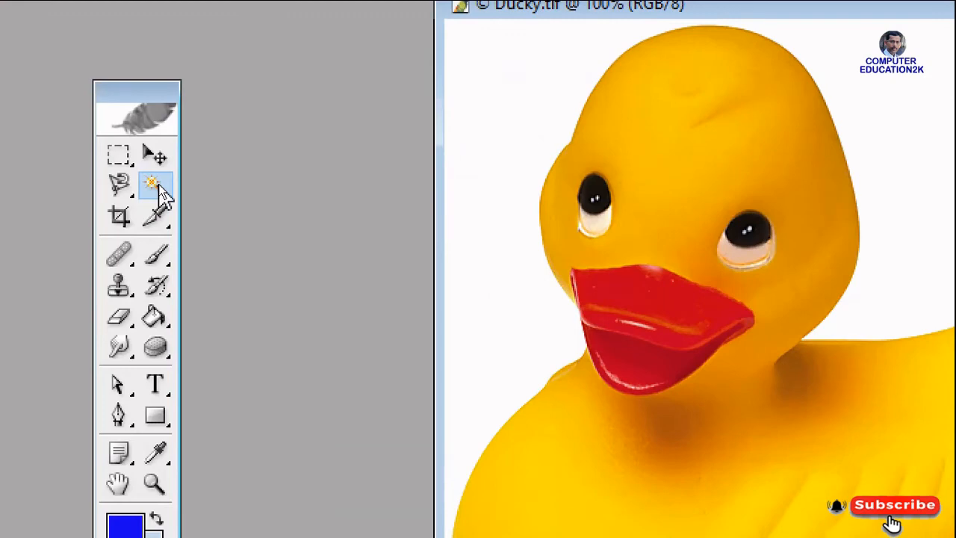
pyautogui.click(159, 187)
pyautogui.click(516, 123)
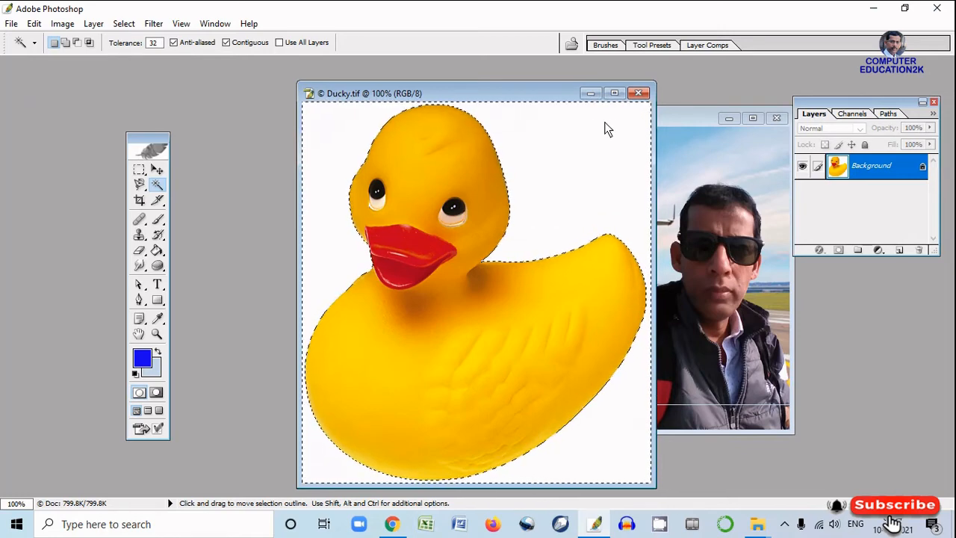
pyautogui.hotkey('ctrl', 'd')
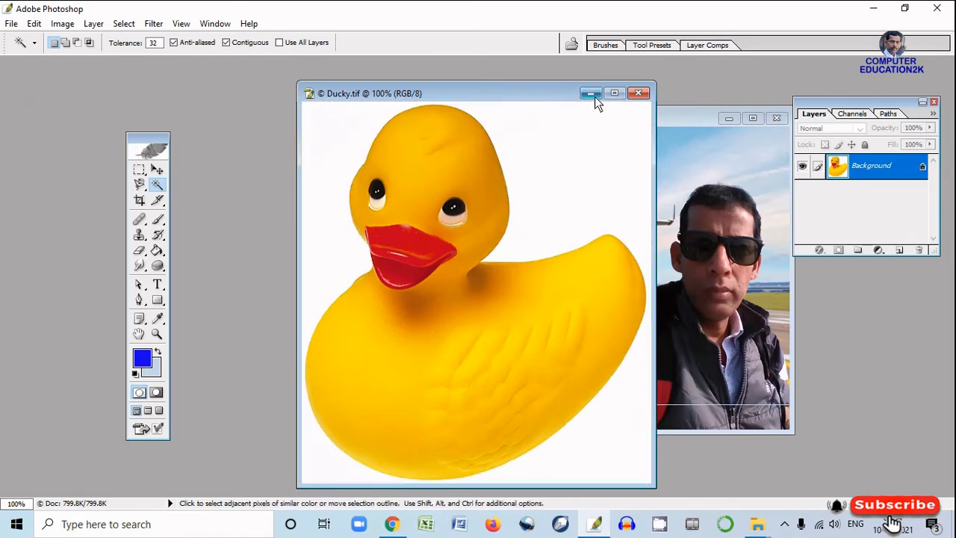
pyautogui.click(591, 94)
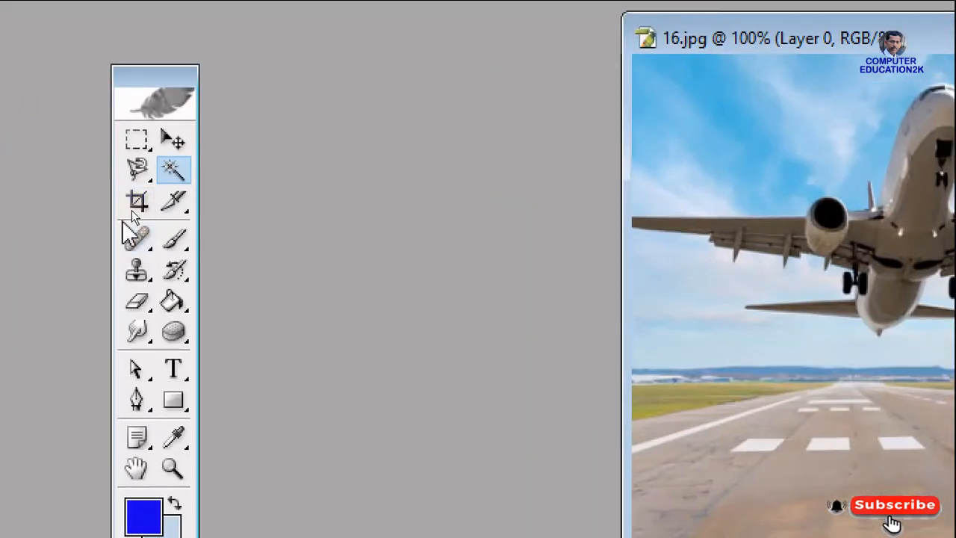
# Clear the sunglasses selection, draw a crop frame over the airplane with its shield opacity at 77%, and leave the crop unapplied
pyautogui.click(138, 201)
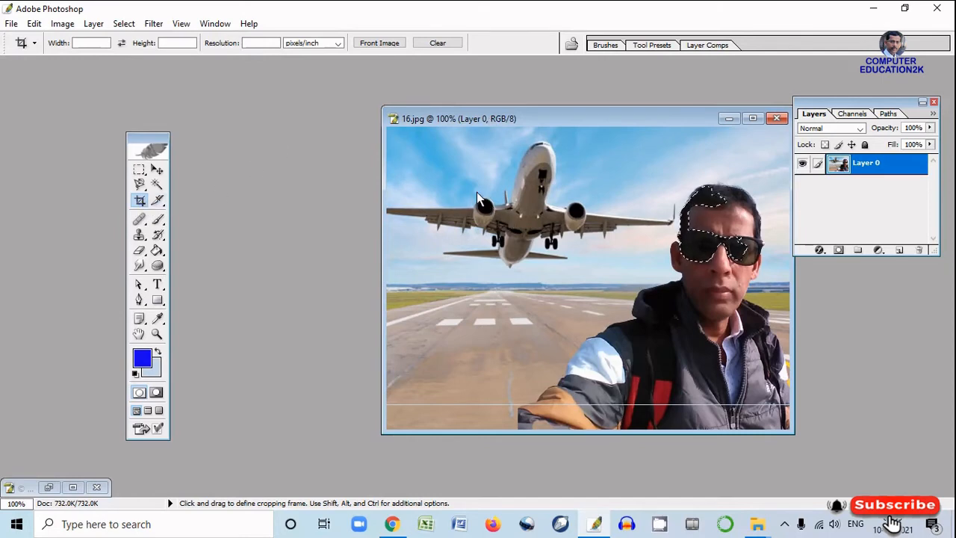
pyautogui.hotkey('ctrl', 'd')
pyautogui.moveTo(596, 279); pyautogui.dragTo(631, 307)
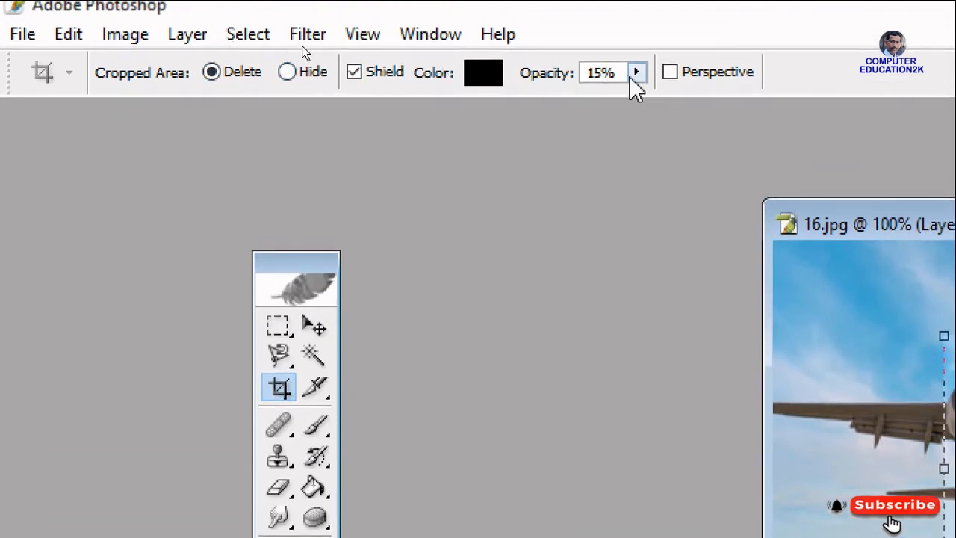
pyautogui.click(636, 73)
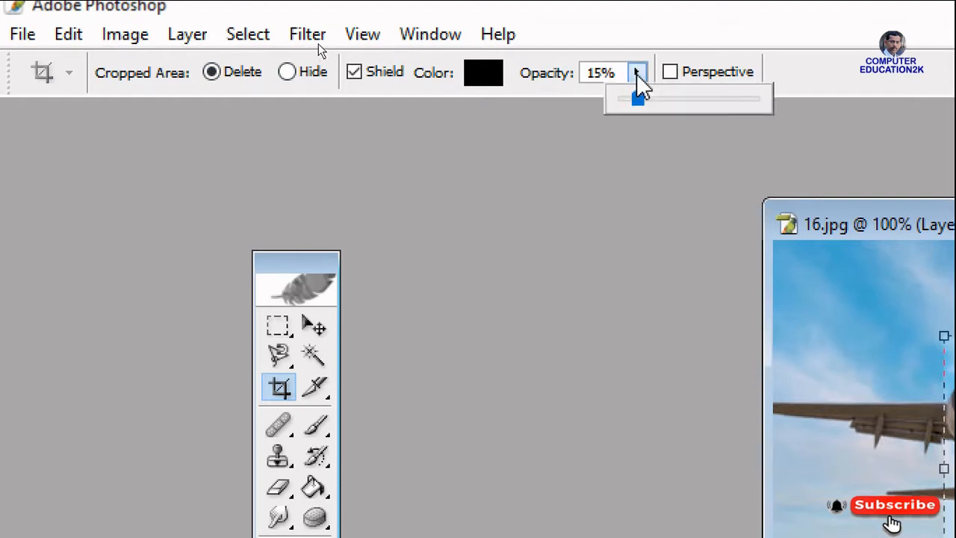
pyautogui.moveTo(640, 100); pyautogui.dragTo(727, 105)
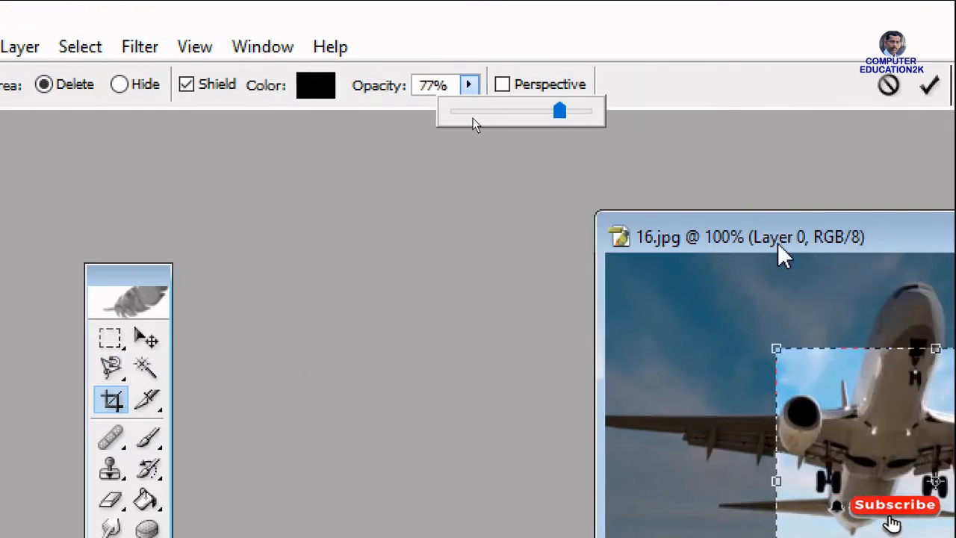
pyautogui.click(782, 227)
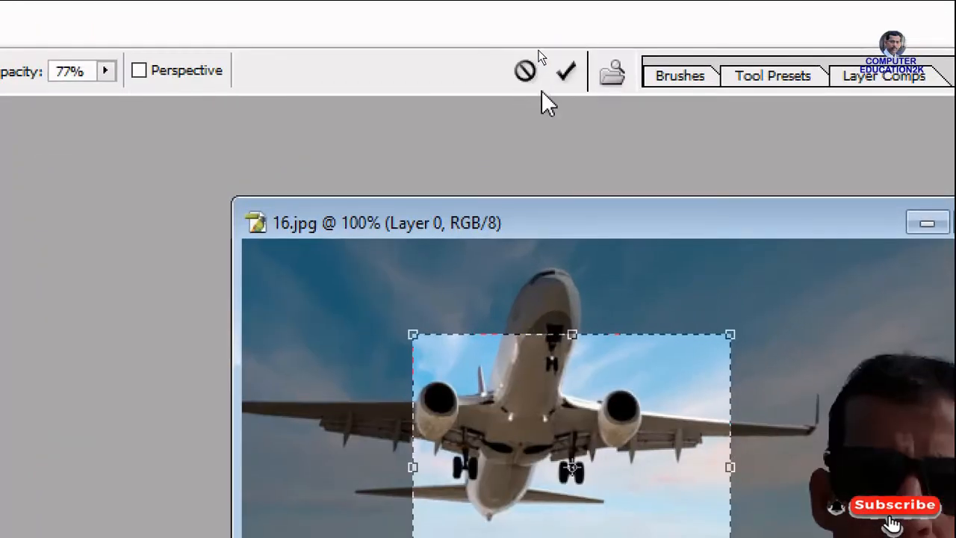
pyautogui.click(566, 71)
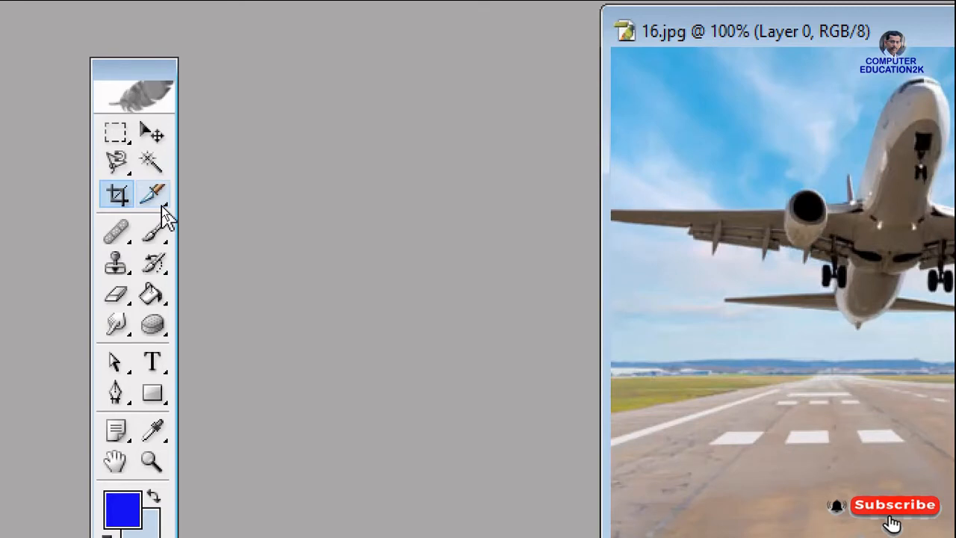
# Draw a rectangular slice across the airplane's wing, engine and lower body with the Slice Tool
pyautogui.click(159, 201)
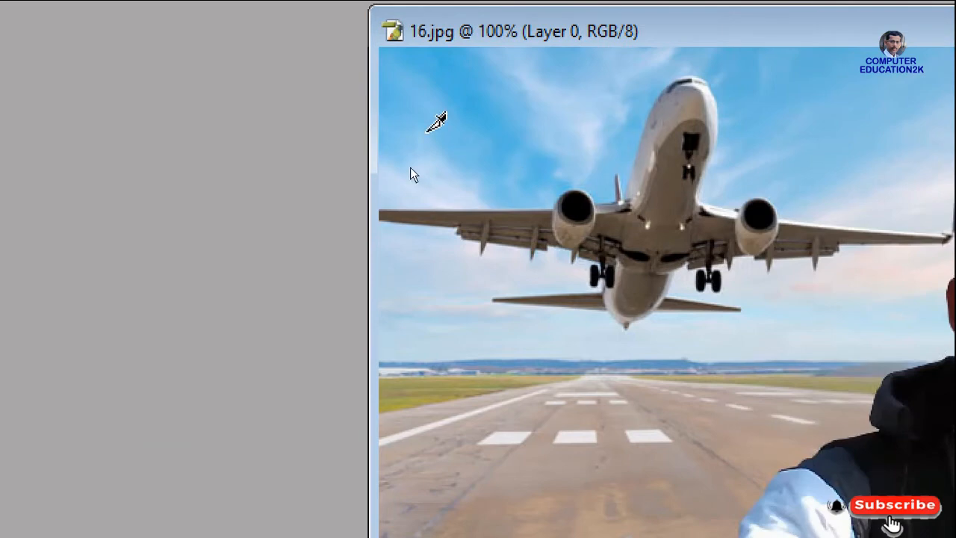
pyautogui.moveTo(427, 129); pyautogui.dragTo(687, 326)
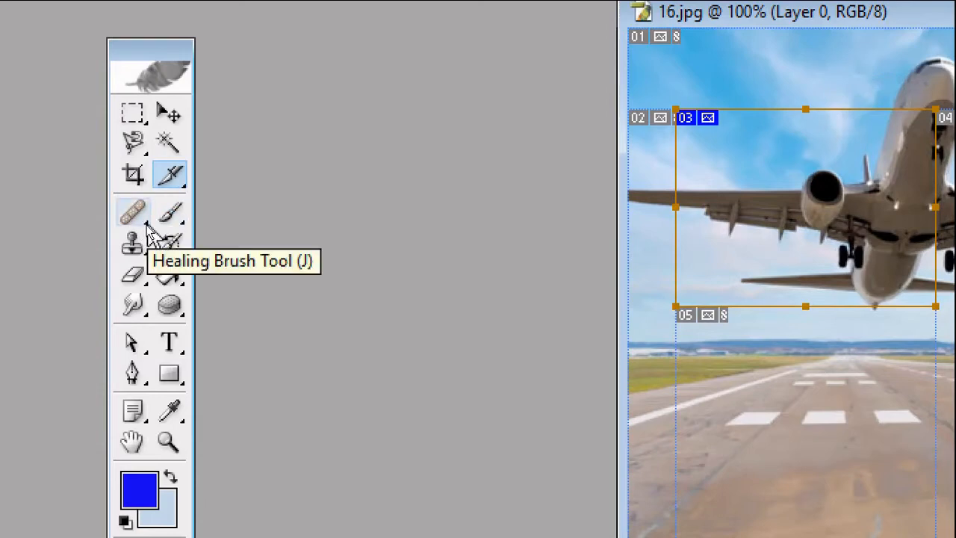
# Retouch the white spot on the man's forehead with the Healing Brush Tool, using skin sampled just below it
pyautogui.click(146, 225)
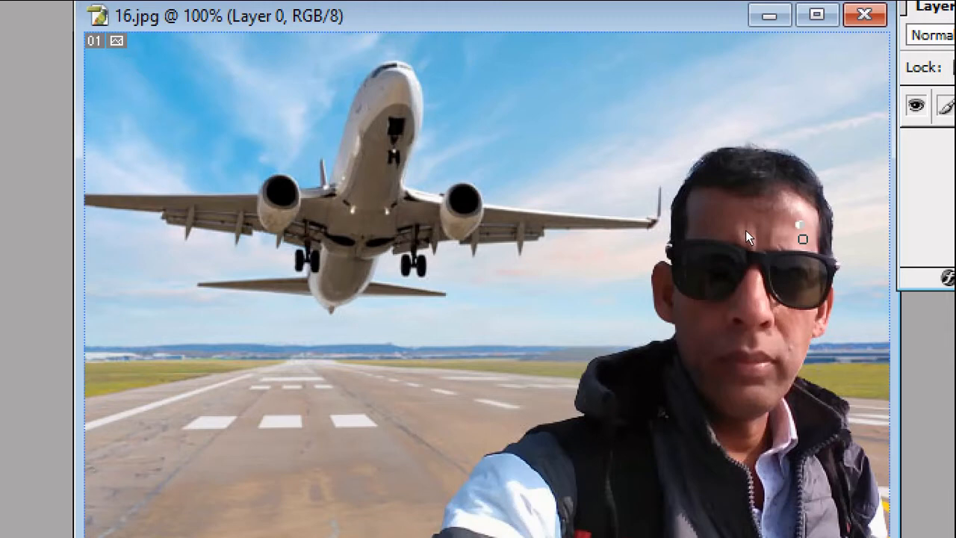
pyautogui.click(802, 224)
pyautogui.hotkey('ctrl', 'z')
pyautogui.keyDown('alt'); pyautogui.click(803, 239); pyautogui.keyUp('alt')
pyautogui.click(800, 224)
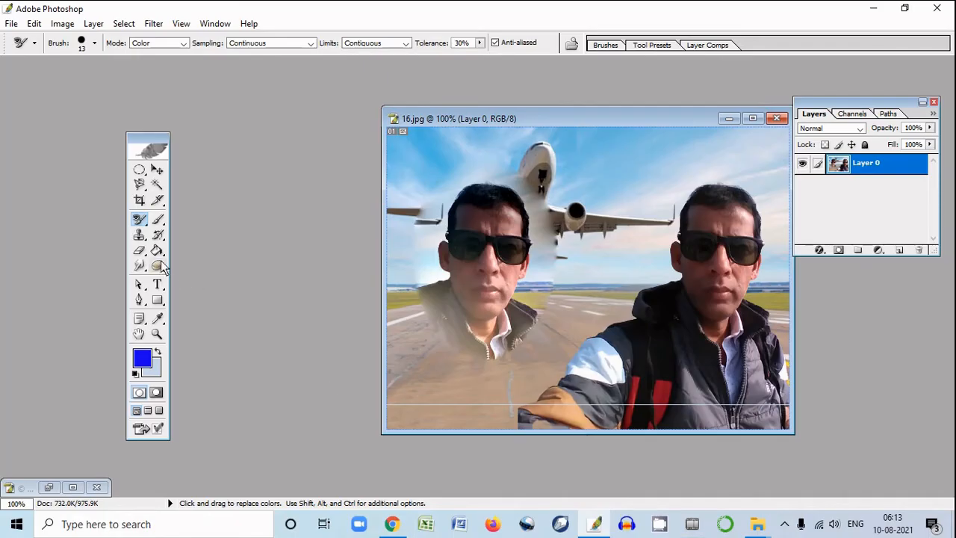
# Undo the edits that placed a blended copy of the man's face over the airplane
pyautogui.click(141, 218)
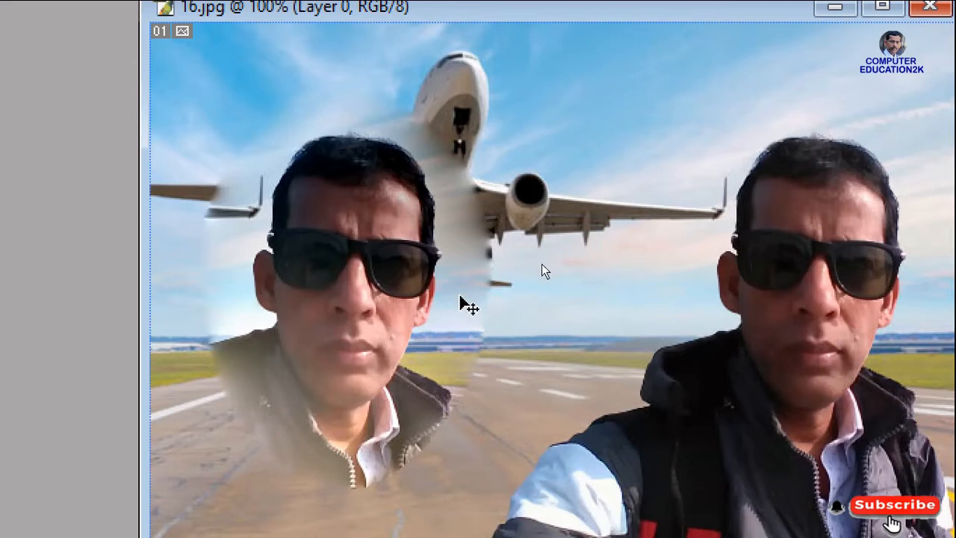
pyautogui.hotkey('ctrl', 'z')
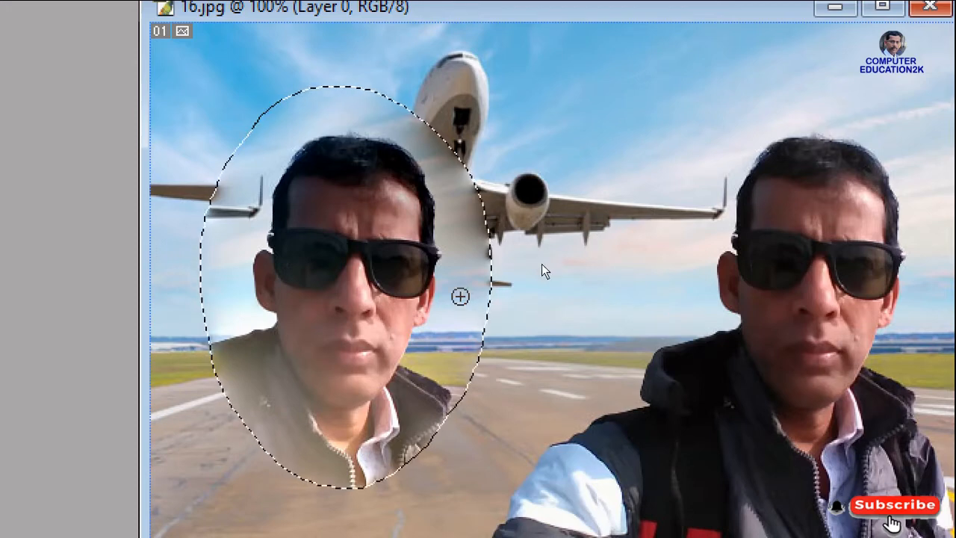
pyautogui.hotkey('ctrl', 'z')
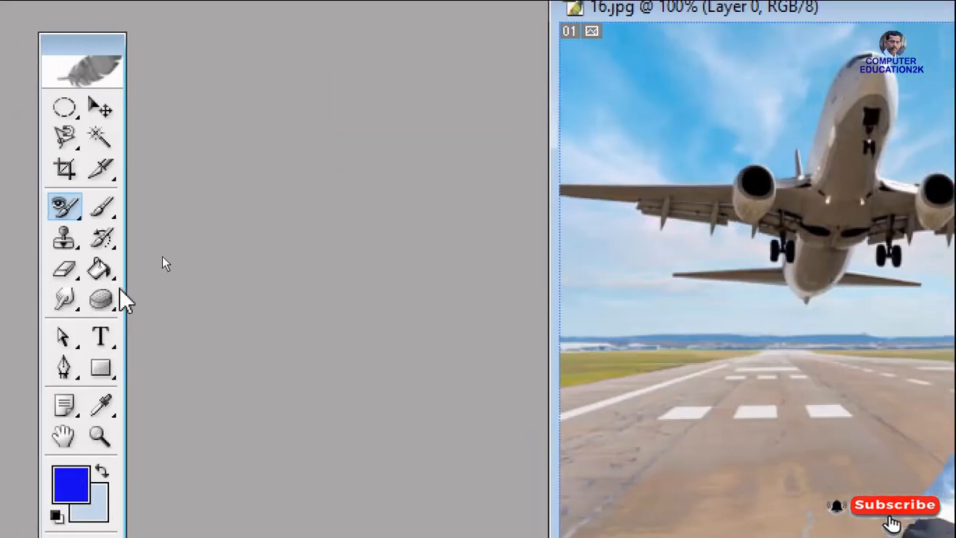
# Outline the airplane's wing and body with the Patch Tool and patch that area with the man's face
pyautogui.click(112, 210)
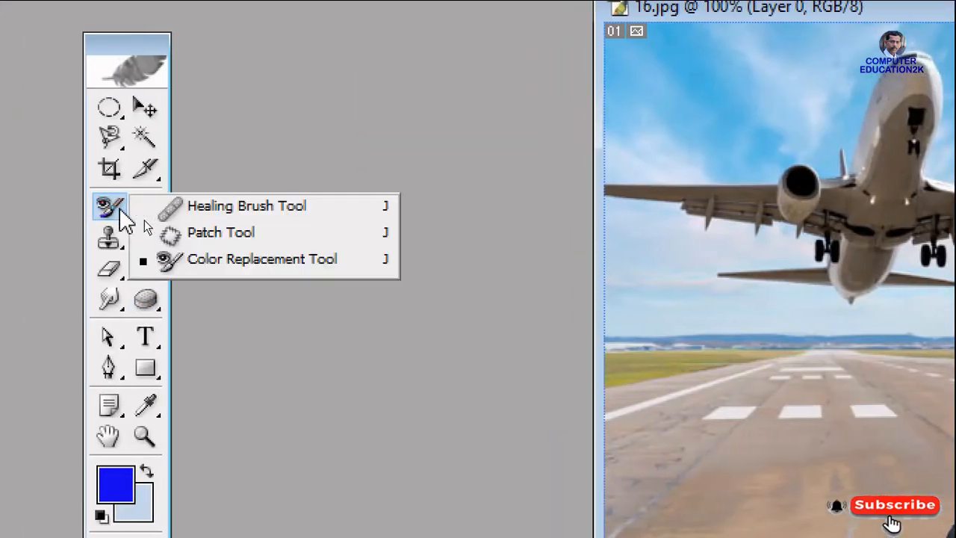
pyautogui.click(242, 242)
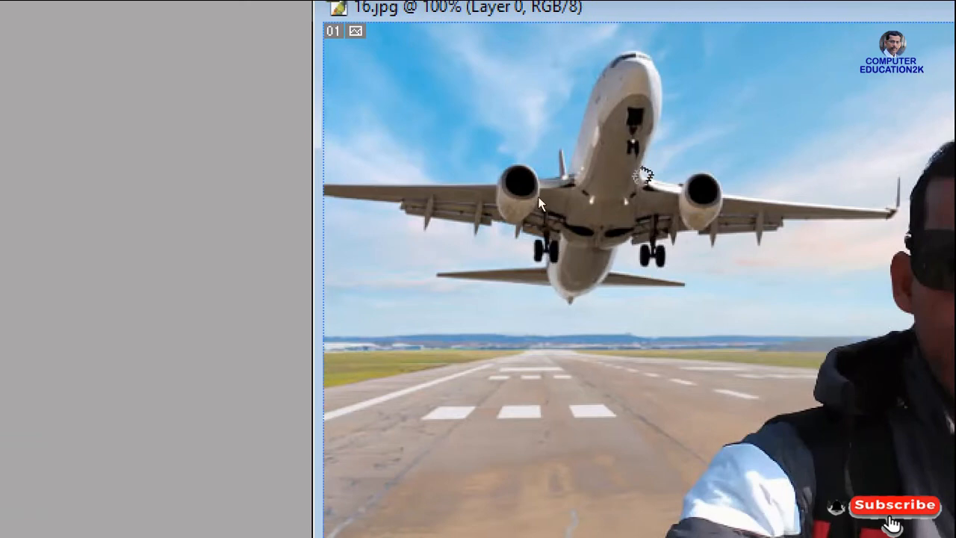
pyautogui.moveTo(595, 114)
pyautogui.mouseDown()
pyautogui.moveTo(532, 80)
pyautogui.moveTo(459, 108)
pyautogui.moveTo(418, 168)
pyautogui.moveTo(404, 227)
pyautogui.moveTo(407, 272)
pyautogui.moveTo(469, 405)
pyautogui.moveTo(514, 440)
pyautogui.moveTo(586, 448)
pyautogui.moveTo(582, 457)
pyautogui.moveTo(629, 424)
pyautogui.moveTo(661, 341)
pyautogui.moveTo(645, 187)
pyautogui.moveTo(595, 104)
pyautogui.mouseUp()
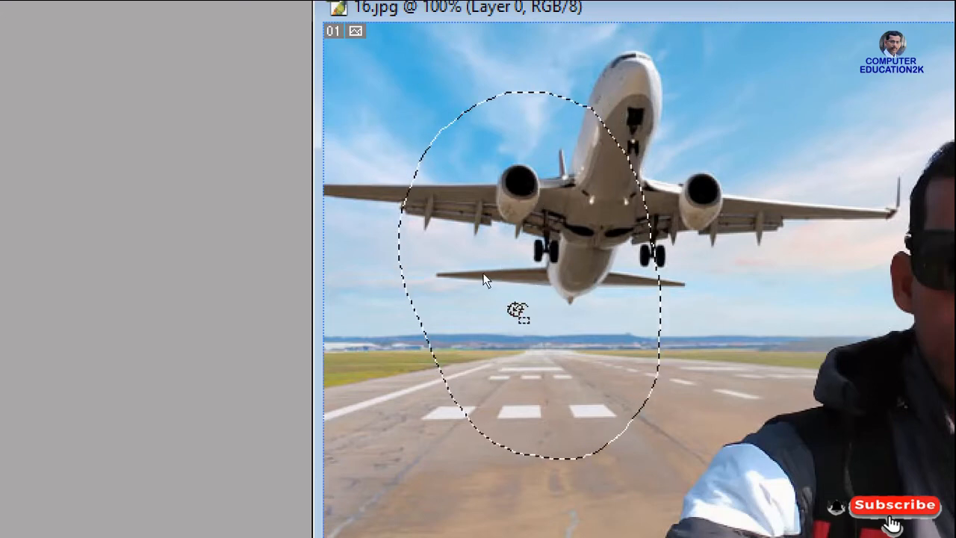
pyautogui.moveTo(542, 261); pyautogui.dragTo(955, 306)
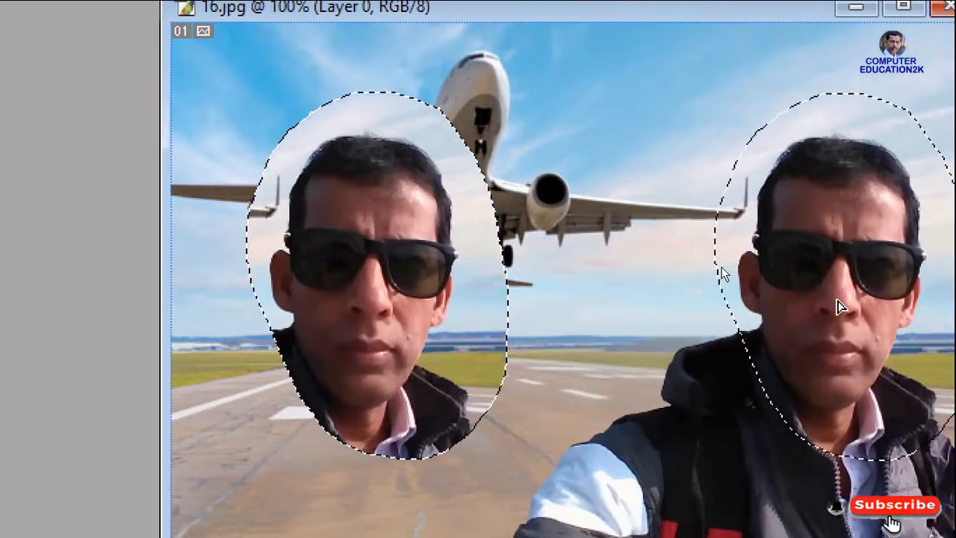
pyautogui.moveTo(838, 307); pyautogui.dragTo(814, 307)
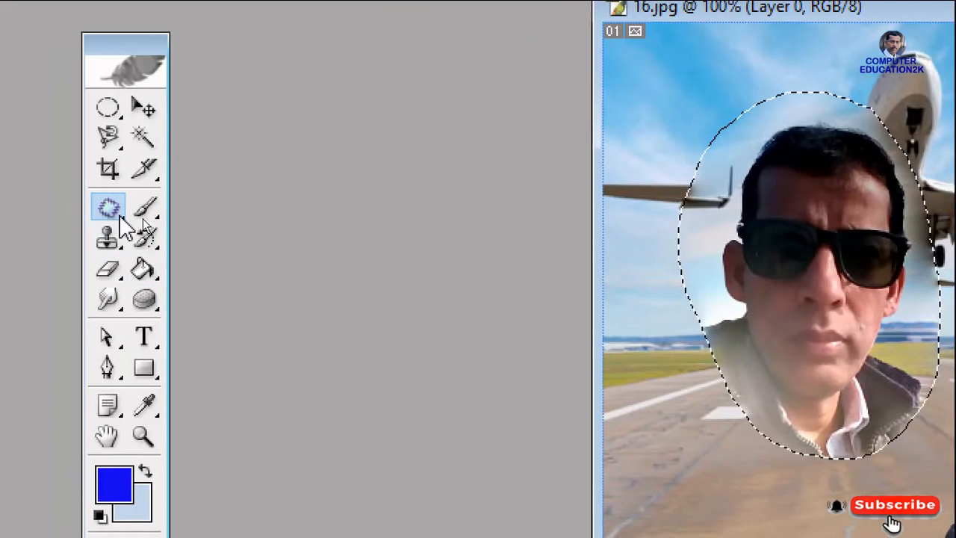
pyautogui.click(110, 210)
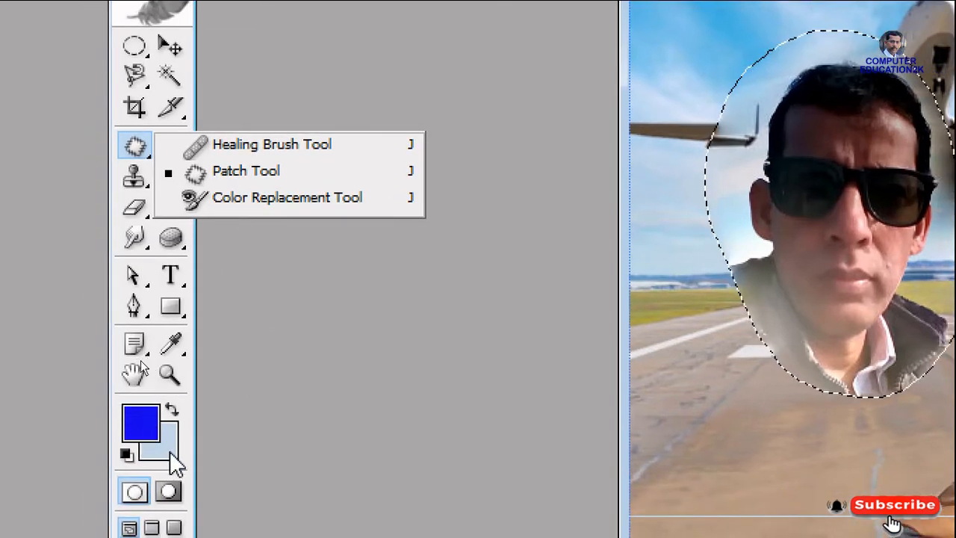
pyautogui.press('i')
pyautogui.click(149, 422)
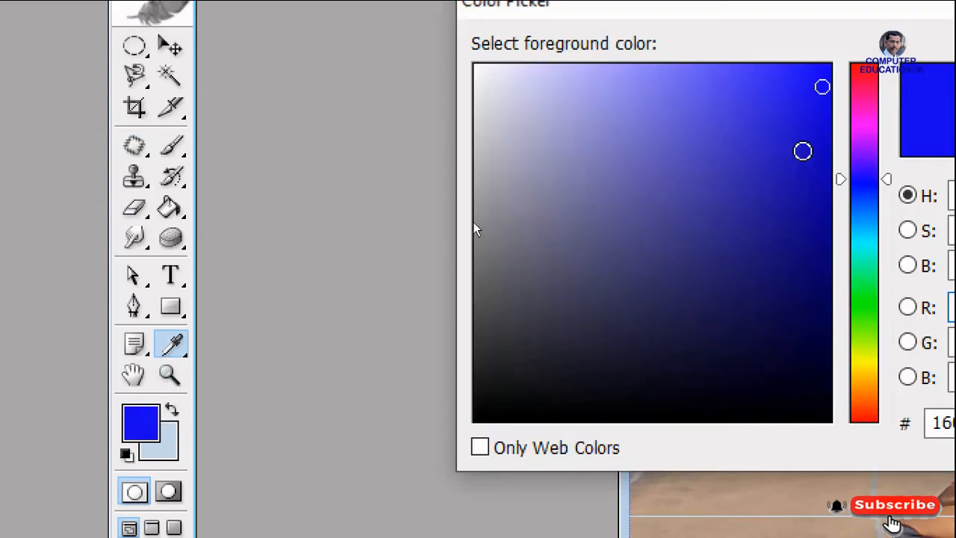
pyautogui.press('Escape')
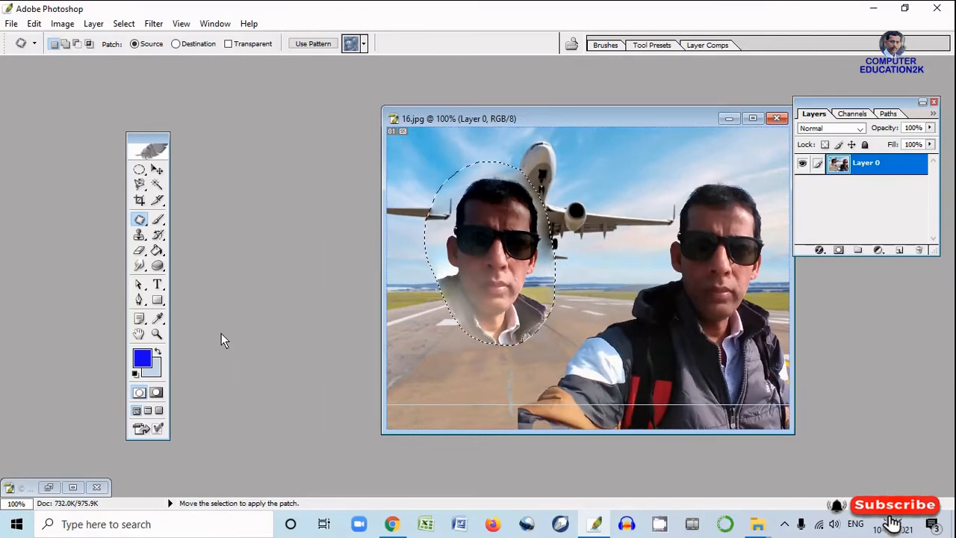
# Recolor the sky and wingtip around the patched face with the Color Replacement Tool, using blue 1606EF as the foreground color
pyautogui.click(139, 220)
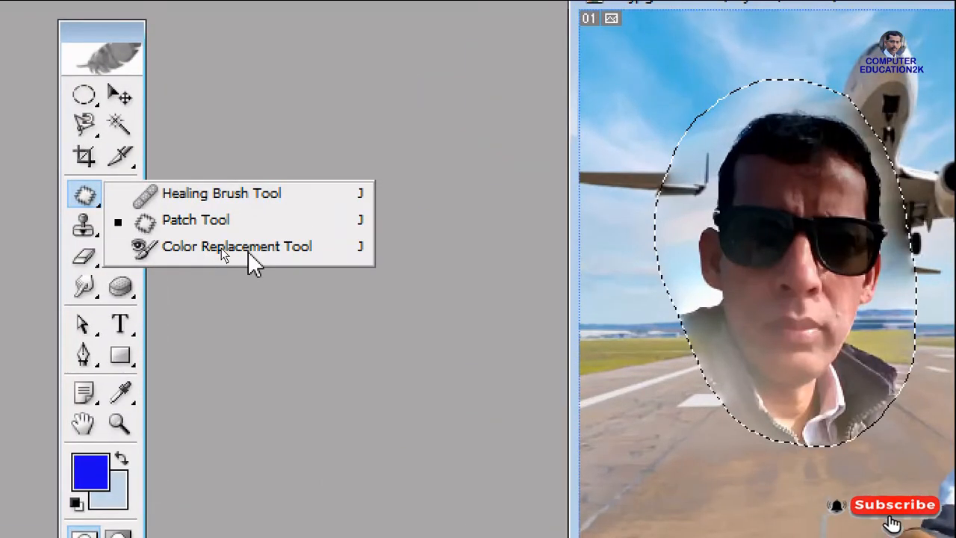
pyautogui.click(248, 253)
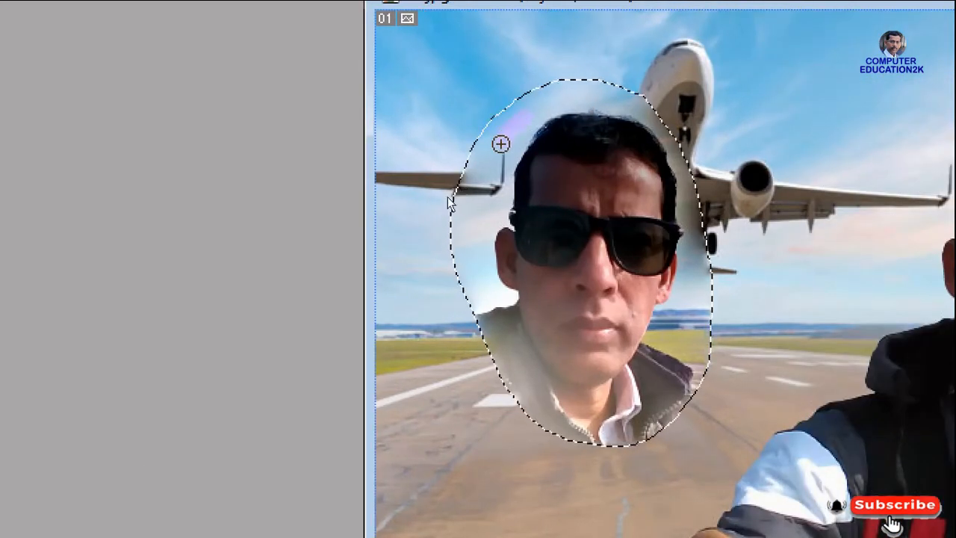
pyautogui.moveTo(501, 144); pyautogui.dragTo(475, 202)
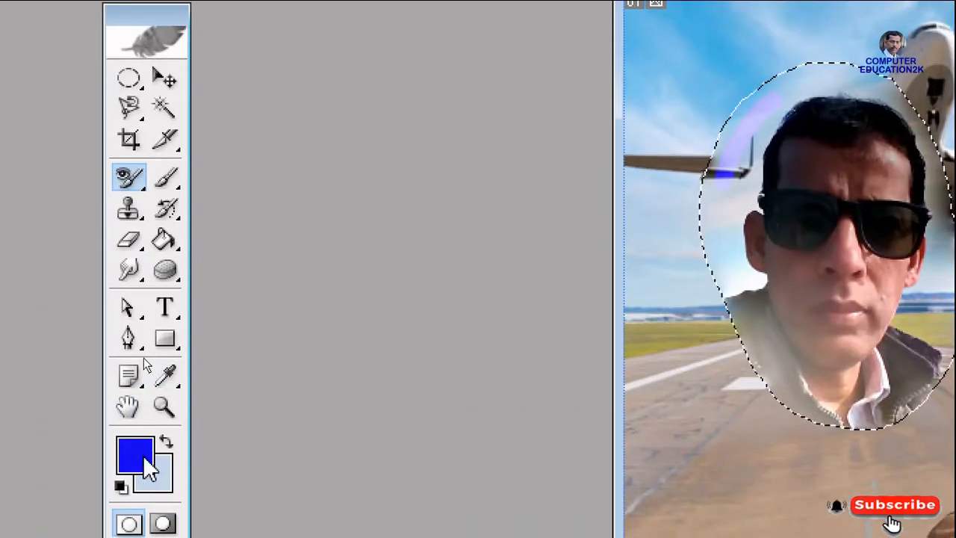
pyautogui.click(165, 375)
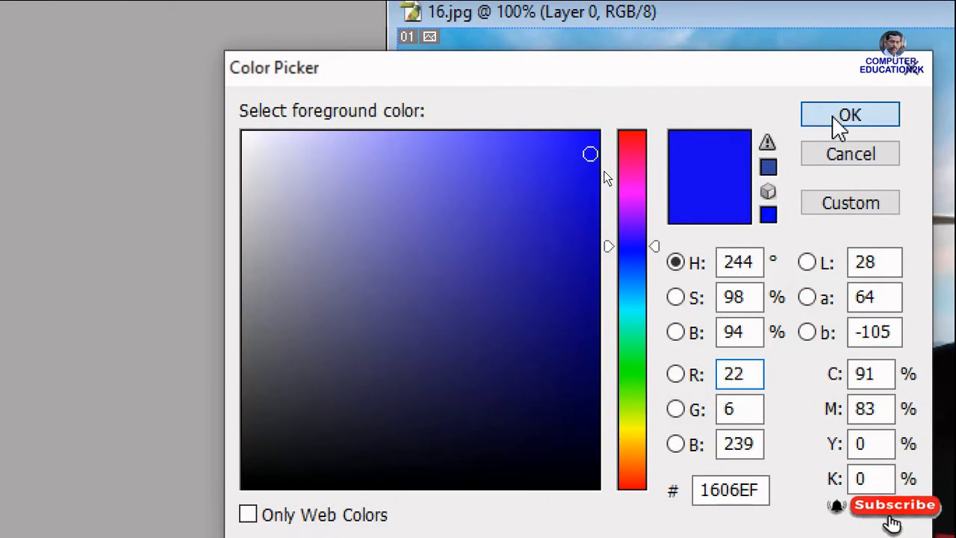
pyautogui.click(840, 120)
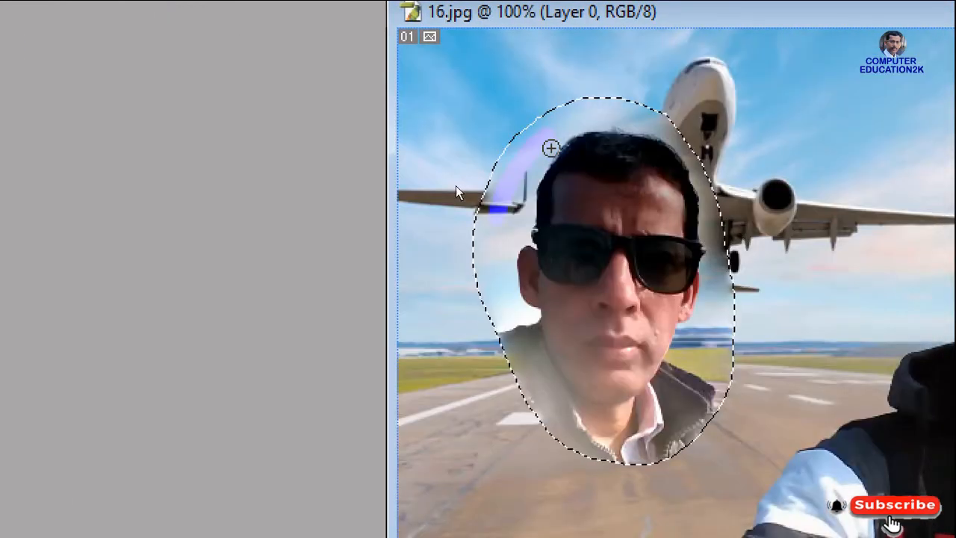
pyautogui.moveTo(494, 232)
pyautogui.mouseDown()
pyautogui.moveTo(489, 264)
pyautogui.moveTo(506, 201)
pyautogui.moveTo(548, 136)
pyautogui.moveTo(578, 114)
pyautogui.moveTo(642, 119)
pyautogui.moveTo(561, 124)
pyautogui.mouseUp()
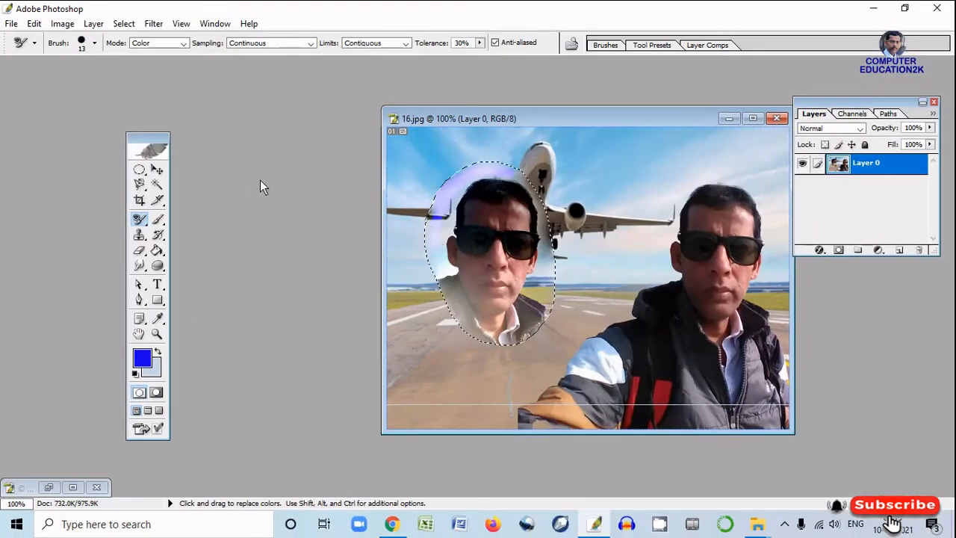
# Set the Brush Tool's master diameter to 292 px and clear the selection around the patched face
pyautogui.click(165, 224)
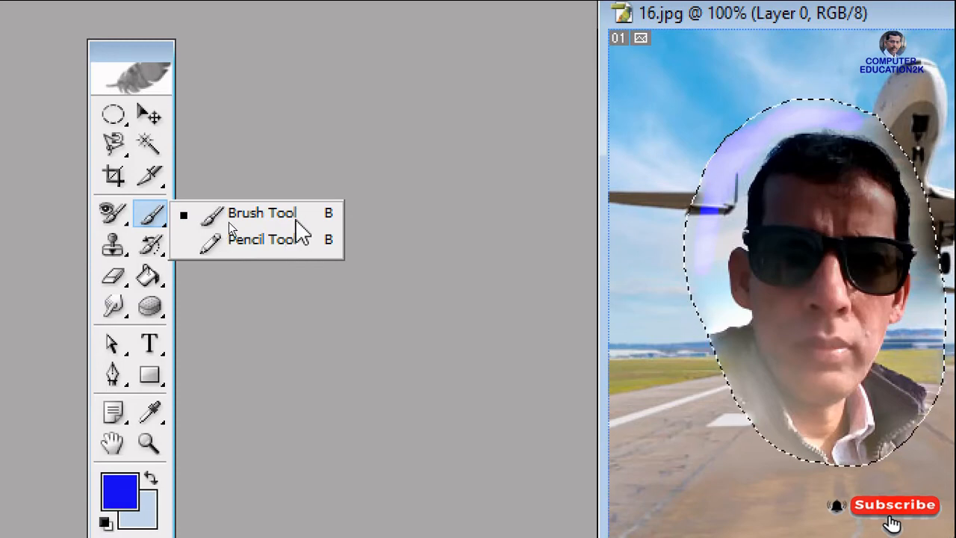
pyautogui.click(247, 216)
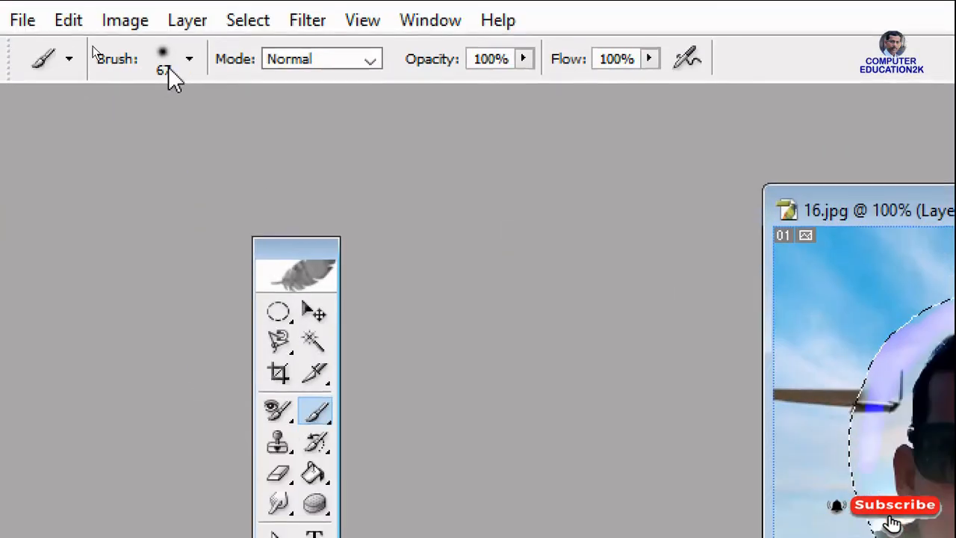
pyautogui.click(189, 59)
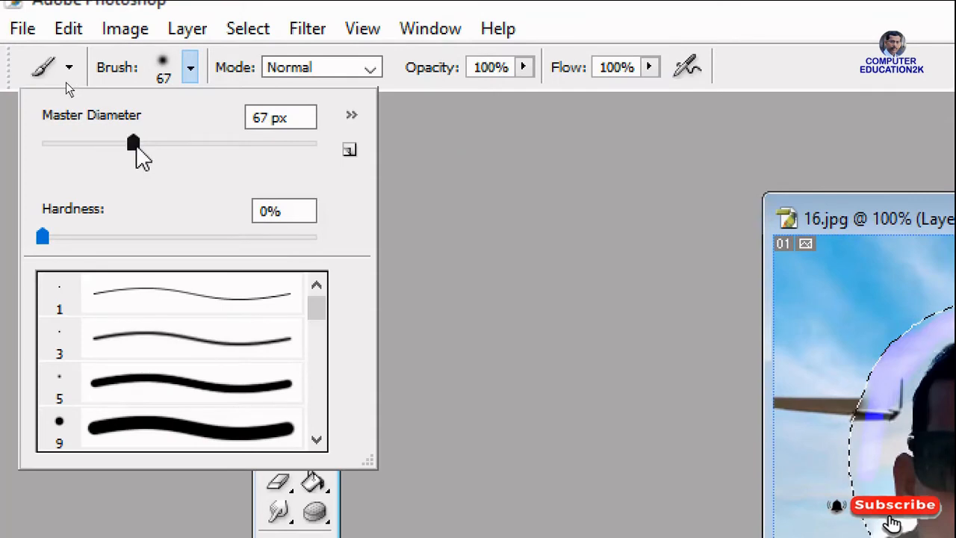
pyautogui.moveTo(136, 148); pyautogui.dragTo(260, 150)
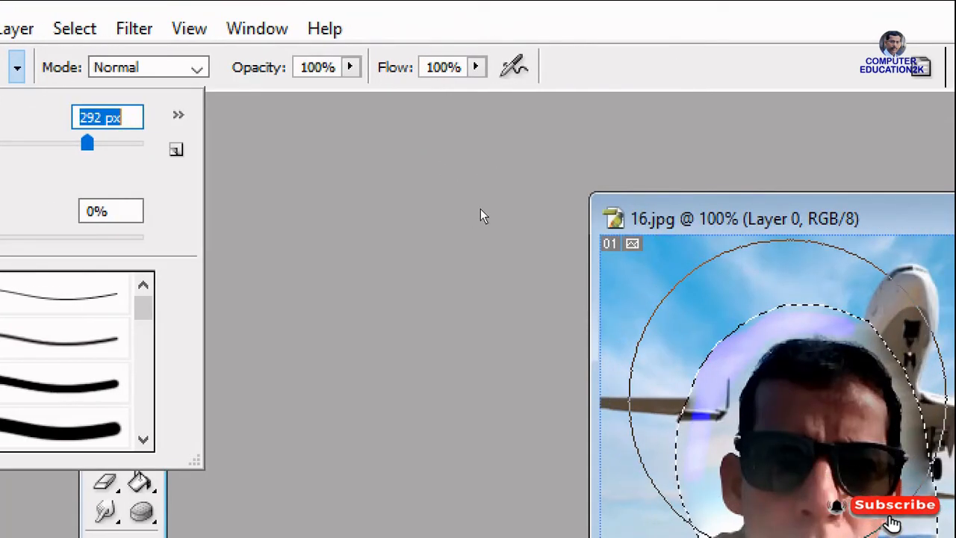
pyautogui.press('Return')
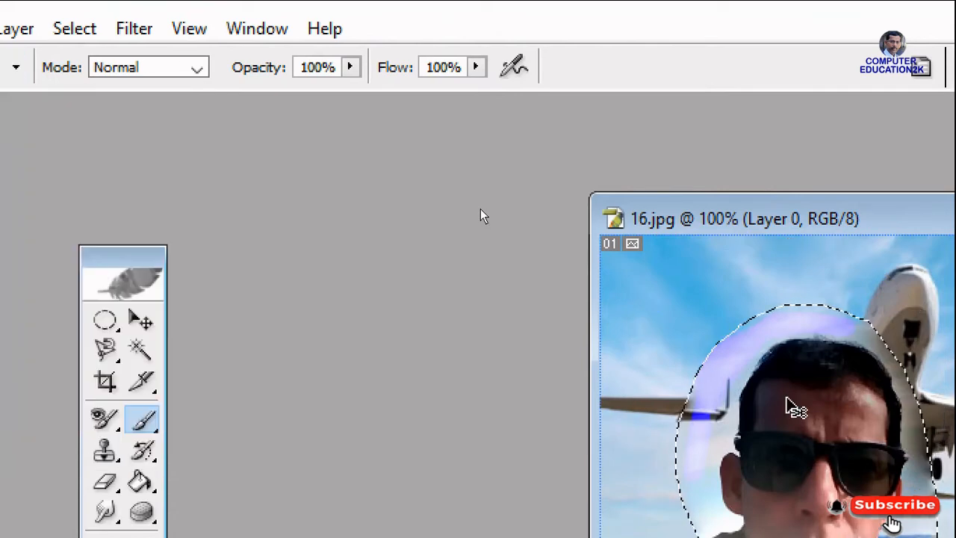
pyautogui.hotkey('ctrl', 'd')
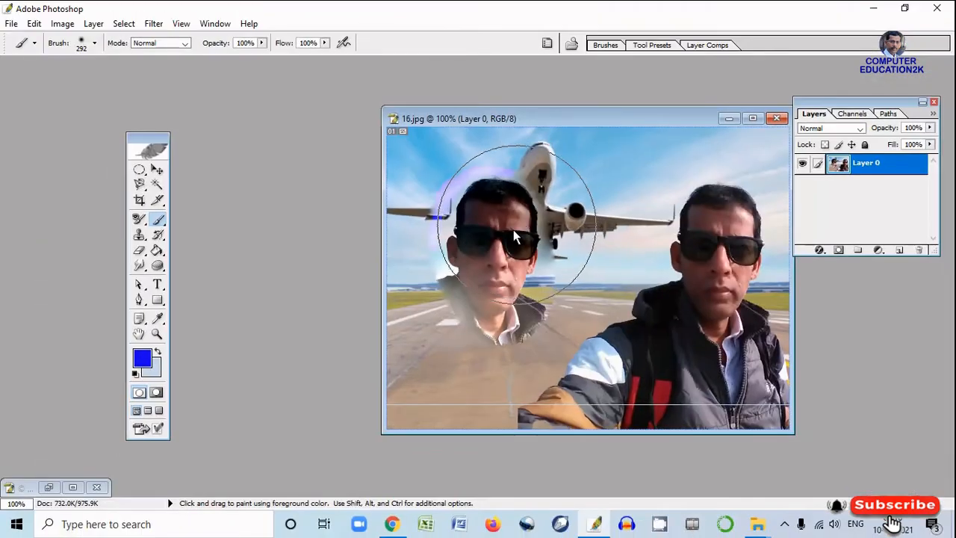
# Try brush master diameters of 44 px and 435 px, and settle on 38 px
pyautogui.click(94, 42)
pyautogui.click(79, 80)
pyautogui.moveTo(67, 84); pyautogui.dragTo(50, 81)
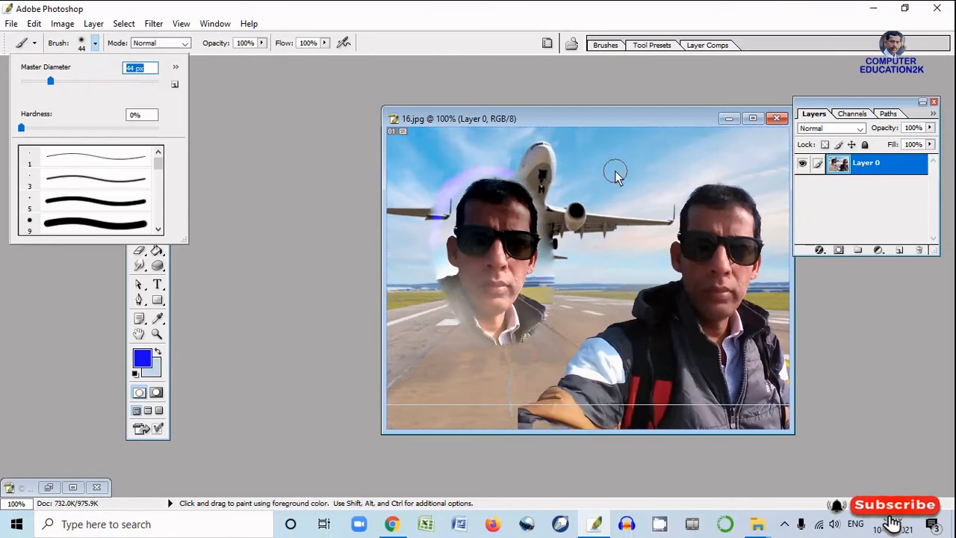
pyautogui.click(140, 82)
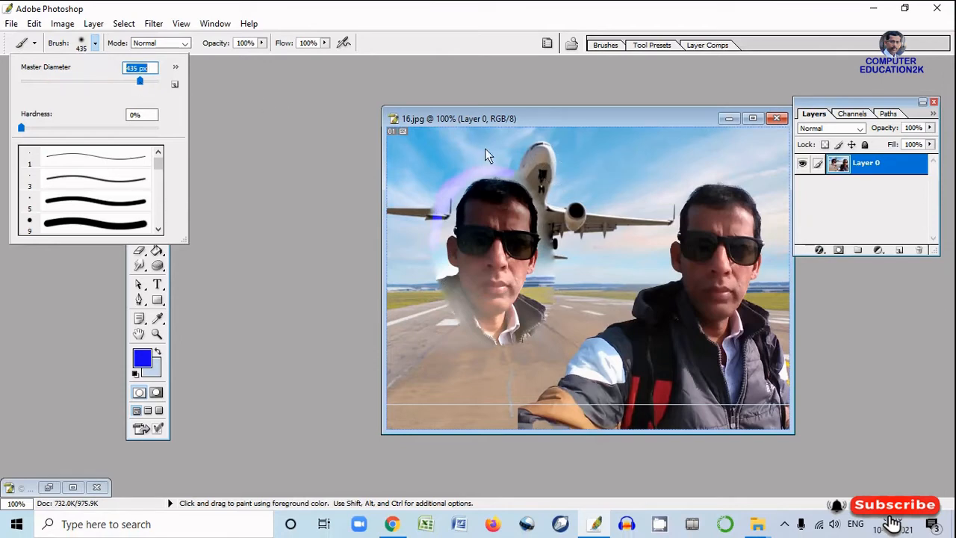
pyautogui.click(46, 81)
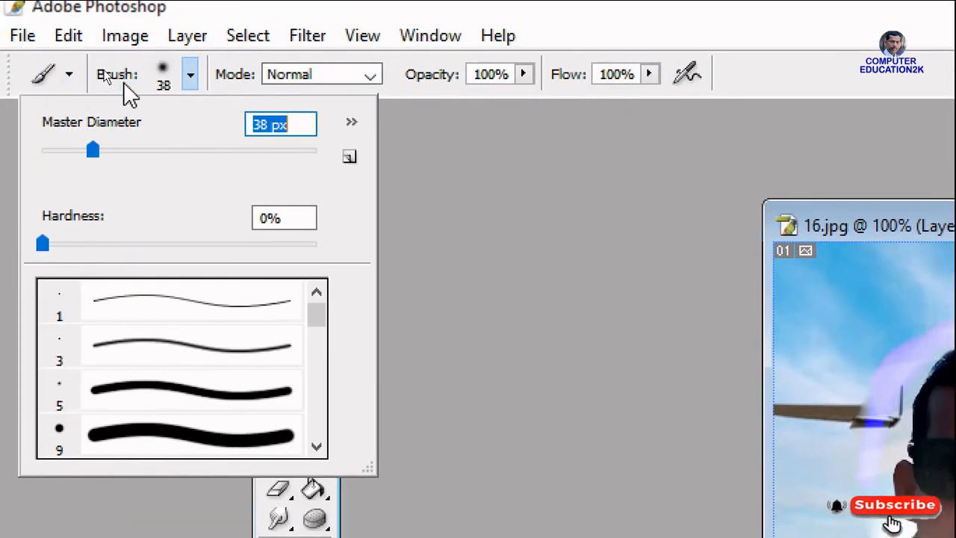
pyautogui.click(608, 280)
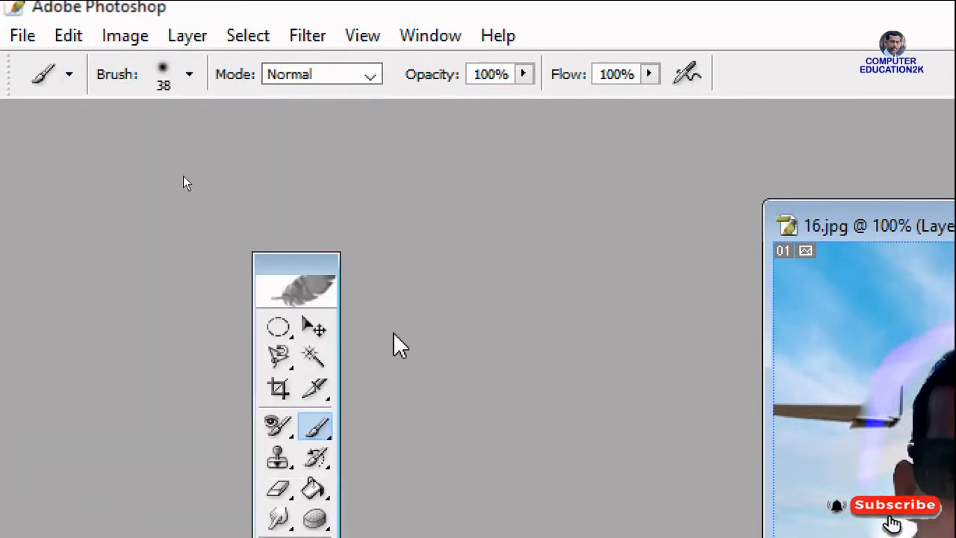
# Paint several thick blue zigzag strokes across the sky and the airplane's nose with the 38 px brush
pyautogui.scroll(2, 431, 346)
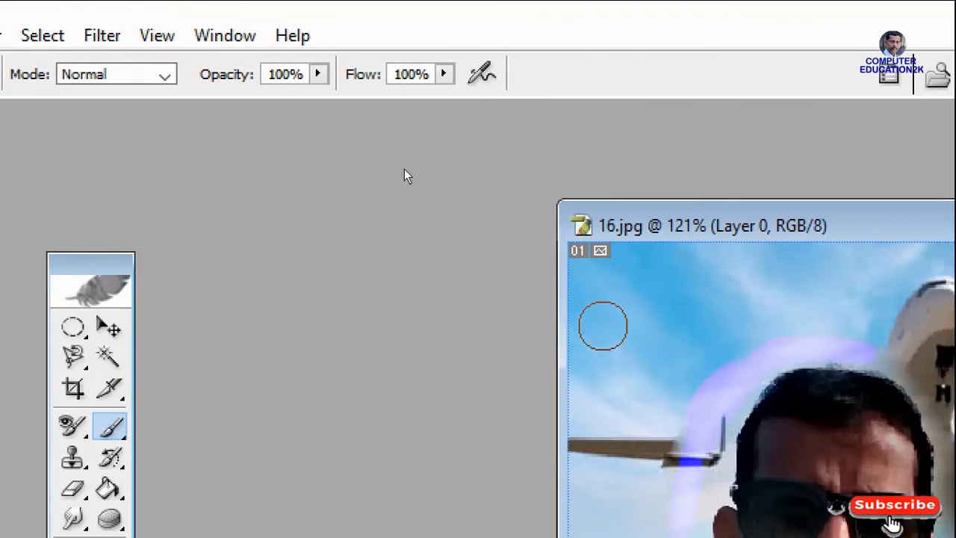
pyautogui.moveTo(603, 326)
pyautogui.mouseDown()
pyautogui.moveTo(695, 304)
pyautogui.moveTo(732, 347)
pyautogui.moveTo(782, 319)
pyautogui.mouseUp()
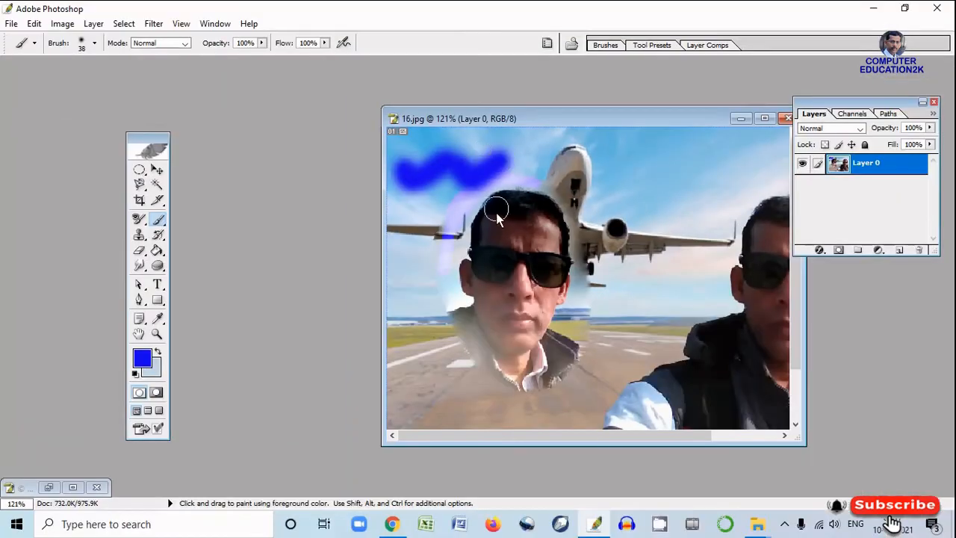
pyautogui.moveTo(572, 166)
pyautogui.mouseDown()
pyautogui.moveTo(595, 195)
pyautogui.moveTo(640, 163)
pyautogui.mouseUp()
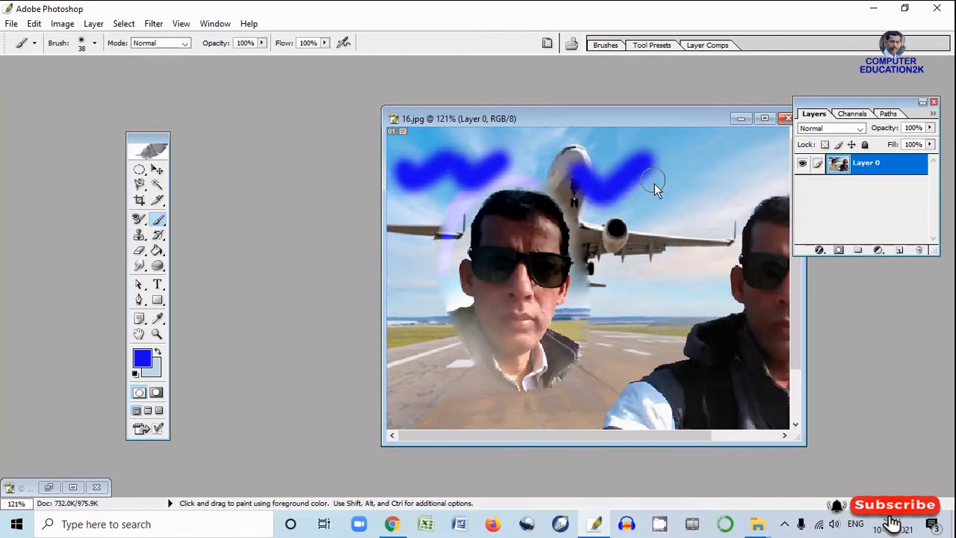
pyautogui.moveTo(680, 187)
pyautogui.mouseDown()
pyautogui.moveTo(687, 206)
pyautogui.moveTo(731, 173)
pyautogui.moveTo(710, 192)
pyautogui.mouseUp()
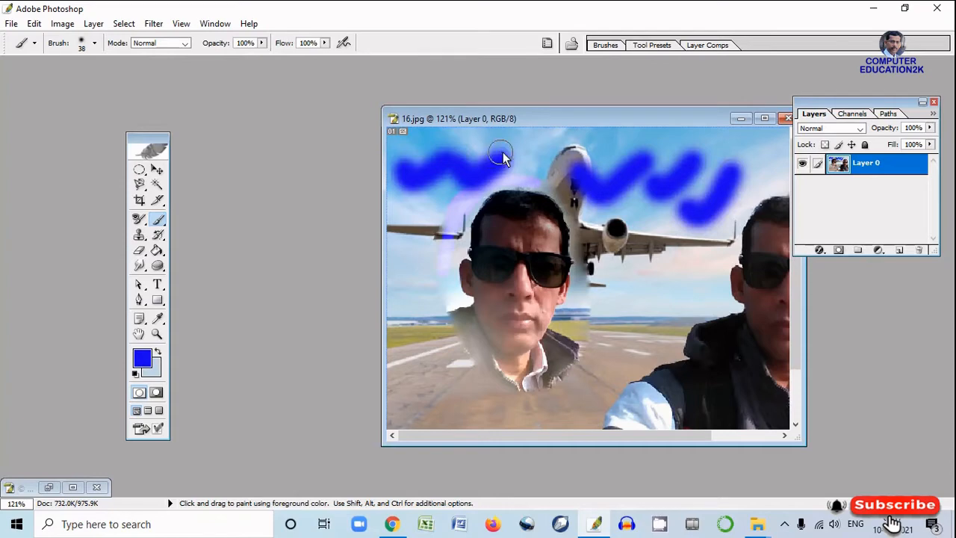
# Undo the blue brush strokes, the deselection and the last color replacement stroke
pyautogui.hotkey('ctrl', 'z')
pyautogui.hotkey('ctrl', 'alt', 'z')
pyautogui.hotkey('ctrl', 'alt', 'z')
pyautogui.hotkey('ctrl', 'alt', 'z')
pyautogui.hotkey('ctrl', 'alt', 'z')
pyautogui.hotkey('ctrl', 'alt', 'z')
pyautogui.hotkey('ctrl', 'alt', 'z')
pyautogui.hotkey('ctrl', 'alt', 'z')
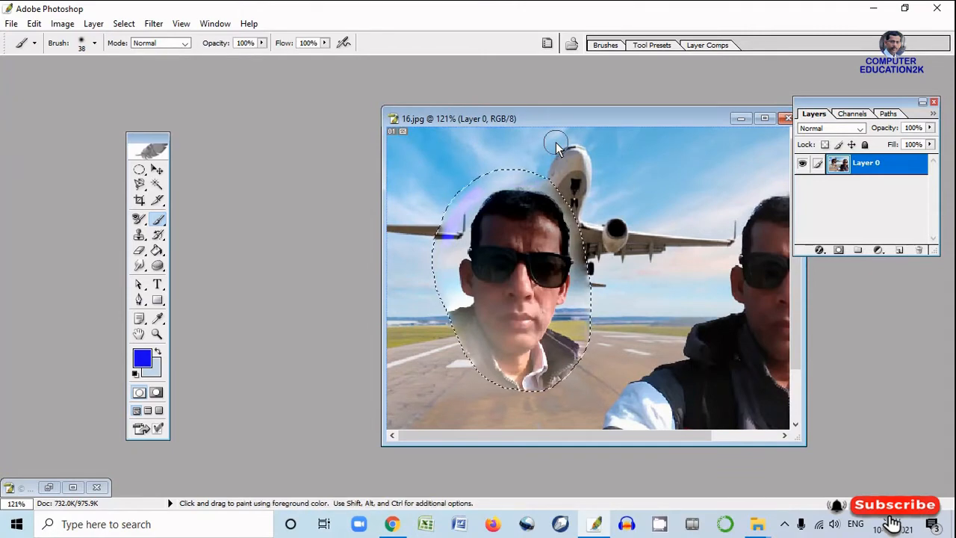
# Clear the selection and try two thin blue lines over the sky and airplane with the 1 px Pencil Tool, undoing both
pyautogui.click(162, 222)
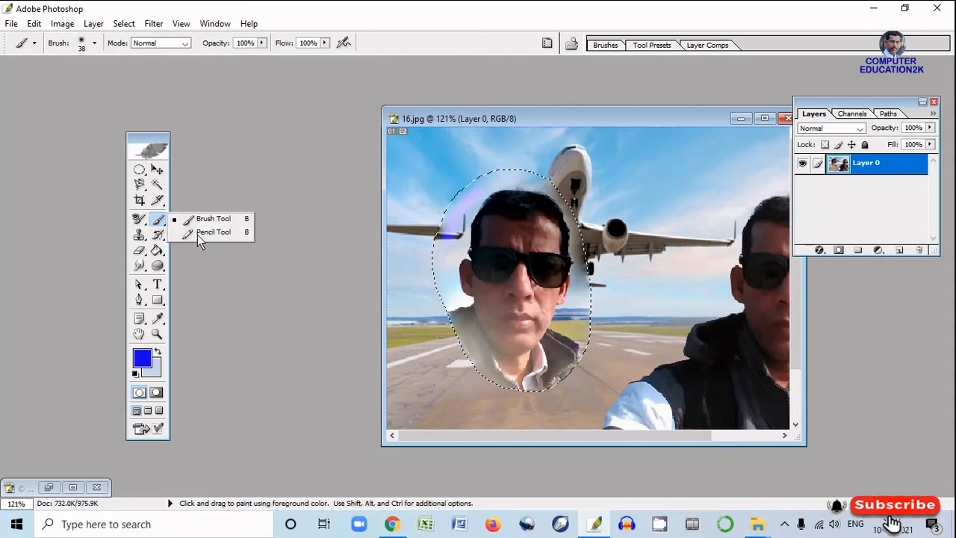
pyautogui.click(197, 234)
pyautogui.hotkey('ctrl', 'd')
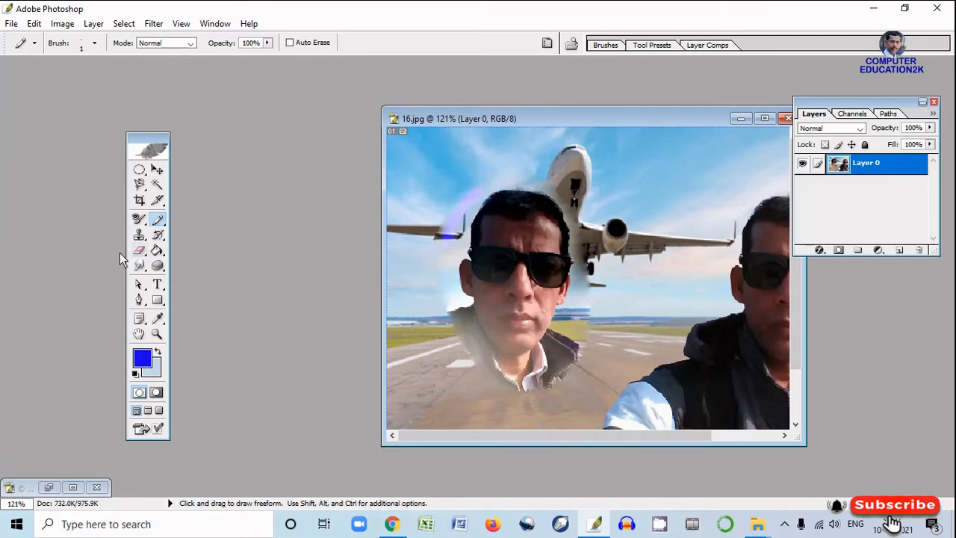
pyautogui.moveTo(411, 177); pyautogui.dragTo(522, 160)
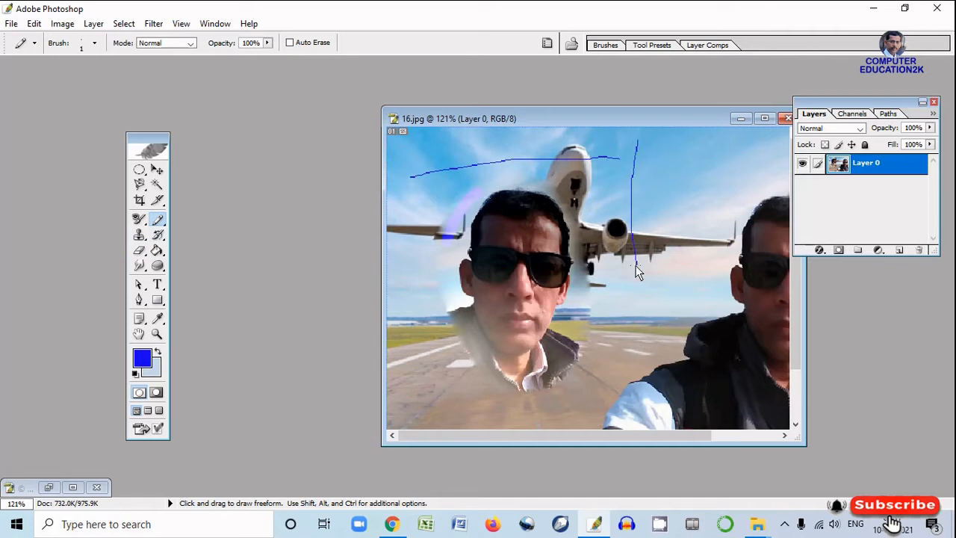
pyautogui.hotkey('ctrl', 'z')
pyautogui.hotkey('ctrl', 'alt', 'z')
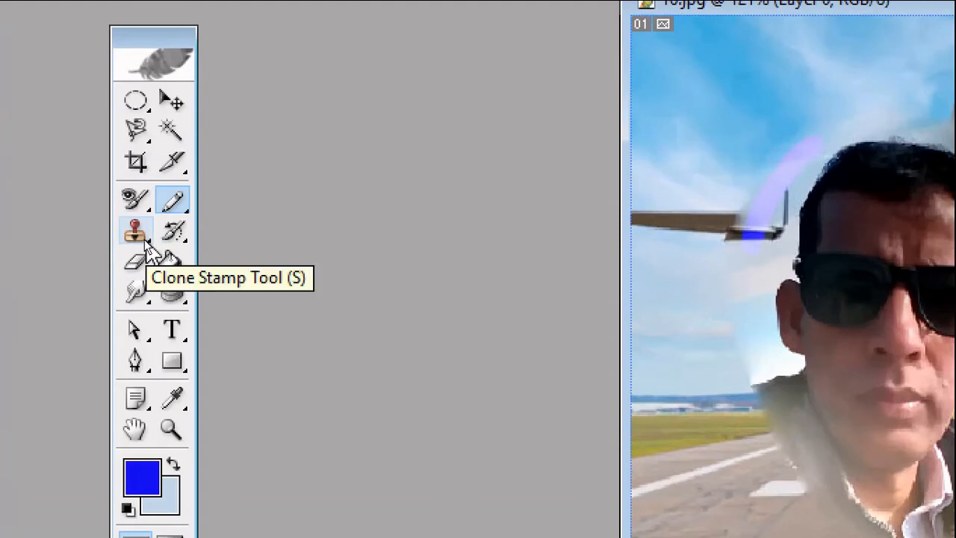
# Try cloning the duck's beak and surrounding face onto the white background above its tail with the Clone Stamp Tool, then undo back to the Background layer
pyautogui.click(145, 240)
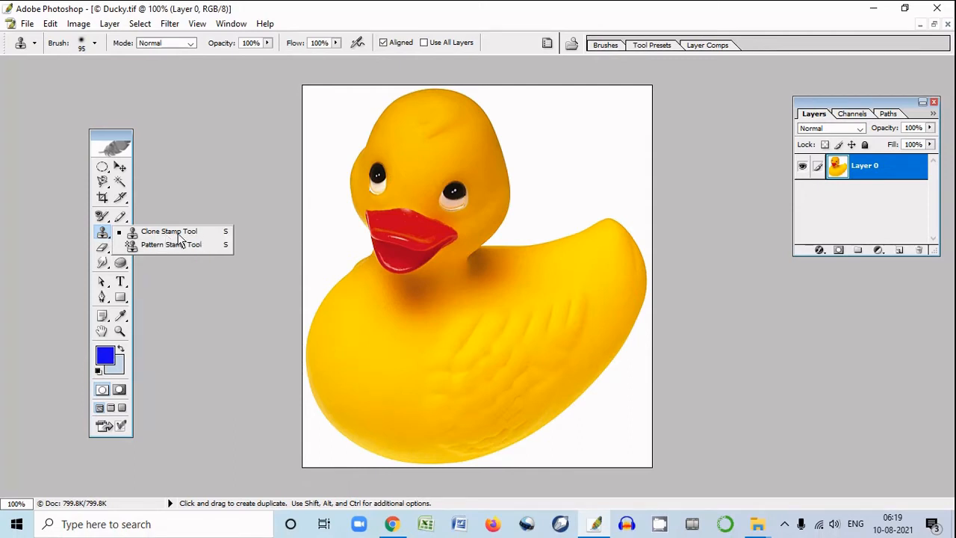
pyautogui.click(171, 232)
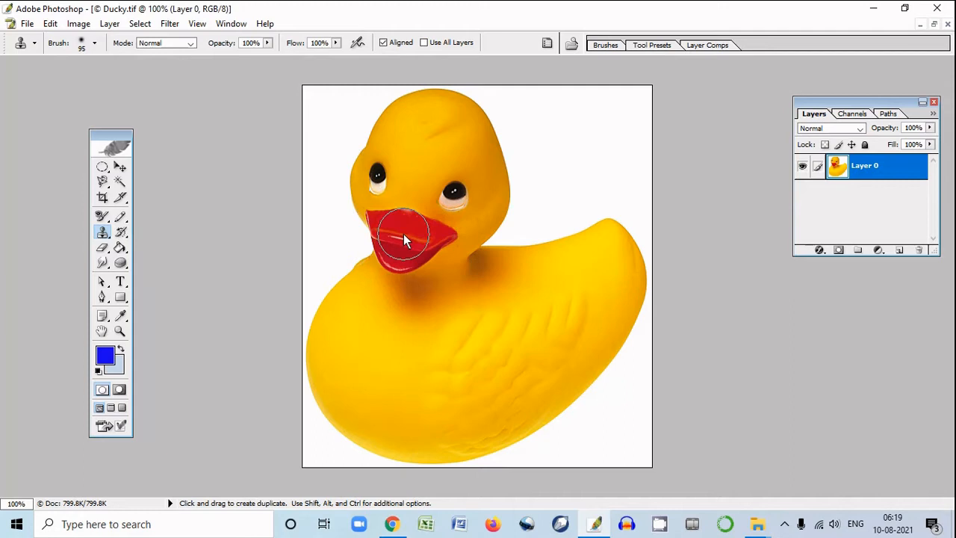
pyautogui.press('alt')
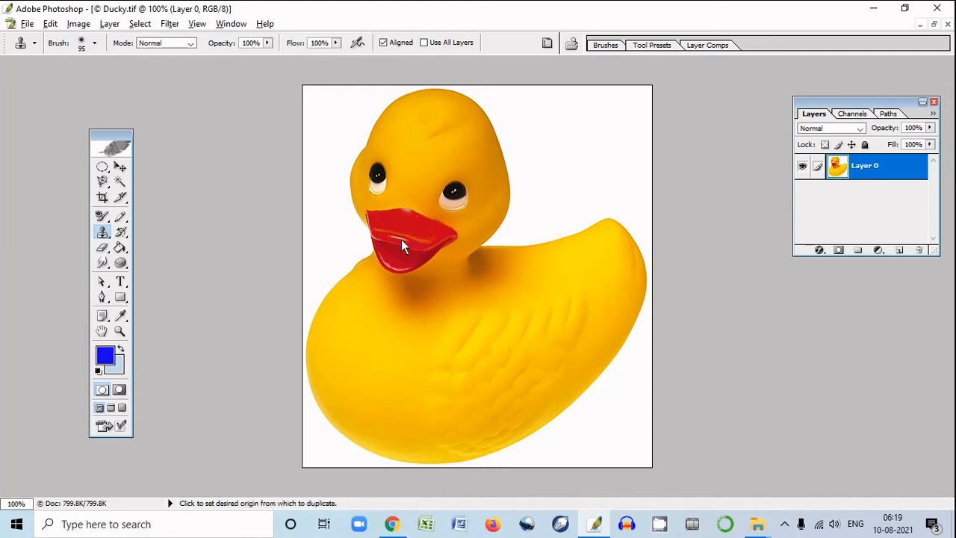
pyautogui.keyDown('alt'); pyautogui.click(398, 237); pyautogui.keyUp('alt')
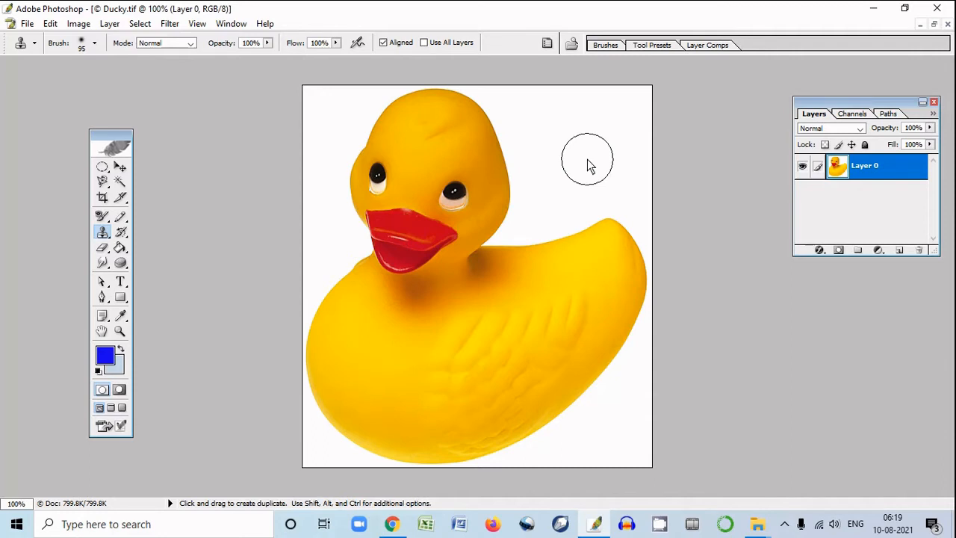
pyautogui.moveTo(589, 158)
pyautogui.mouseDown()
pyautogui.moveTo(557, 143)
pyautogui.moveTo(600, 148)
pyautogui.moveTo(601, 121)
pyautogui.moveTo(566, 111)
pyautogui.moveTo(549, 129)
pyautogui.moveTo(549, 147)
pyautogui.moveTo(579, 158)
pyautogui.moveTo(545, 136)
pyautogui.moveTo(537, 110)
pyautogui.moveTo(592, 122)
pyautogui.moveTo(553, 116)
pyautogui.moveTo(535, 135)
pyautogui.moveTo(545, 161)
pyautogui.moveTo(599, 163)
pyautogui.mouseUp()
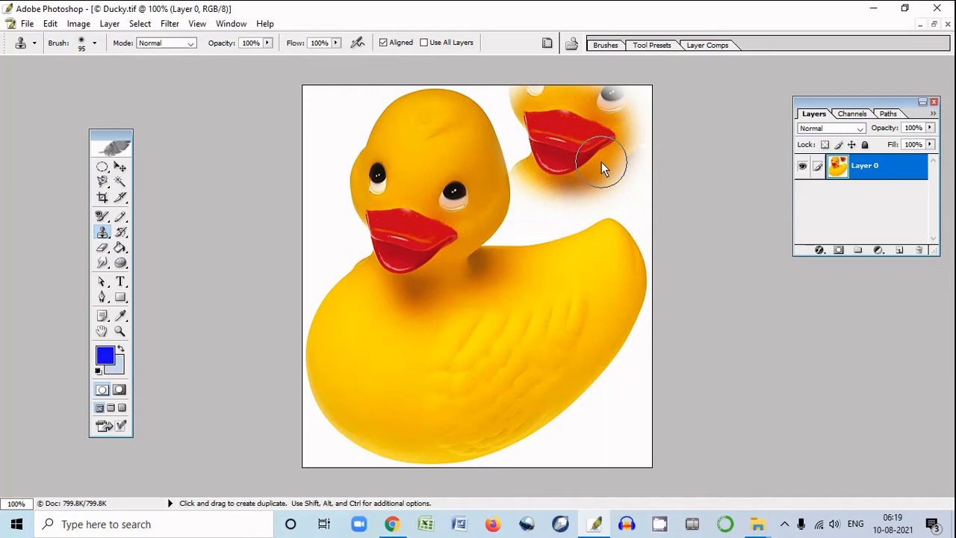
pyautogui.hotkey('ctrl', 'z')
pyautogui.hotkey('ctrl', 'alt', 'z')
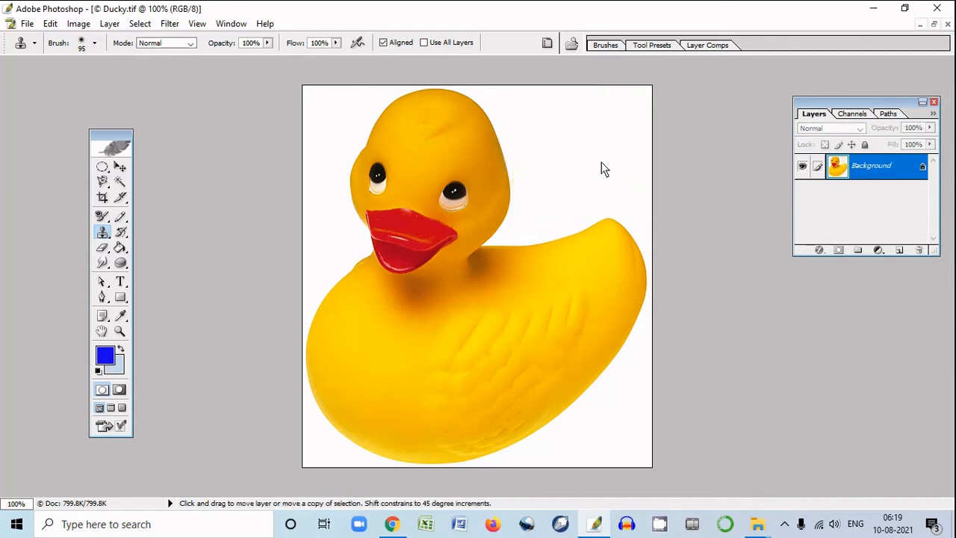
# Paint a broad band of the multicolored swirl pattern on the white background beside the duck's head with the Pattern Stamp Tool
pyautogui.rightClick(106, 233)
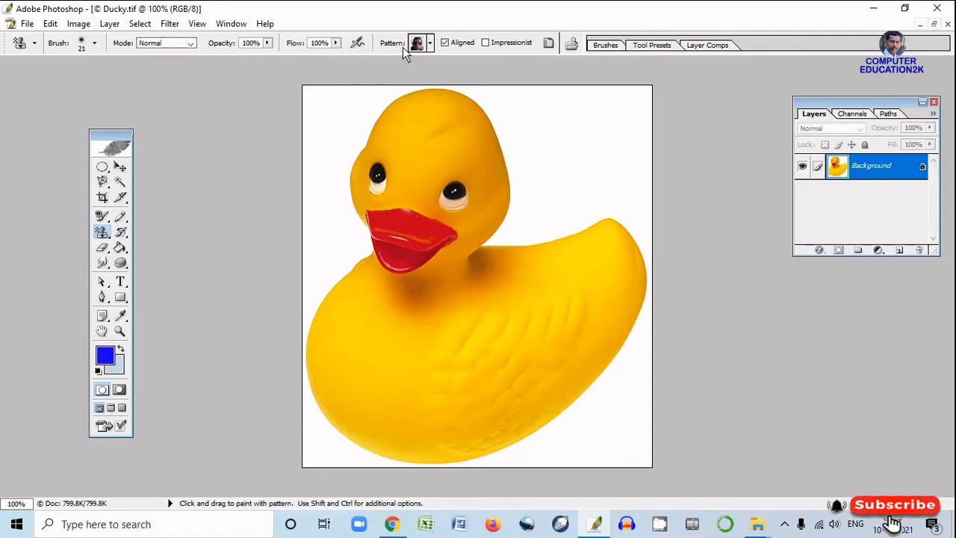
pyautogui.click(430, 43)
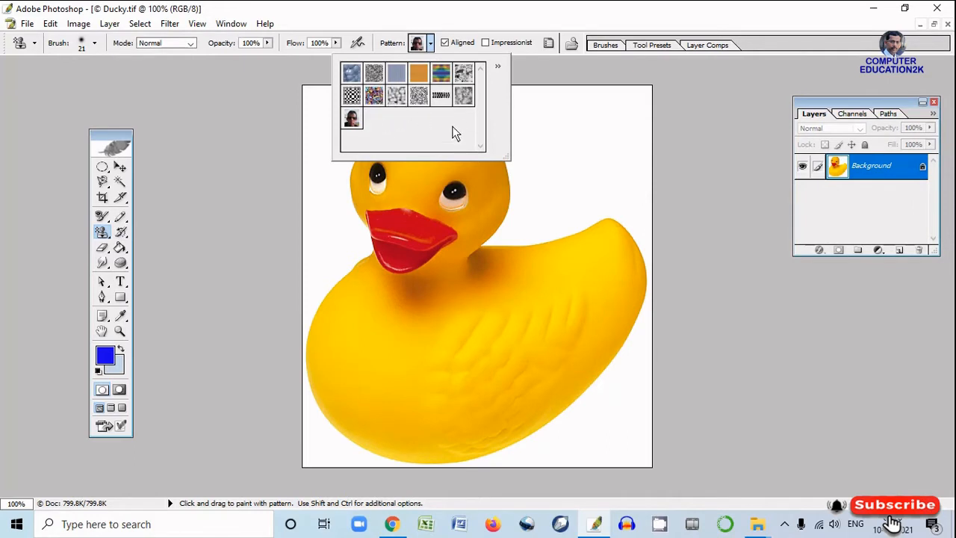
pyautogui.click(376, 96)
pyautogui.click(580, 177)
pyautogui.moveTo(591, 147)
pyautogui.mouseDown()
pyautogui.moveTo(531, 118)
pyautogui.moveTo(510, 132)
pyautogui.moveTo(571, 97)
pyautogui.moveTo(616, 107)
pyautogui.moveTo(602, 97)
pyautogui.moveTo(555, 103)
pyautogui.moveTo(652, 99)
pyautogui.moveTo(614, 91)
pyautogui.moveTo(507, 129)
pyautogui.moveTo(520, 149)
pyautogui.moveTo(611, 123)
pyautogui.moveTo(646, 107)
pyautogui.moveTo(597, 106)
pyautogui.moveTo(637, 88)
pyautogui.moveTo(616, 98)
pyautogui.moveTo(618, 132)
pyautogui.mouseUp()
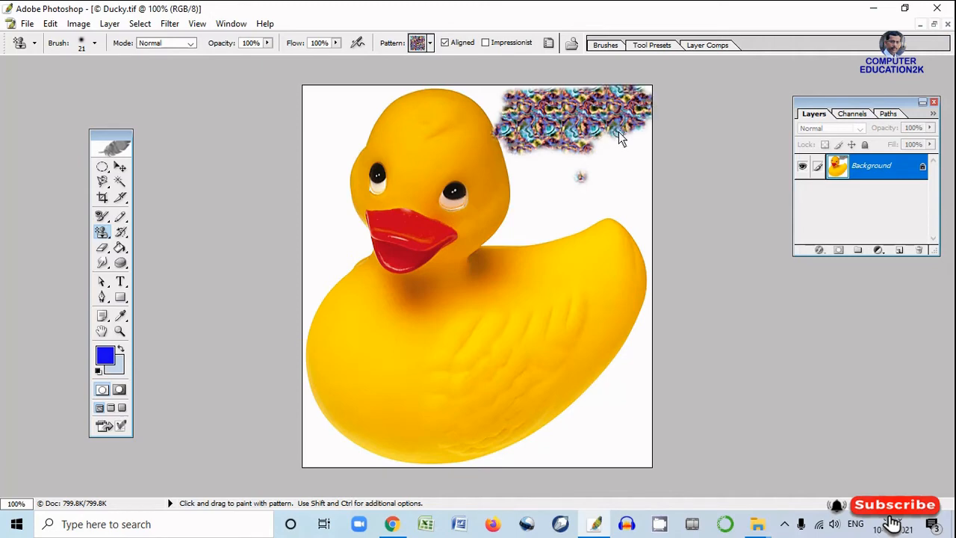
# Switch to the rainbow-striped pattern and paint it just below the multicolored band, above the duck's tail
pyautogui.click(431, 44)
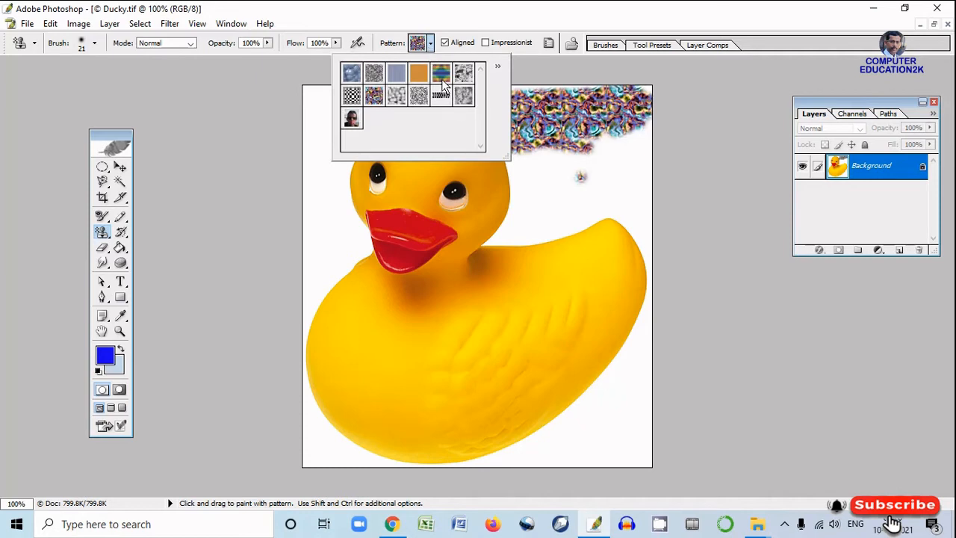
pyautogui.click(441, 79)
pyautogui.click(530, 154)
pyautogui.moveTo(523, 155)
pyautogui.mouseDown()
pyautogui.moveTo(575, 165)
pyautogui.moveTo(514, 154)
pyautogui.moveTo(647, 142)
pyautogui.moveTo(625, 172)
pyautogui.moveTo(530, 177)
pyautogui.moveTo(637, 175)
pyautogui.mouseUp()
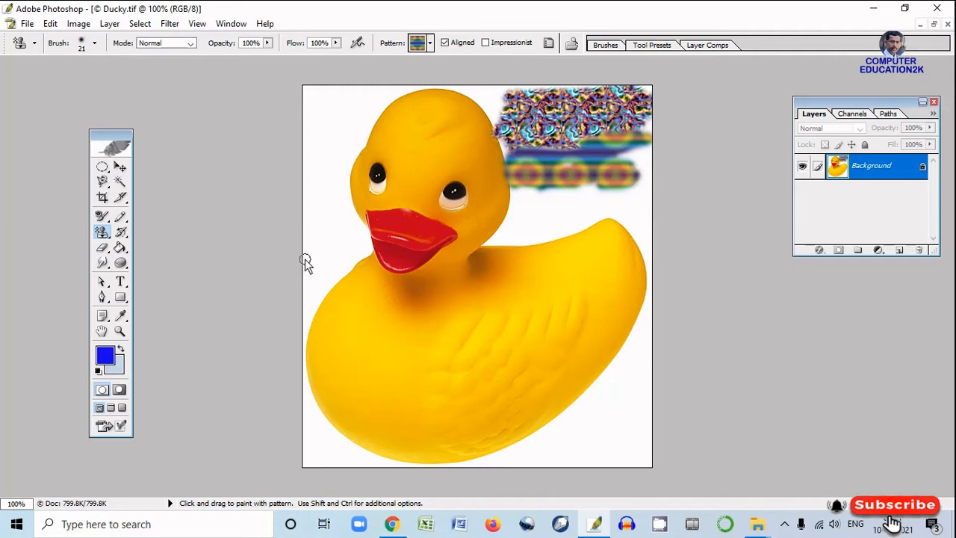
# Activate the History Brush Tool
pyautogui.click(120, 232)
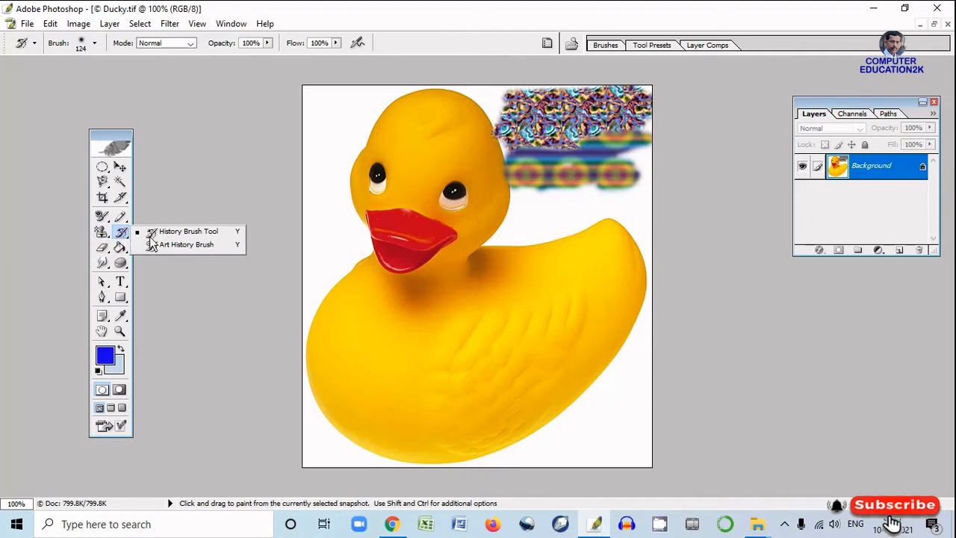
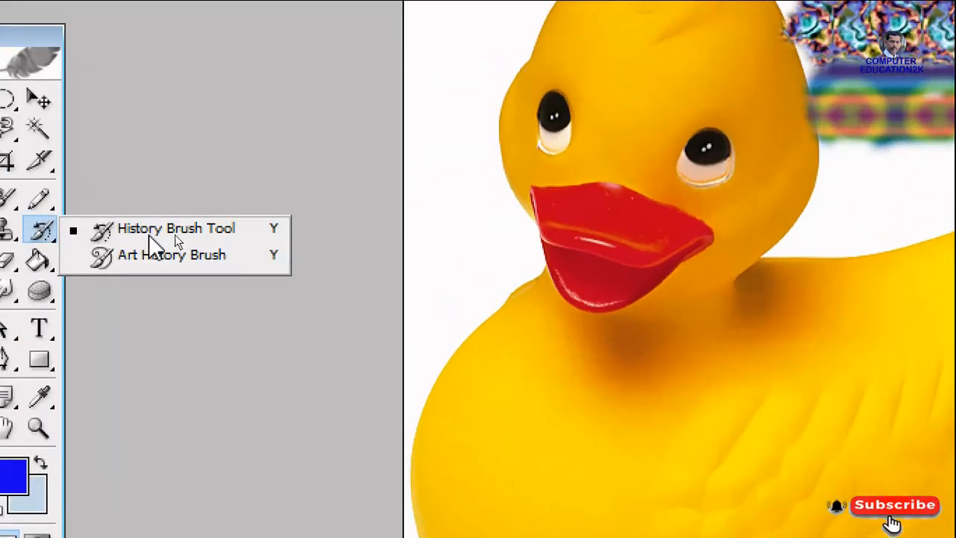
# Paint over the multicolored and rainbow-striped bands beside the duck's head with the History Brush Tool to restore the original white background
pyautogui.click(175, 236)
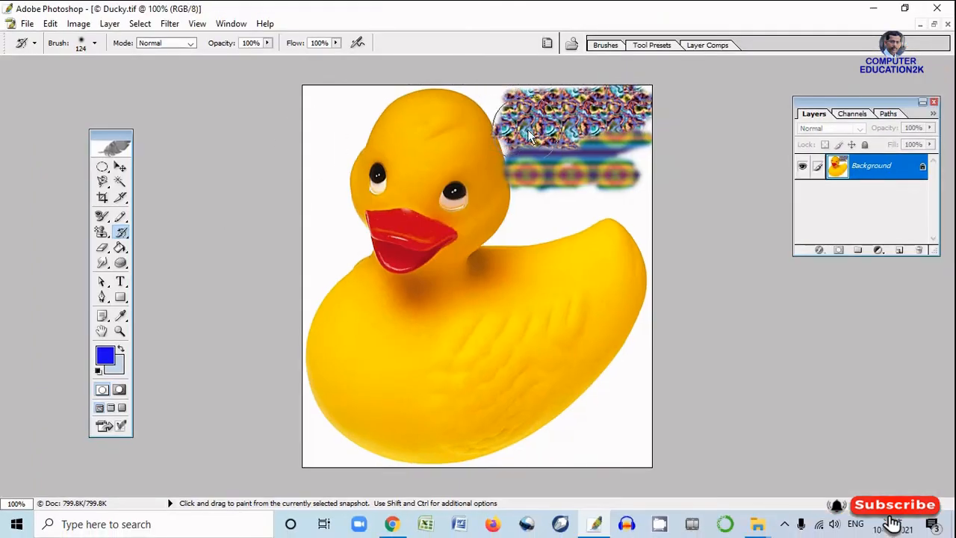
pyautogui.moveTo(500, 118)
pyautogui.mouseDown()
pyautogui.moveTo(630, 109)
pyautogui.moveTo(542, 104)
pyautogui.moveTo(536, 121)
pyautogui.moveTo(547, 153)
pyautogui.moveTo(570, 165)
pyautogui.moveTo(623, 145)
pyautogui.moveTo(631, 127)
pyautogui.moveTo(626, 166)
pyautogui.moveTo(548, 169)
pyautogui.moveTo(534, 98)
pyautogui.moveTo(525, 176)
pyautogui.moveTo(516, 117)
pyautogui.moveTo(624, 162)
pyautogui.moveTo(639, 108)
pyautogui.moveTo(630, 162)
pyautogui.moveTo(526, 110)
pyautogui.moveTo(615, 116)
pyautogui.mouseUp()
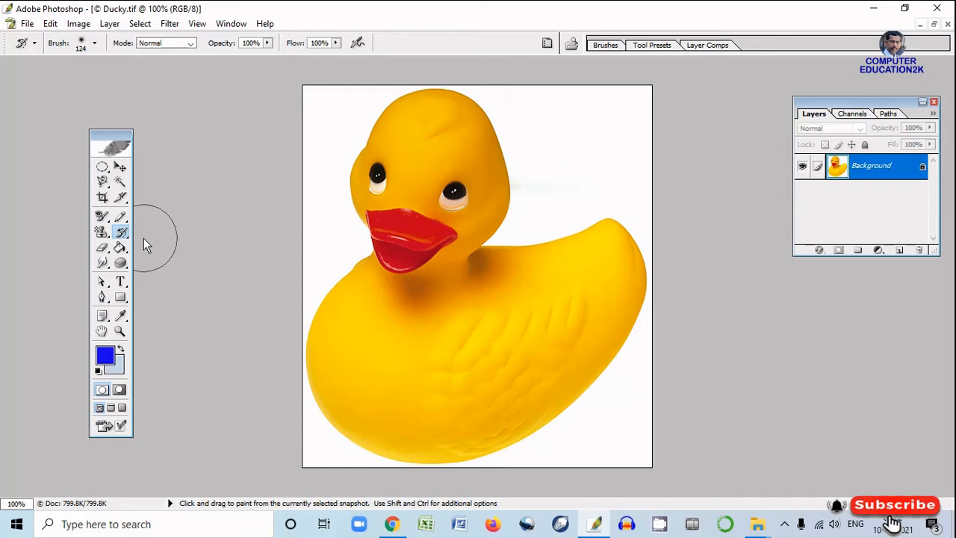
# Erase a patch of the white area beside the duck's head to the light blue background color with the Eraser Tool
pyautogui.click(104, 250)
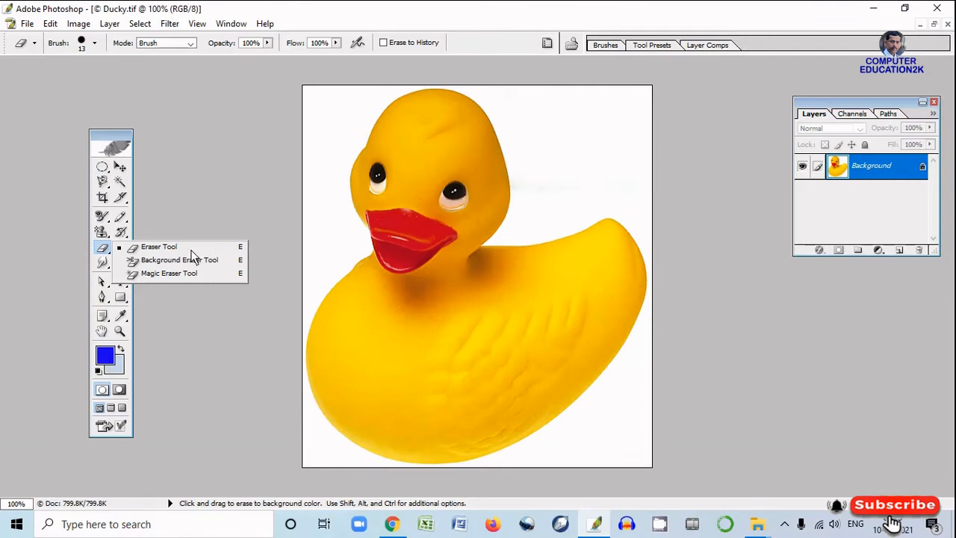
pyautogui.click(146, 246)
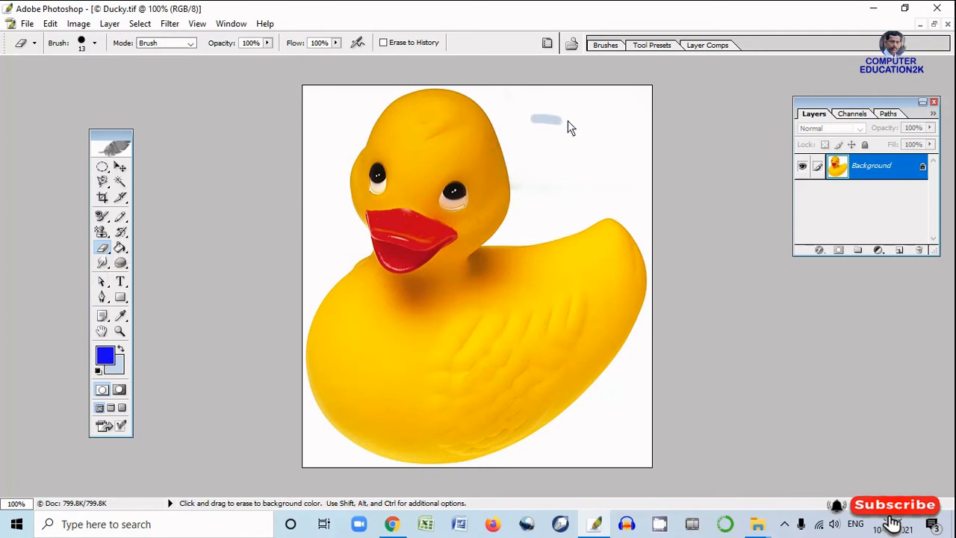
pyautogui.moveTo(540, 128)
pyautogui.mouseDown()
pyautogui.moveTo(593, 132)
pyautogui.moveTo(544, 137)
pyautogui.moveTo(610, 140)
pyautogui.moveTo(547, 126)
pyautogui.moveTo(620, 118)
pyautogui.moveTo(534, 116)
pyautogui.moveTo(604, 116)
pyautogui.mouseUp()
pyautogui.moveTo(534, 112); pyautogui.dragTo(608, 111)
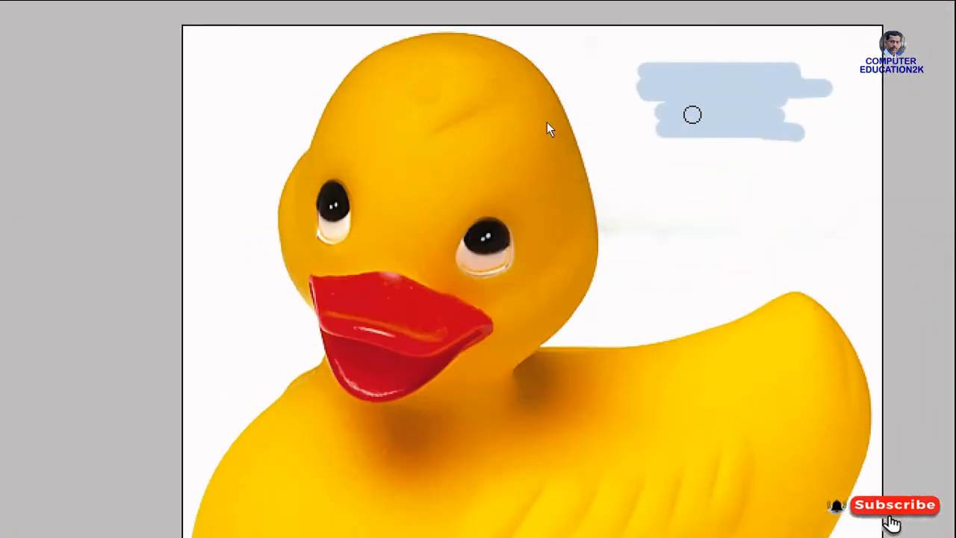
pyautogui.moveTo(640, 68); pyautogui.dragTo(832, 80)
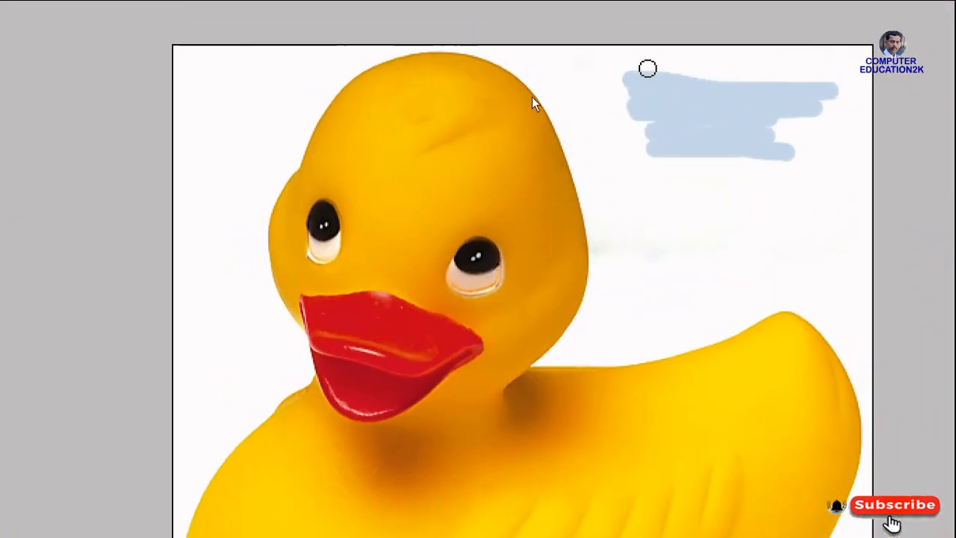
pyautogui.moveTo(621, 59); pyautogui.dragTo(823, 63)
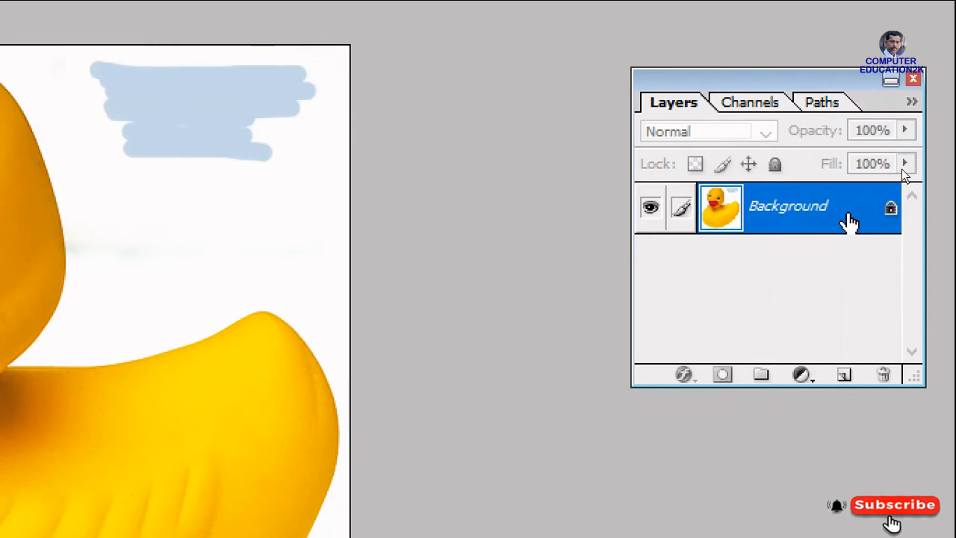
# Convert the Background into Layer 0 and erase a transparent patch below the light blue one with the Eraser Tool
pyautogui.doubleClick(821, 224)
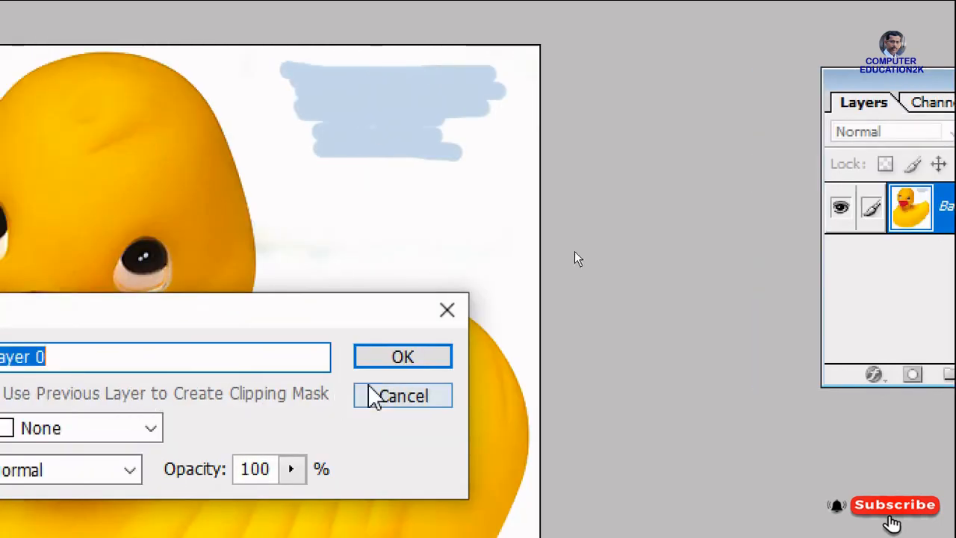
pyautogui.click(404, 359)
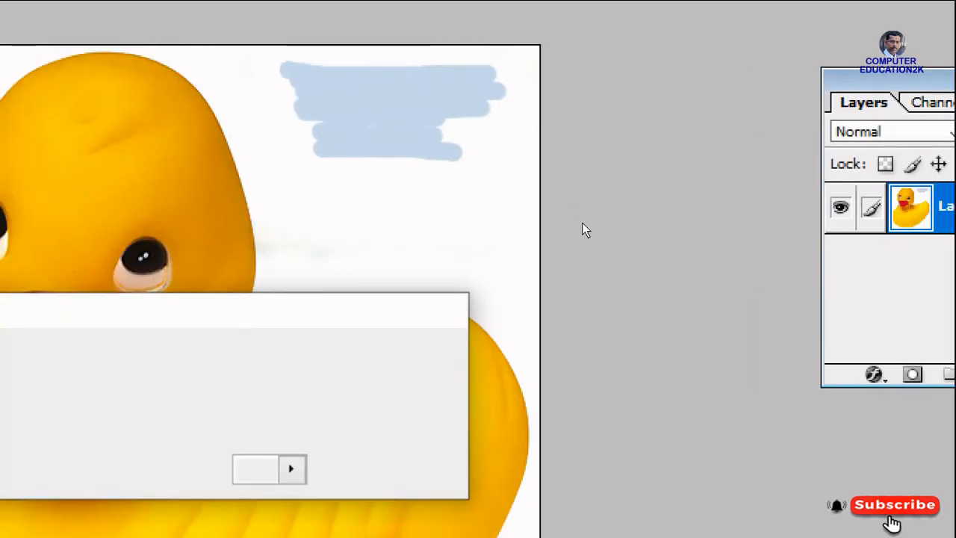
pyautogui.moveTo(319, 197); pyautogui.dragTo(497, 217)
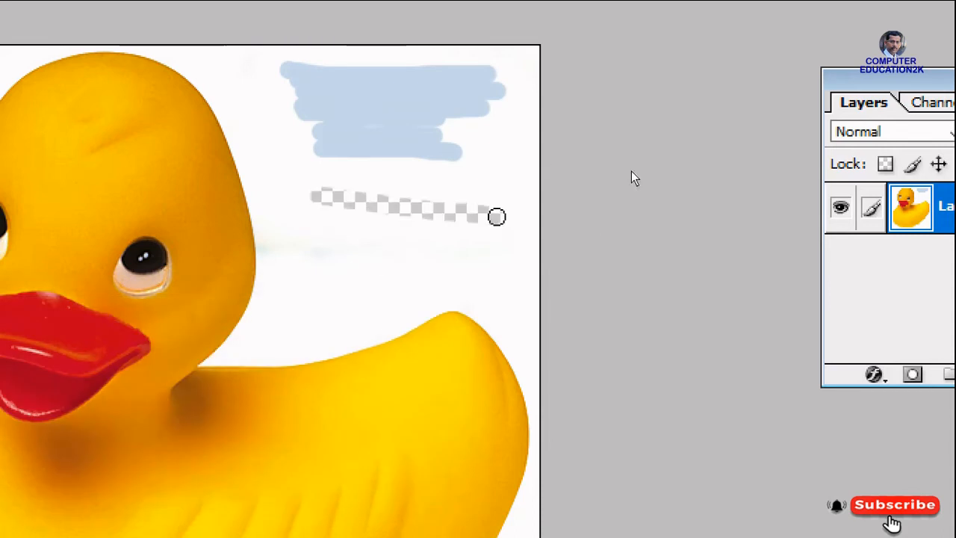
pyautogui.moveTo(291, 217); pyautogui.dragTo(494, 224)
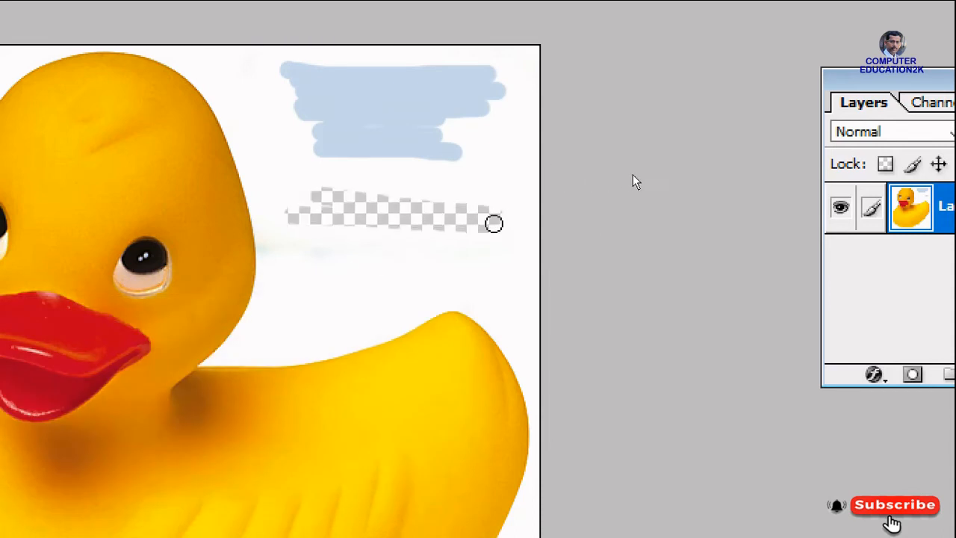
pyautogui.moveTo(277, 235)
pyautogui.mouseDown()
pyautogui.moveTo(443, 234)
pyautogui.moveTo(464, 246)
pyautogui.mouseUp()
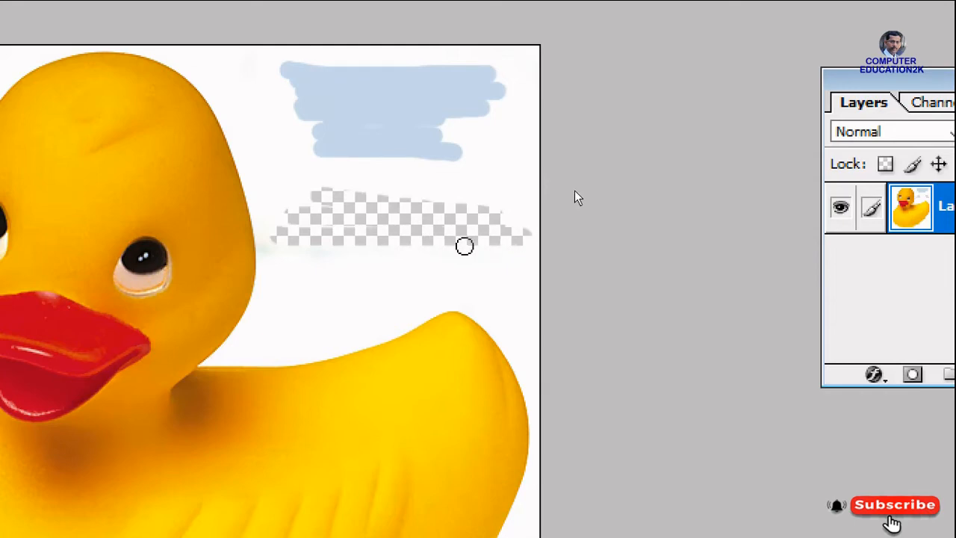
pyautogui.moveTo(279, 259)
pyautogui.mouseDown()
pyautogui.moveTo(531, 261)
pyautogui.moveTo(423, 252)
pyautogui.moveTo(475, 232)
pyautogui.moveTo(317, 180)
pyautogui.moveTo(479, 197)
pyautogui.mouseUp()
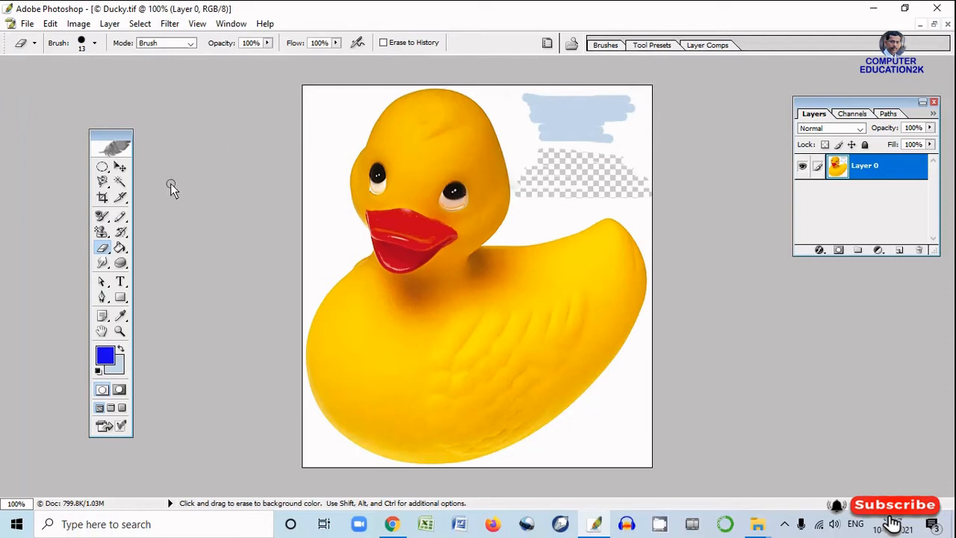
# Erase looping strokes across the duck's eyes and beak to transparency with the Background Eraser Tool
pyautogui.click(103, 248)
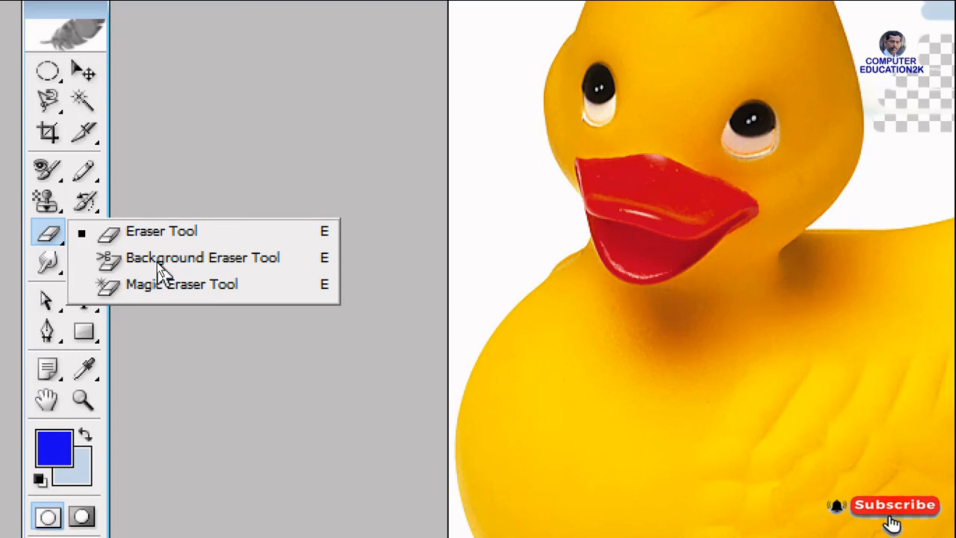
pyautogui.click(159, 271)
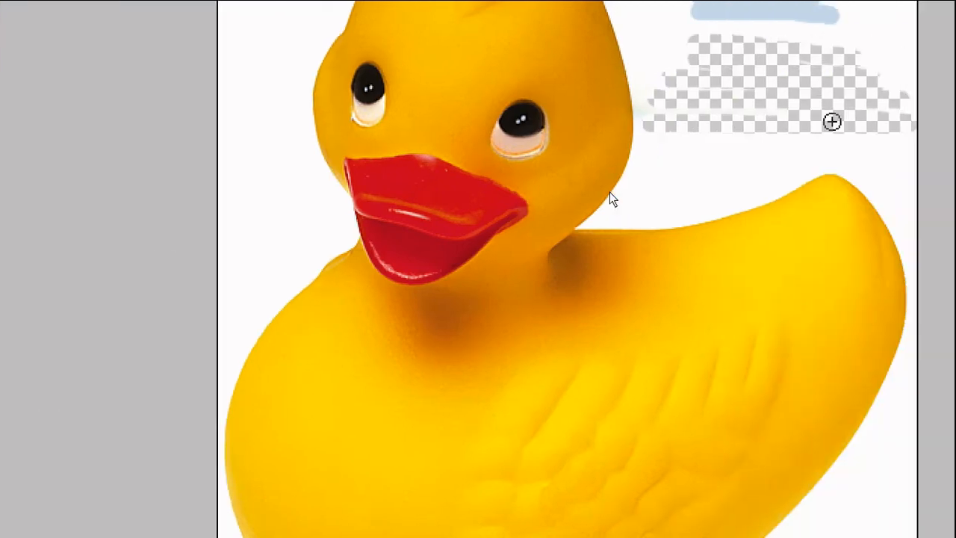
pyautogui.moveTo(405, 120)
pyautogui.mouseDown()
pyautogui.moveTo(652, 130)
pyautogui.moveTo(679, 161)
pyautogui.moveTo(575, 120)
pyautogui.moveTo(301, 128)
pyautogui.moveTo(399, 198)
pyautogui.moveTo(467, 174)
pyautogui.moveTo(520, 226)
pyautogui.mouseUp()
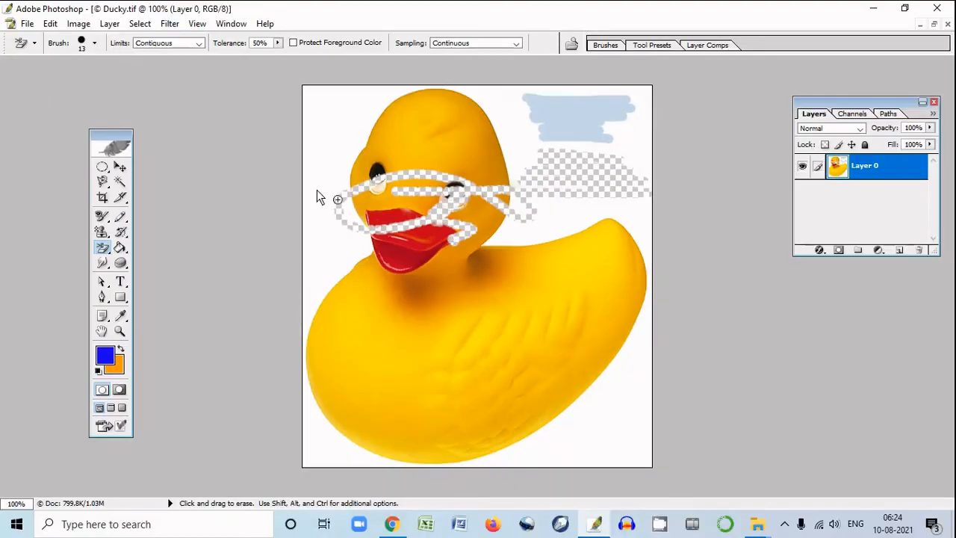
# Set the Background Eraser's brush diameter to 165 px and erase a wide stroke across the duck's head
pyautogui.click(94, 43)
pyautogui.click(108, 79)
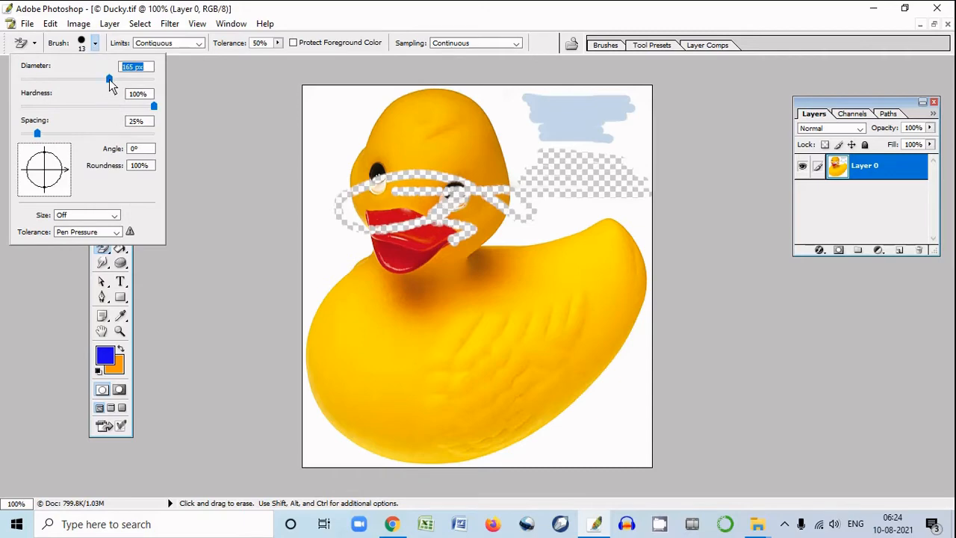
pyautogui.moveTo(353, 169)
pyautogui.mouseDown()
pyautogui.moveTo(534, 140)
pyautogui.moveTo(377, 135)
pyautogui.moveTo(447, 129)
pyautogui.moveTo(587, 134)
pyautogui.moveTo(616, 146)
pyautogui.moveTo(585, 339)
pyautogui.moveTo(522, 358)
pyautogui.moveTo(503, 249)
pyautogui.moveTo(384, 177)
pyautogui.moveTo(445, 114)
pyautogui.moveTo(548, 146)
pyautogui.moveTo(457, 169)
pyautogui.moveTo(463, 128)
pyautogui.moveTo(362, 139)
pyautogui.moveTo(310, 424)
pyautogui.moveTo(361, 435)
pyautogui.moveTo(663, 423)
pyautogui.moveTo(673, 235)
pyautogui.moveTo(658, 130)
pyautogui.moveTo(308, 110)
pyautogui.moveTo(384, 185)
pyautogui.moveTo(407, 171)
pyautogui.moveTo(413, 203)
pyautogui.moveTo(537, 135)
pyautogui.moveTo(477, 105)
pyautogui.moveTo(485, 193)
pyautogui.moveTo(491, 179)
pyautogui.moveTo(507, 268)
pyautogui.moveTo(670, 298)
pyautogui.moveTo(647, 158)
pyautogui.moveTo(283, 181)
pyautogui.moveTo(306, 242)
pyautogui.moveTo(314, 446)
pyautogui.moveTo(656, 454)
pyautogui.moveTo(556, 183)
pyautogui.mouseUp()
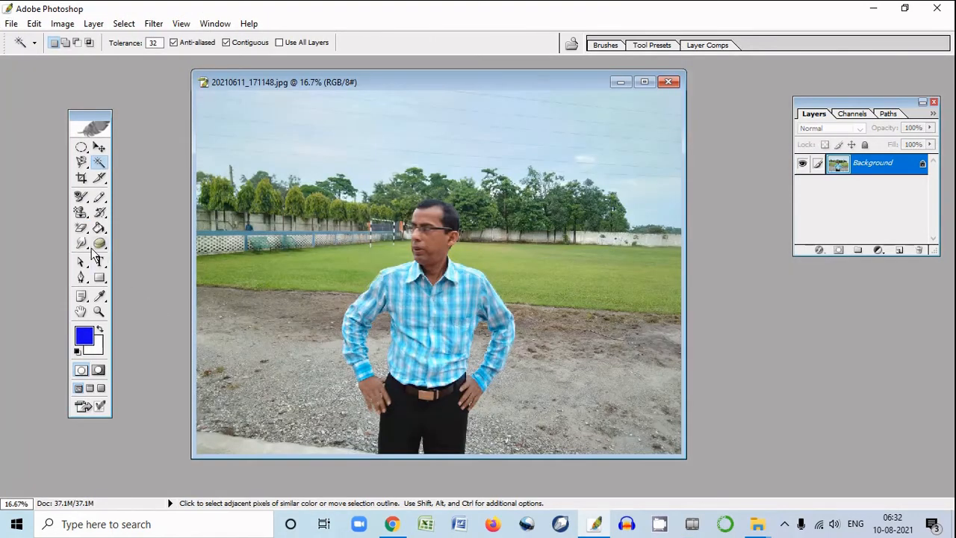
# Erase the green grass on both sides of the man in 20210611_171148.jpg with the Magic Eraser Tool
pyautogui.click(82, 234)
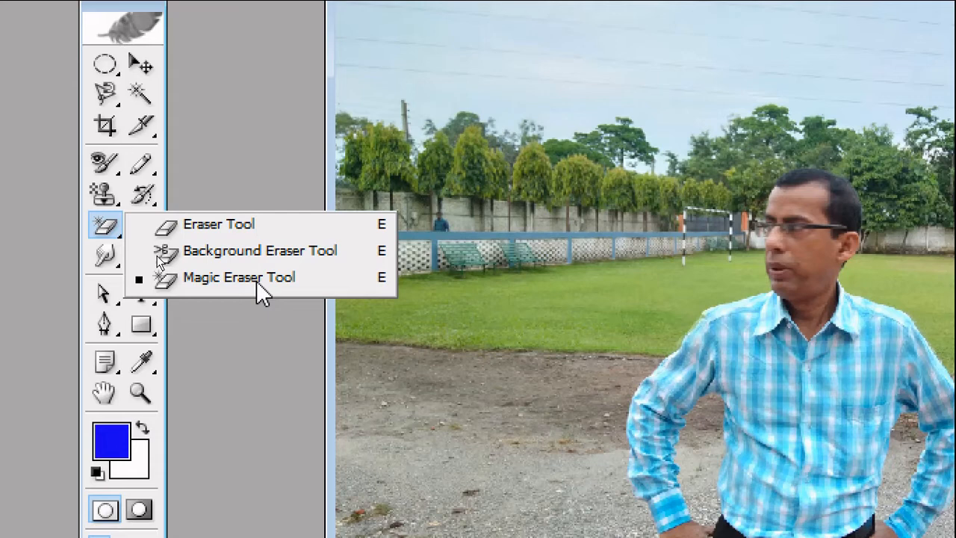
pyautogui.click(139, 93)
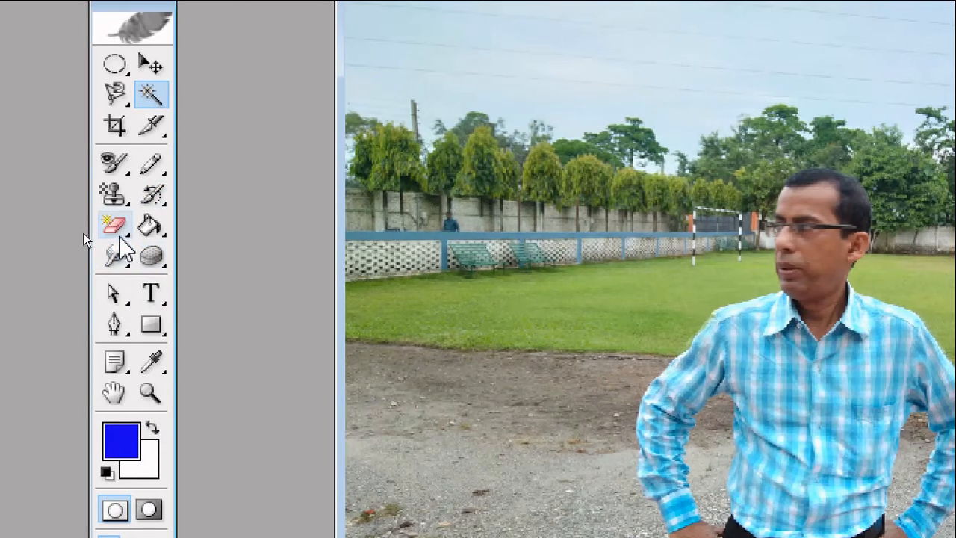
pyautogui.click(118, 233)
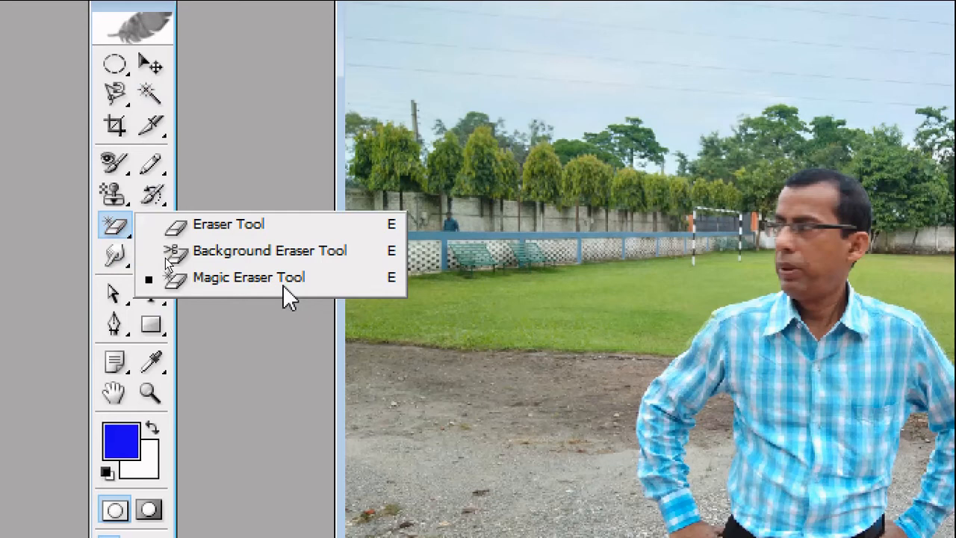
pyautogui.click(252, 278)
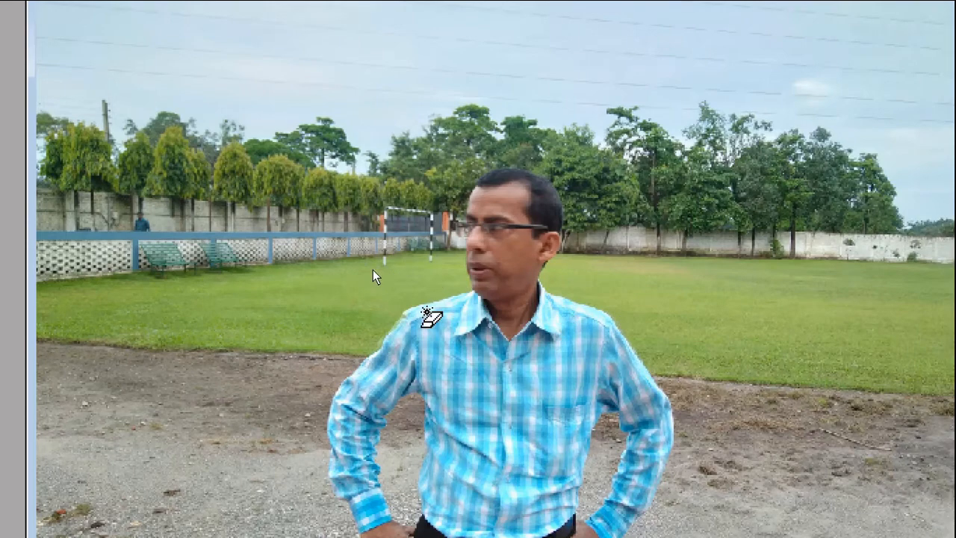
pyautogui.click(262, 286)
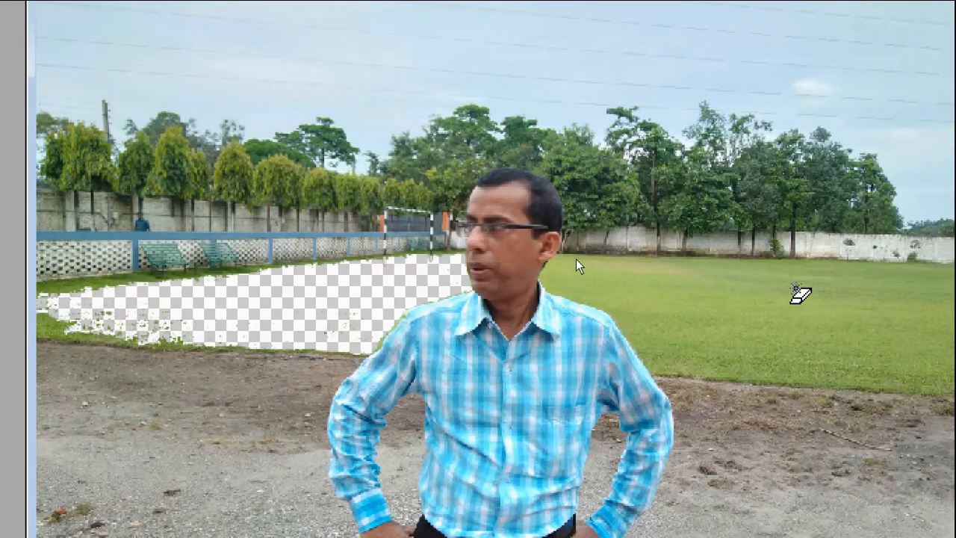
pyautogui.click(795, 289)
pyautogui.click(579, 280)
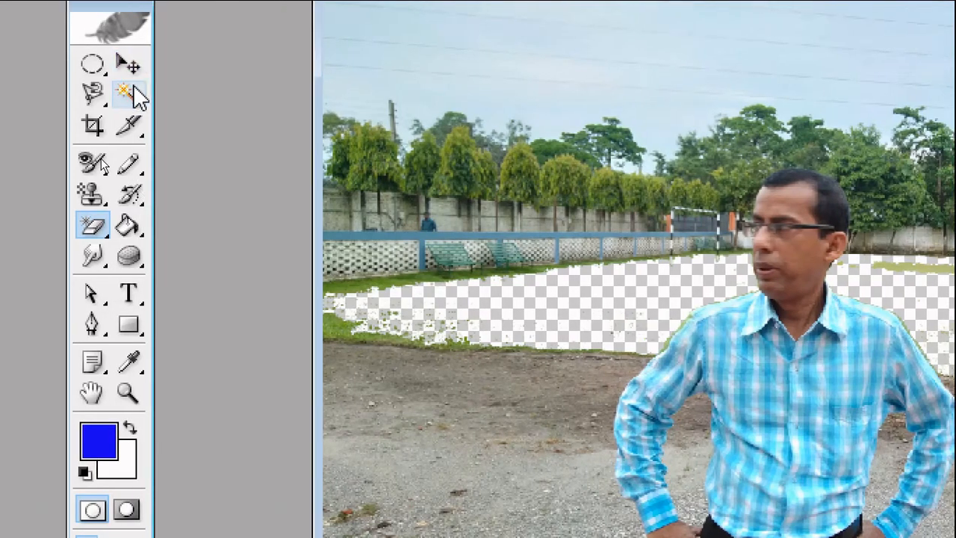
# Switch to the Magic Wand Tool and back to the Magic Eraser Tool, and undo the grass erasures
pyautogui.click(125, 95)
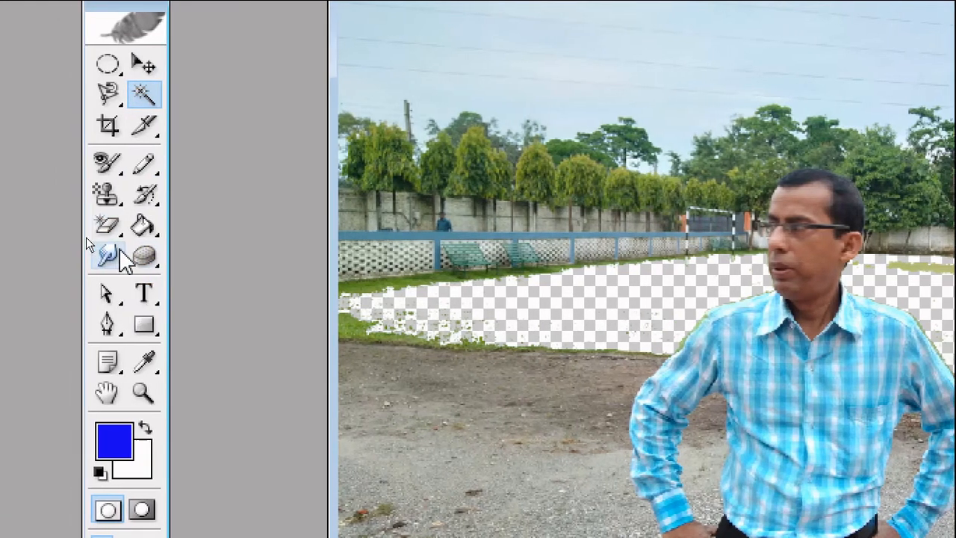
pyautogui.click(96, 228)
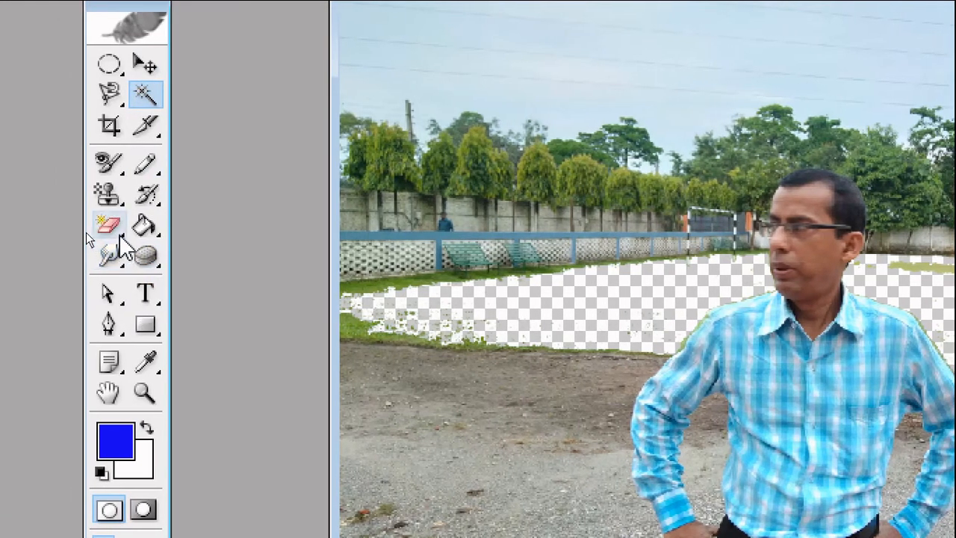
pyautogui.click(110, 225)
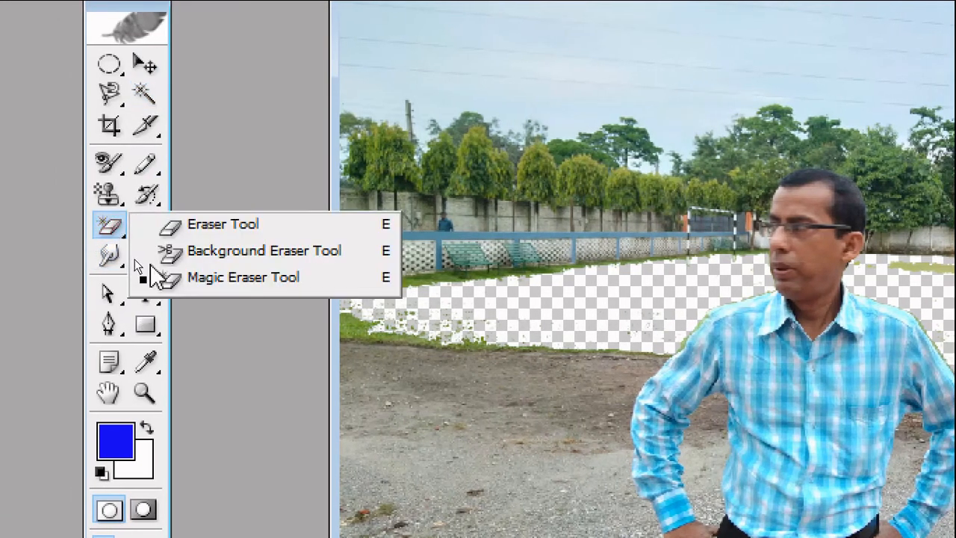
pyautogui.click(286, 282)
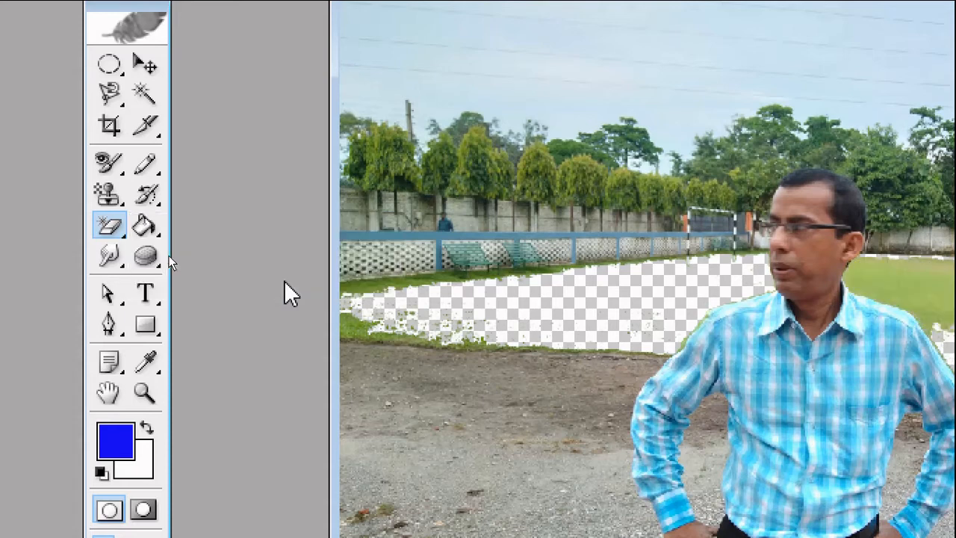
pyautogui.hotkey('ctrl', 'alt', 'z')
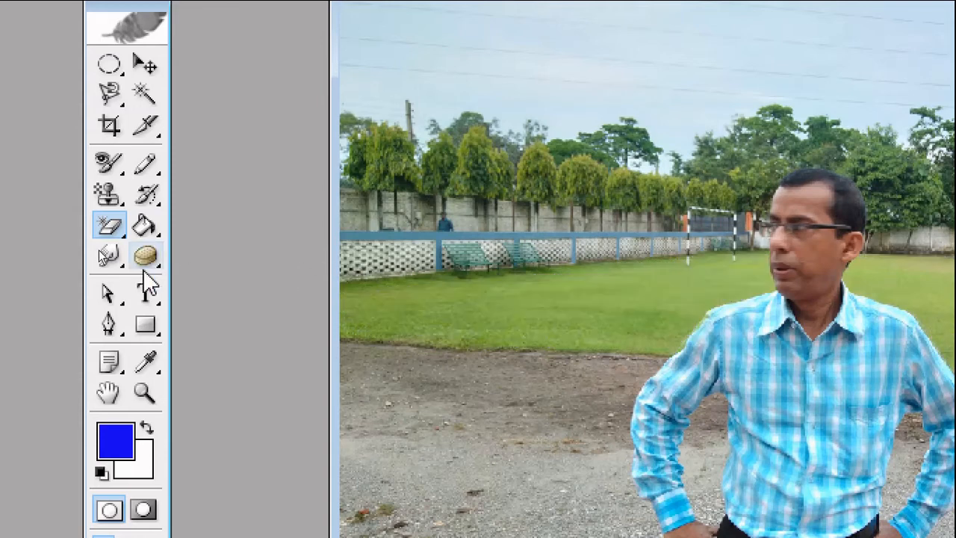
# Try filling the sky with the blue foreground color using the Paint Bucket Tool, and undo the fill
pyautogui.click(152, 236)
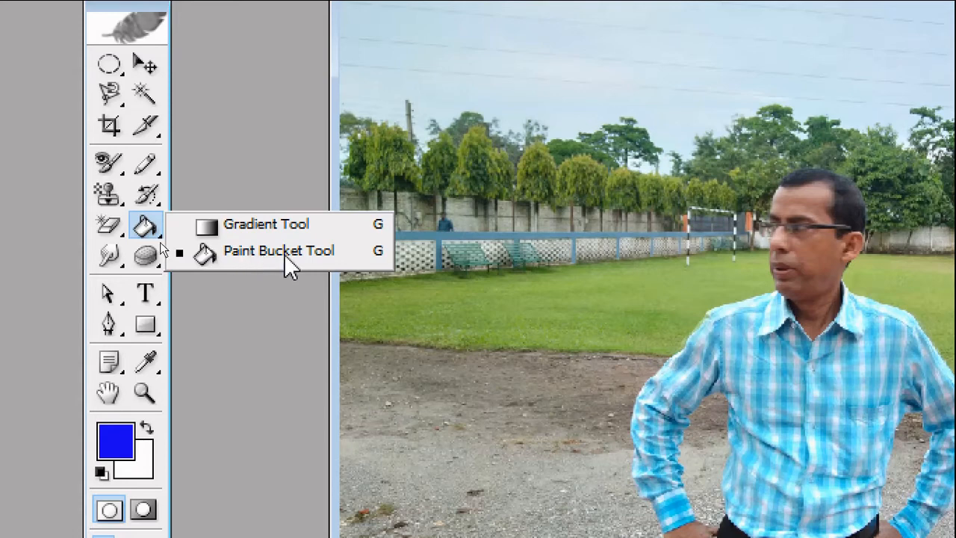
pyautogui.click(279, 251)
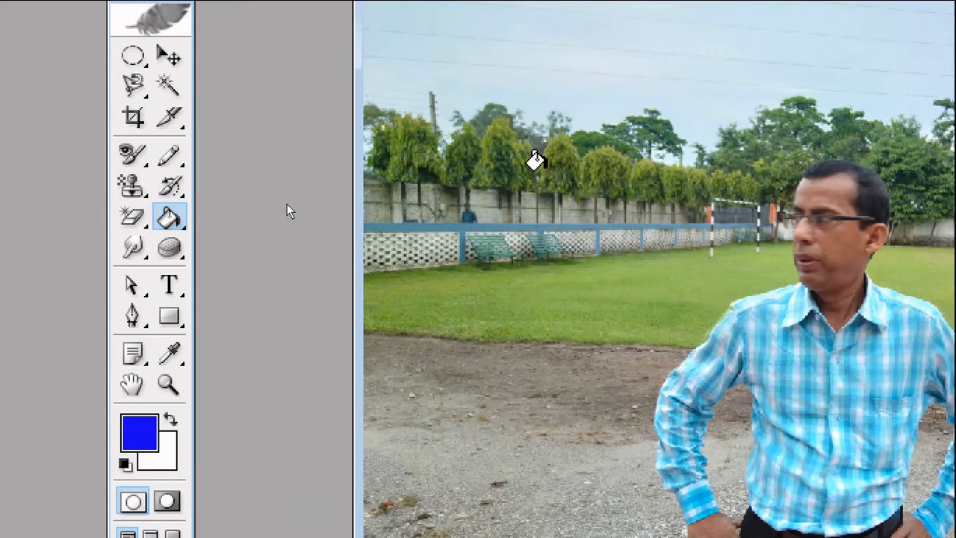
pyautogui.click(547, 66)
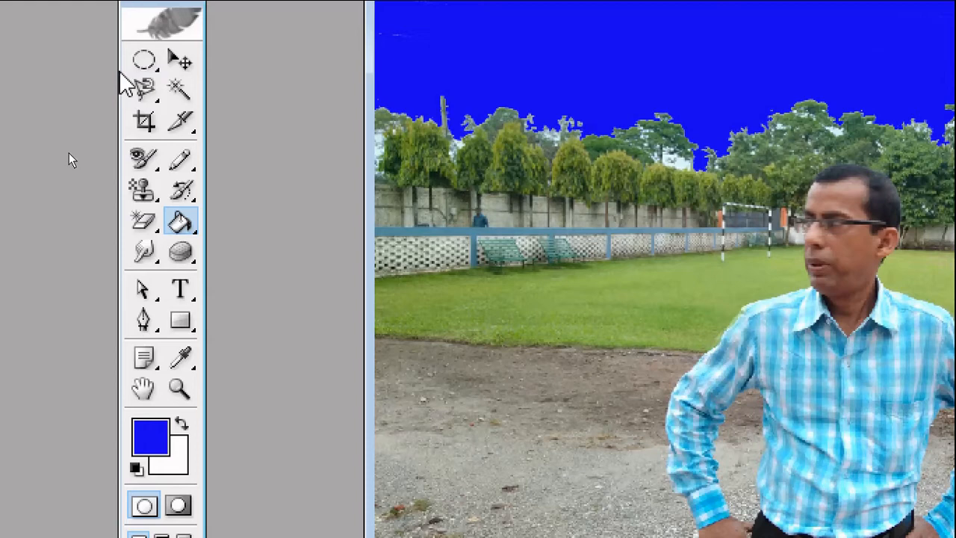
pyautogui.hotkey('ctrl', 'z')
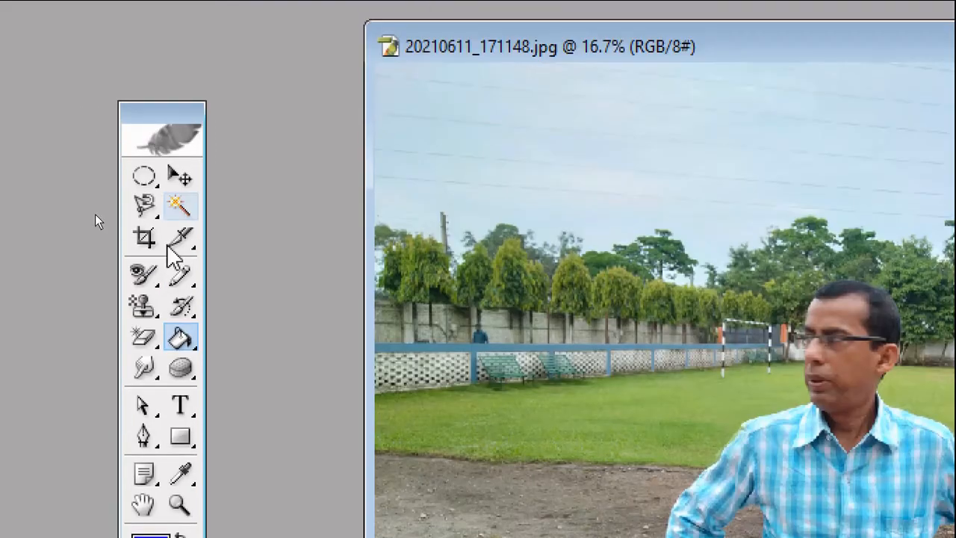
# Apply several diagonal diamond gradients across the photo in the blue foreground color with the Gradient Tool
pyautogui.rightClick(186, 347)
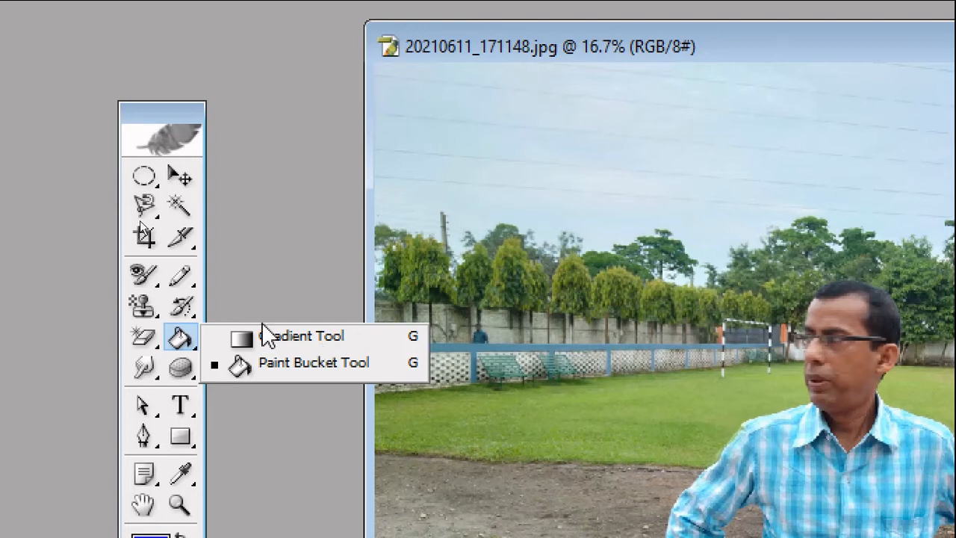
pyautogui.click(301, 337)
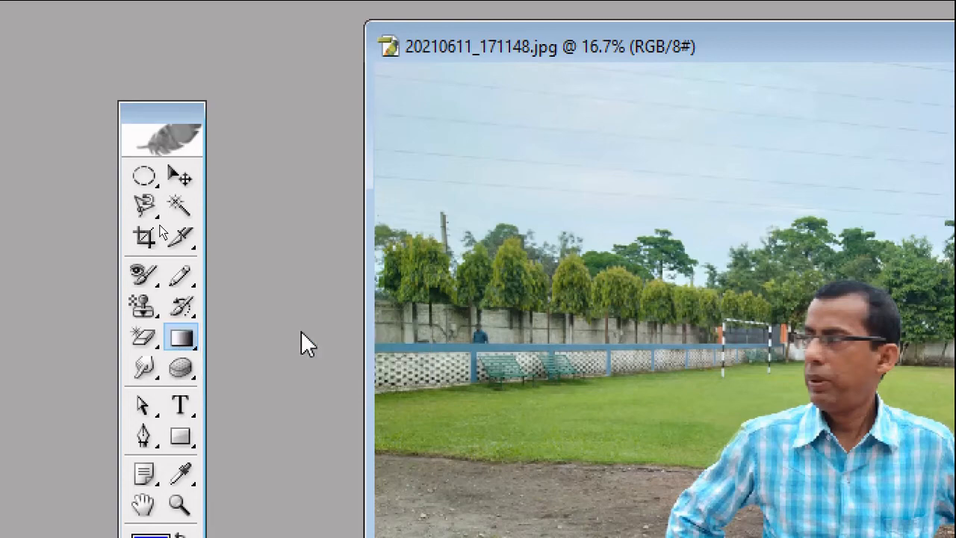
pyautogui.moveTo(488, 133); pyautogui.dragTo(828, 403)
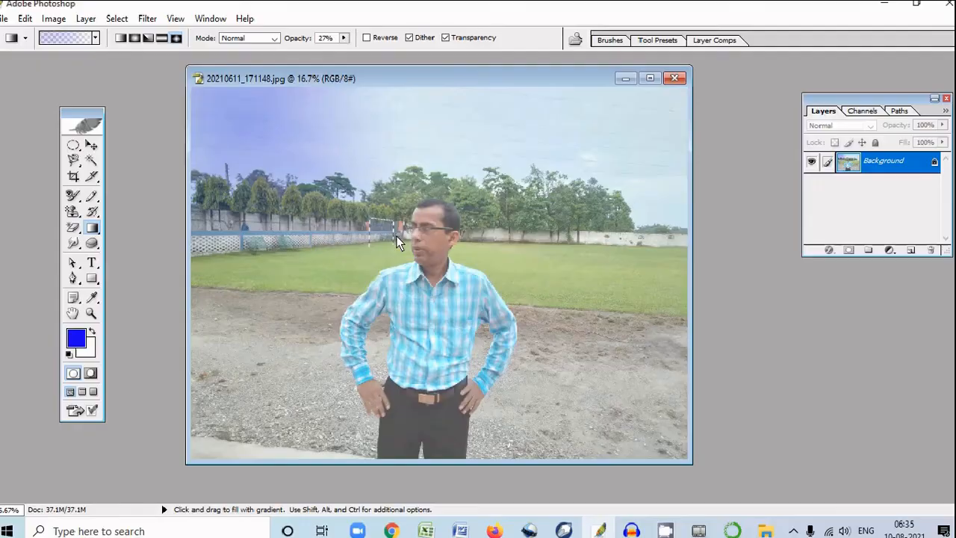
pyautogui.moveTo(380, 224); pyautogui.dragTo(502, 331)
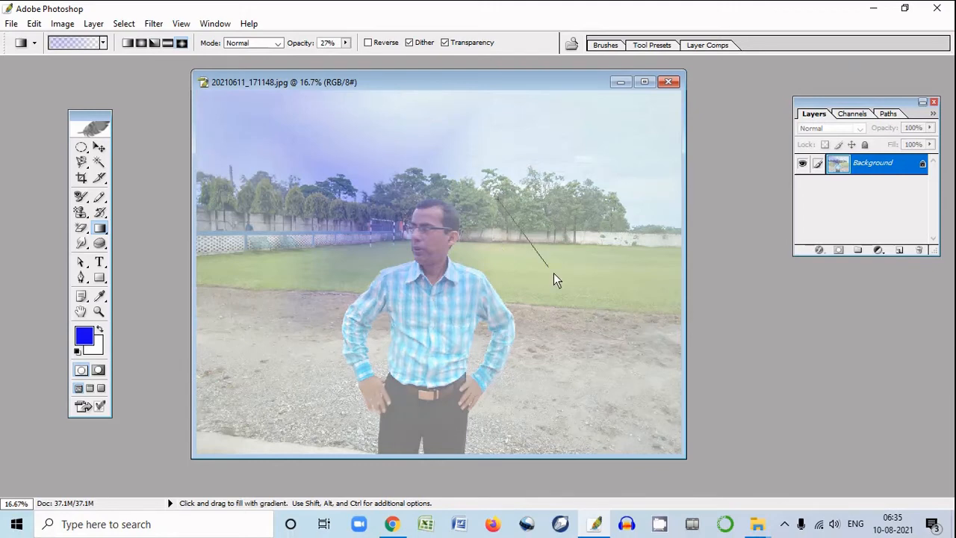
pyautogui.moveTo(553, 280); pyautogui.dragTo(582, 315)
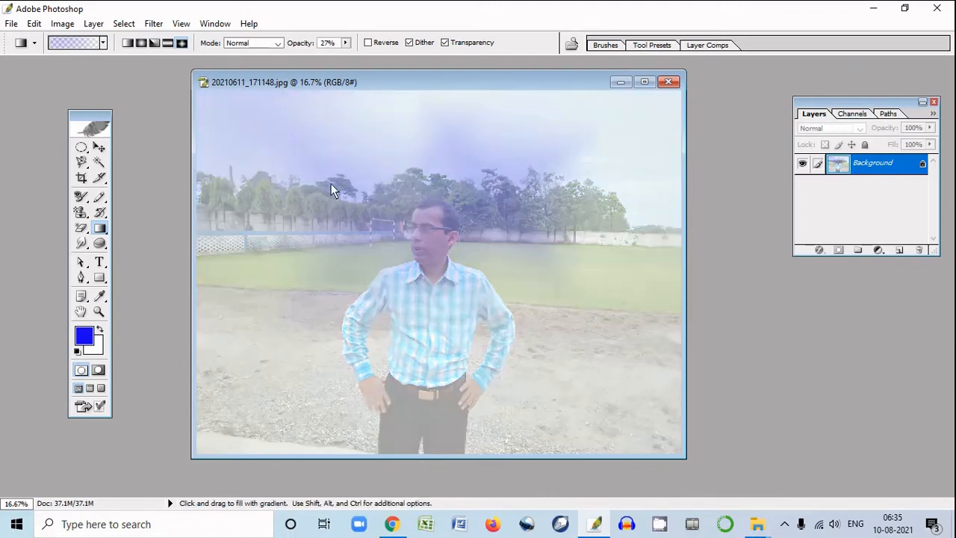
pyautogui.moveTo(330, 184); pyautogui.dragTo(479, 304)
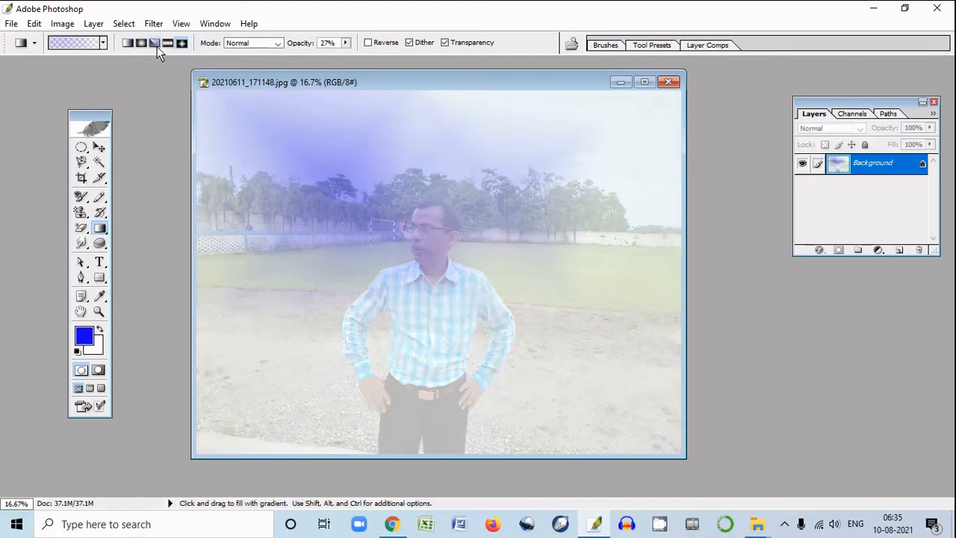
# Undo the diamond gradients applied to the photo
pyautogui.hotkey('ctrl', 'alt', 'z')
pyautogui.hotkey('ctrl', 'alt', 'z')
pyautogui.hotkey('ctrl', 'alt', 'z')
pyautogui.hotkey('ctrl', 'alt', 'z')
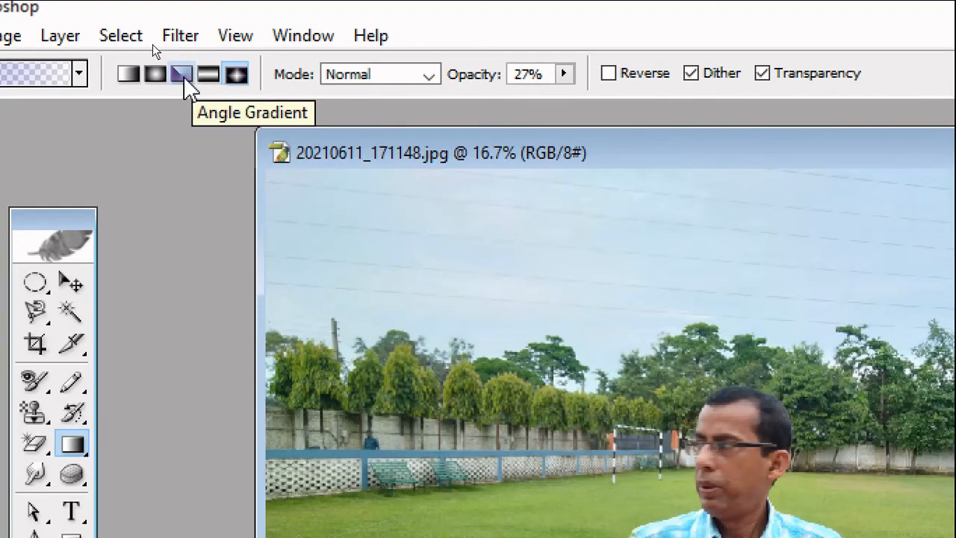
# Try a Linear Gradient over the photo in the blue foreground color, and undo it
pyautogui.click(126, 73)
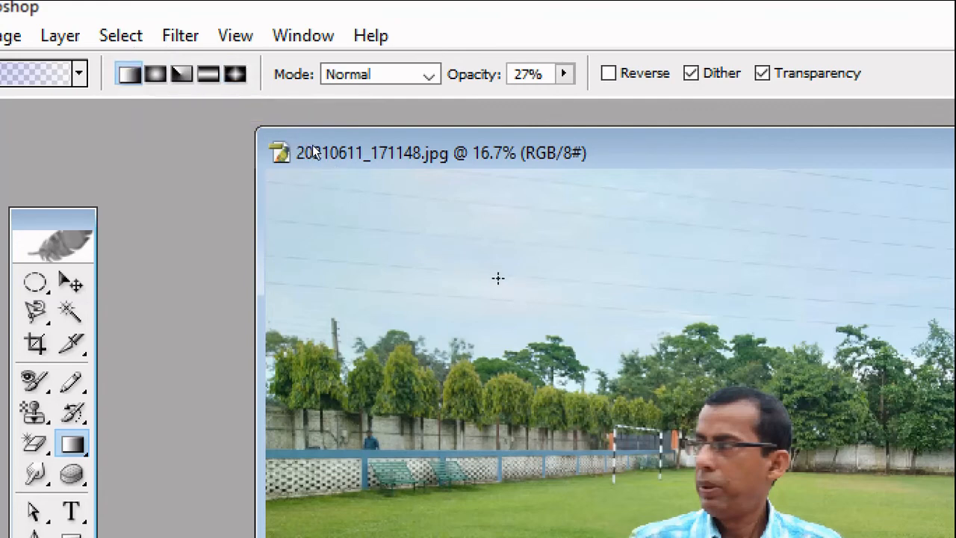
pyautogui.scroll(2, 498, 278)
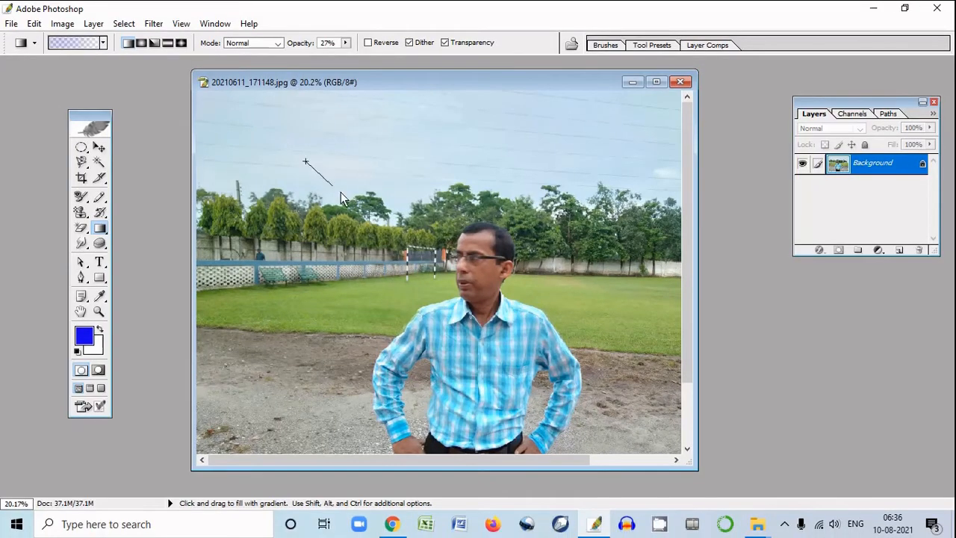
pyautogui.moveTo(341, 192); pyautogui.dragTo(348, 192)
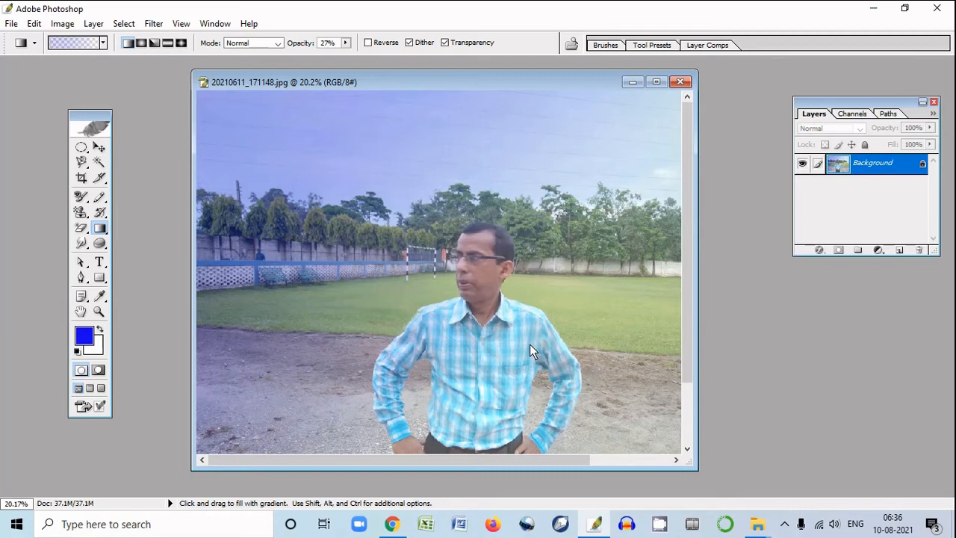
pyautogui.hotkey('ctrl', 'z')
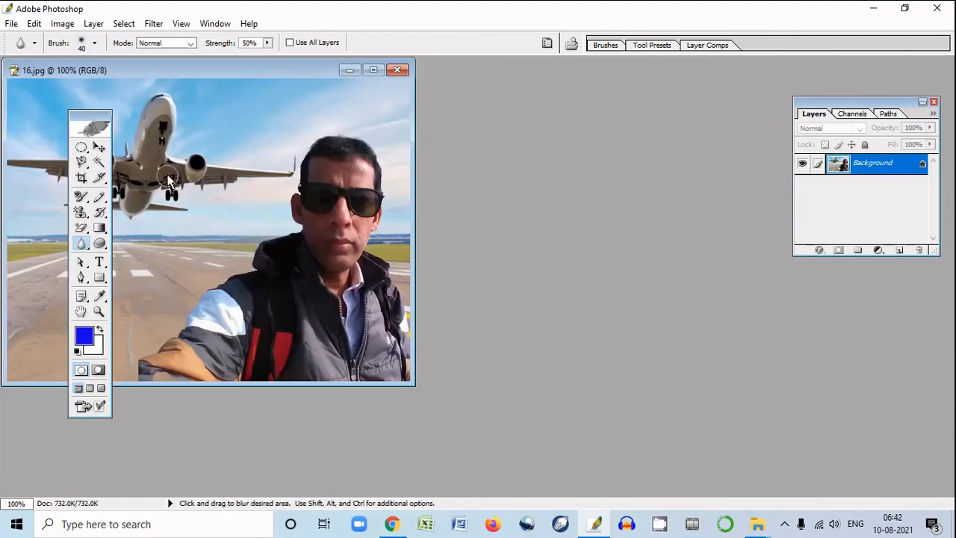
# Move the 16.jpg window clear of the toolbox and blur the sunglasses lens on the image's right with the Blur Tool
pyautogui.moveTo(217, 74); pyautogui.dragTo(455, 114)
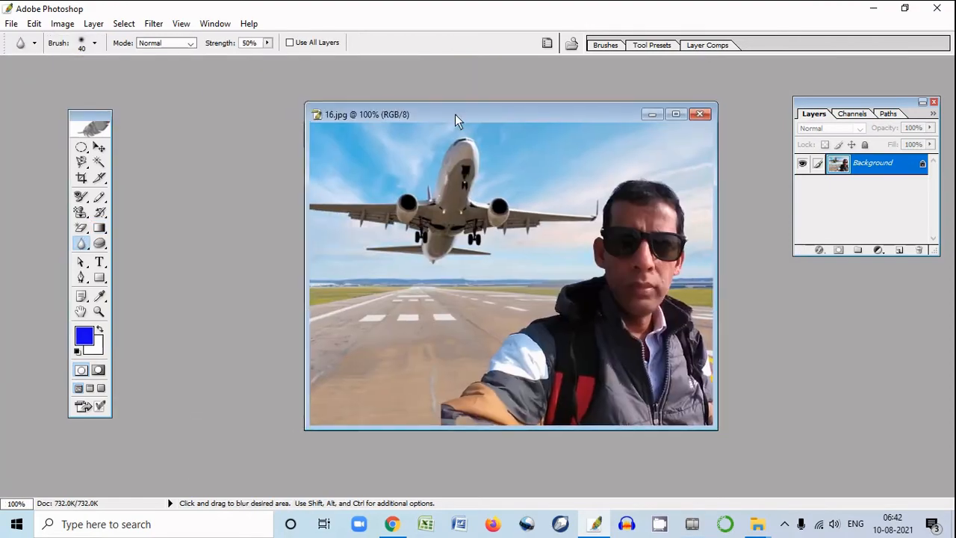
pyautogui.rightClick(85, 246)
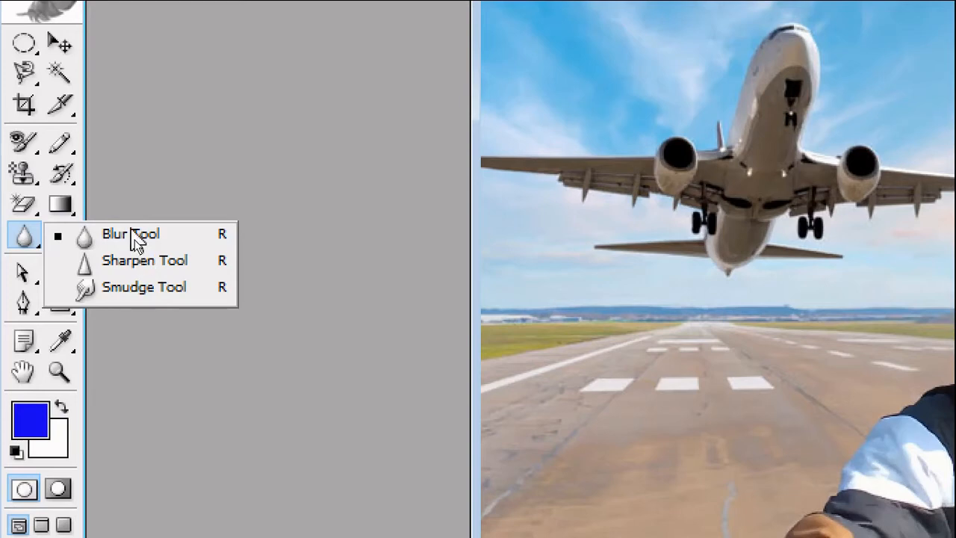
pyautogui.click(131, 236)
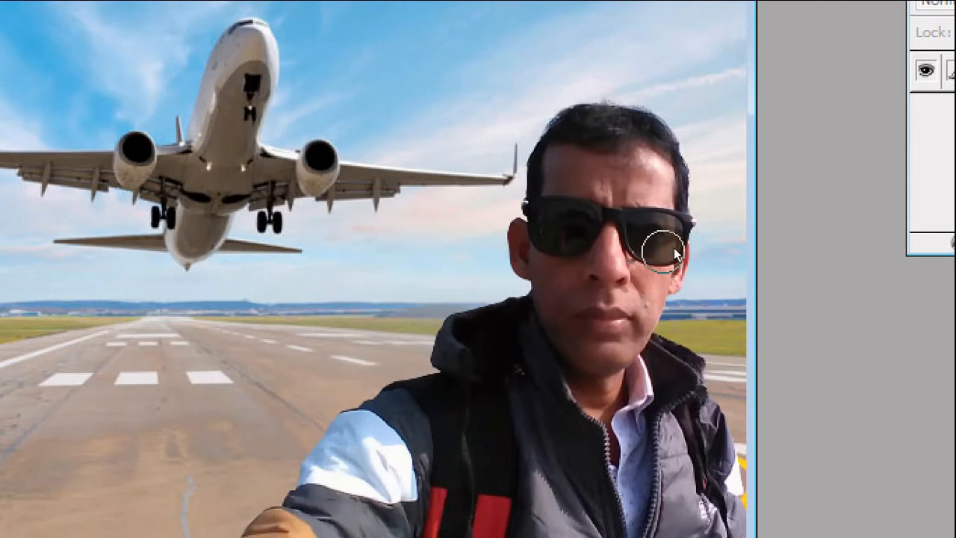
pyautogui.moveTo(671, 252)
pyautogui.mouseDown()
pyautogui.moveTo(651, 247)
pyautogui.moveTo(675, 253)
pyautogui.moveTo(663, 238)
pyautogui.moveTo(669, 249)
pyautogui.mouseUp()
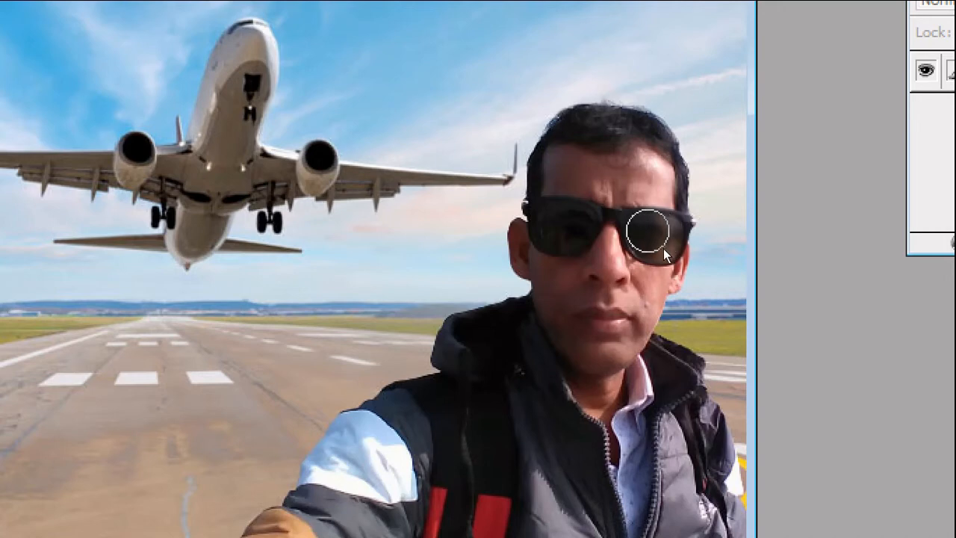
pyautogui.moveTo(663, 248)
pyautogui.mouseDown()
pyautogui.moveTo(663, 259)
pyautogui.moveTo(680, 248)
pyautogui.moveTo(663, 242)
pyautogui.moveTo(664, 252)
pyautogui.mouseUp()
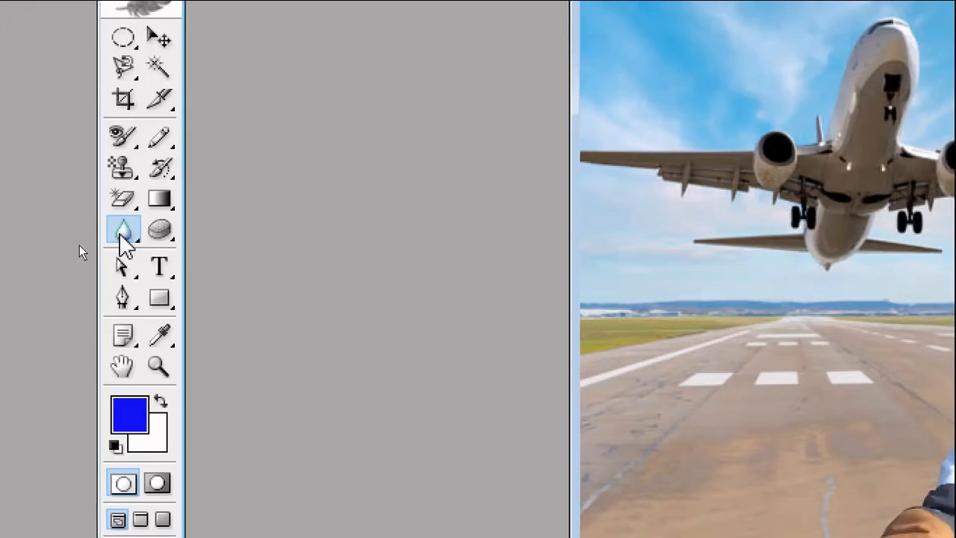
# Sharpen the sunglasses lens on the image's left with the Sharpen Tool
pyautogui.click(62, 230)
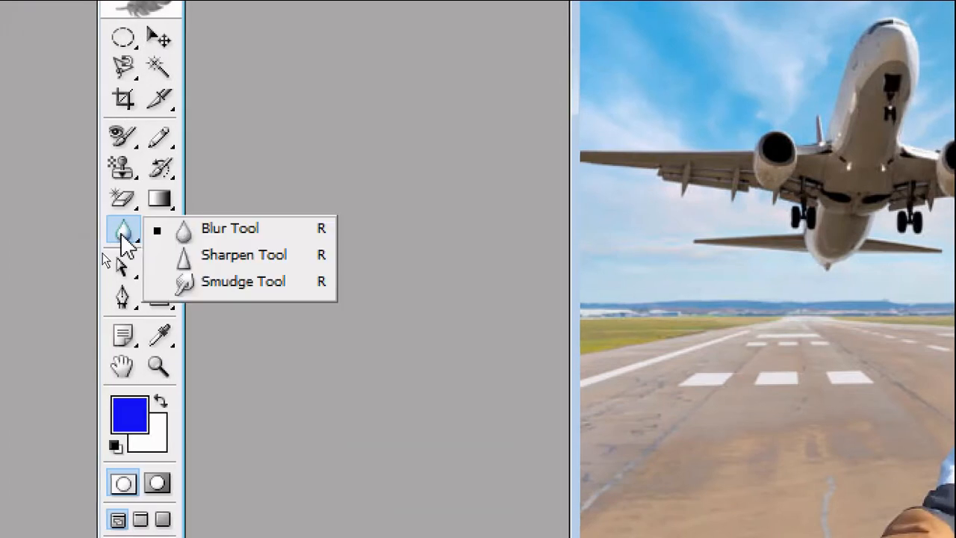
pyautogui.click(264, 256)
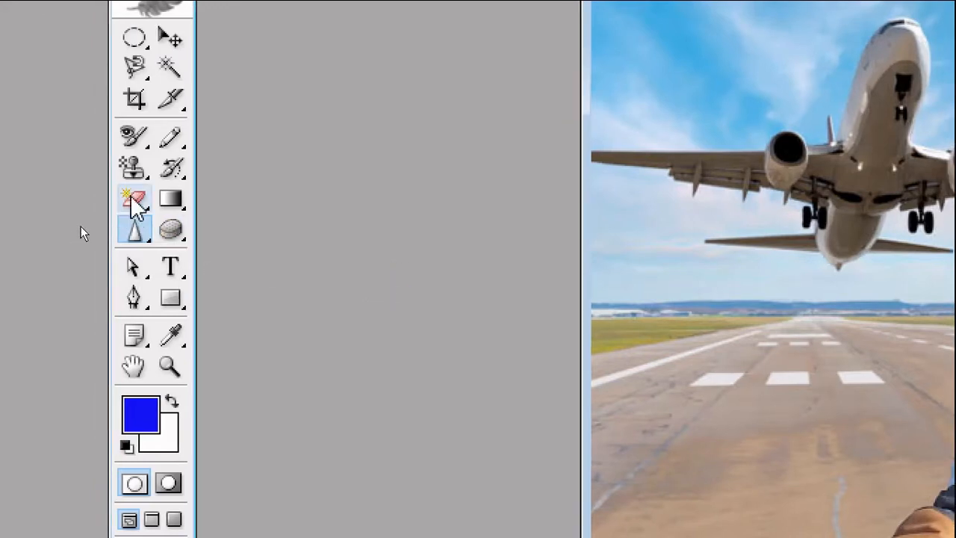
pyautogui.click(136, 236)
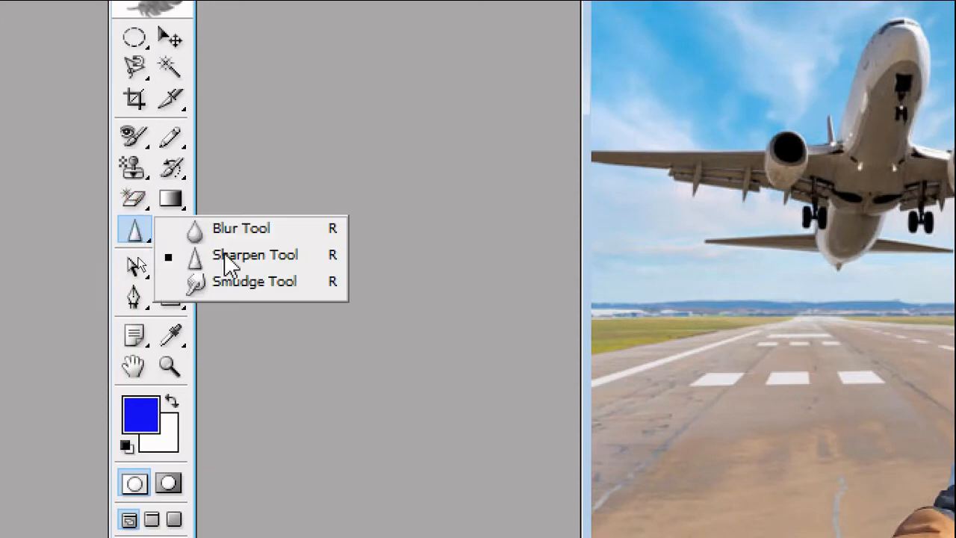
pyautogui.click(261, 266)
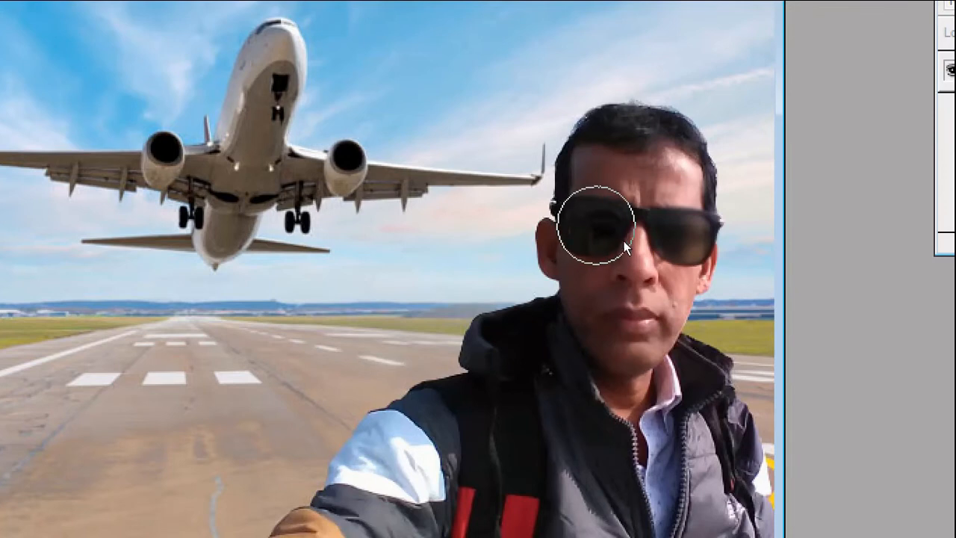
pyautogui.moveTo(623, 240)
pyautogui.mouseDown()
pyautogui.moveTo(611, 238)
pyautogui.moveTo(624, 241)
pyautogui.mouseUp()
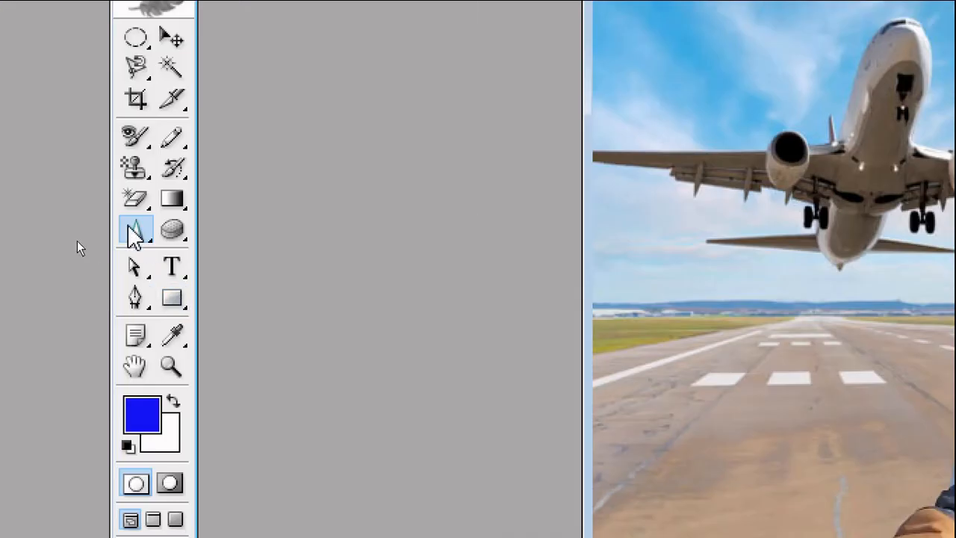
# Smear the upper edge of the airplane's wing on the image's left into the sky with the Smudge Tool
pyautogui.click(135, 232)
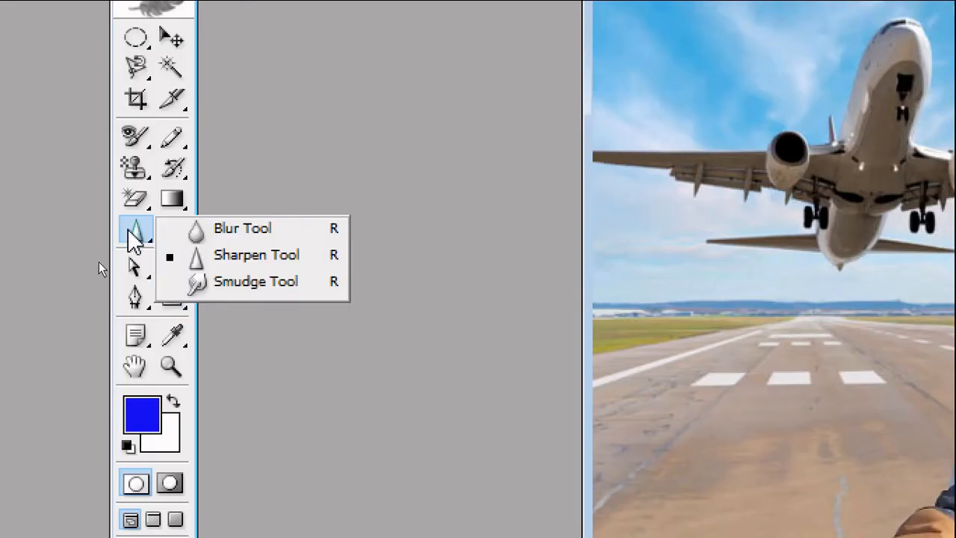
pyautogui.click(265, 281)
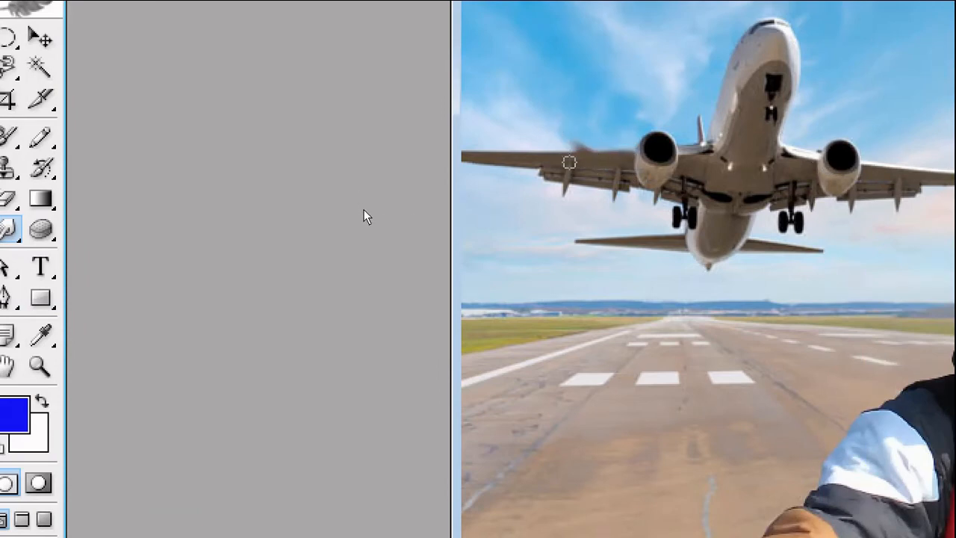
pyautogui.moveTo(569, 162)
pyautogui.mouseDown()
pyautogui.moveTo(519, 118)
pyautogui.moveTo(530, 161)
pyautogui.moveTo(503, 125)
pyautogui.moveTo(515, 158)
pyautogui.moveTo(478, 132)
pyautogui.mouseUp()
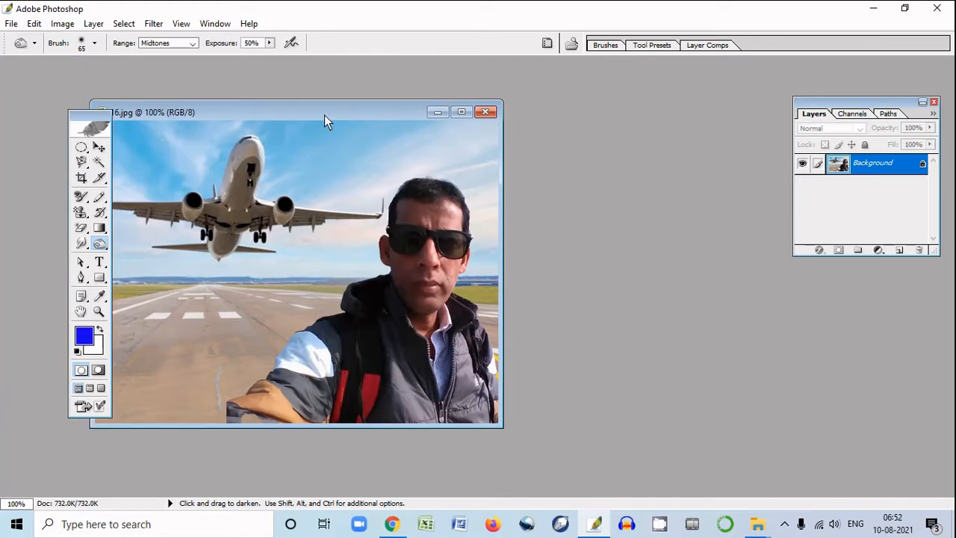
# Lighten the sunglasses lens on the image's right in 16.jpg with the Dodge Tool
pyautogui.moveTo(324, 115); pyautogui.dragTo(460, 126)
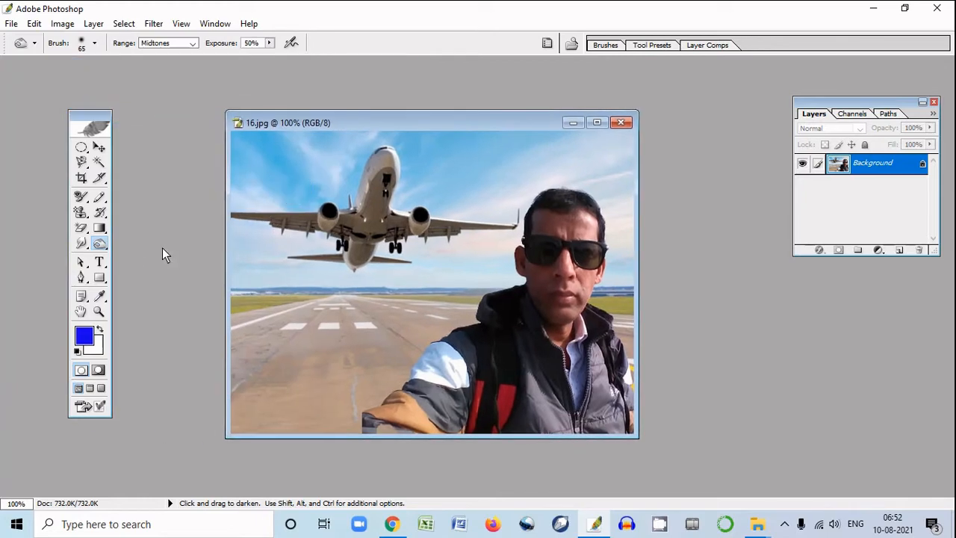
pyautogui.rightClick(105, 248)
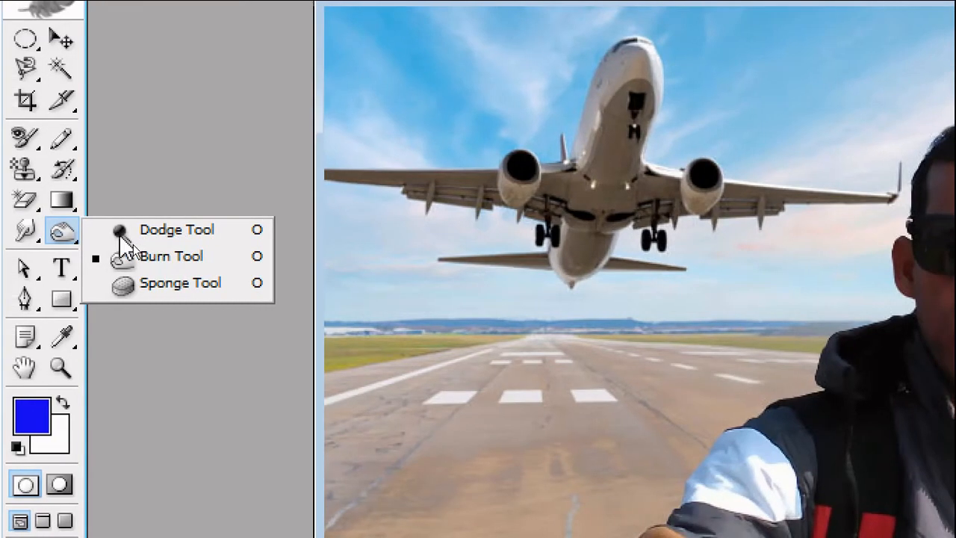
pyautogui.click(154, 235)
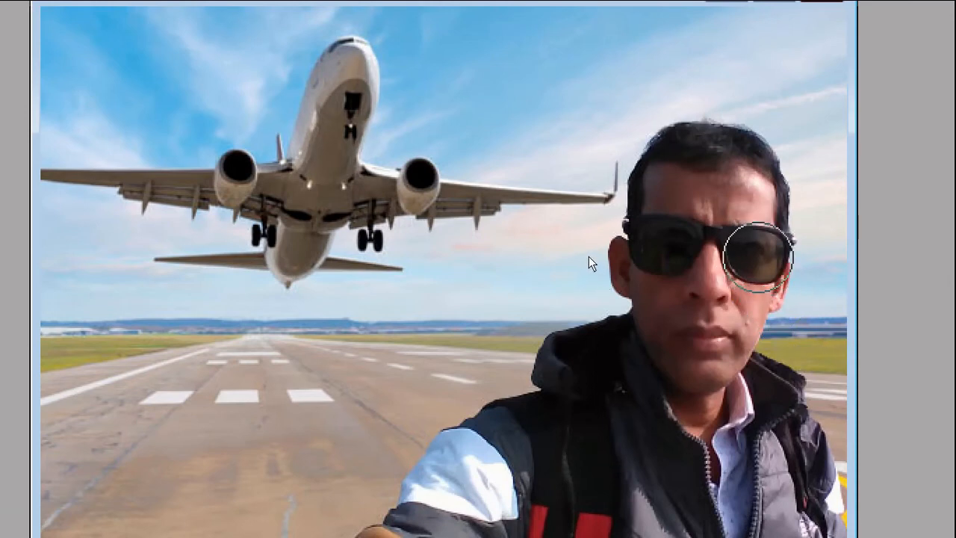
pyautogui.moveTo(754, 254); pyautogui.dragTo(753, 253)
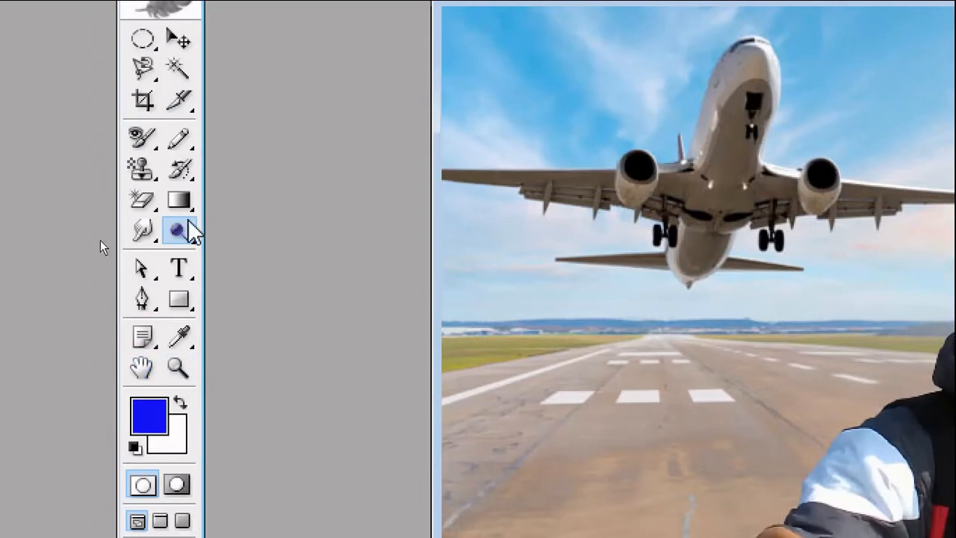
# Darken the lightened sunglasses lens with the Burn Tool
pyautogui.click(179, 231)
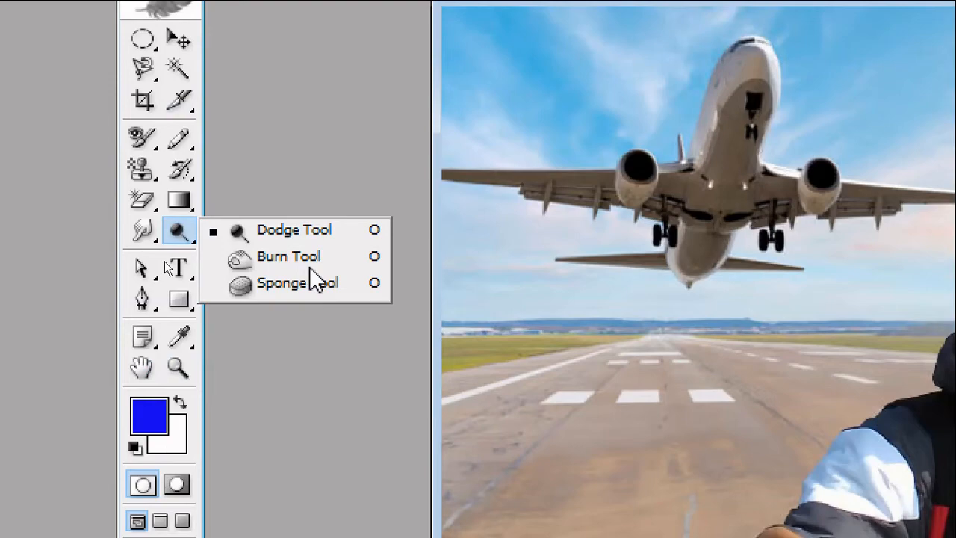
pyautogui.click(272, 261)
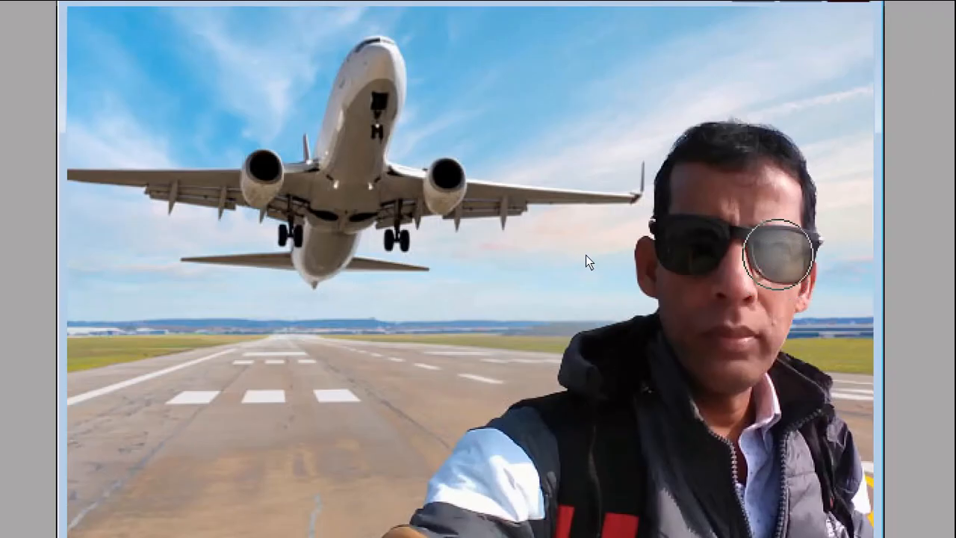
pyautogui.moveTo(778, 254); pyautogui.dragTo(780, 253)
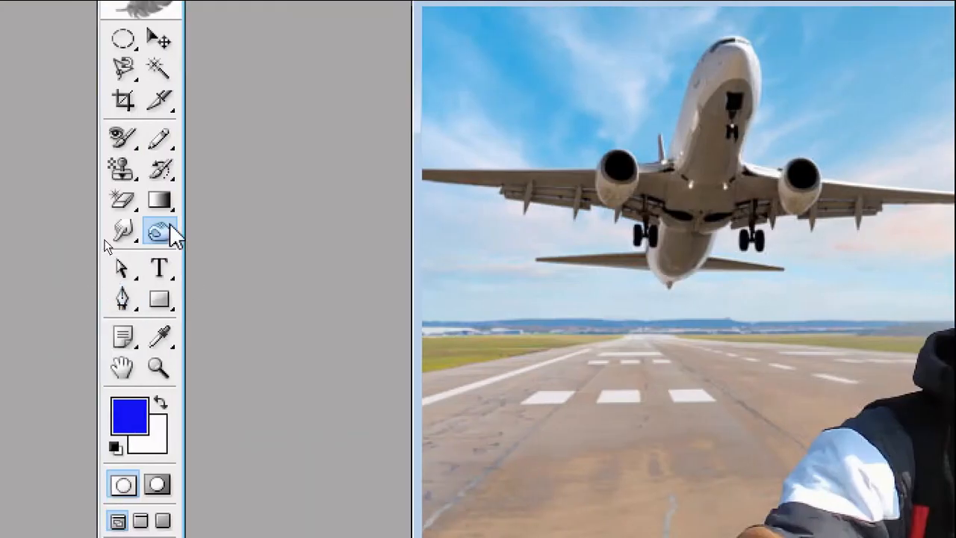
# Choose the Sponge Tool and convert 16.jpg to Grayscale mode, discarding its color information
pyautogui.click(168, 229)
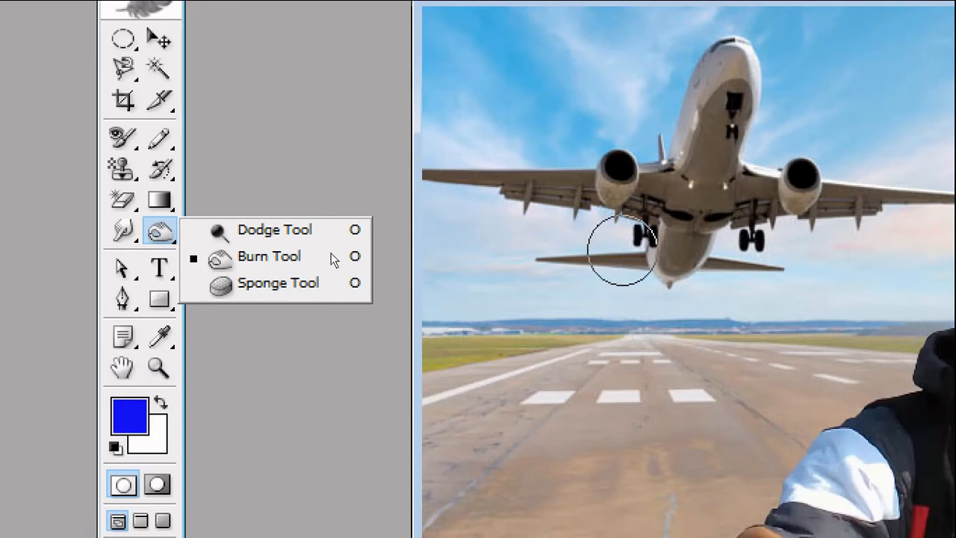
pyautogui.click(249, 282)
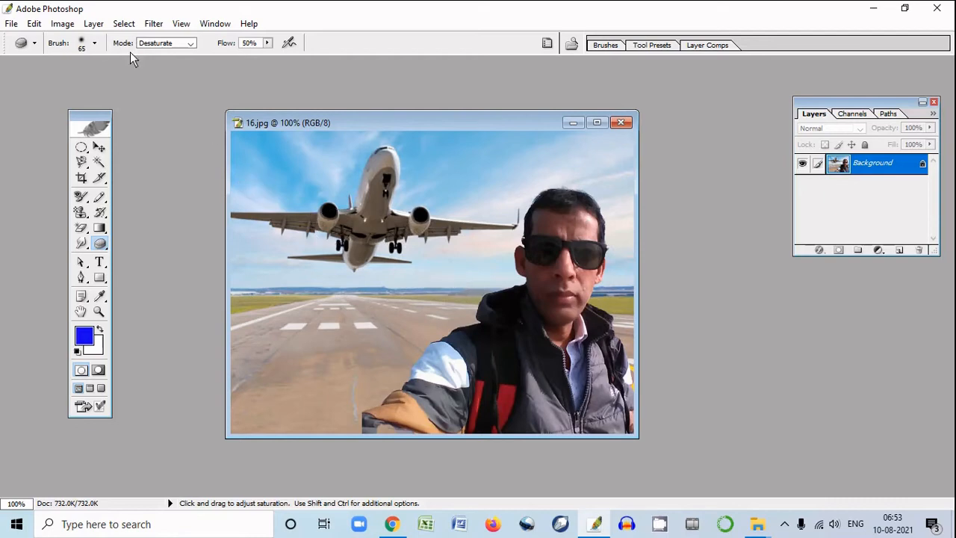
pyautogui.click(64, 25)
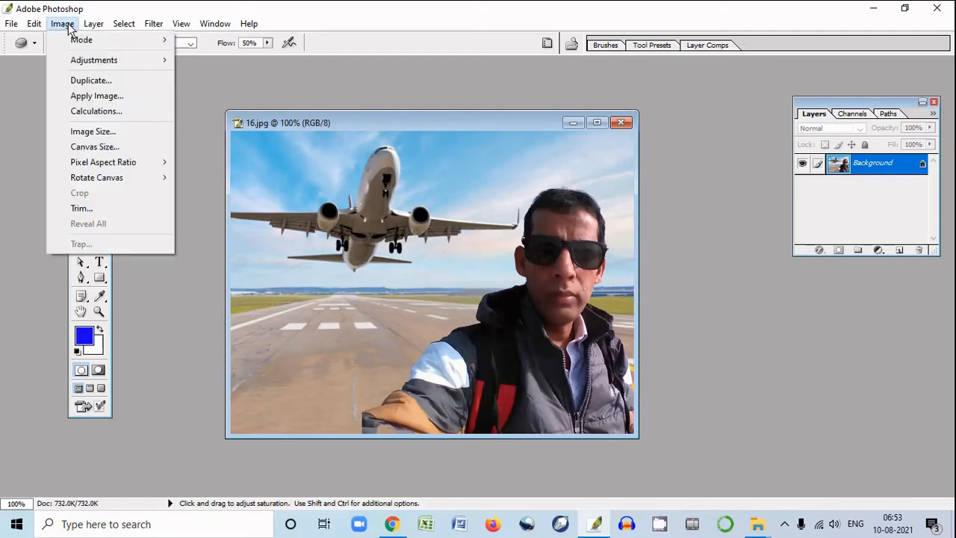
pyautogui.moveTo(94, 43)
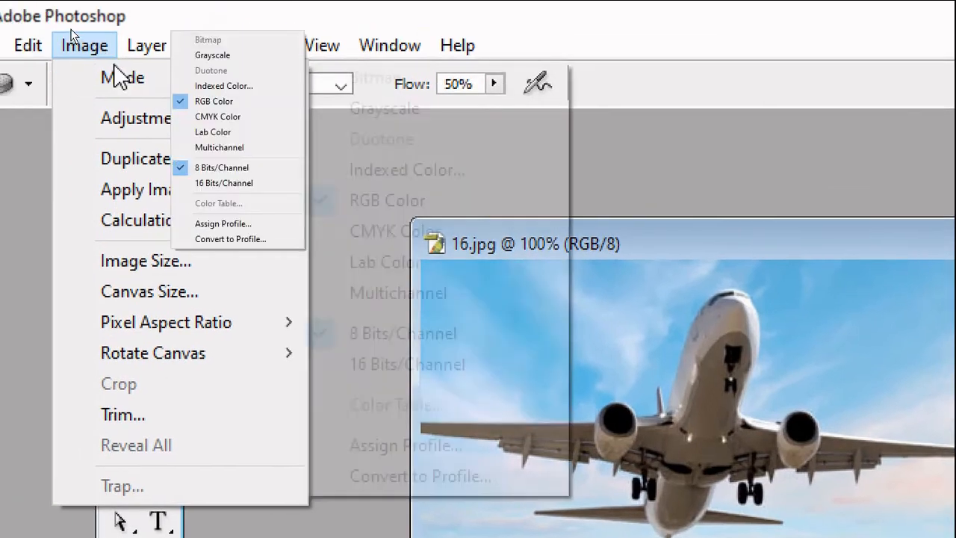
pyautogui.moveTo(123, 78)
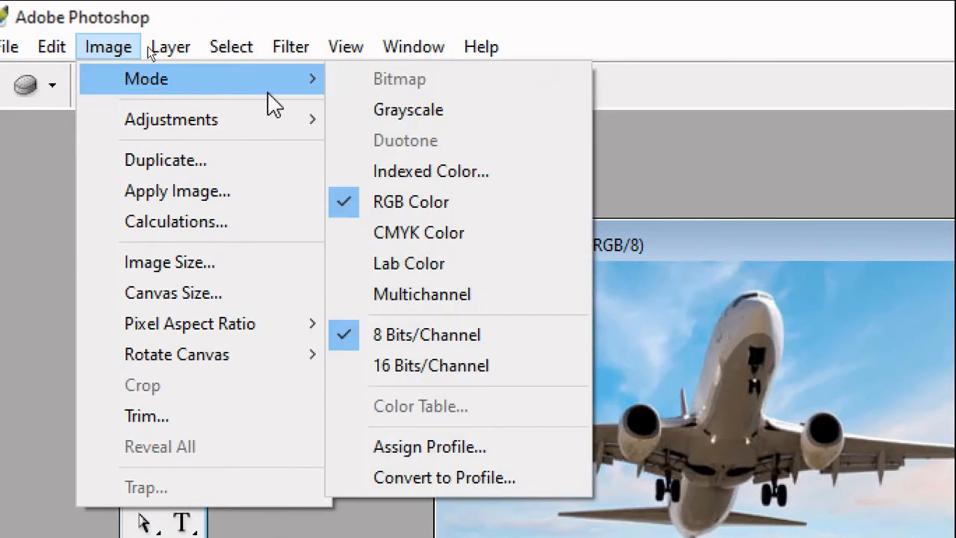
pyautogui.click(396, 110)
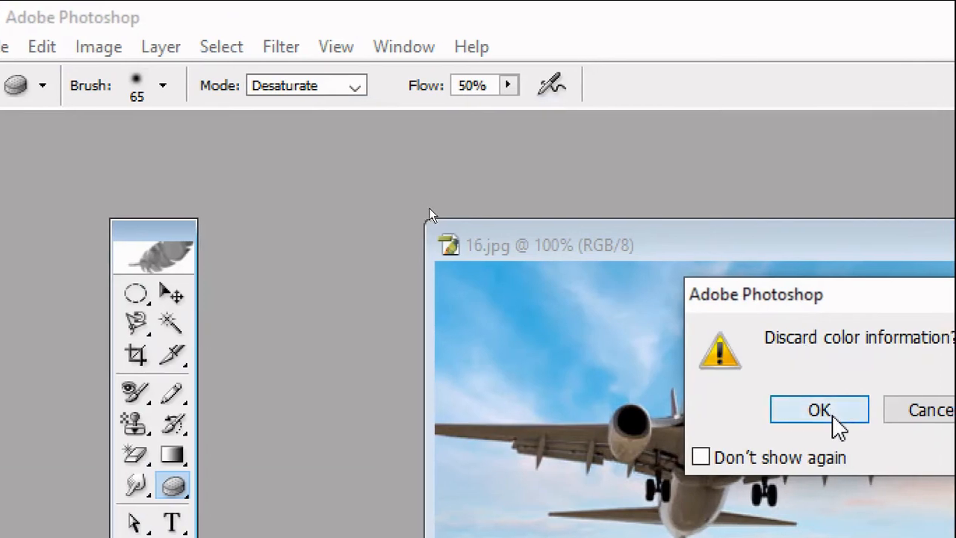
pyautogui.click(835, 419)
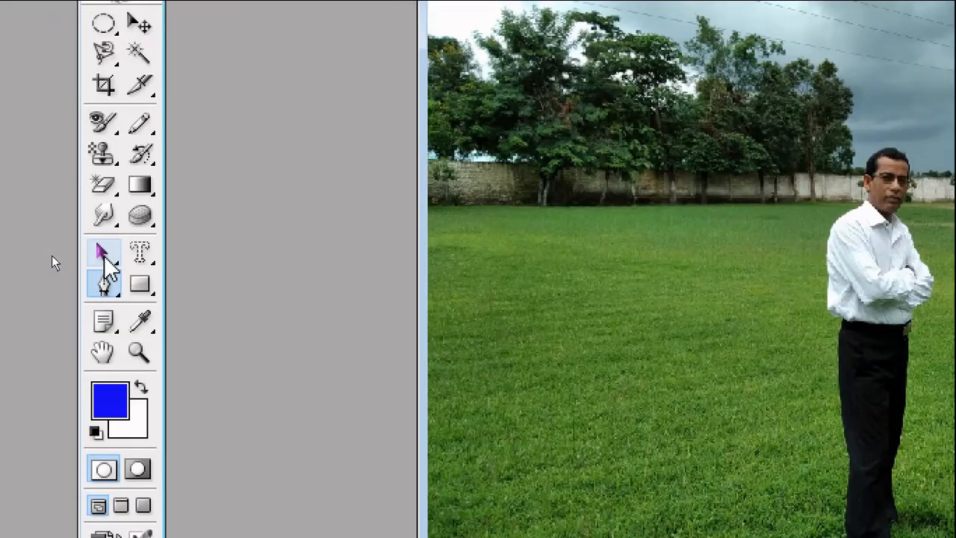
pyautogui.click(104, 255)
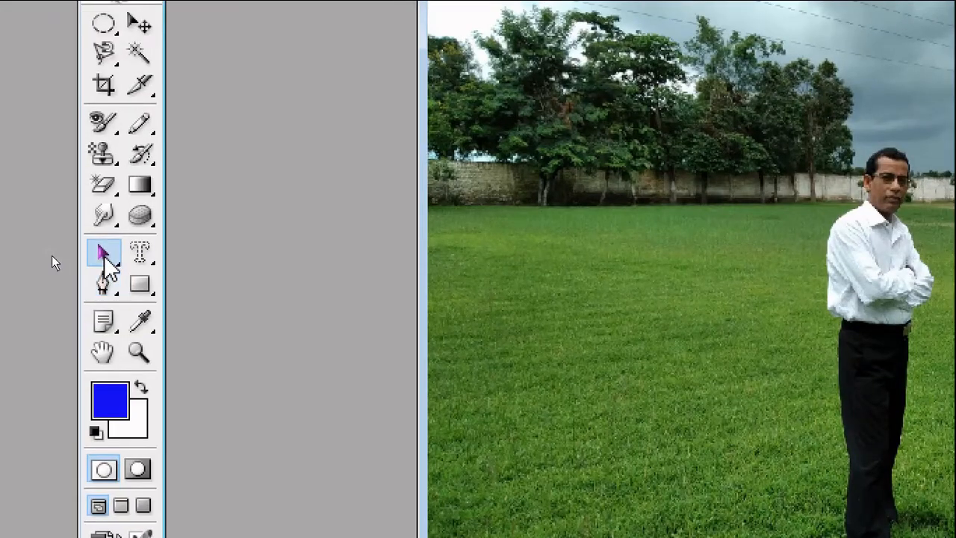
pyautogui.click(105, 258)
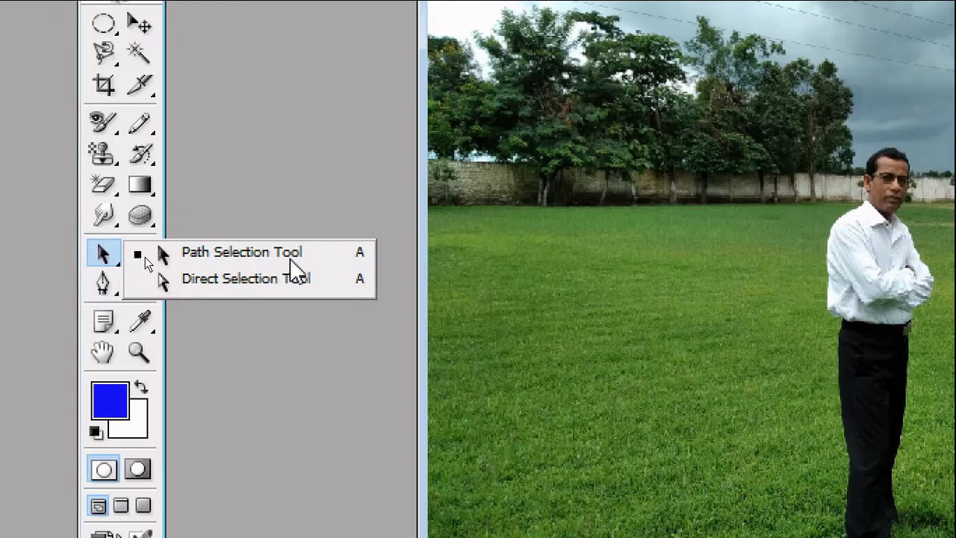
# Draw a closed four-sided path with straight edges over the lawn and trees beside the standing man with the Pen Tool
pyautogui.click(110, 291)
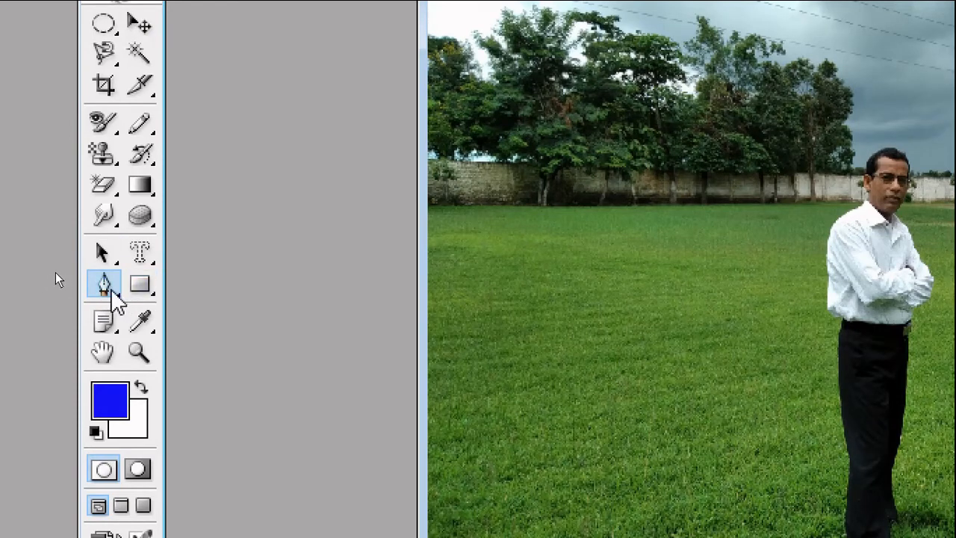
pyautogui.click(114, 297)
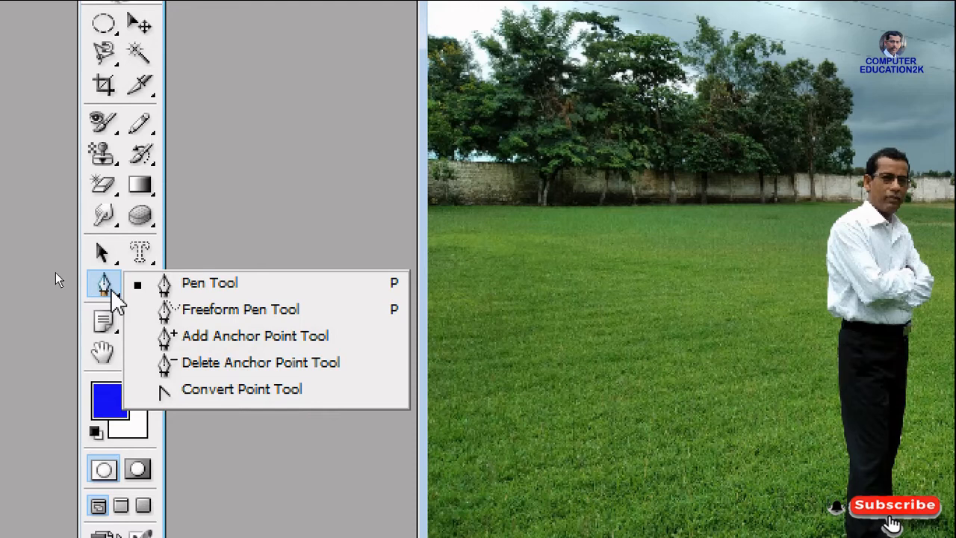
pyautogui.click(202, 283)
pyautogui.click(587, 248)
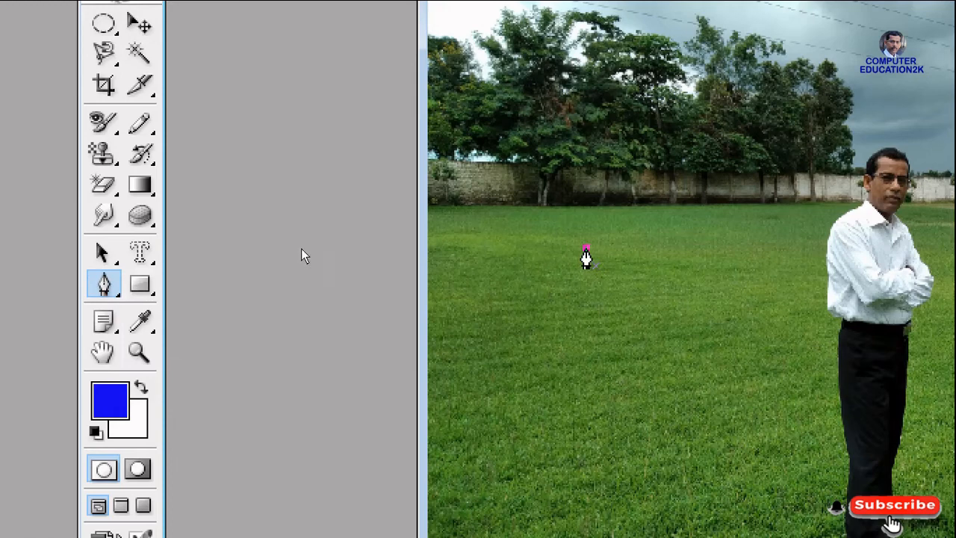
pyautogui.click(749, 154)
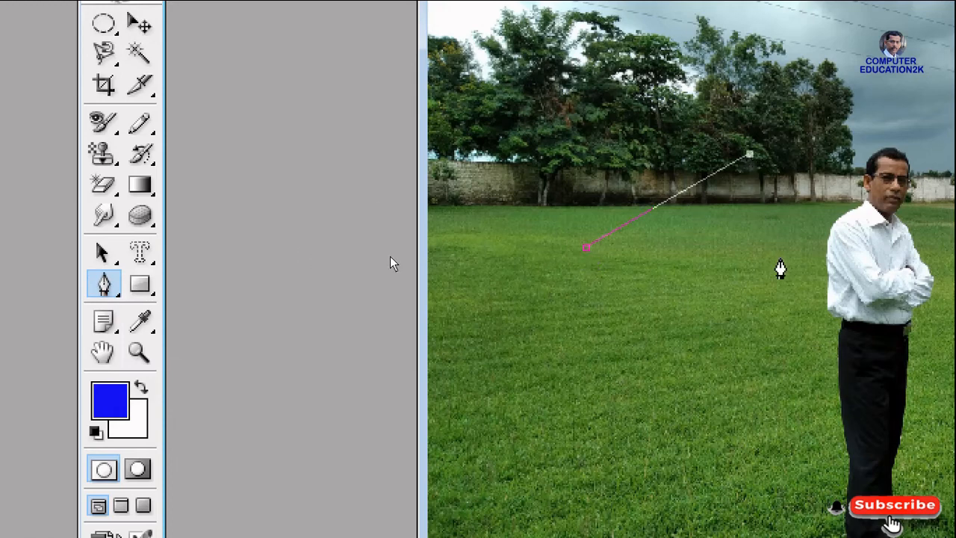
pyautogui.click(780, 257)
pyautogui.click(608, 310)
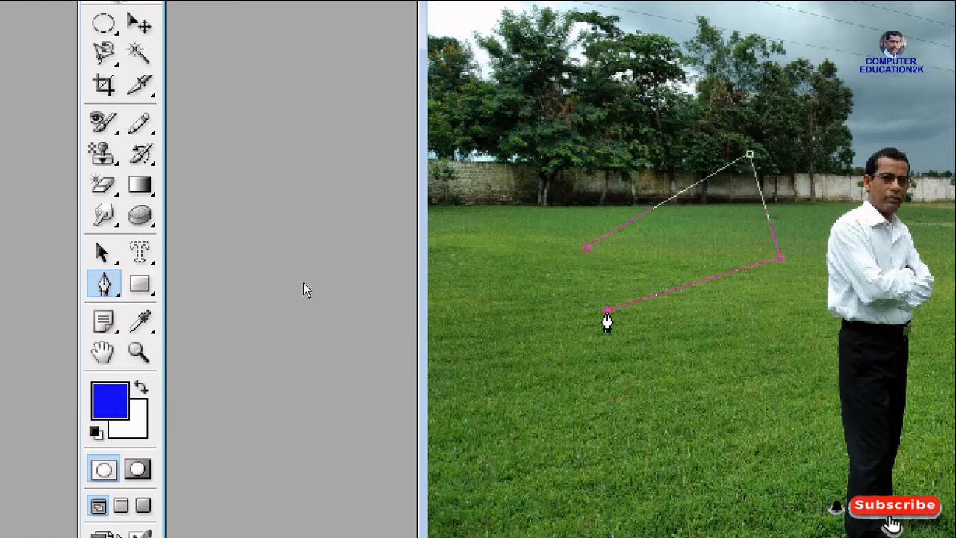
pyautogui.click(586, 247)
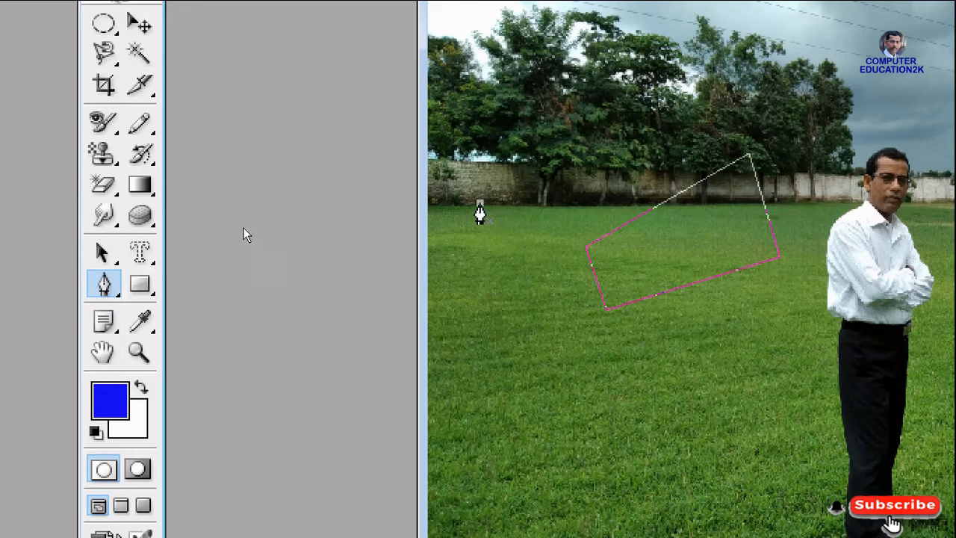
# Draw a closed curved path over the wall and trees, beside the four-sided path, with the Pen Tool
pyautogui.moveTo(607, 136); pyautogui.dragTo(672, 184)
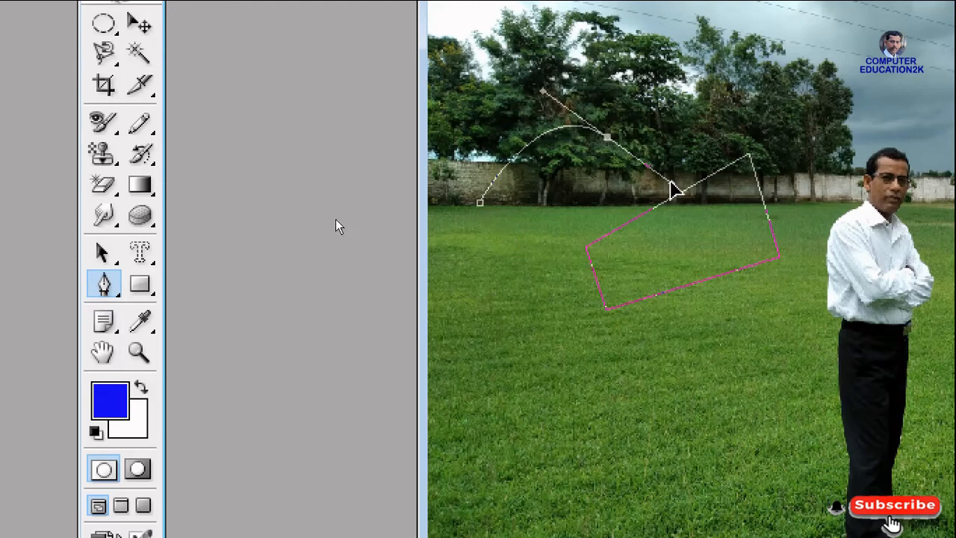
pyautogui.moveTo(585, 198); pyautogui.dragTo(529, 224)
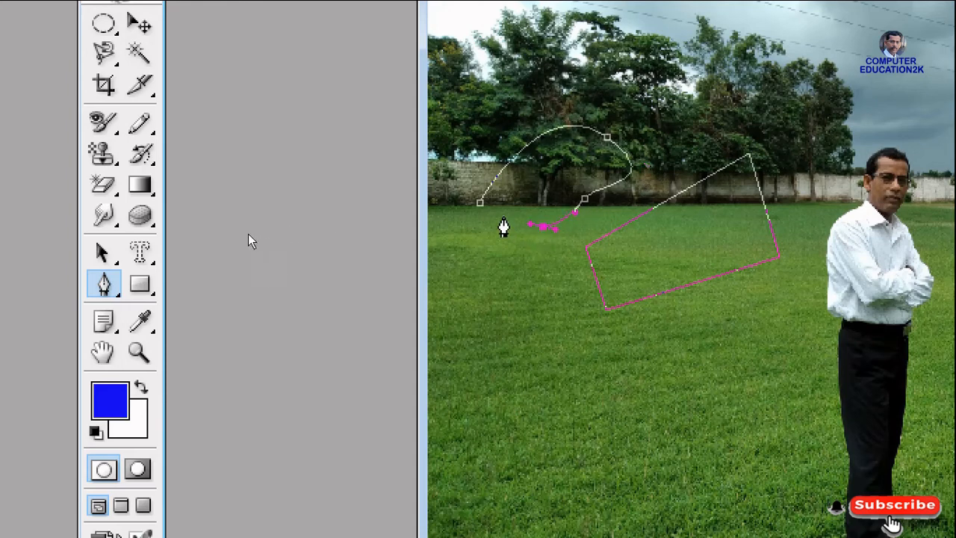
pyautogui.click(481, 204)
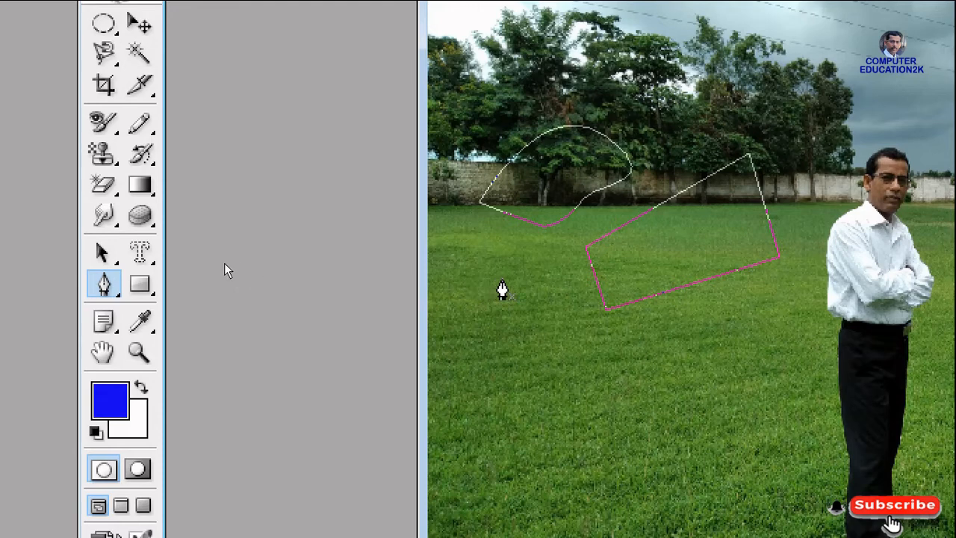
# Draw a closed, roughly circular path on the grass below the four-sided path with the Freeform Pen Tool
pyautogui.click(108, 288)
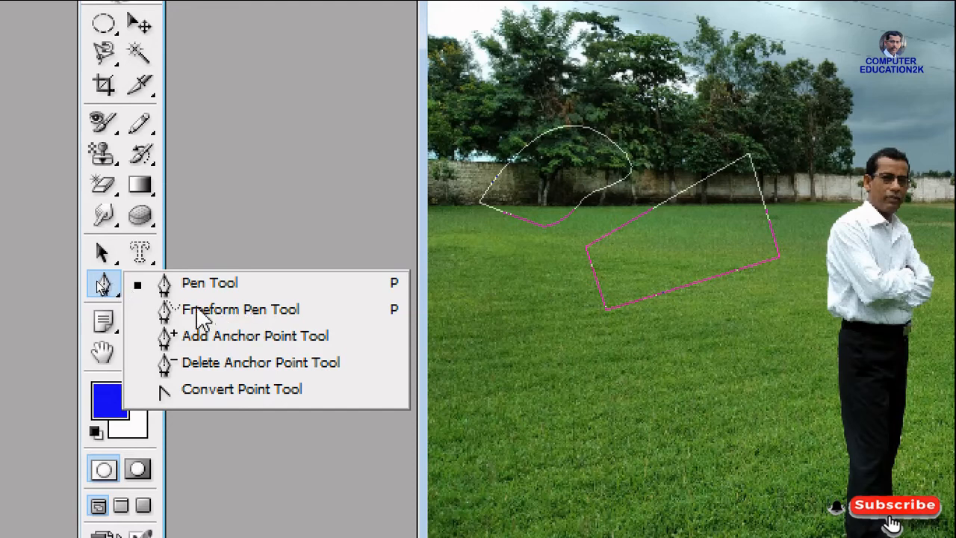
pyautogui.click(248, 312)
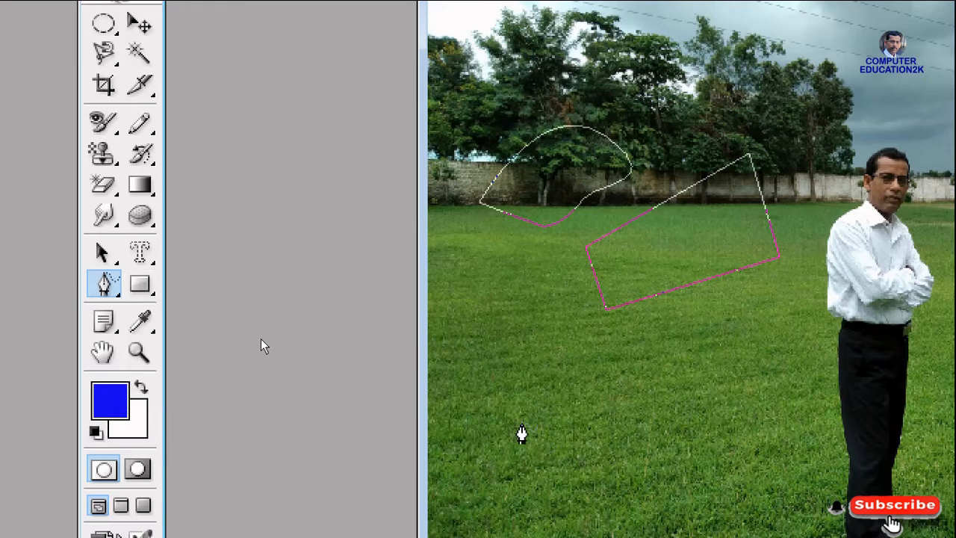
pyautogui.moveTo(542, 455)
pyautogui.mouseDown()
pyautogui.moveTo(590, 471)
pyautogui.moveTo(647, 449)
pyautogui.moveTo(668, 424)
pyautogui.moveTo(673, 389)
pyautogui.moveTo(628, 363)
pyautogui.moveTo(562, 360)
pyautogui.moveTo(534, 399)
pyautogui.moveTo(547, 467)
pyautogui.mouseUp()
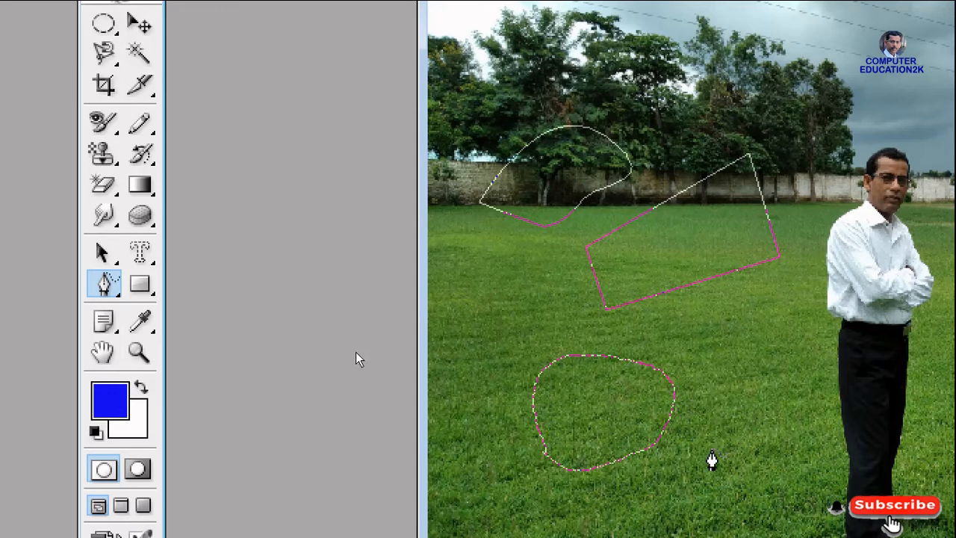
# Add anchor points along the curved path, the four-sided path's upper and lower edges, and the freeform path with the Add Anchor Point Tool
pyautogui.click(112, 293)
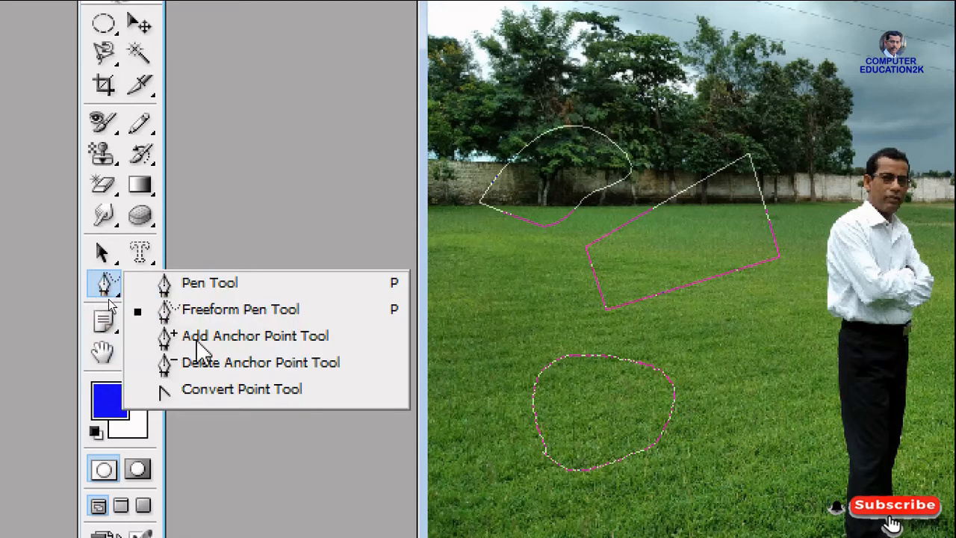
pyautogui.click(252, 337)
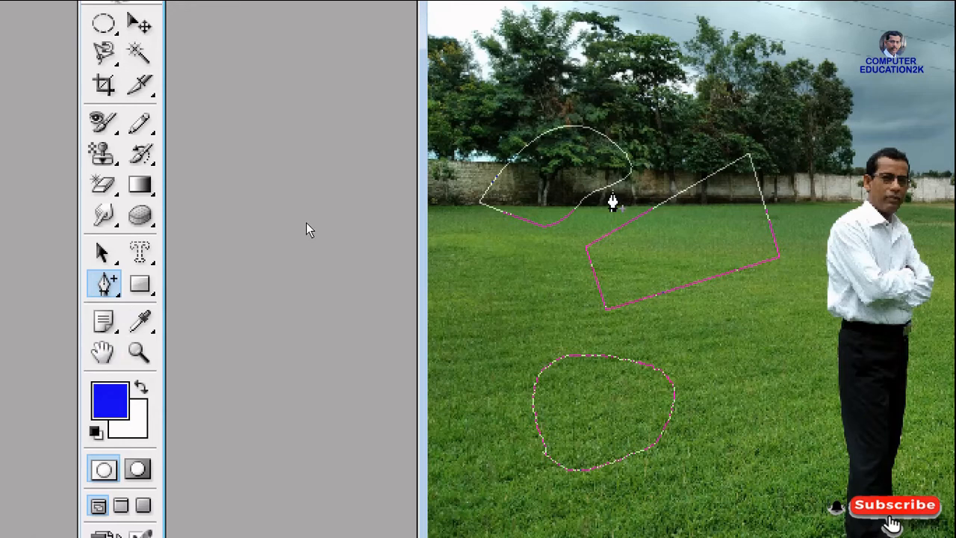
pyautogui.click(613, 185)
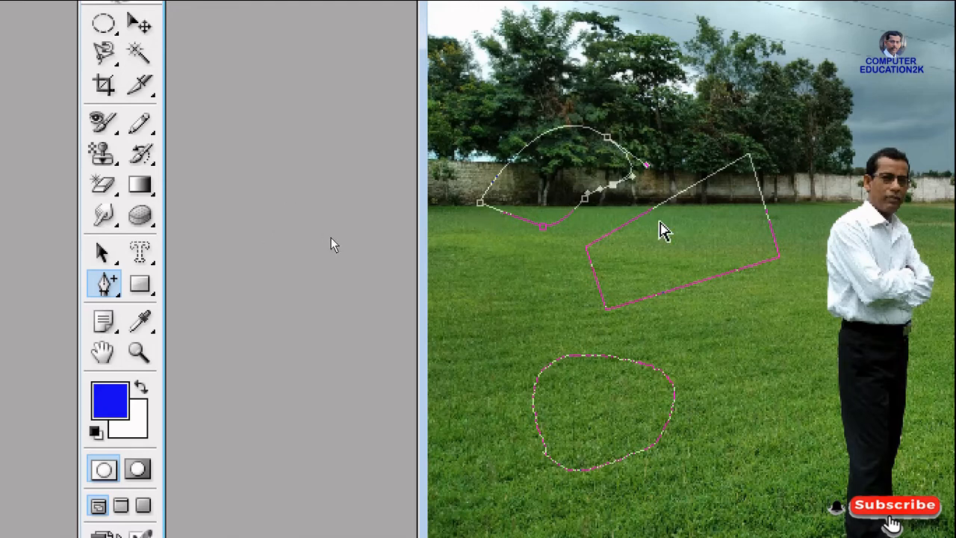
pyautogui.click(660, 205)
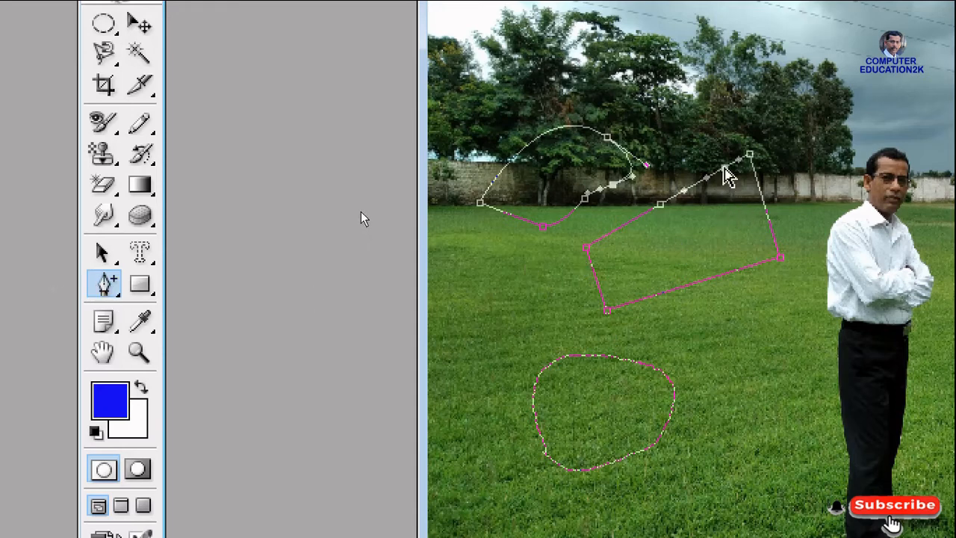
pyautogui.click(560, 141)
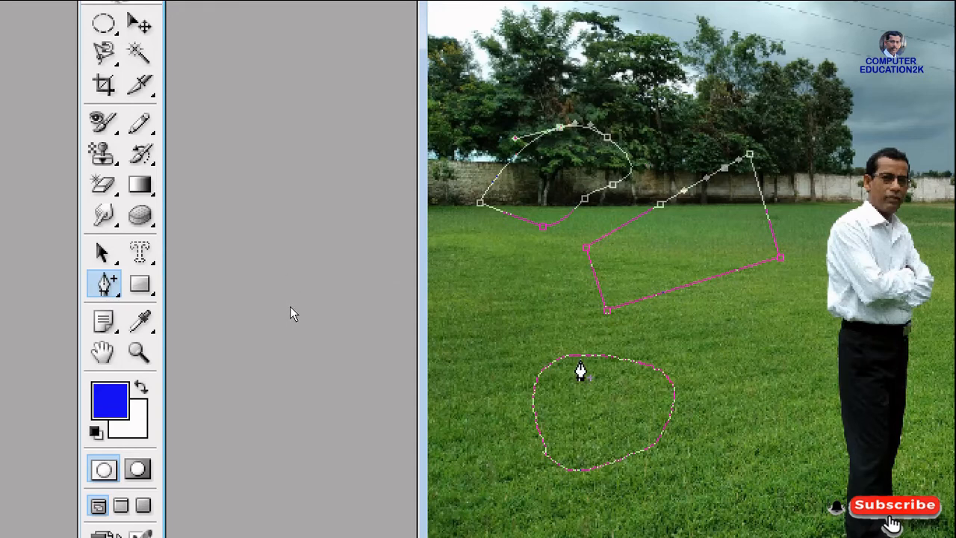
pyautogui.click(582, 359)
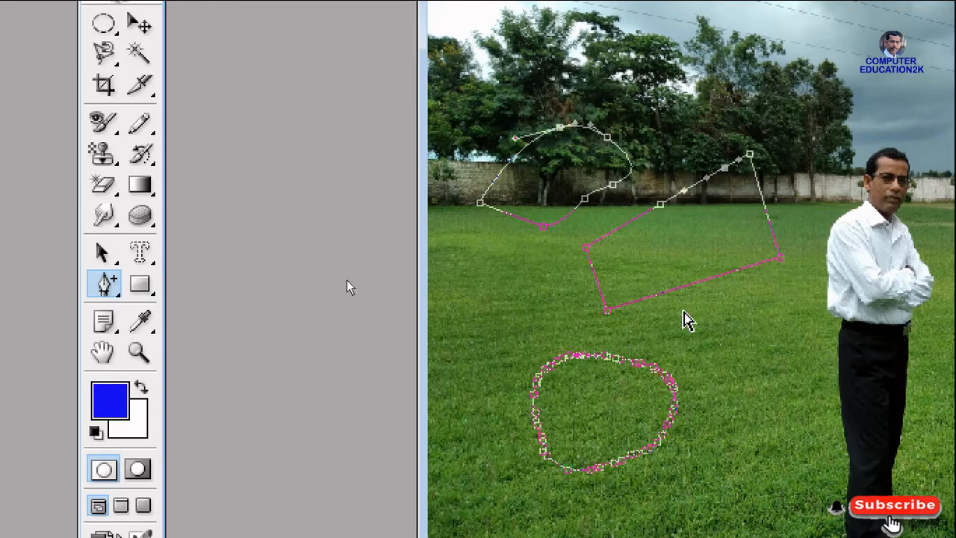
pyautogui.click(703, 281)
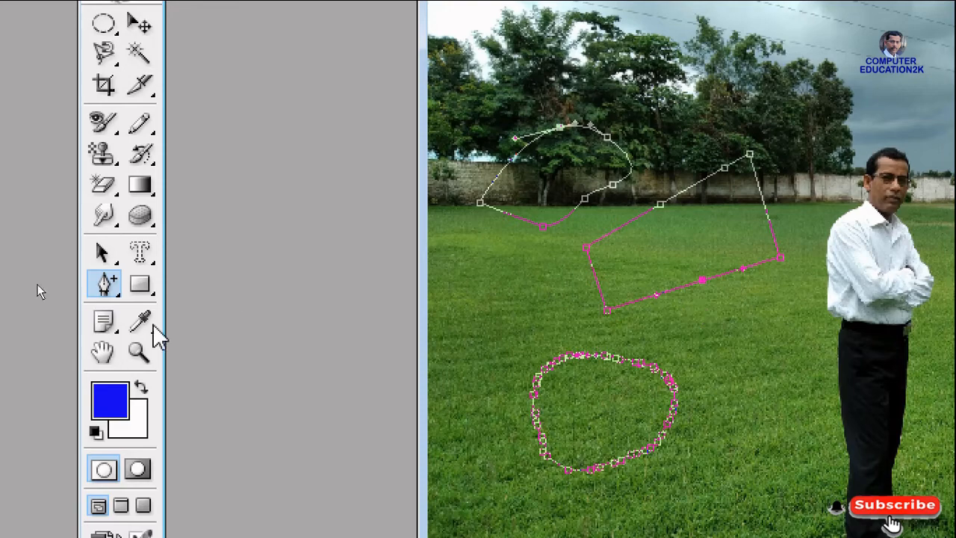
# Remove added anchor points from the curved path's lower side and the four-sided path's edges with the Delete Anchor Point Tool
pyautogui.click(121, 297)
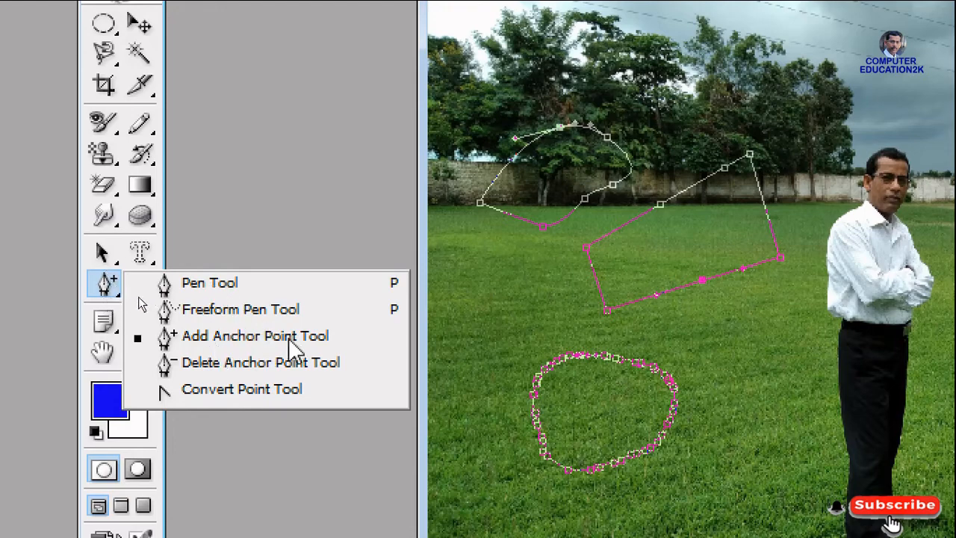
pyautogui.click(243, 364)
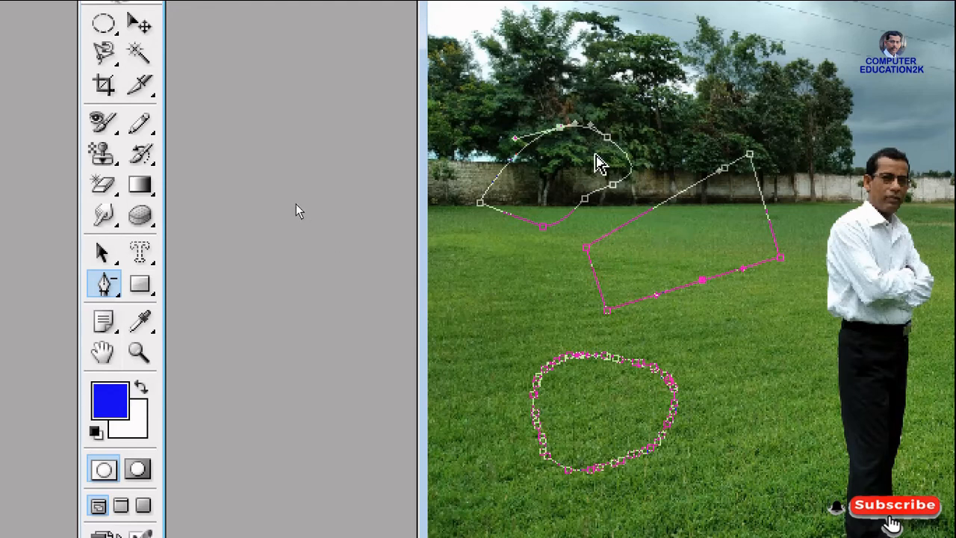
pyautogui.click(613, 184)
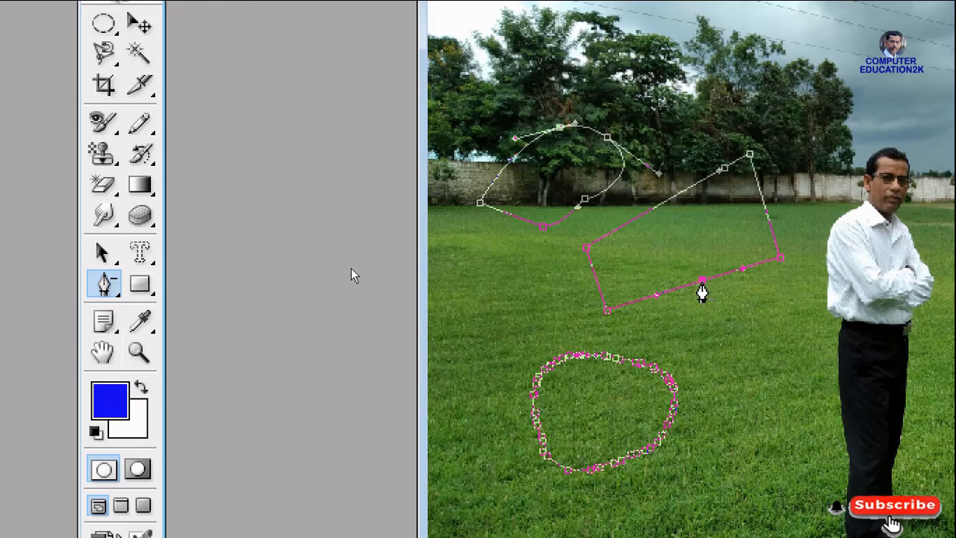
pyautogui.click(702, 282)
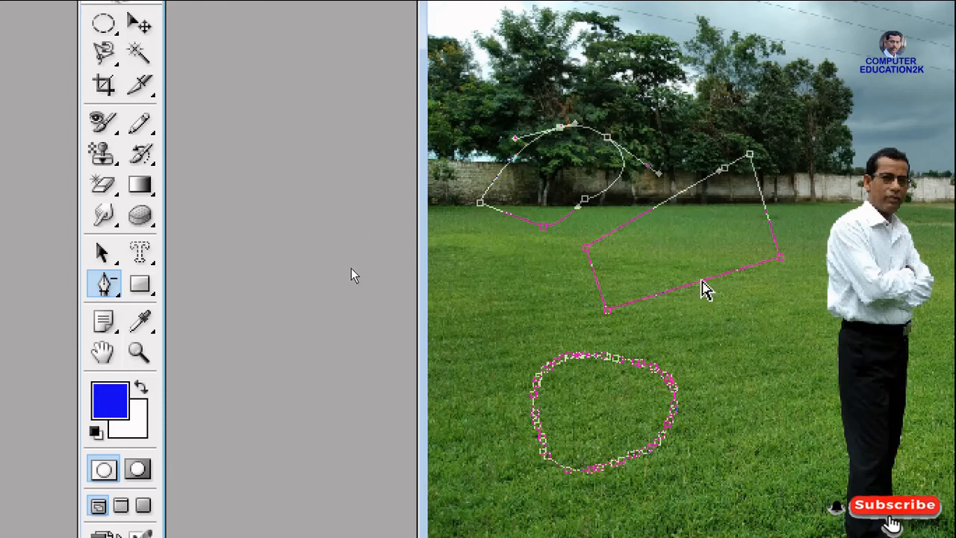
# With the Path Selection Tool, move the curved path onto the grass, the freeform path over the wall, and the four-sided path skyward, then onto the lower grass
pyautogui.click(100, 255)
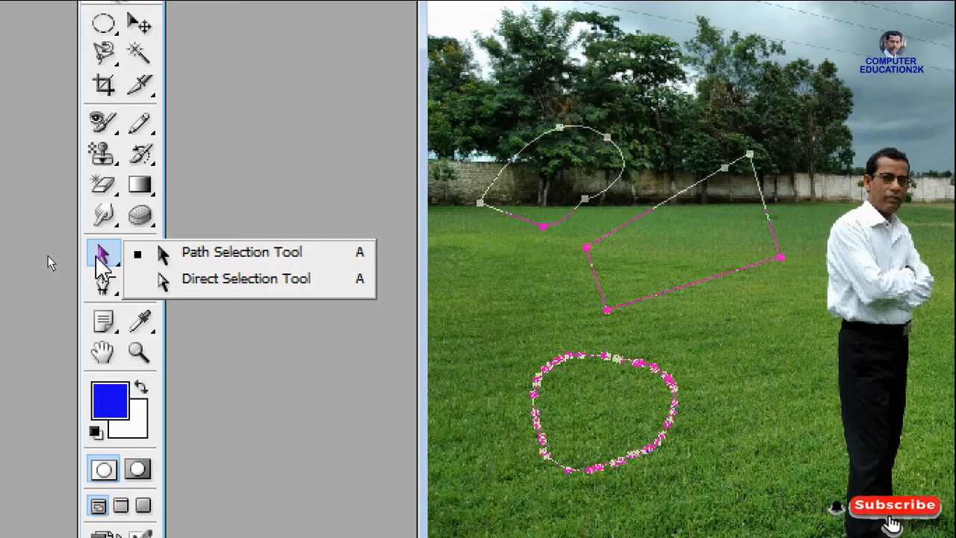
pyautogui.click(214, 254)
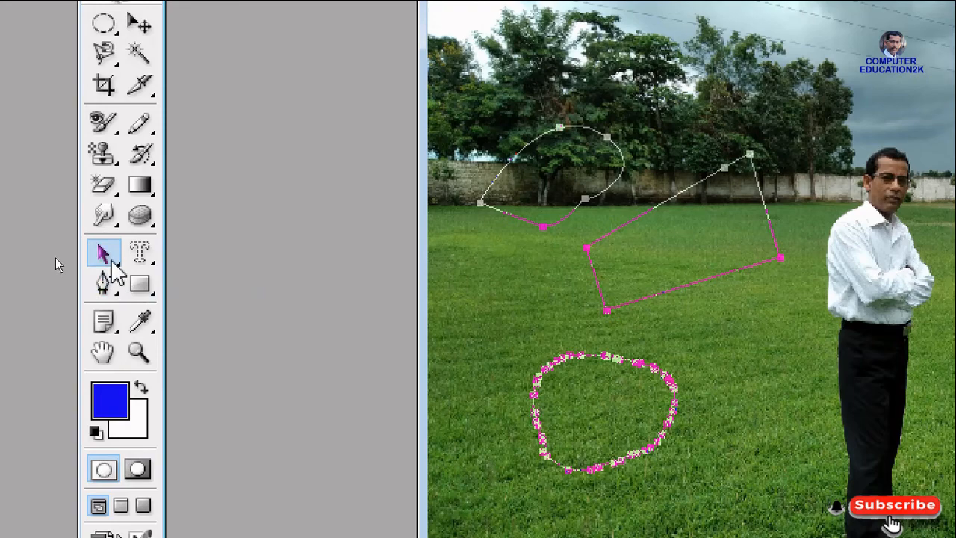
pyautogui.moveTo(108, 260); pyautogui.dragTo(220, 256)
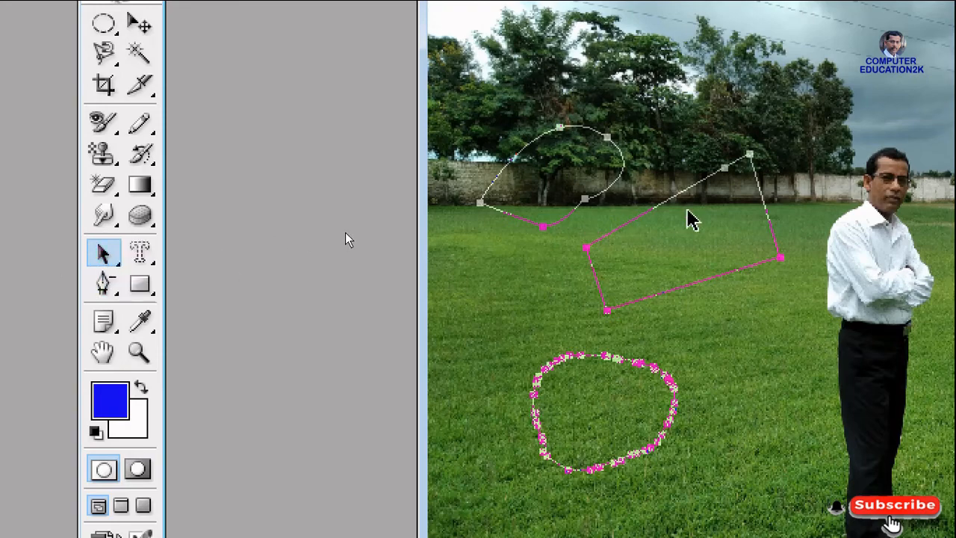
pyautogui.moveTo(691, 193); pyautogui.dragTo(778, 59)
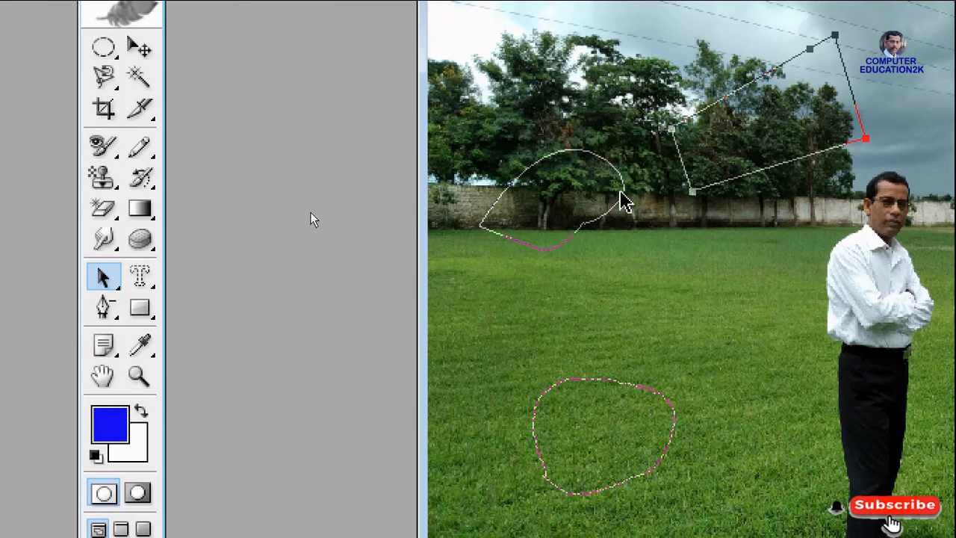
pyautogui.moveTo(625, 204); pyautogui.dragTo(810, 288)
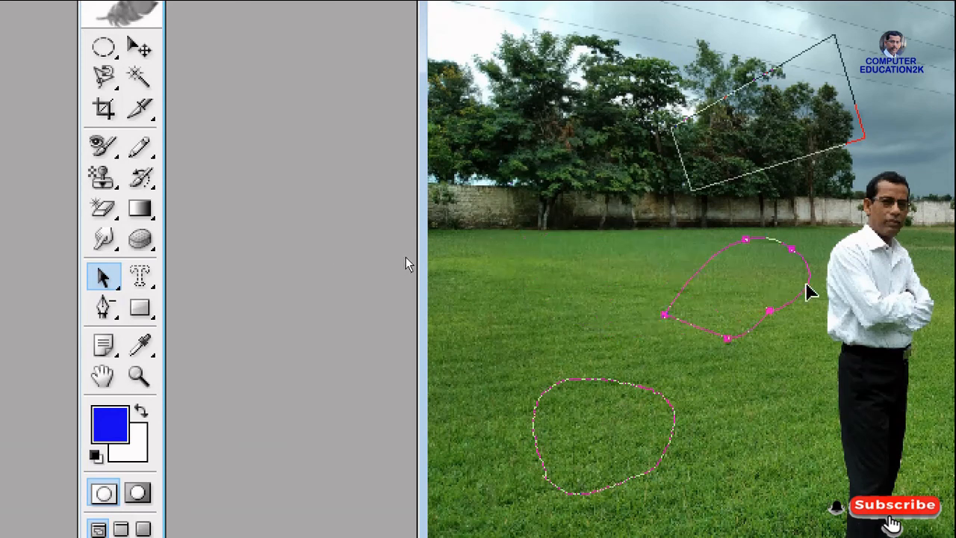
pyautogui.moveTo(584, 396); pyautogui.dragTo(502, 159)
pyautogui.click(689, 191)
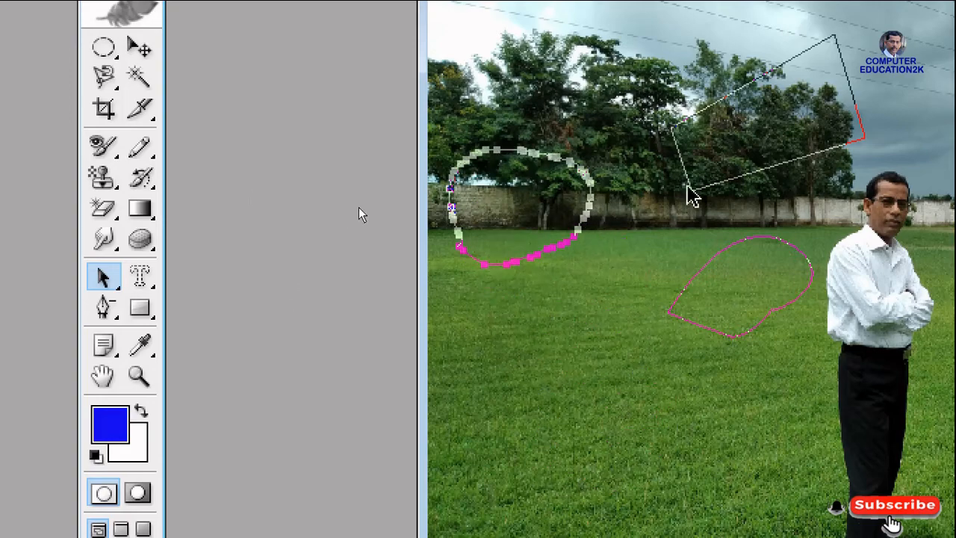
pyautogui.moveTo(725, 191); pyautogui.dragTo(595, 474)
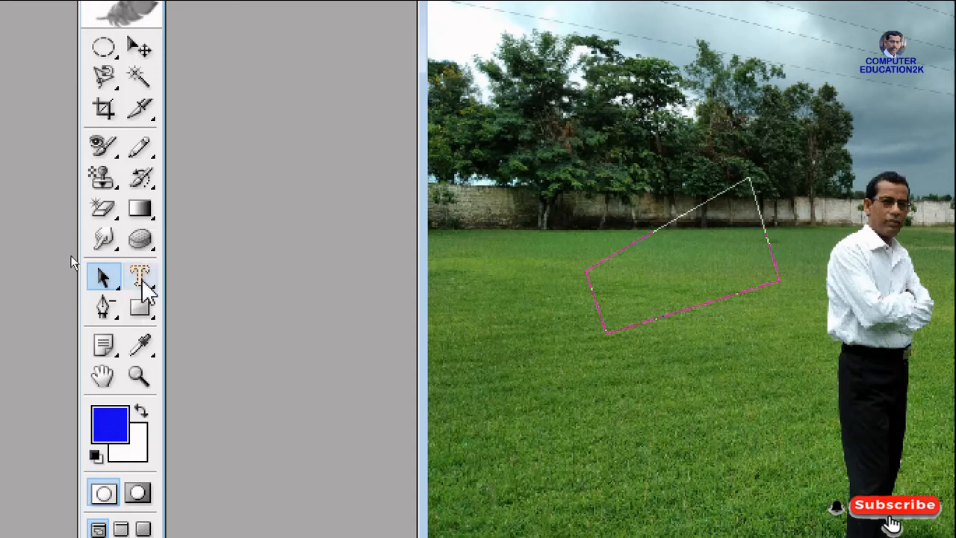
pyautogui.click(142, 282)
pyautogui.click(140, 282)
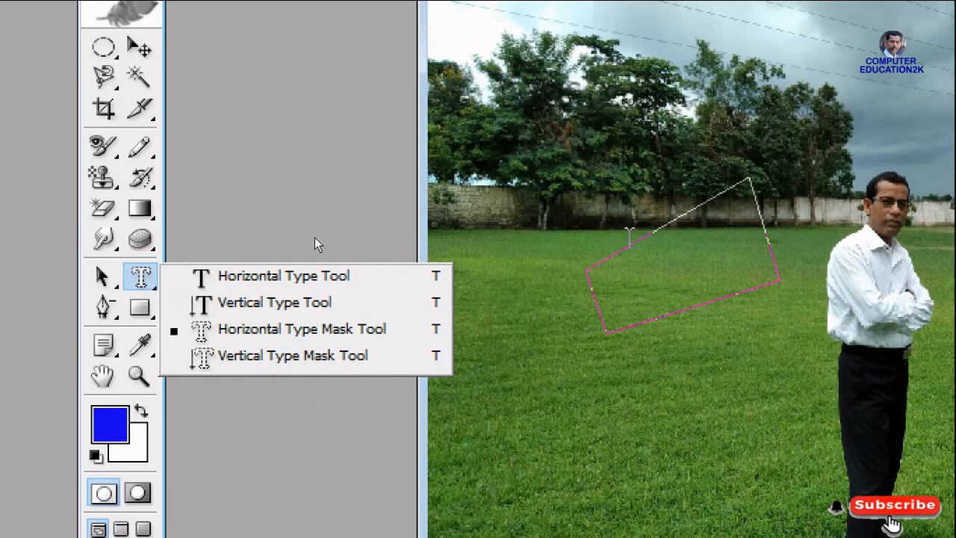
pyautogui.click(102, 277)
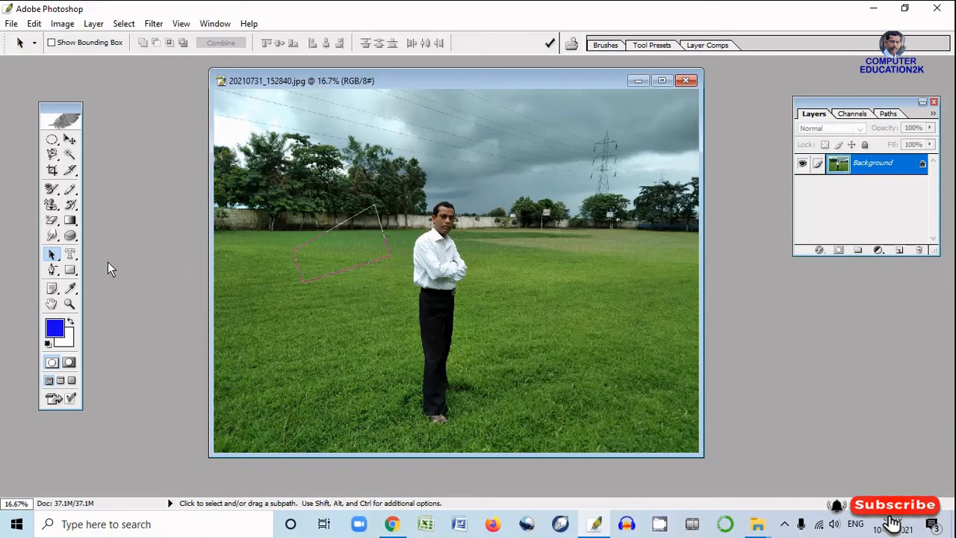
# Set the text colour of the Horizontal Type Tool to yellow F1F338
pyautogui.click(71, 254)
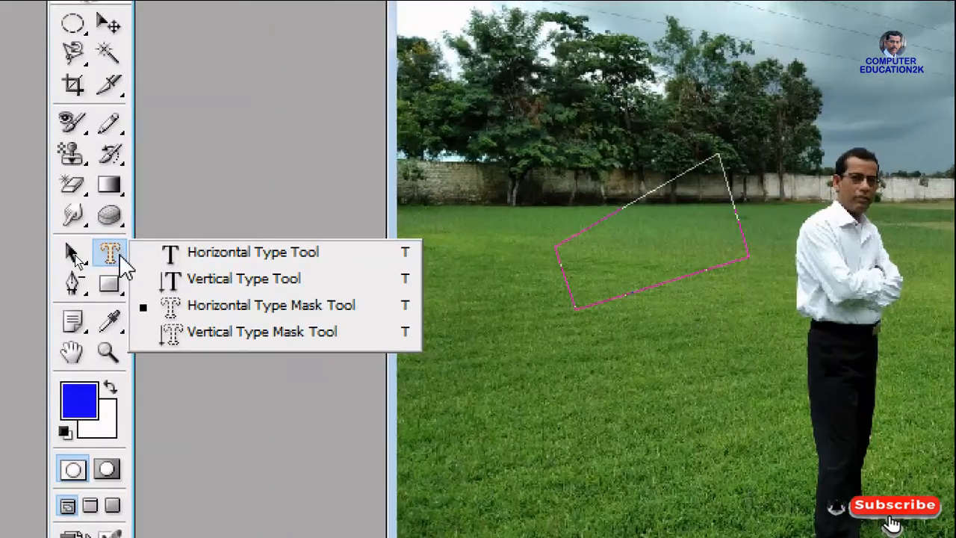
pyautogui.click(220, 256)
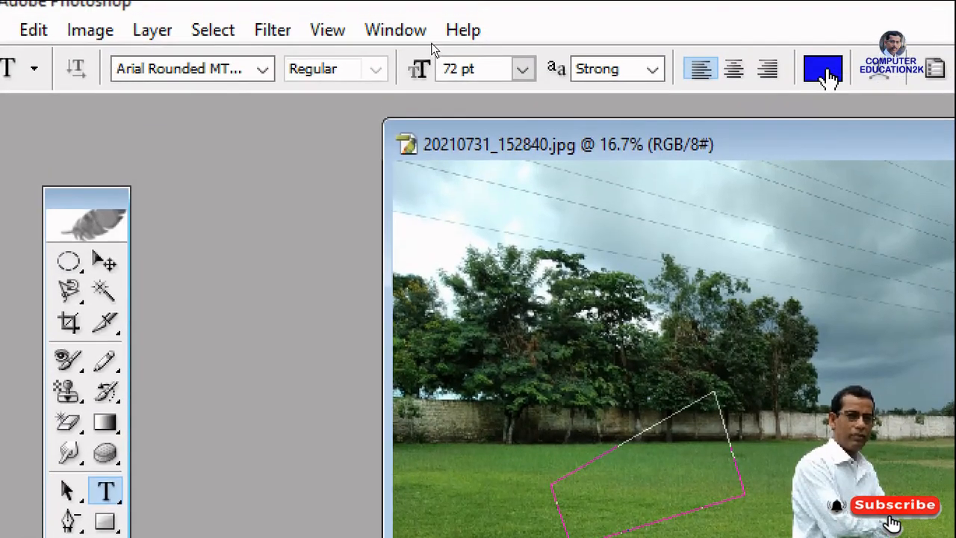
pyautogui.click(829, 60)
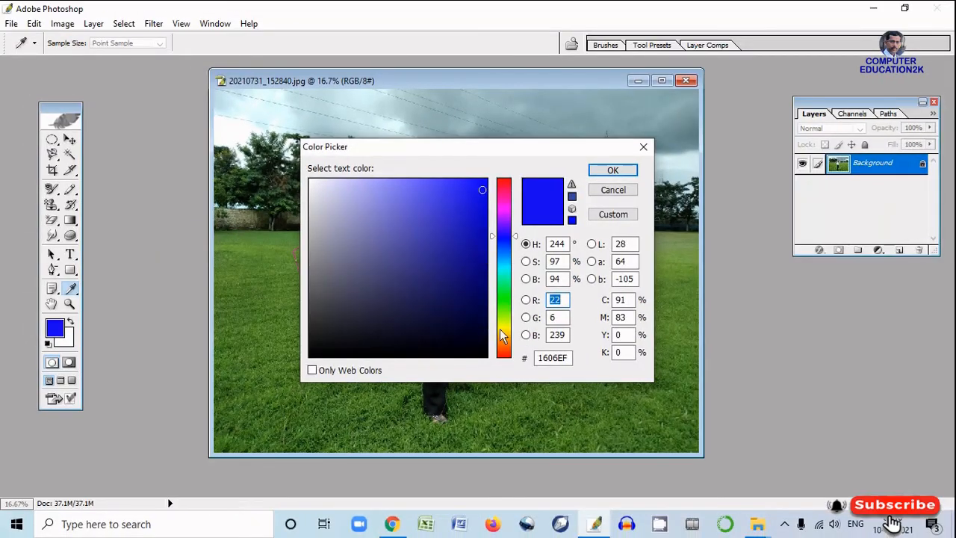
pyautogui.click(501, 329)
pyautogui.click(458, 196)
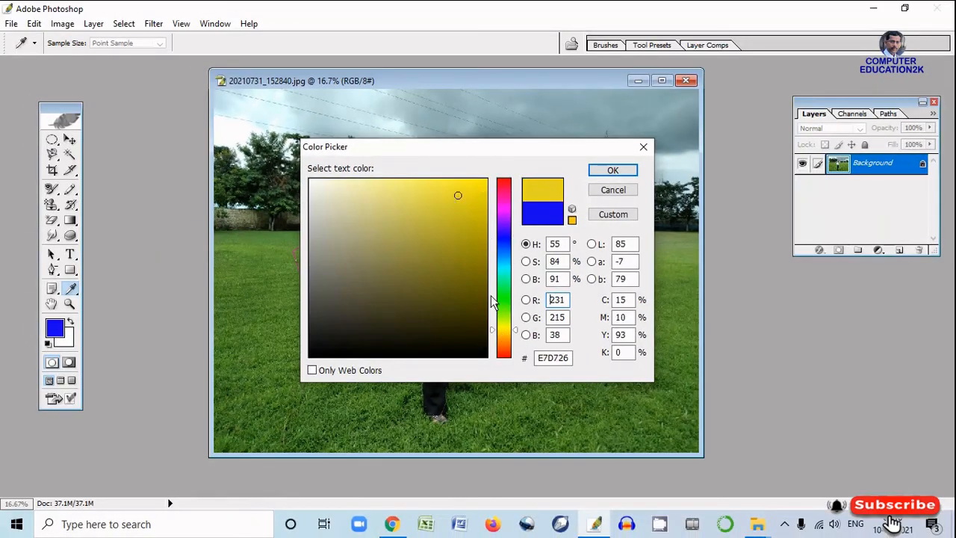
pyautogui.click(500, 326)
pyautogui.click(448, 188)
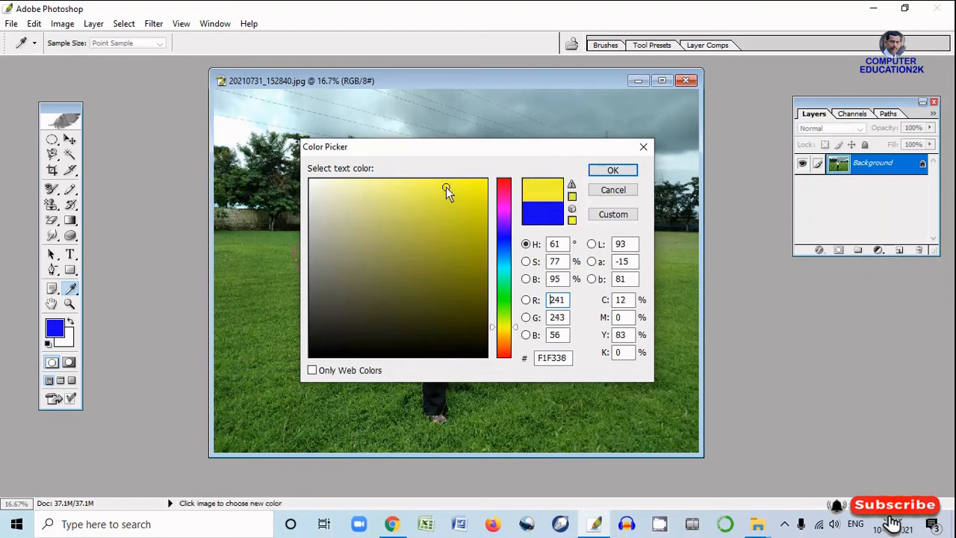
pyautogui.click(608, 170)
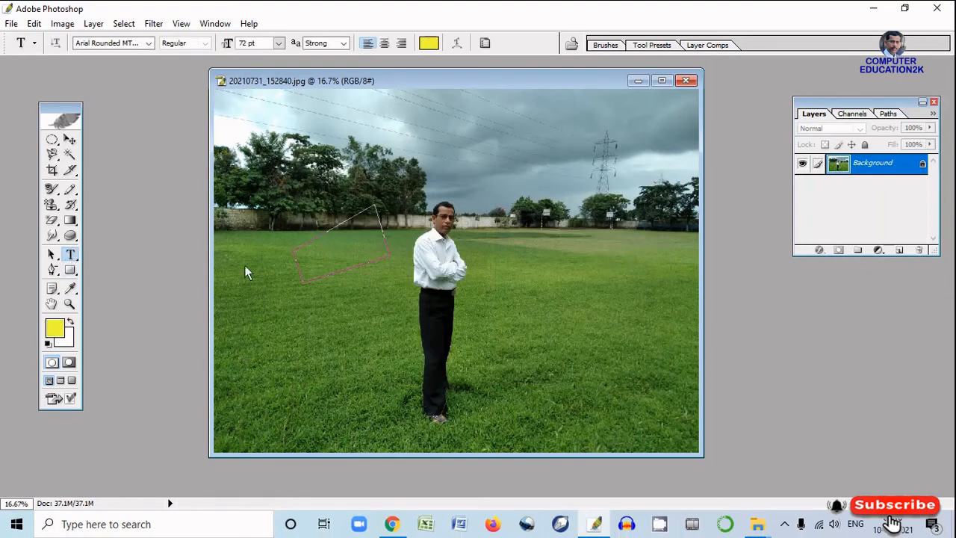
# Add the person's name as 72 pt yellow horizontal text on the grass to the right of the man
pyautogui.click(506, 345)
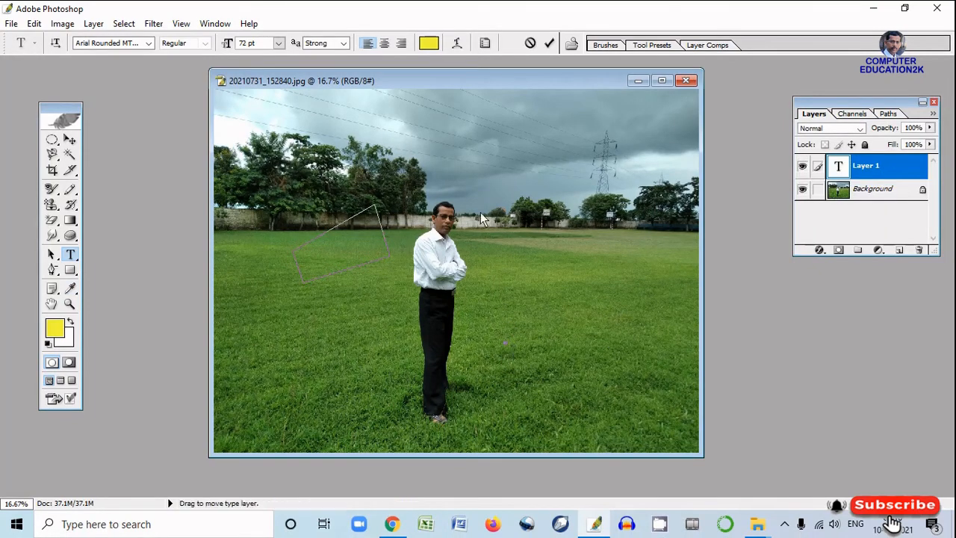
pyautogui.click(279, 44)
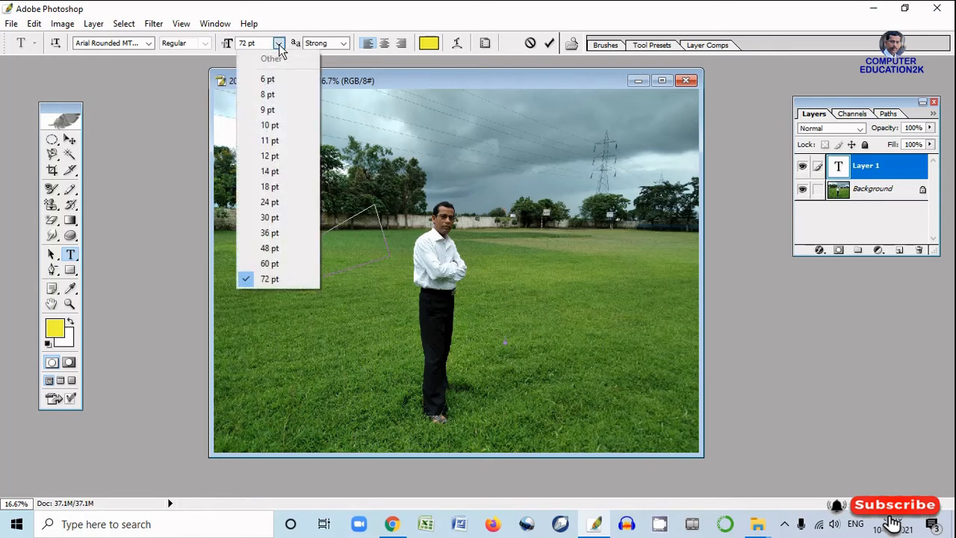
pyautogui.click(291, 263)
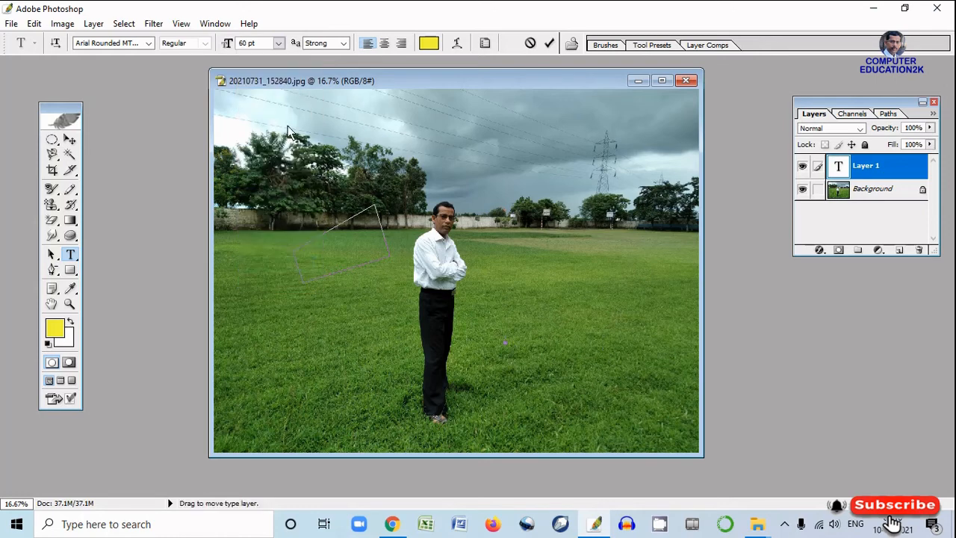
pyautogui.click(278, 44)
pyautogui.click(278, 280)
pyautogui.click(69, 140)
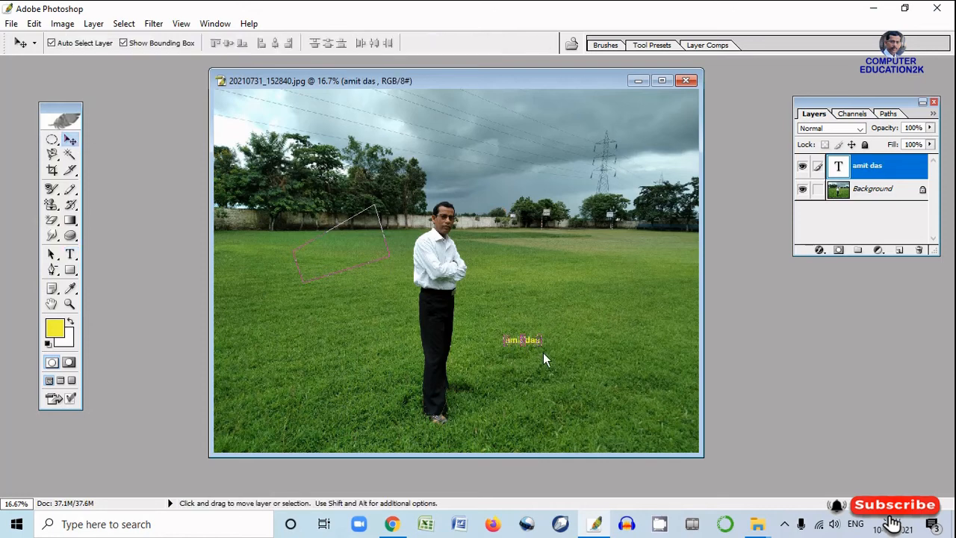
# Enlarge the name text to about 478% width and 802% height and apply the transformation
pyautogui.moveTo(543, 346); pyautogui.dragTo(671, 389)
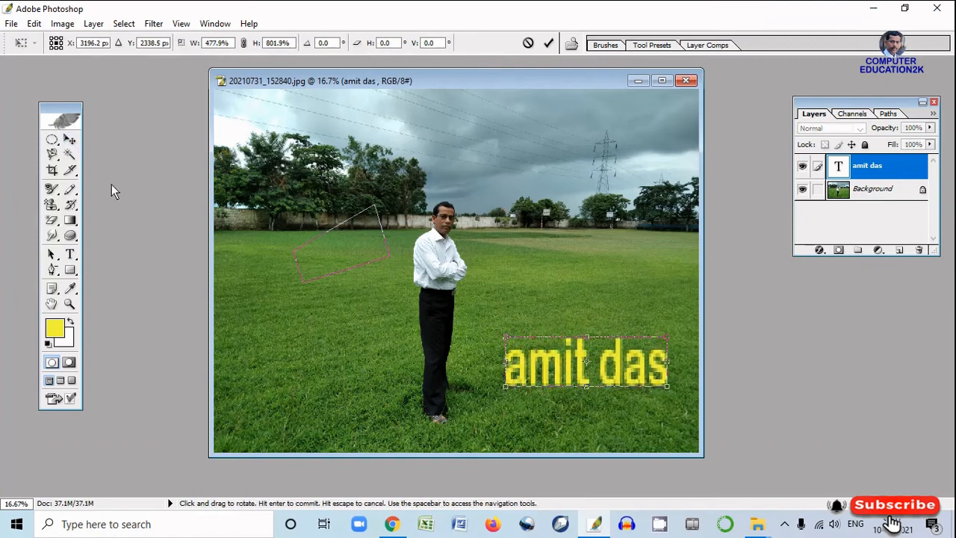
pyautogui.click(70, 140)
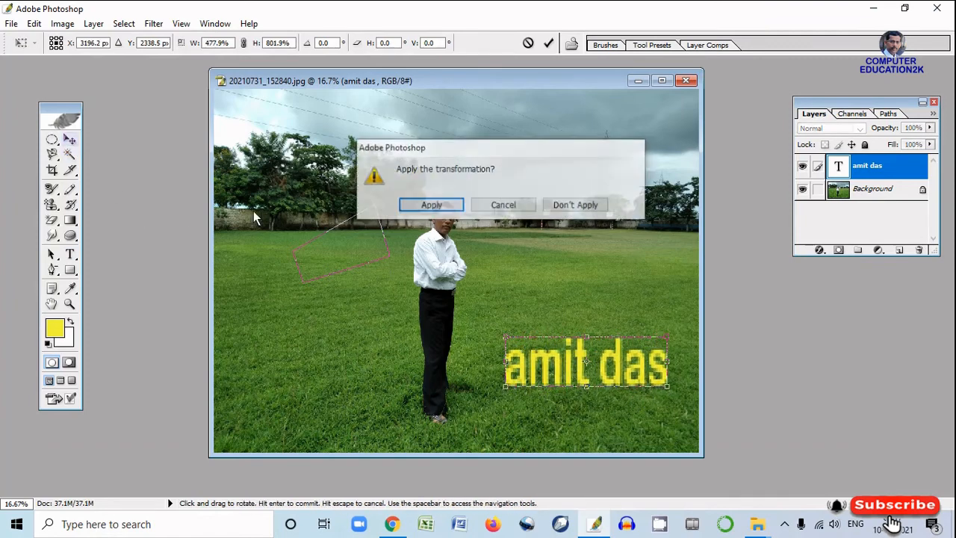
pyautogui.click(430, 206)
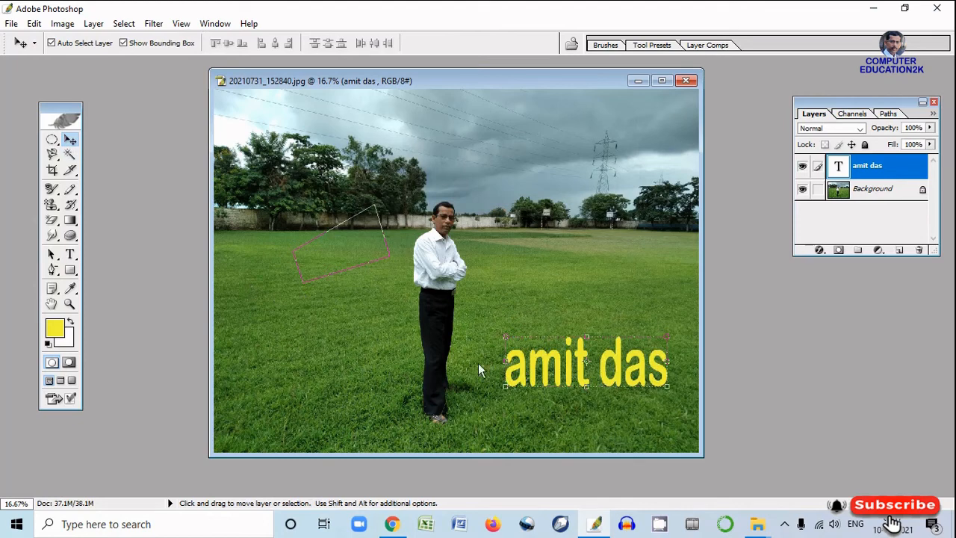
# Add the word "school" as 72 pt yellow text over the trees with the Vertical Type Tool
pyautogui.moveTo(77, 256); pyautogui.dragTo(188, 262)
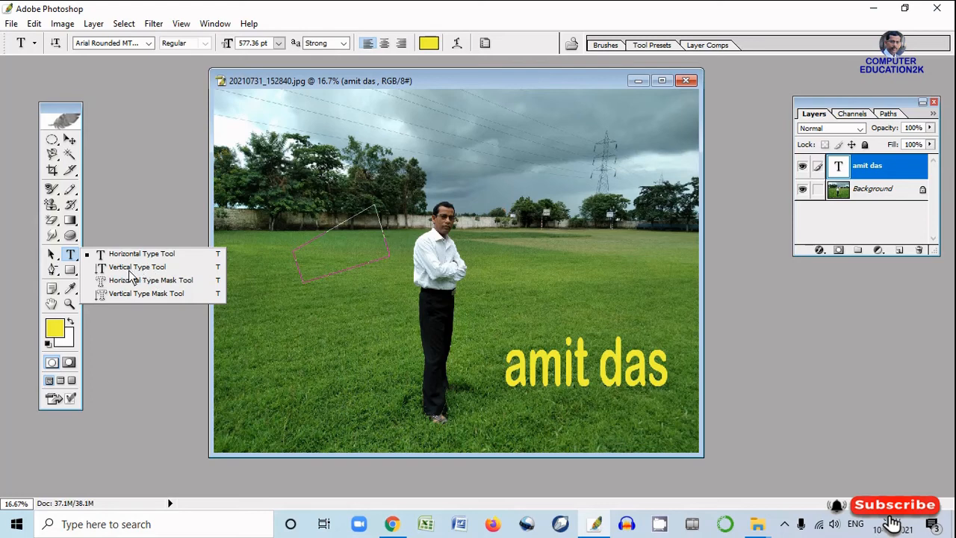
pyautogui.click(131, 268)
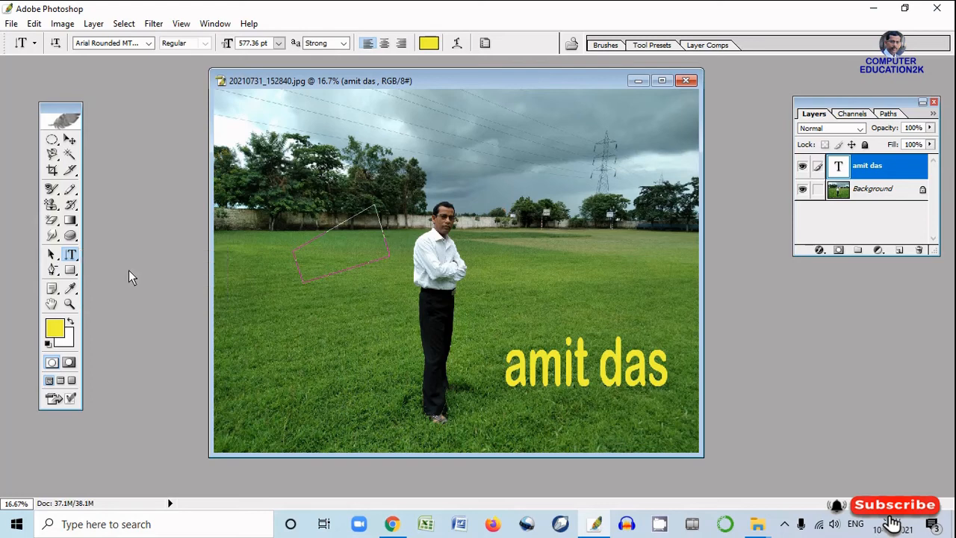
pyautogui.click(296, 158)
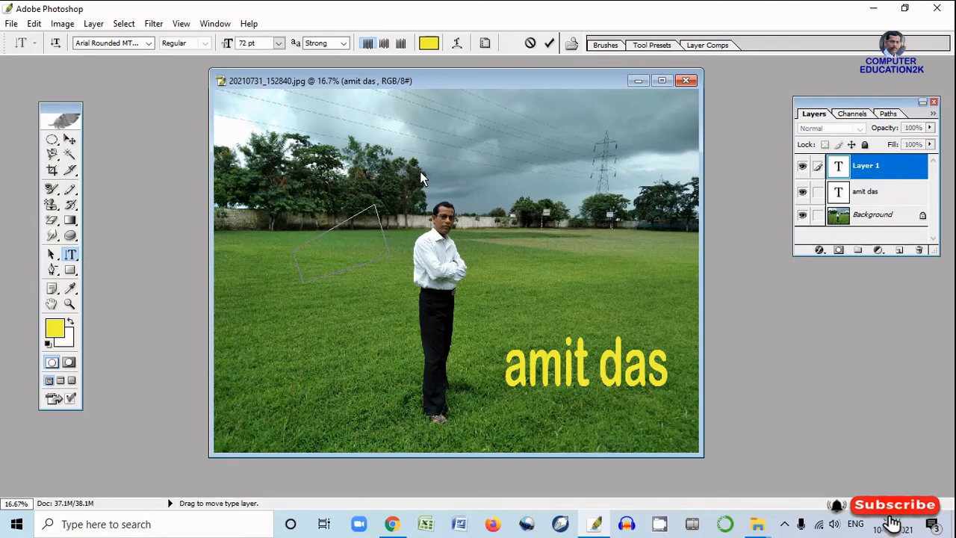
pyautogui.write('school')
pyautogui.click(70, 140)
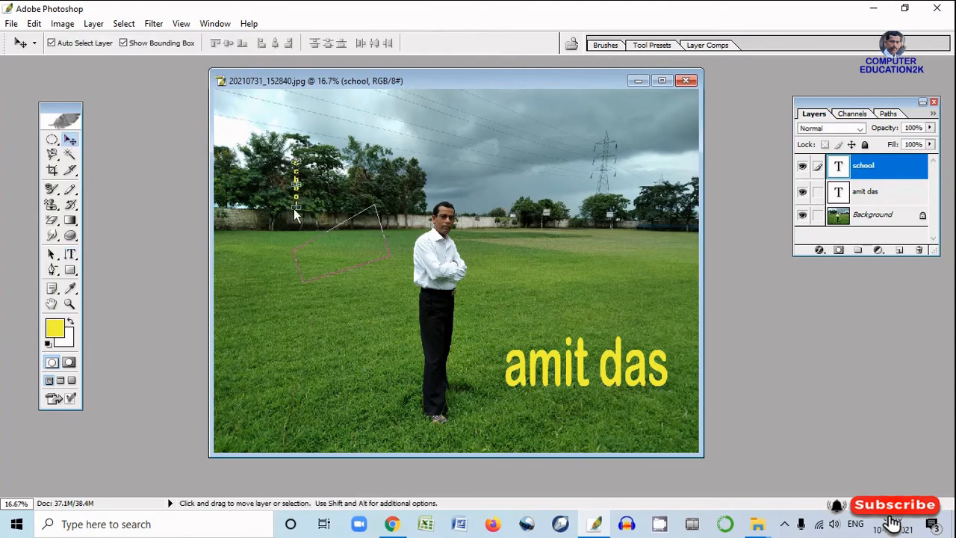
# Enlarge the vertical "school" text to about 961% width and 481% height and apply the transformation
pyautogui.moveTo(298, 214); pyautogui.dragTo(336, 382)
pyautogui.click(69, 139)
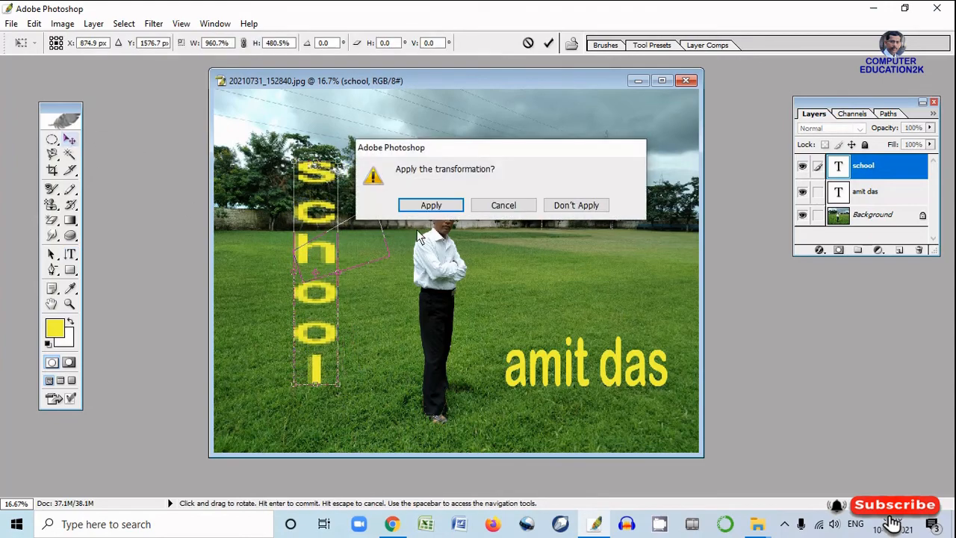
pyautogui.click(431, 206)
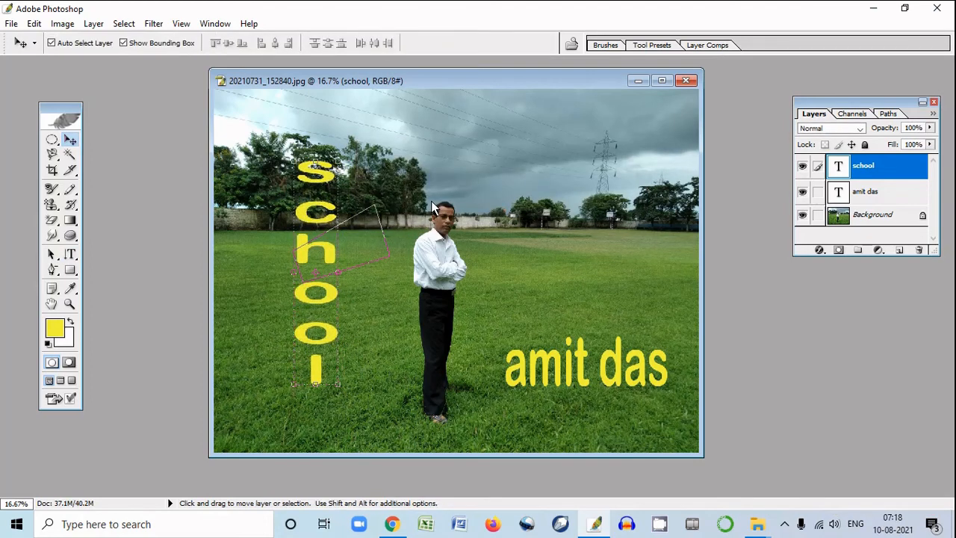
# Undo the vertical "school" text and the enlargement of the name text
pyautogui.press('Delete')
pyautogui.hotkey('ctrl', 'alt', 'z')
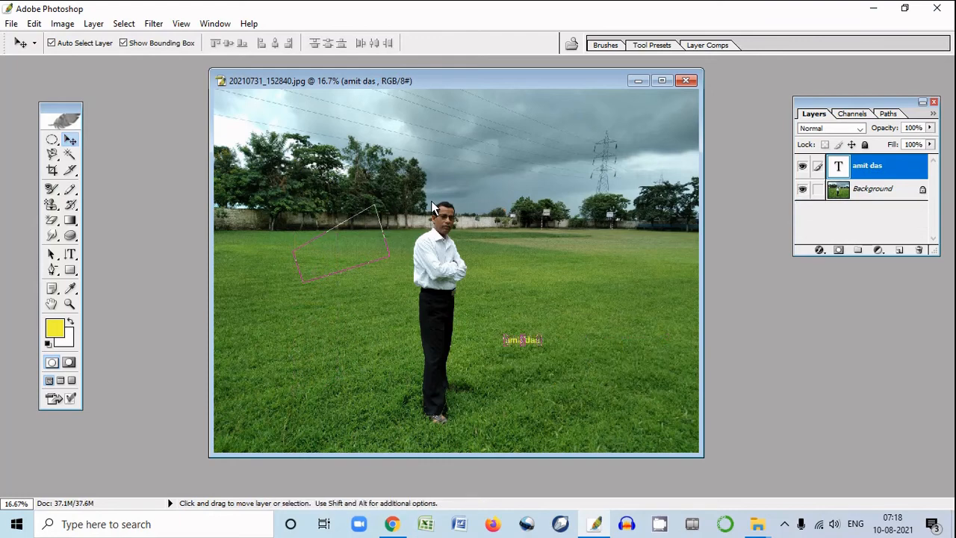
# Create a text-shaped selection of the person's full name at 72 pt on the grass left of the man with the Horizontal Type Mask Tool
pyautogui.click(78, 257)
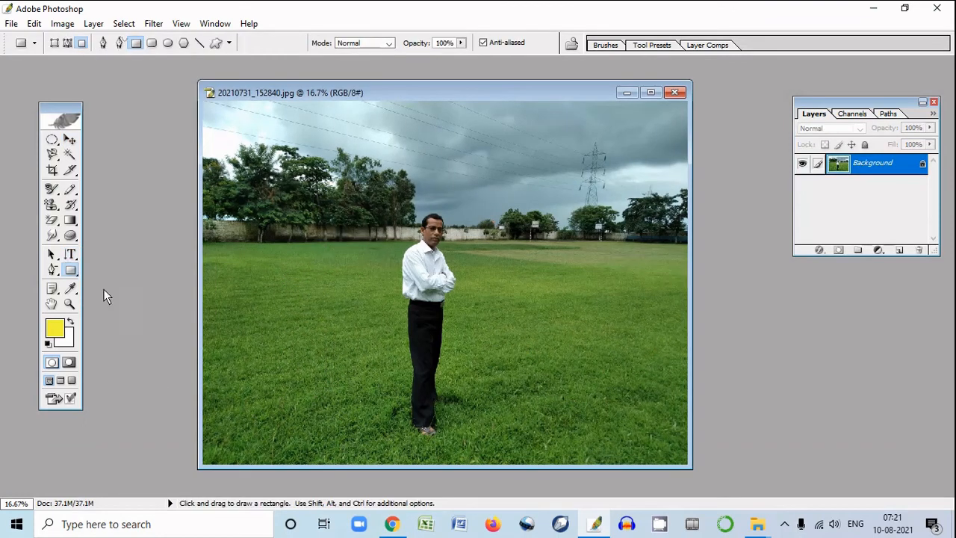
pyautogui.click(73, 257)
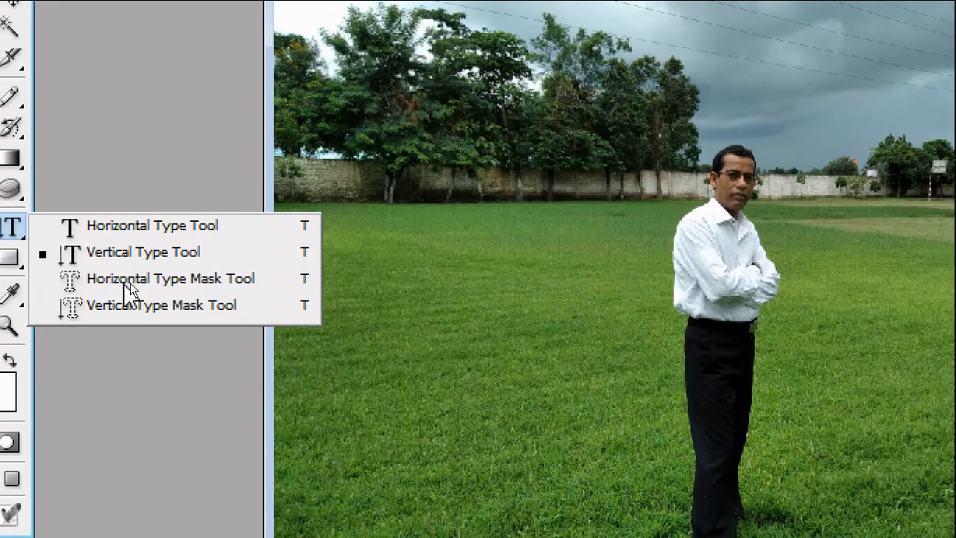
pyautogui.click(126, 280)
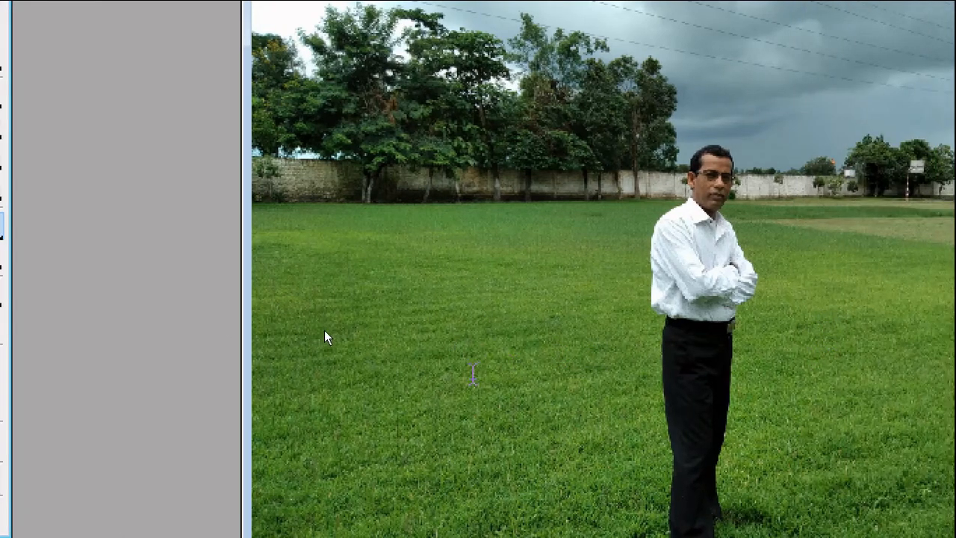
pyautogui.click(301, 389)
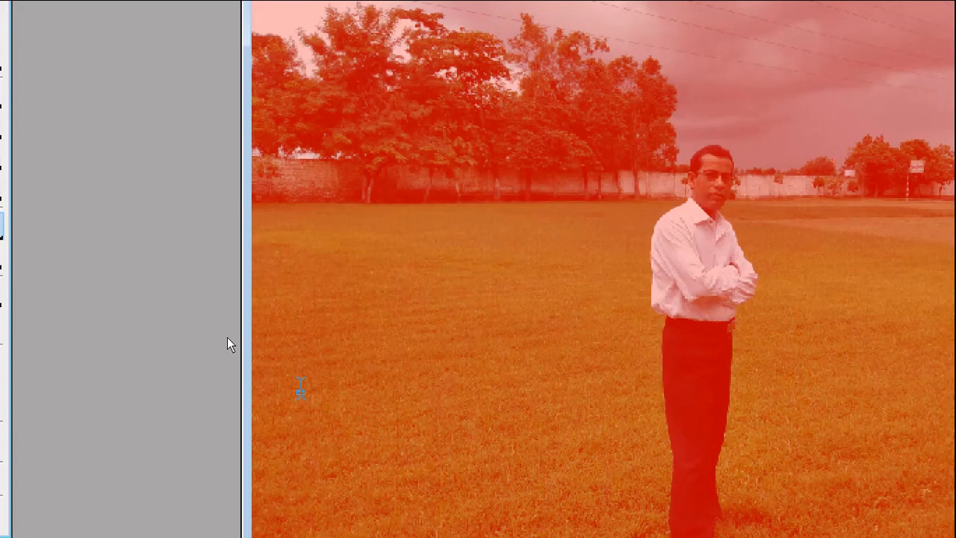
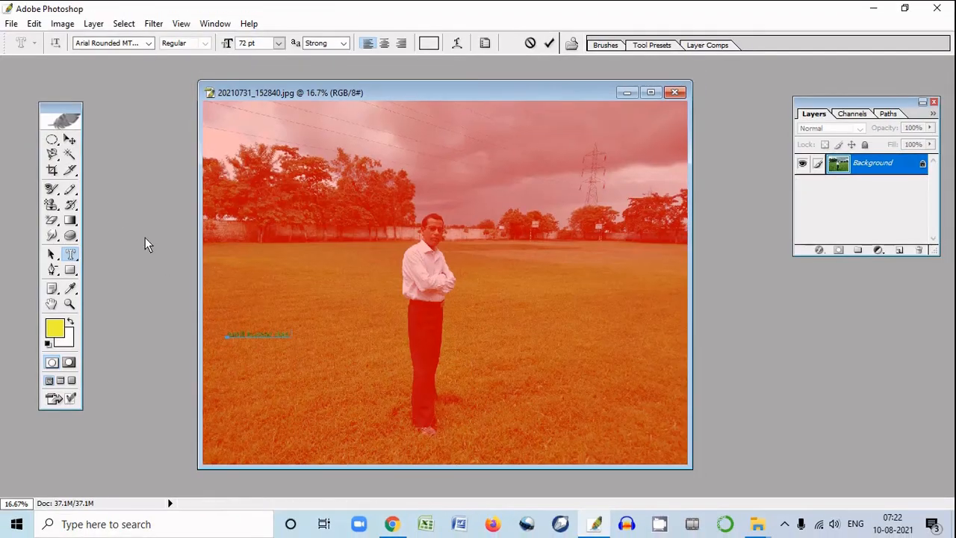
pyautogui.click(70, 140)
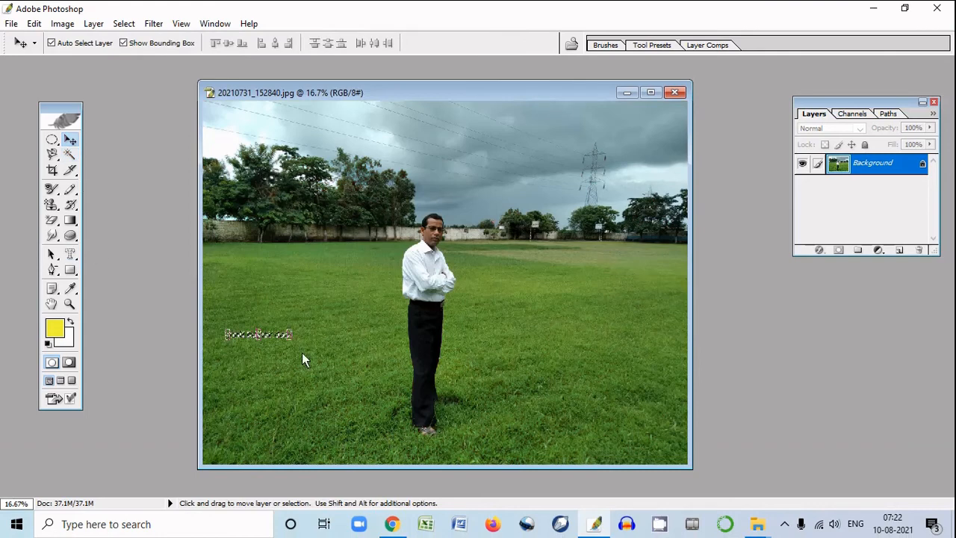
# Enlarge the text-shaped grass selection to about 278% width and 744% height, move it into the sky and apply the transformation
pyautogui.hotkey('ctrl', 't')
pyautogui.moveTo(289, 338); pyautogui.dragTo(399, 379)
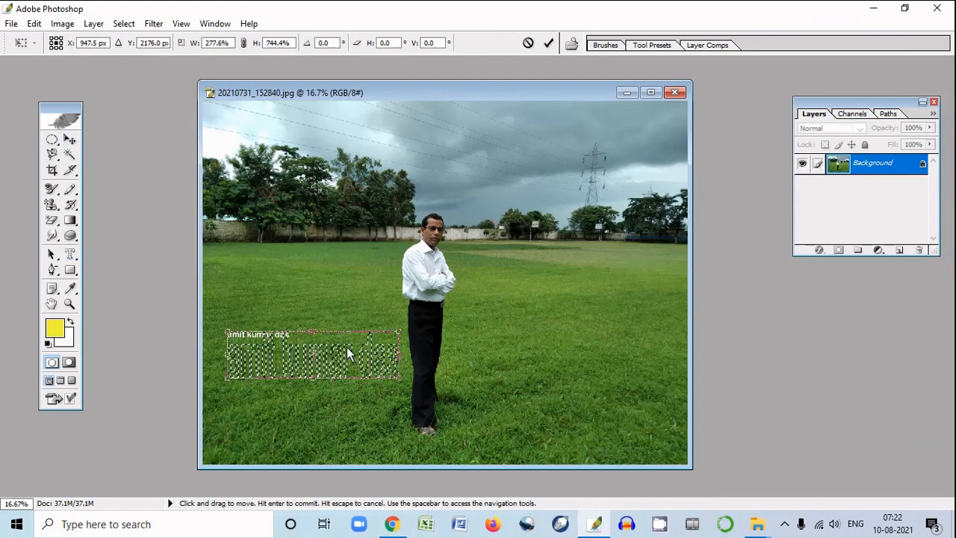
pyautogui.moveTo(353, 340); pyautogui.dragTo(562, 146)
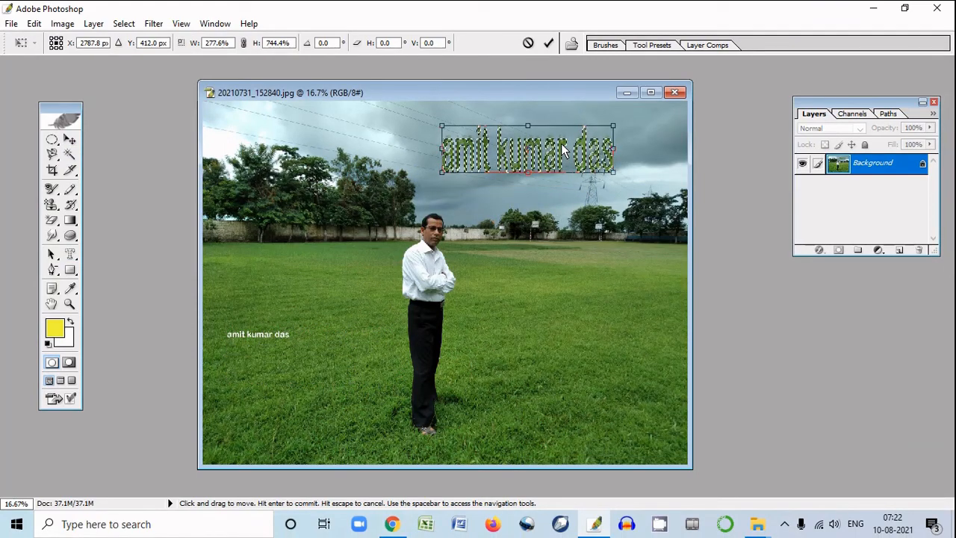
pyautogui.press('Return')
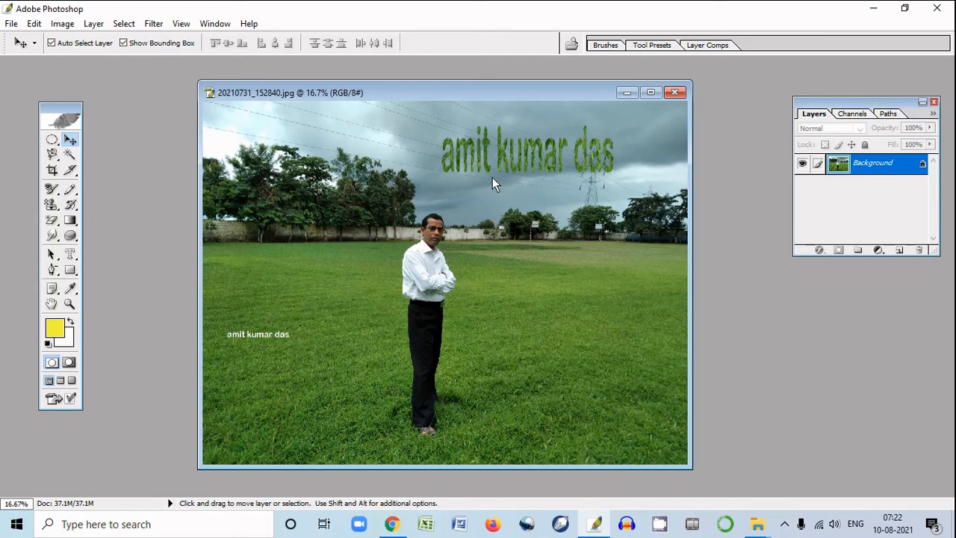
# Draw a yellow rectangle on the grass left of the man with the Rectangle Tool
pyautogui.click(79, 257)
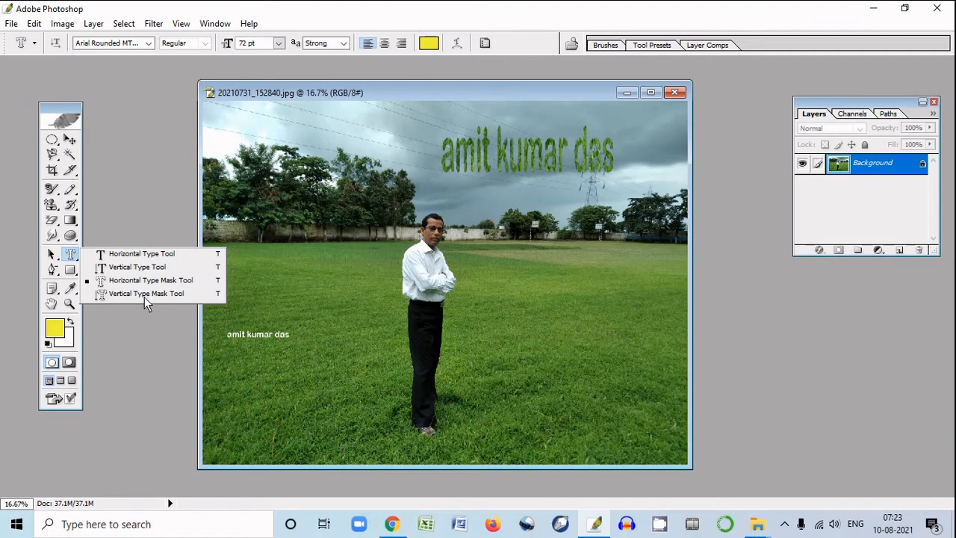
pyautogui.click(72, 272)
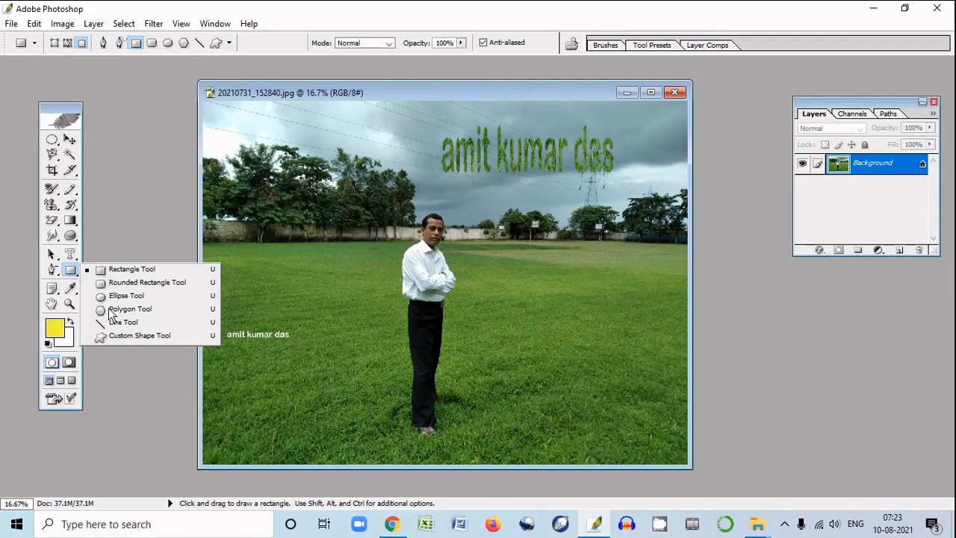
pyautogui.click(114, 271)
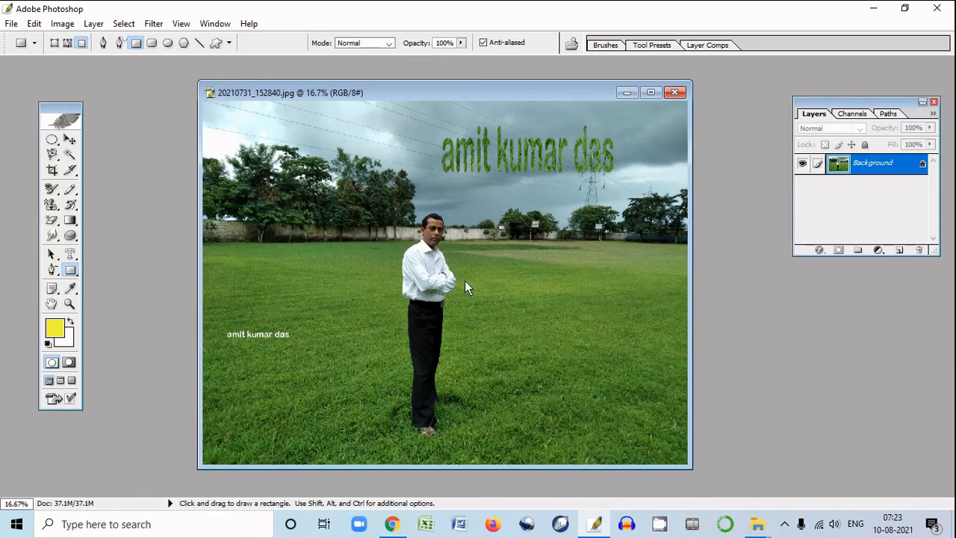
pyautogui.moveTo(272, 253); pyautogui.dragTo(382, 356)
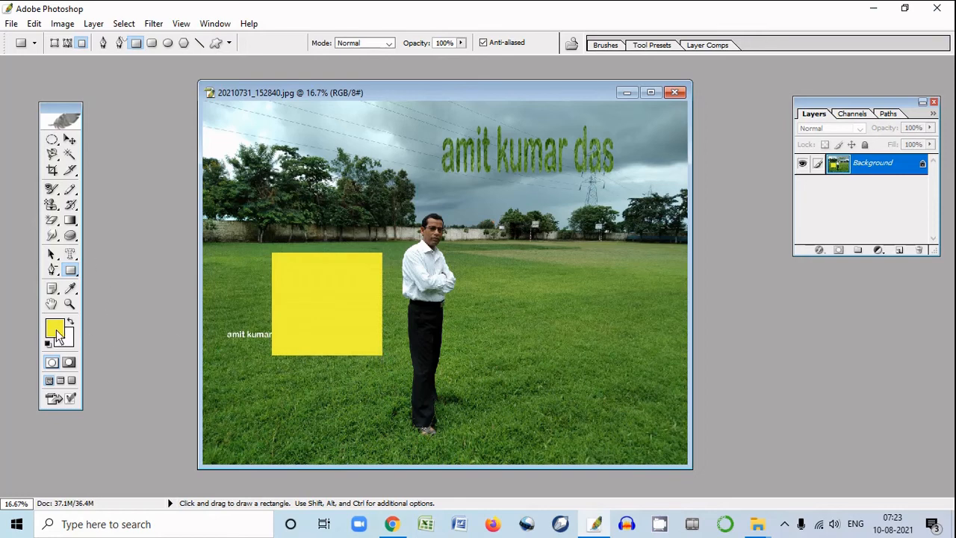
# Draw a smaller yellow rounded rectangle with a 10 px radius on the grass right of the man
pyautogui.click(71, 273)
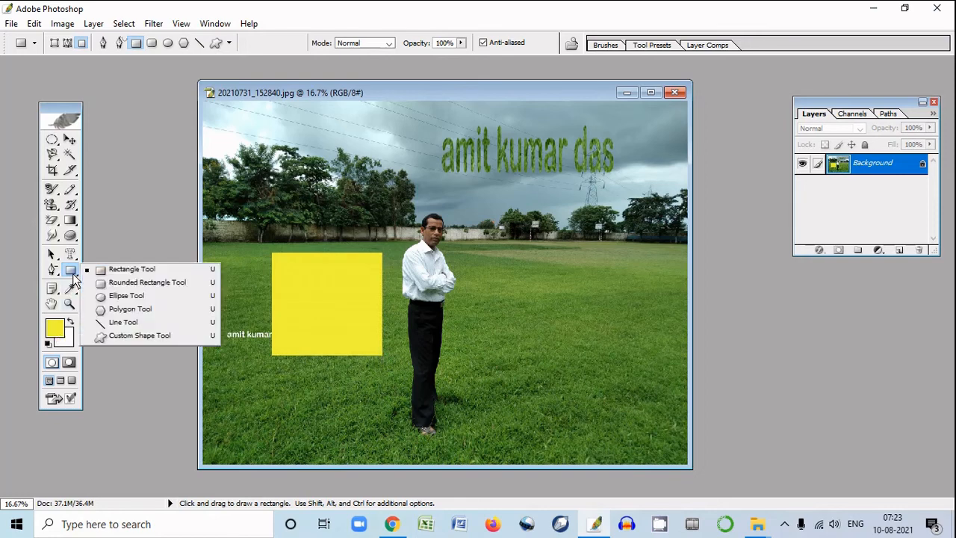
pyautogui.click(138, 284)
pyautogui.moveTo(500, 289); pyautogui.dragTo(593, 367)
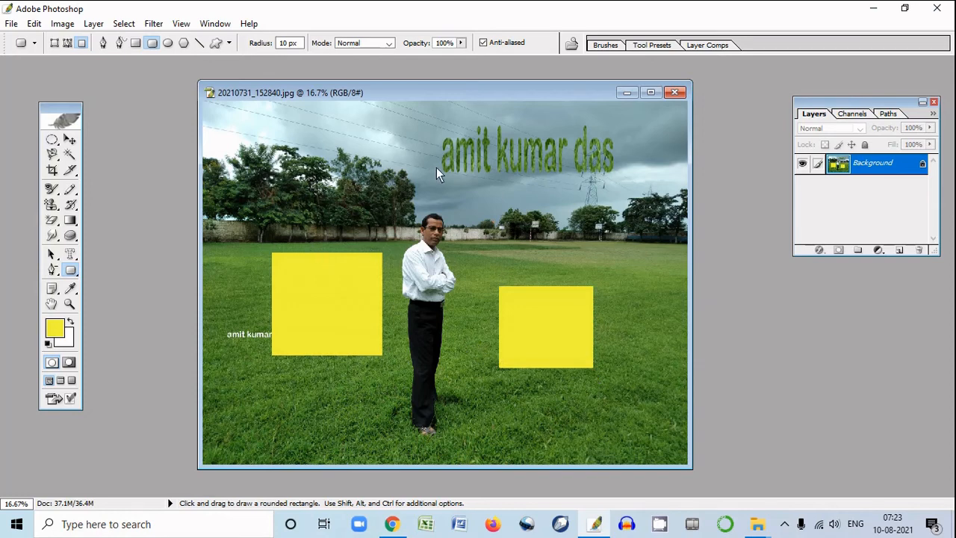
# Close the photo and draw a yellow ellipse on the upper half of the blank Untitled-1 canvas with the Ellipse Tool
pyautogui.rightClick(77, 272)
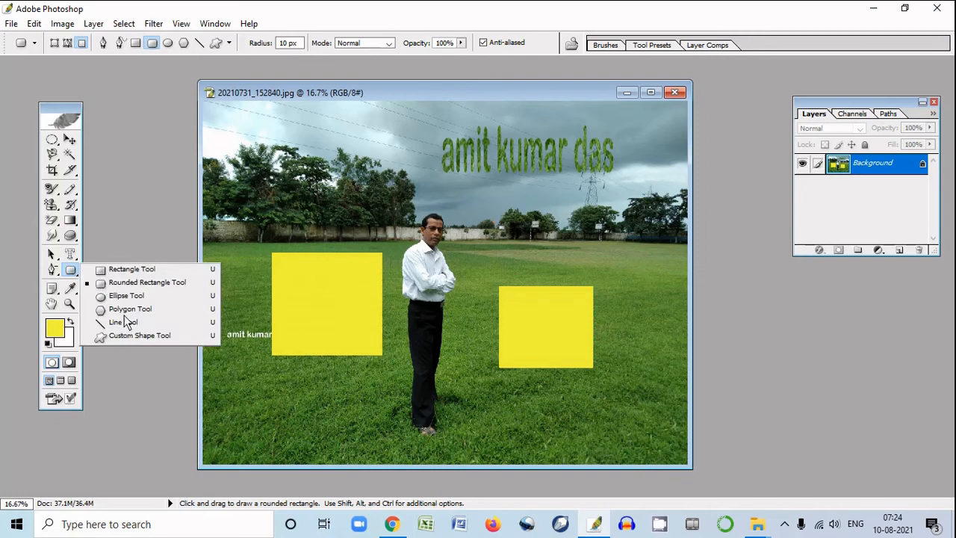
pyautogui.click(672, 94)
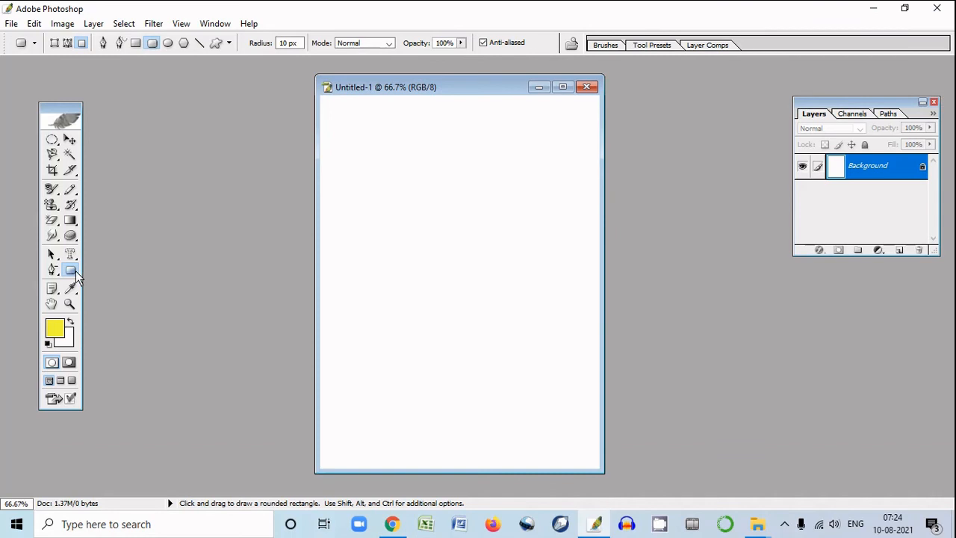
pyautogui.moveTo(77, 276); pyautogui.dragTo(124, 296)
pyautogui.moveTo(394, 179); pyautogui.dragTo(501, 267)
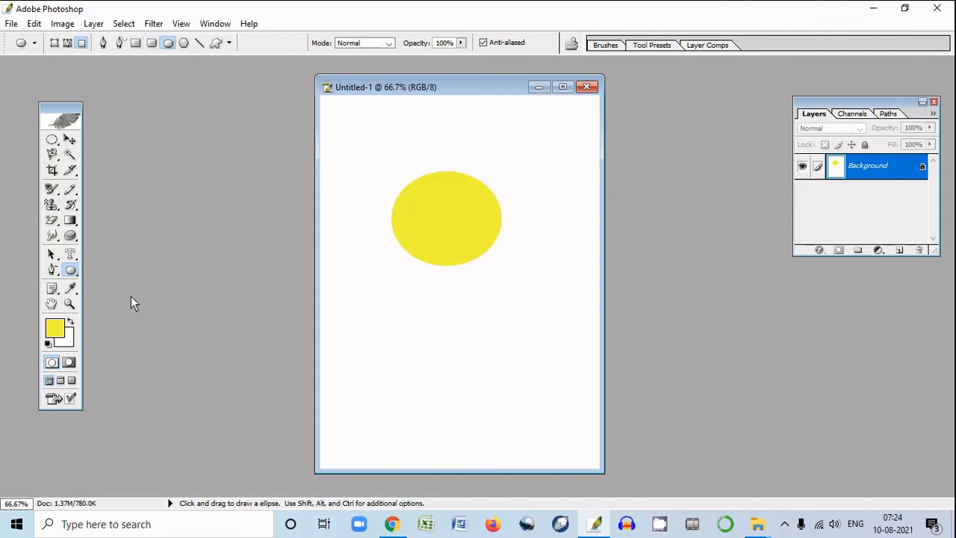
# Change the foreground color to a bright, saturated blue with a hue of 240°
pyautogui.click(54, 327)
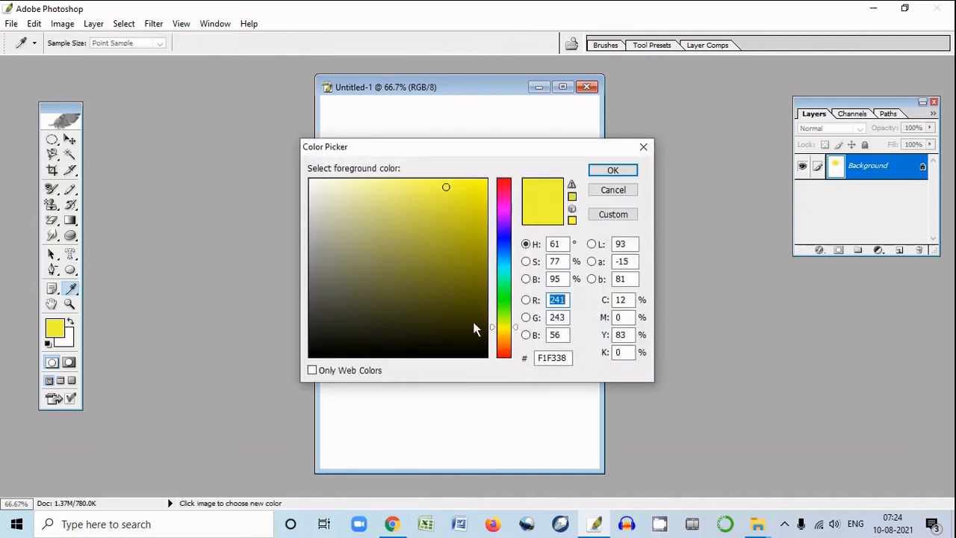
pyautogui.moveTo(504, 292); pyautogui.dragTo(509, 237)
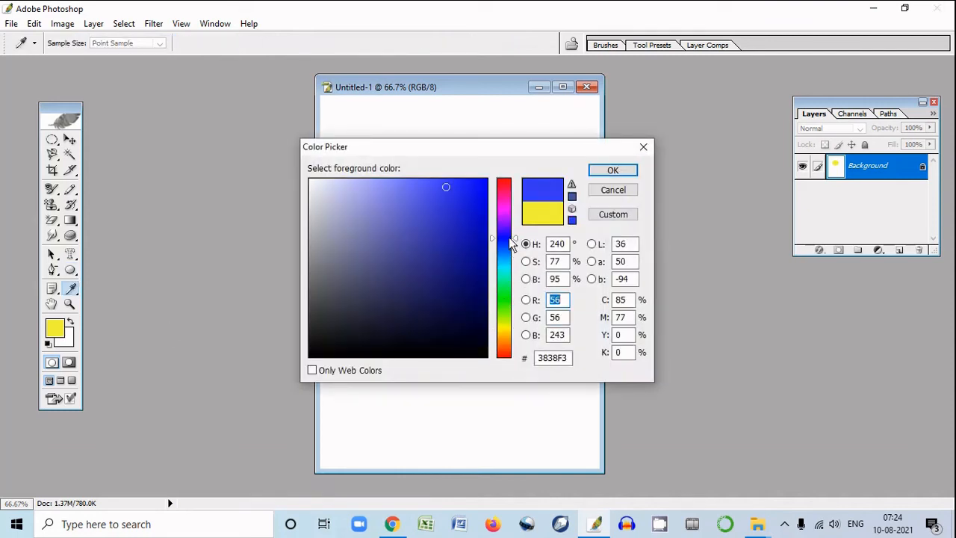
pyautogui.click(474, 187)
pyautogui.click(613, 170)
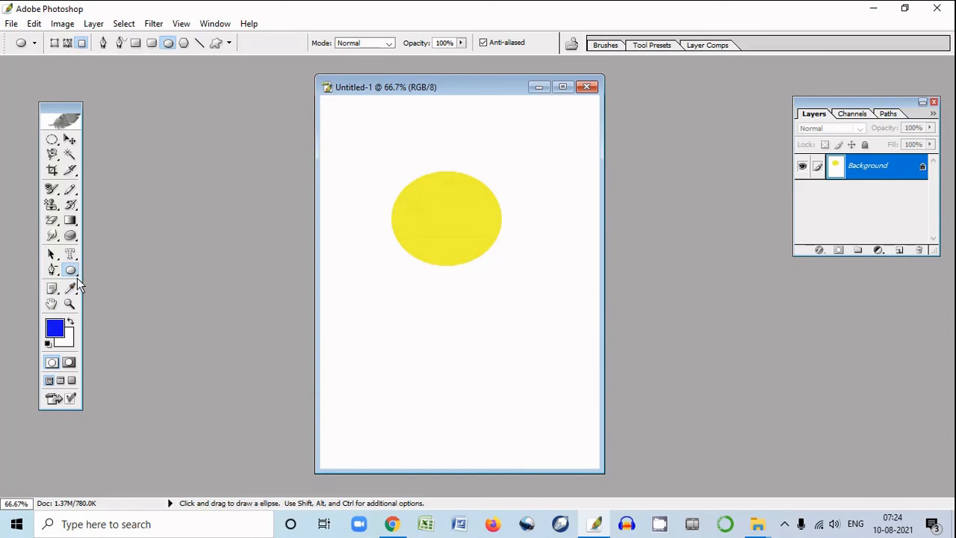
# Draw a large and a small five-sided blue polygon overlapping the yellow ellipse with the Polygon Tool
pyautogui.click(77, 273)
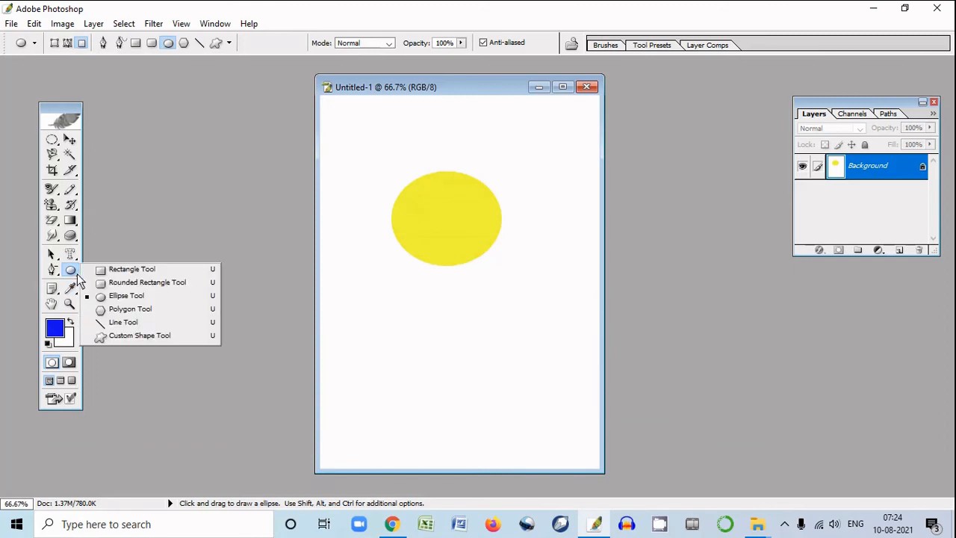
pyautogui.click(130, 309)
pyautogui.moveTo(373, 336); pyautogui.dragTo(454, 409)
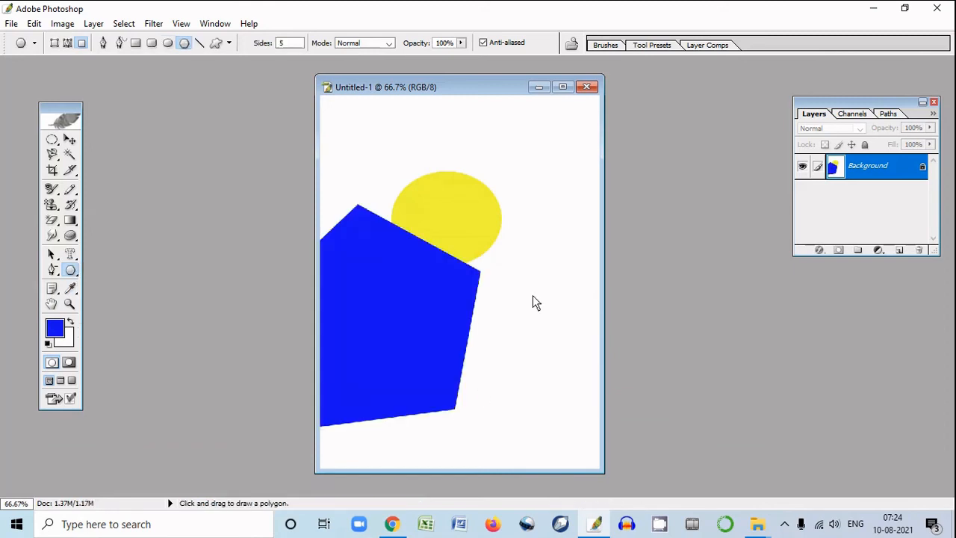
pyautogui.moveTo(510, 243); pyautogui.dragTo(532, 268)
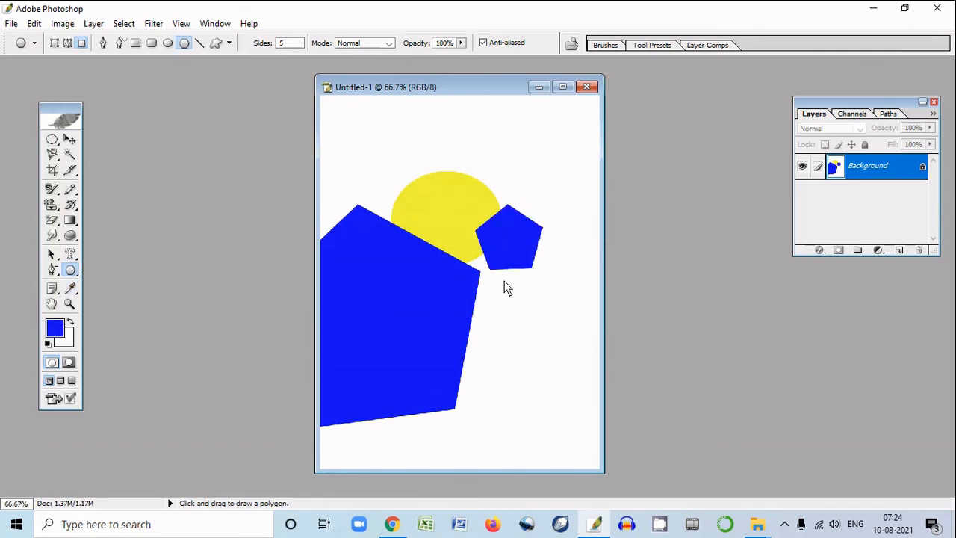
# Draw a slightly sloping 1 px blue line above the yellow ellipse with the Line Tool
pyautogui.click(76, 278)
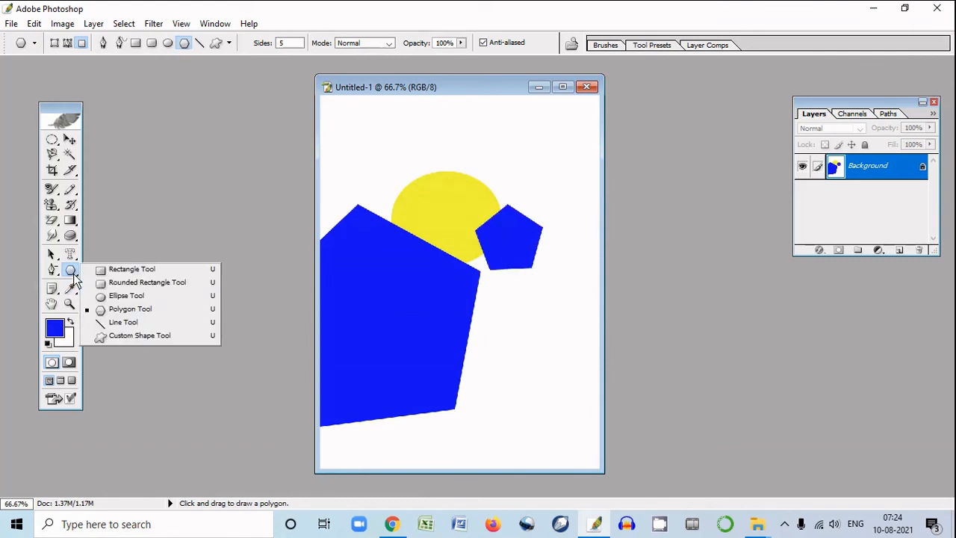
pyautogui.click(130, 323)
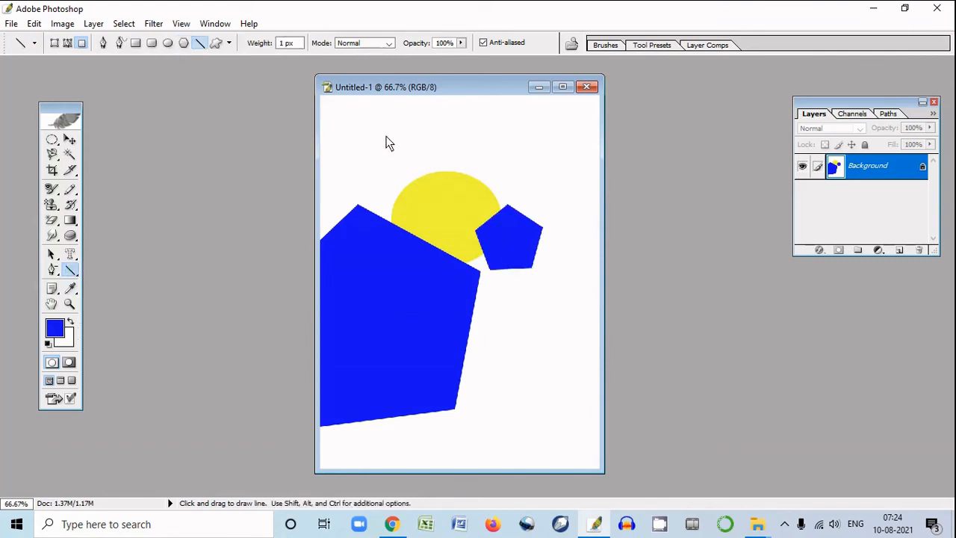
pyautogui.moveTo(387, 136); pyautogui.dragTo(493, 149)
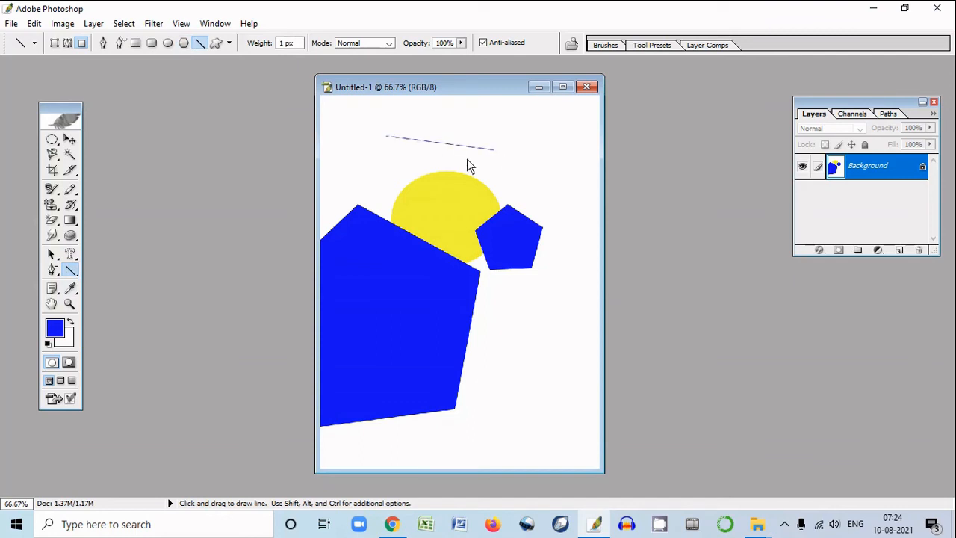
# Draw a blue heart over the line above the ellipse with the Custom Shape Tool
pyautogui.click(76, 276)
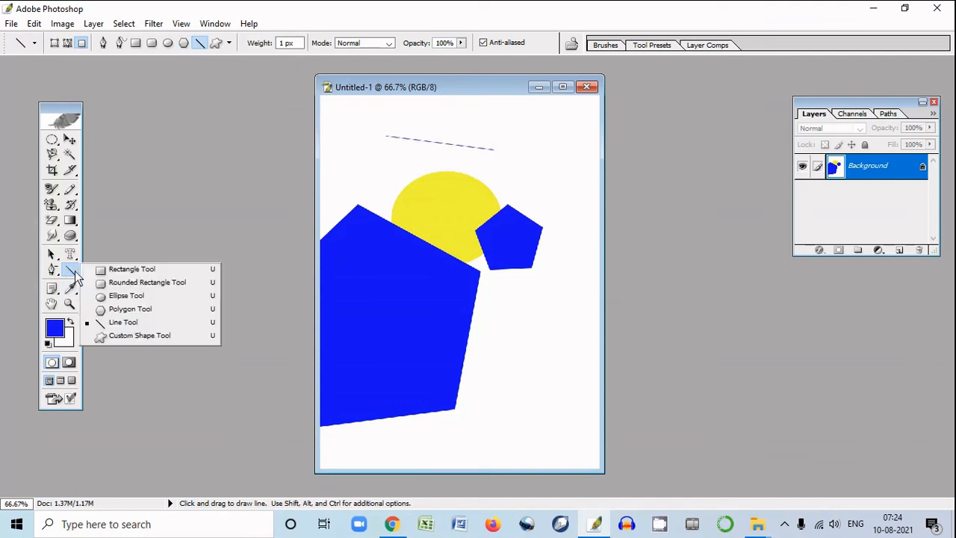
pyautogui.click(140, 338)
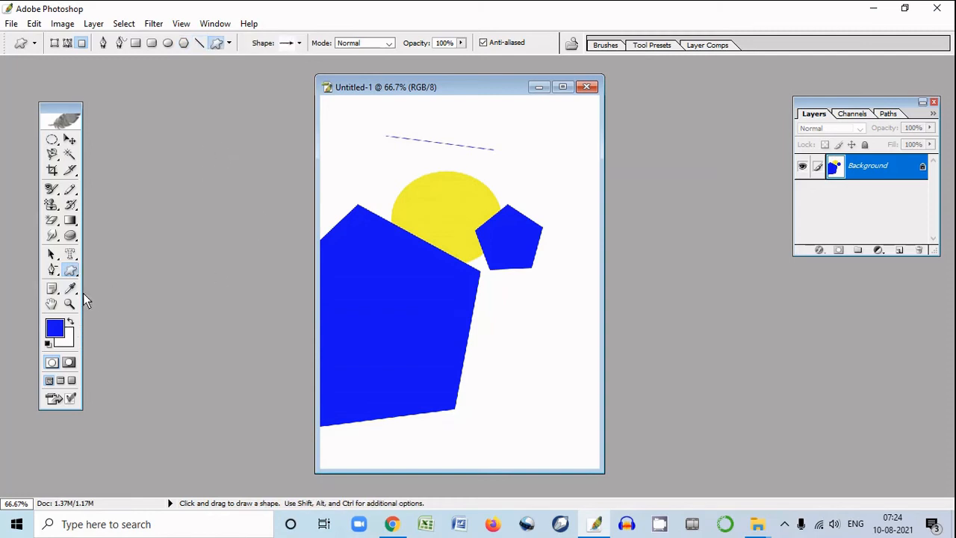
pyautogui.click(72, 273)
pyautogui.click(134, 337)
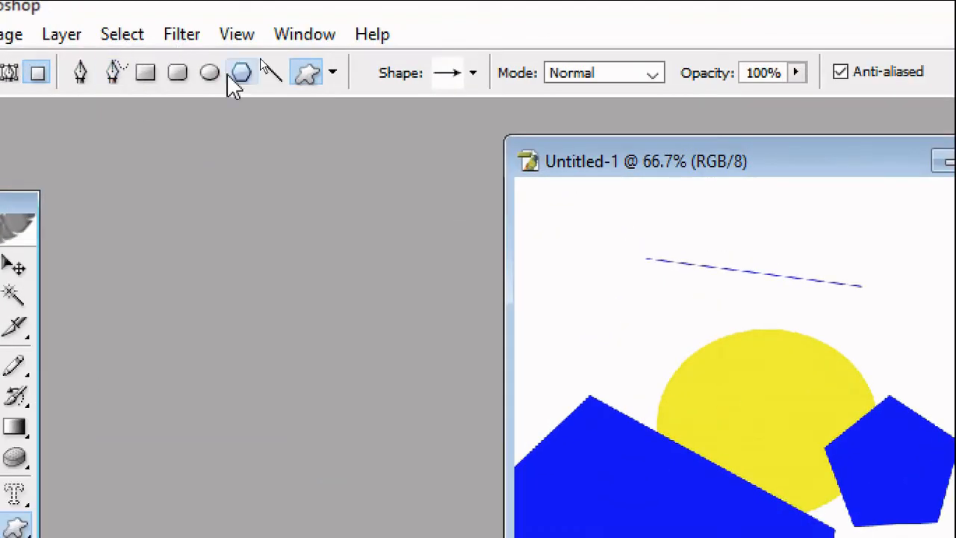
pyautogui.click(332, 72)
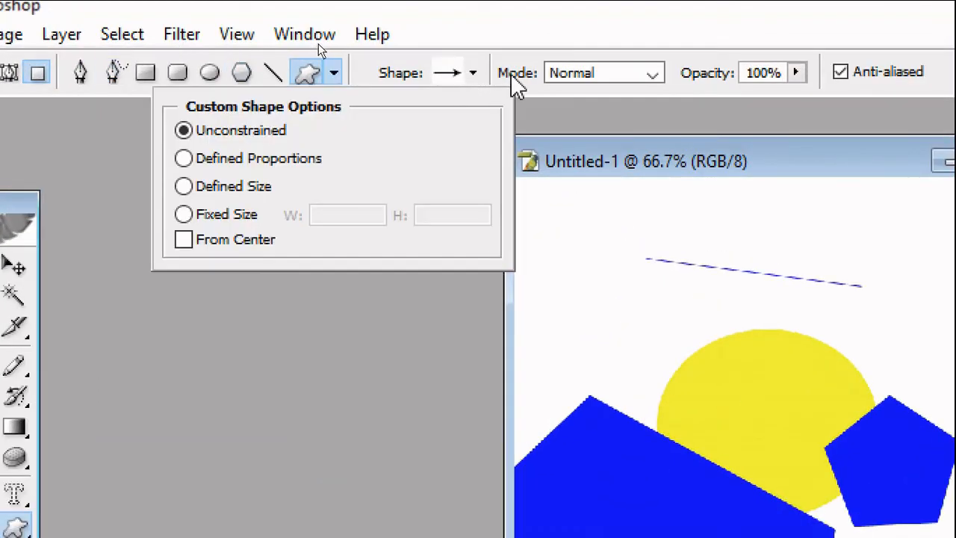
pyautogui.click(475, 73)
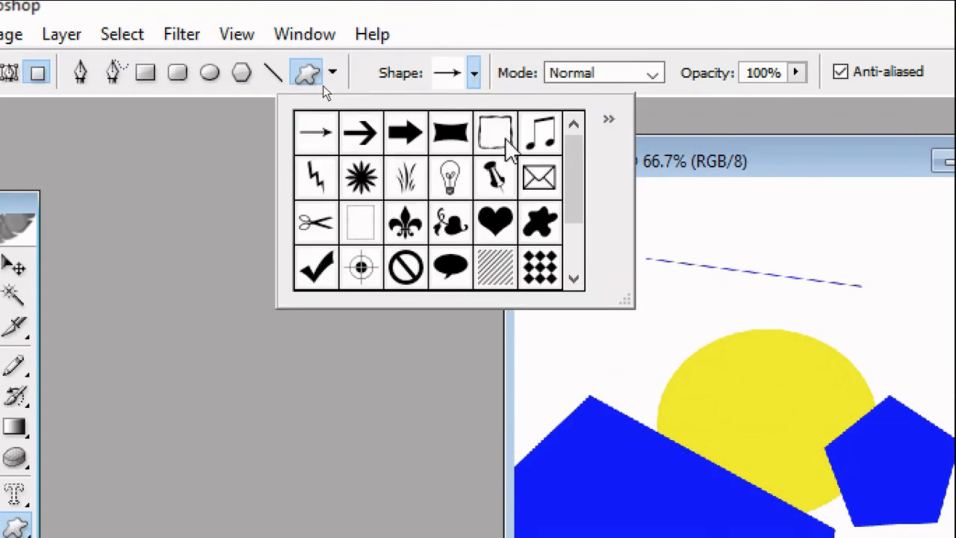
pyautogui.moveTo(578, 185); pyautogui.dragTo(600, 277)
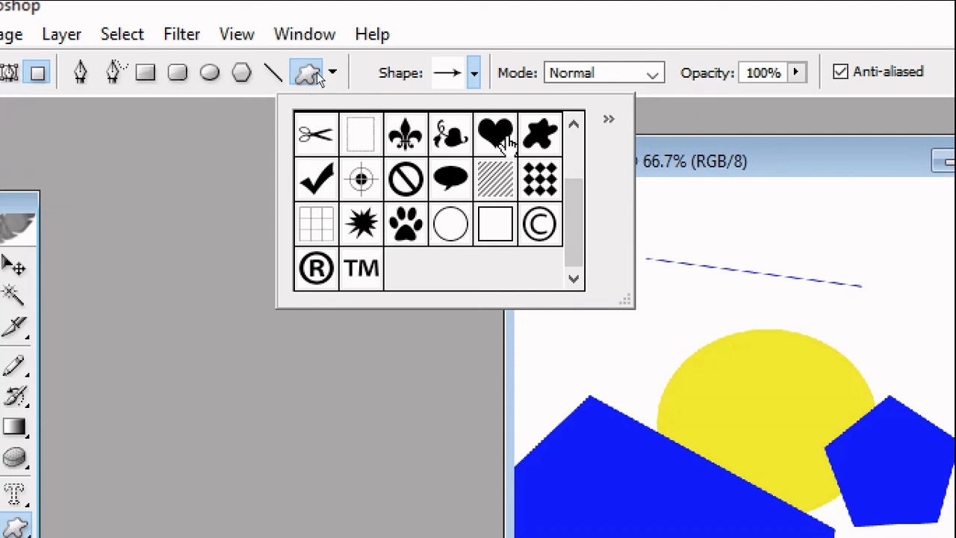
pyautogui.click(505, 140)
pyautogui.moveTo(736, 219); pyautogui.dragTo(830, 307)
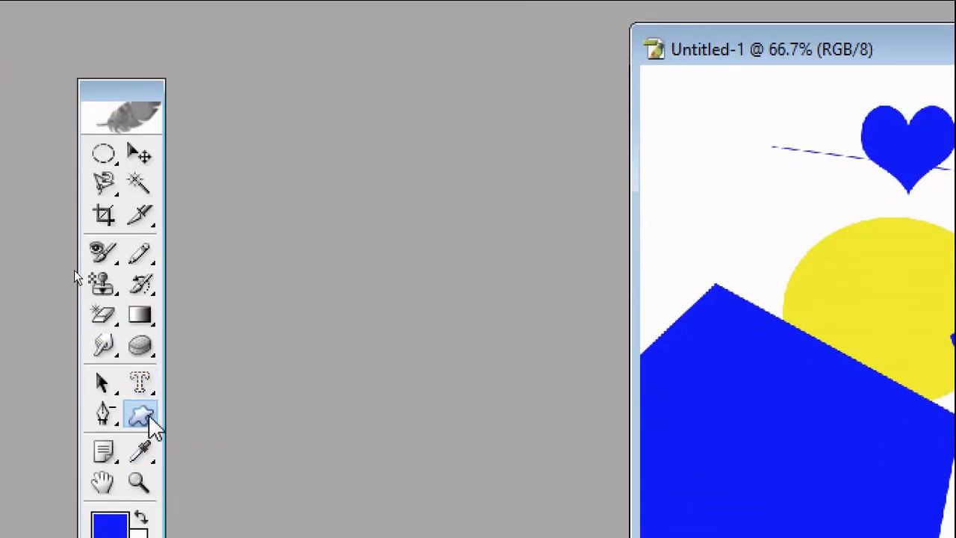
# Draw a blue fleur-de-lis custom shape to the right of the heart
pyautogui.click(153, 427)
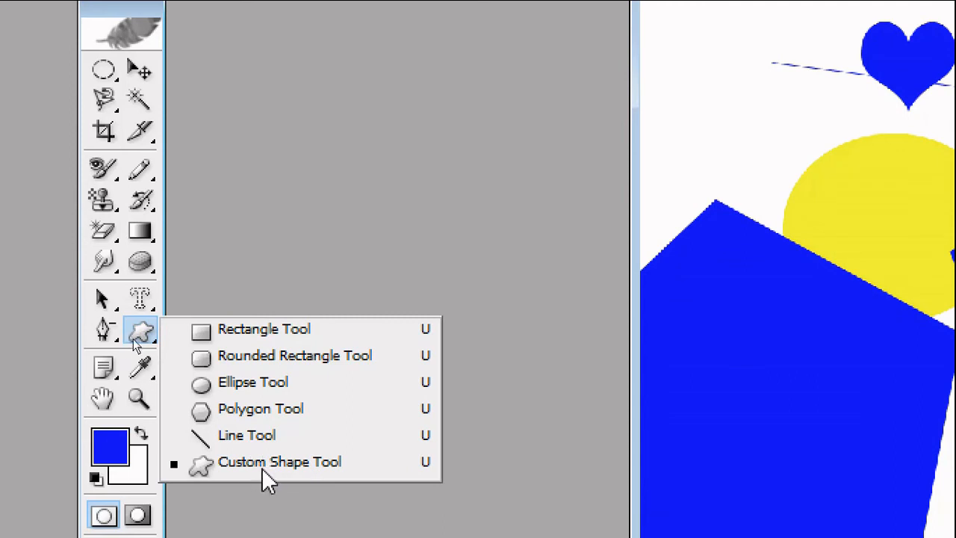
pyautogui.click(287, 463)
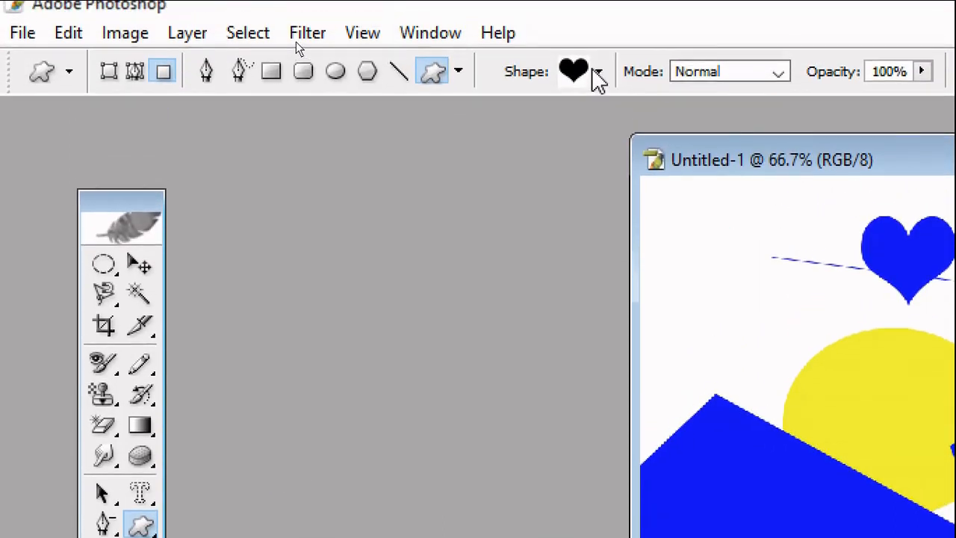
pyautogui.click(600, 60)
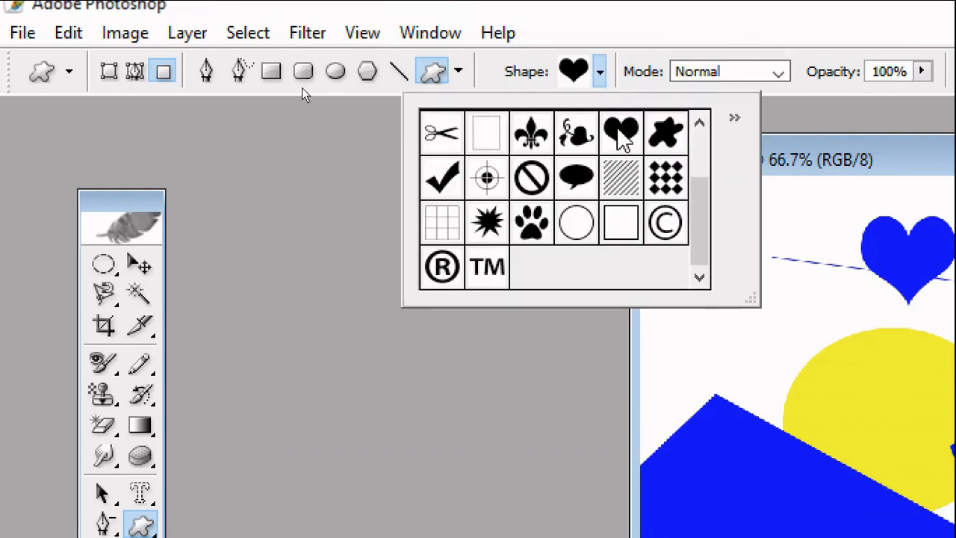
pyautogui.click(533, 136)
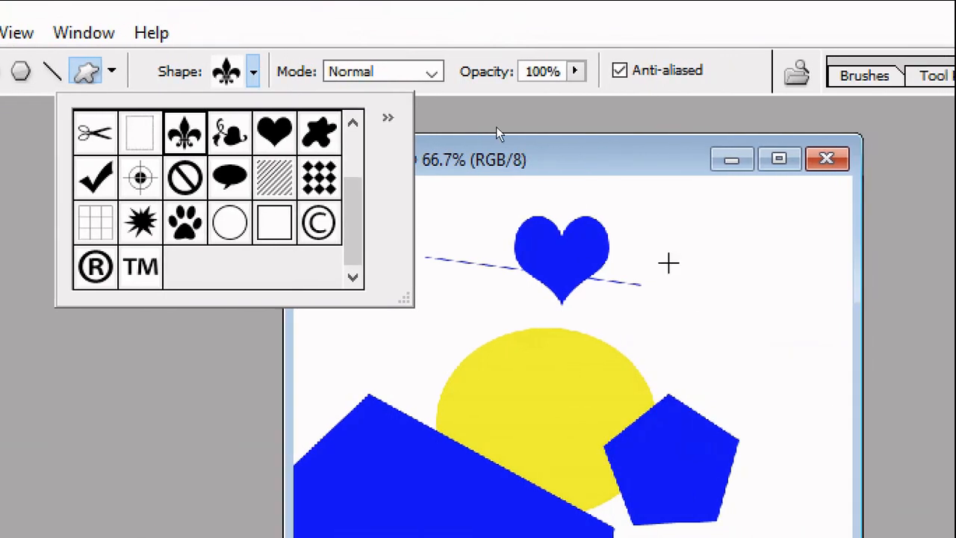
pyautogui.moveTo(864, 231); pyautogui.dragTo(932, 299)
pyautogui.moveTo(707, 299); pyautogui.dragTo(764, 356)
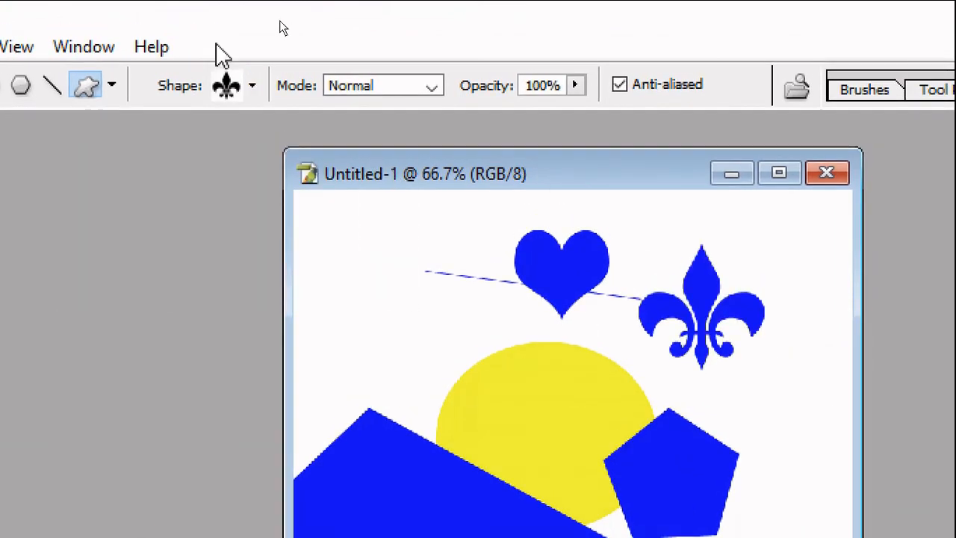
# Replace the current custom shapes with the Animals shape set
pyautogui.click(253, 88)
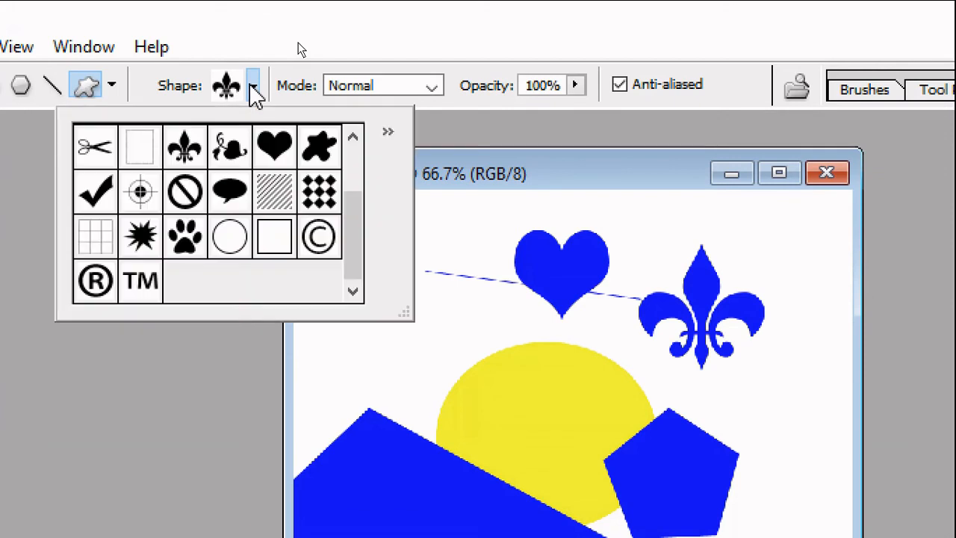
pyautogui.click(388, 135)
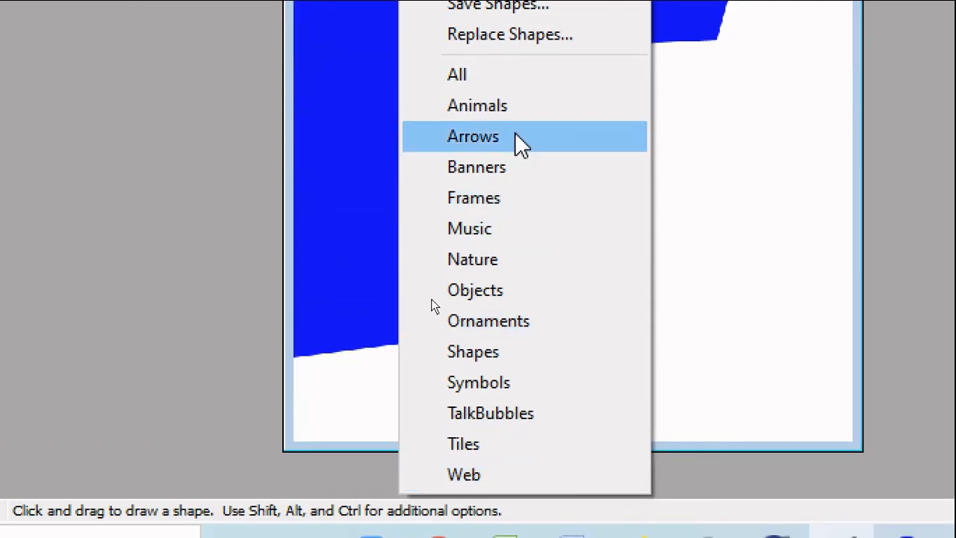
pyautogui.click(518, 105)
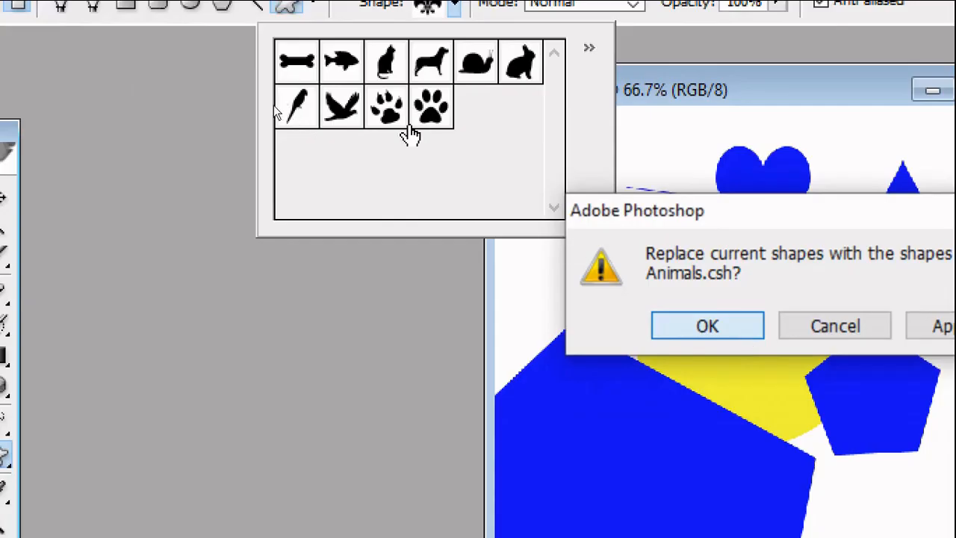
# Load the Animals shape set and draw a blue flying bird between the large pentagon and the yellow ellipse
pyautogui.press('Return')
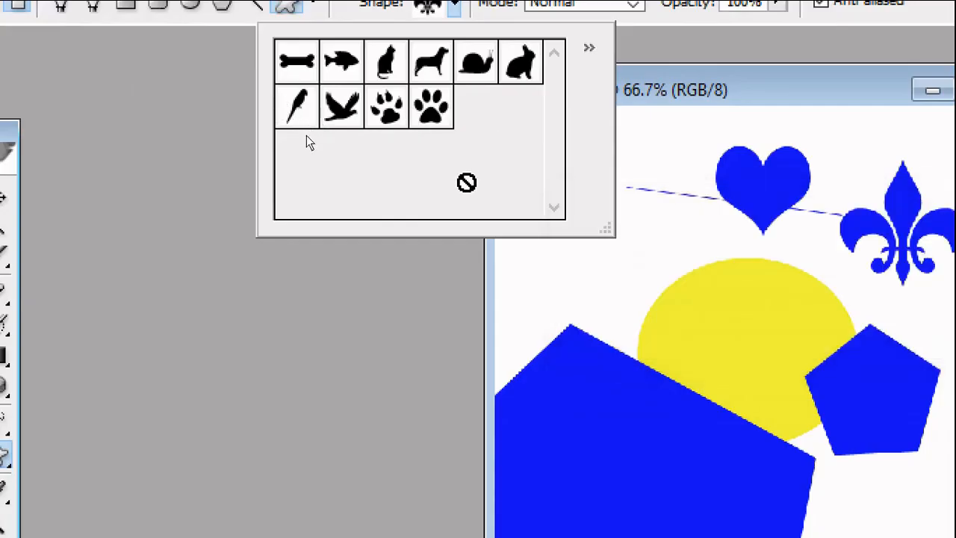
pyautogui.click(342, 107)
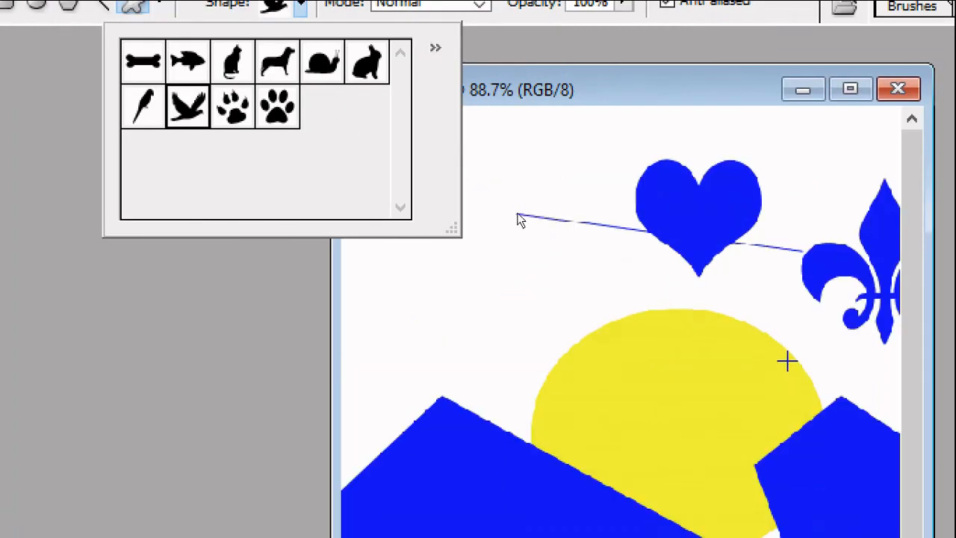
pyautogui.moveTo(424, 271); pyautogui.dragTo(583, 379)
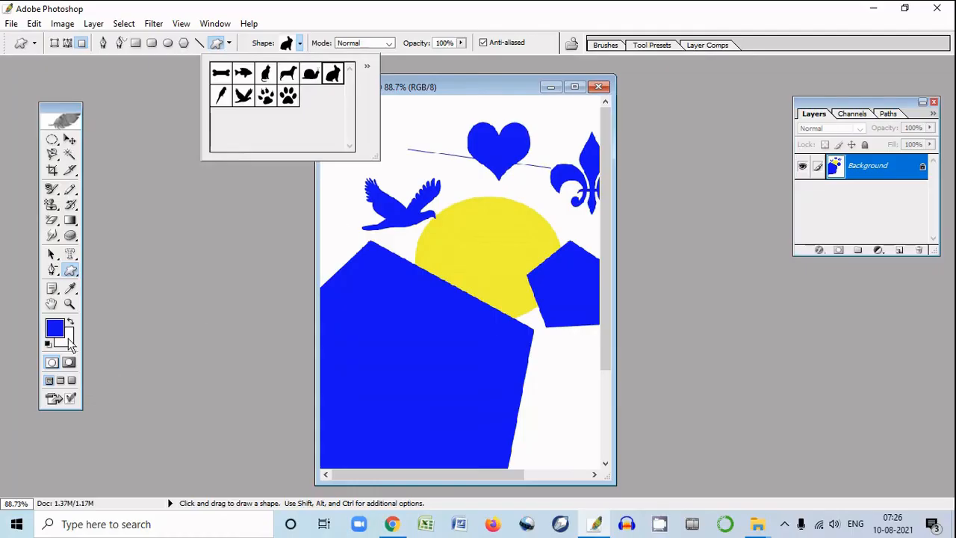
# Set the foreground color to a medium green and draw a rabbit custom shape over the large blue pentagon
pyautogui.click(59, 331)
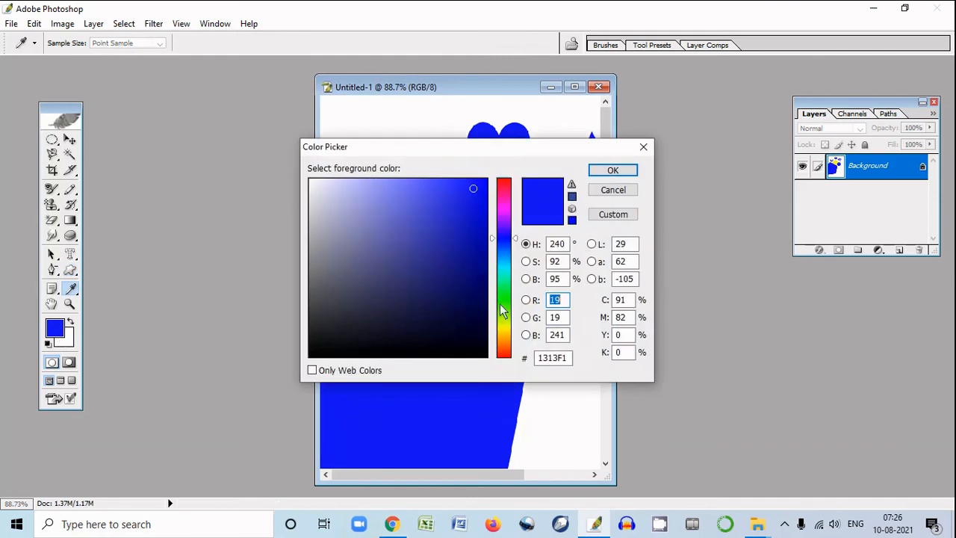
pyautogui.click(505, 302)
pyautogui.click(475, 237)
pyautogui.click(612, 170)
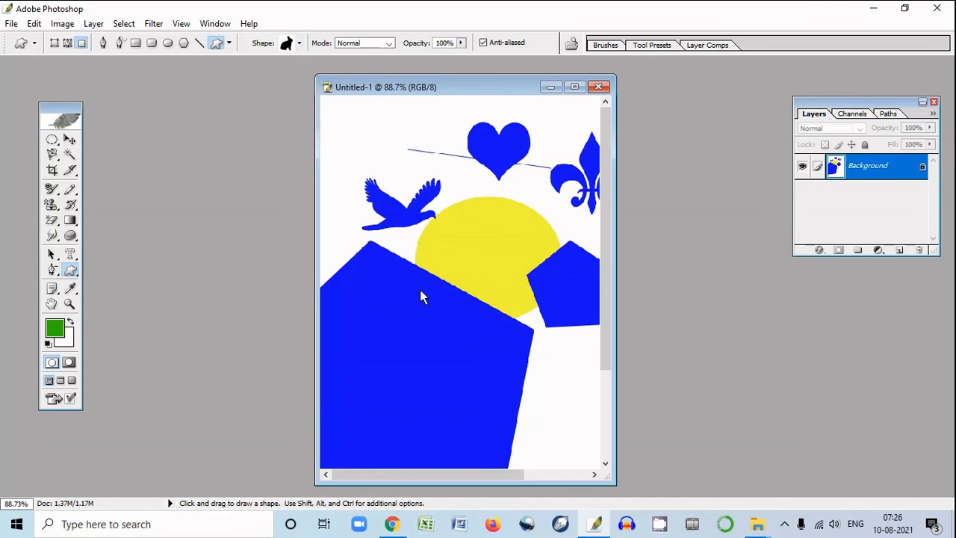
pyautogui.moveTo(405, 240); pyautogui.dragTo(546, 391)
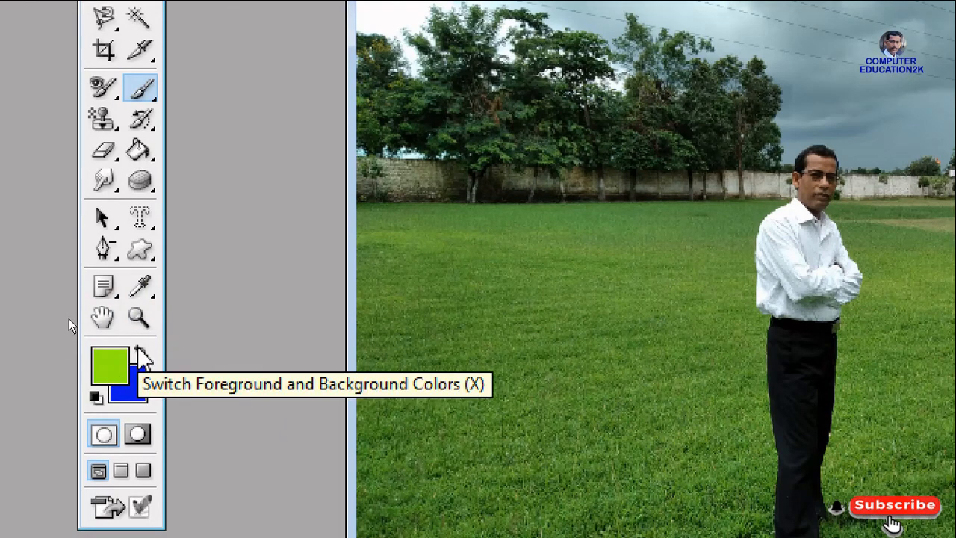
# Swap the foreground and background colors back and forth between lime green and blue
pyautogui.click(138, 350)
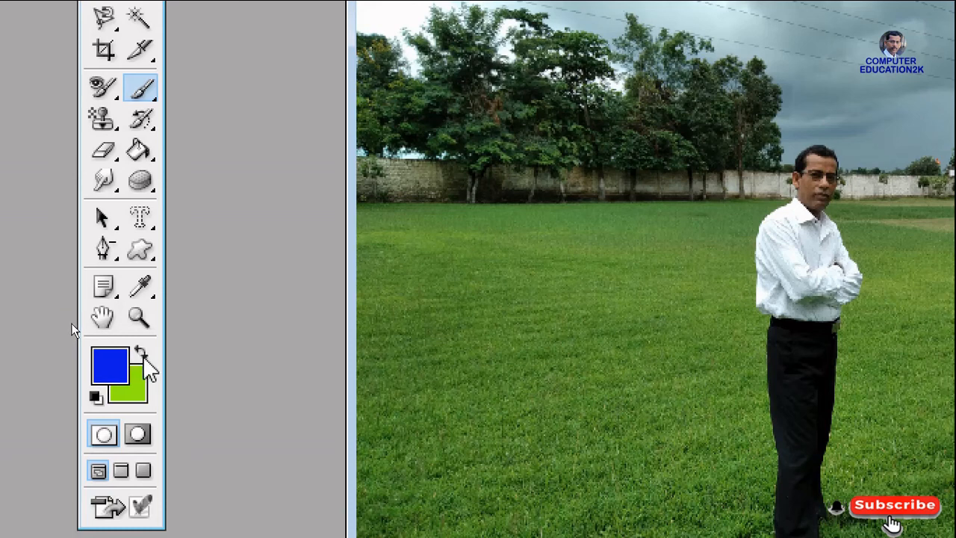
pyautogui.click(144, 356)
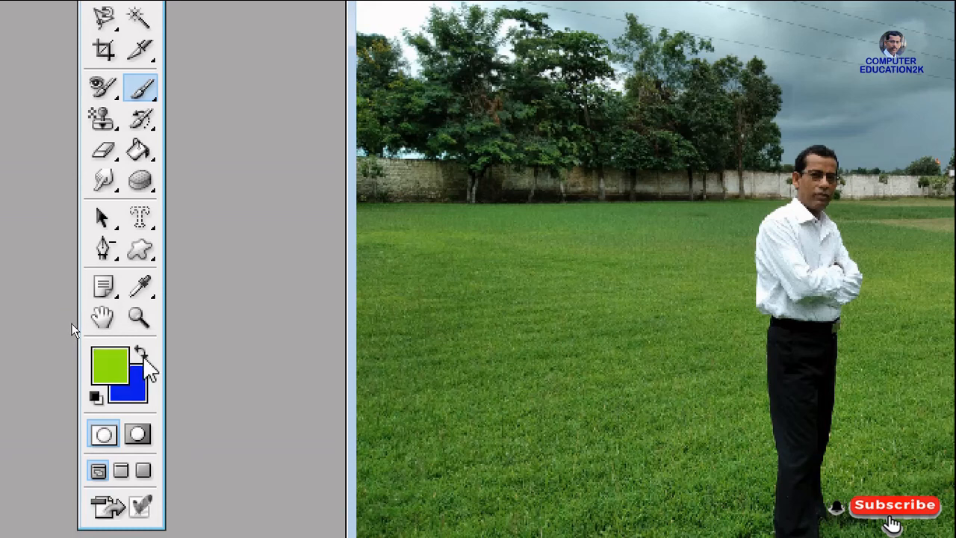
pyautogui.click(137, 350)
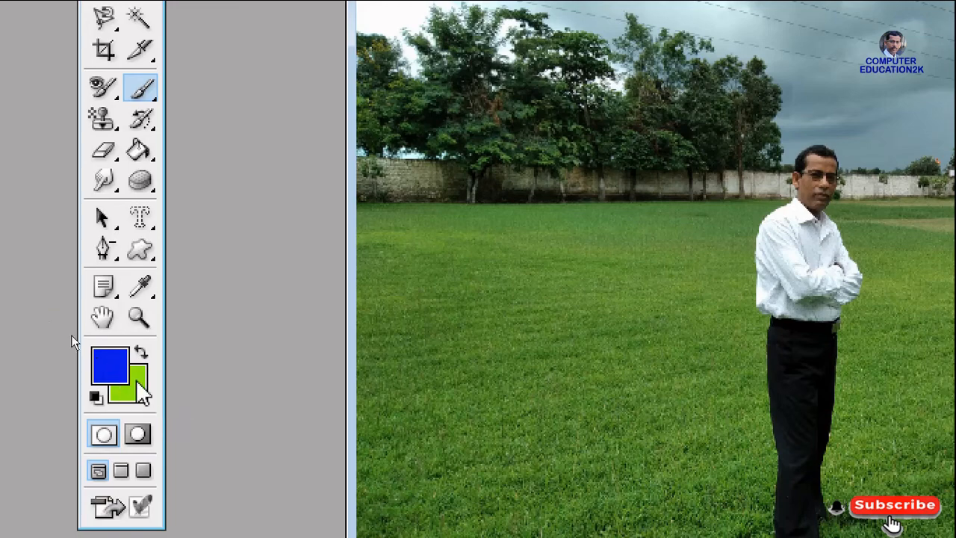
pyautogui.click(142, 353)
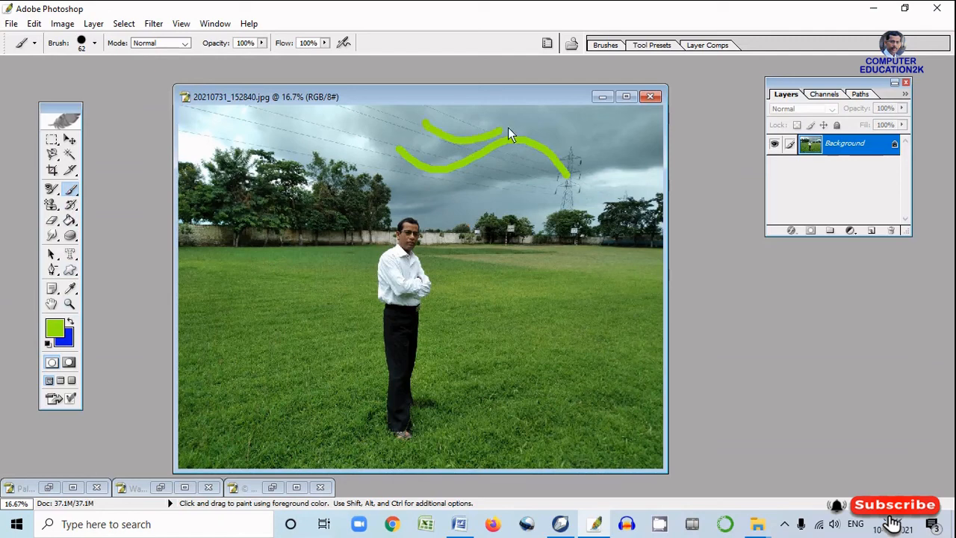
# Complete the upper wavy green brush stroke in the sky and try 1 px strokes with the Pencil Tool
pyautogui.moveTo(568, 128); pyautogui.dragTo(585, 152)
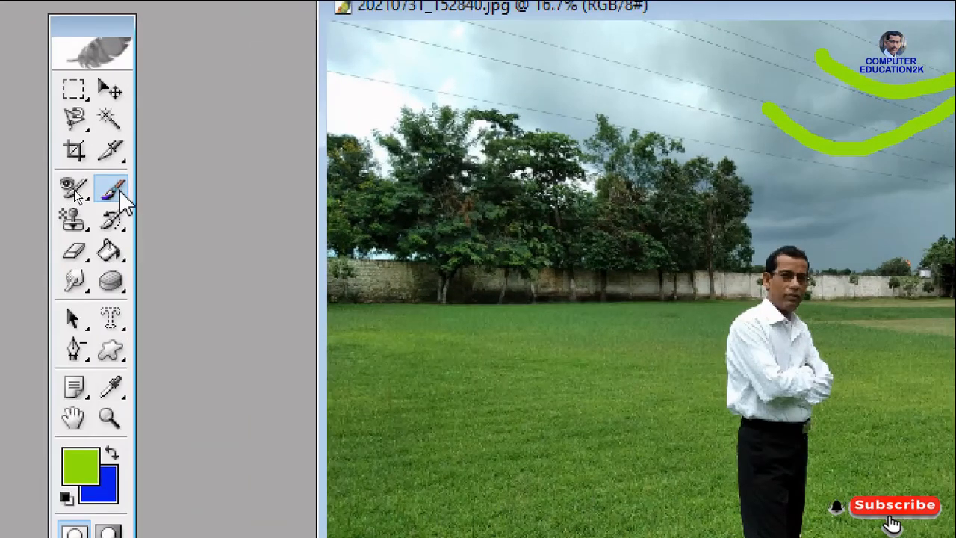
pyautogui.click(75, 194)
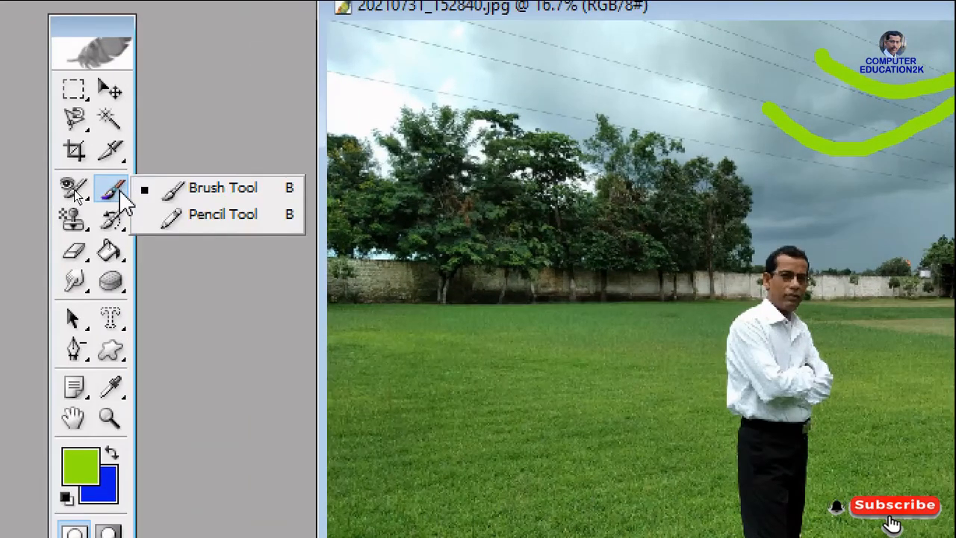
pyautogui.click(245, 219)
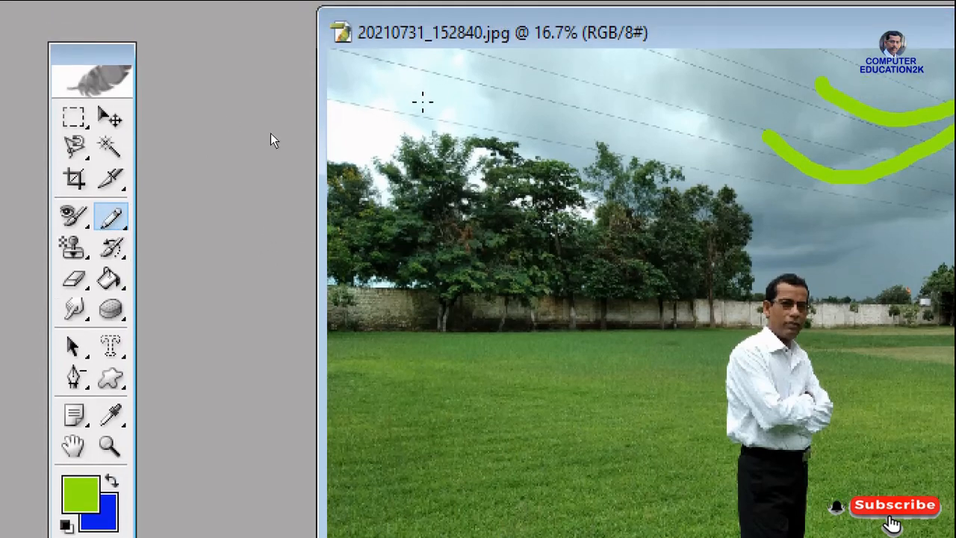
pyautogui.moveTo(439, 74); pyautogui.dragTo(831, 68)
pyautogui.moveTo(552, 280); pyautogui.dragTo(732, 280)
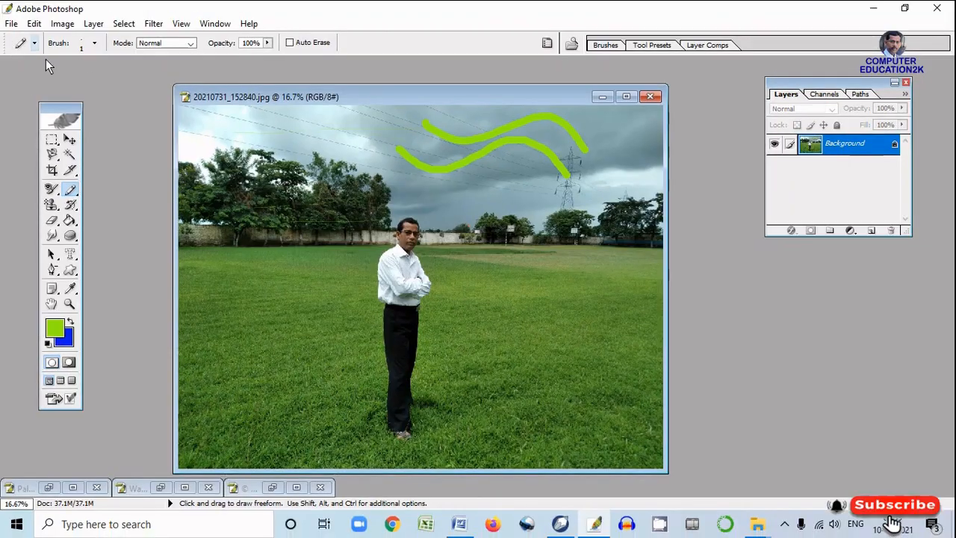
# Set the pencil diameter to 59 px and draw a dot and two horizontal green lines over the trees
pyautogui.click(94, 43)
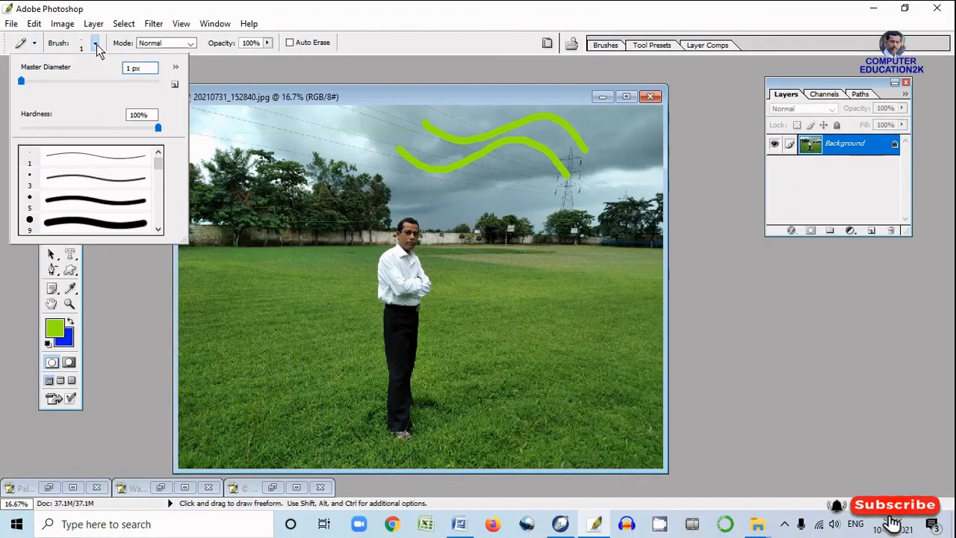
pyautogui.click(61, 82)
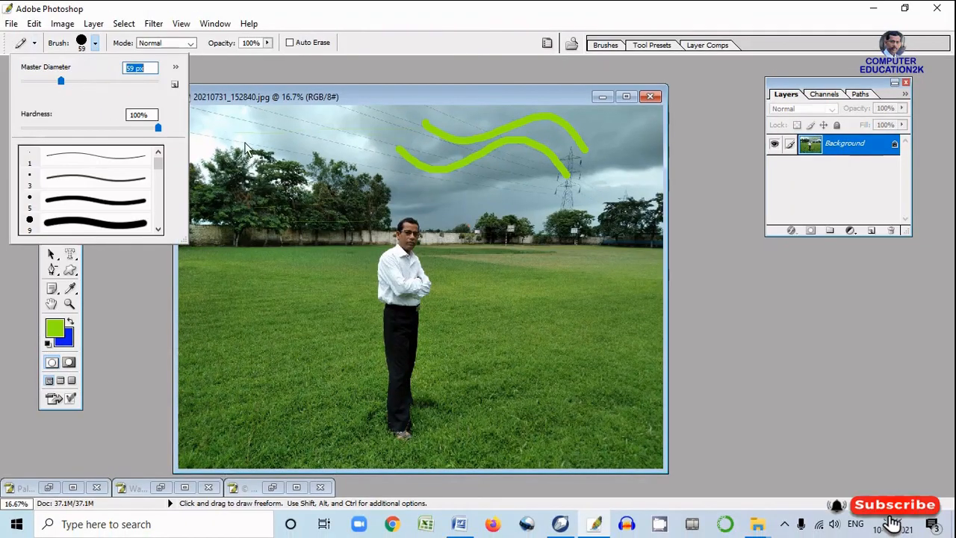
pyautogui.click(275, 210)
pyautogui.moveTo(217, 180); pyautogui.dragTo(322, 183)
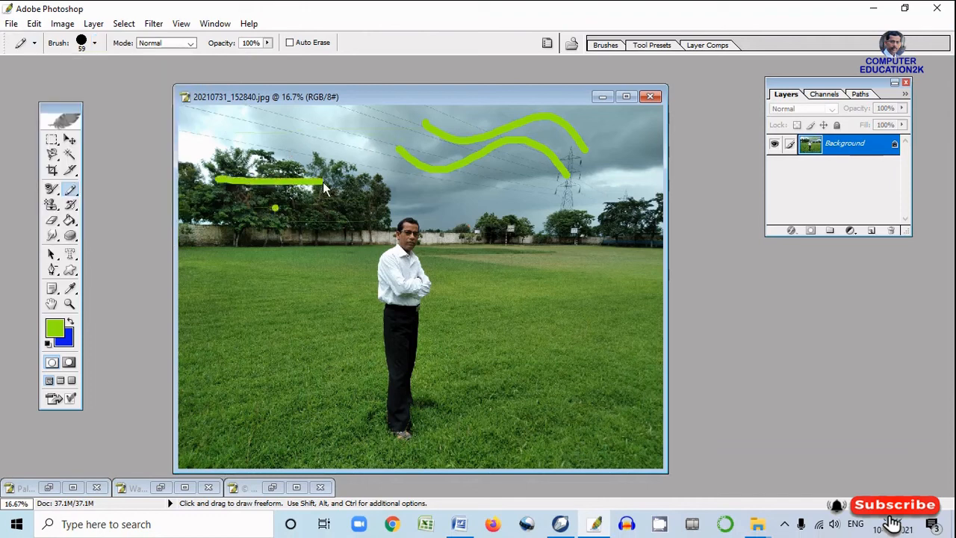
pyautogui.moveTo(227, 202); pyautogui.dragTo(301, 205)
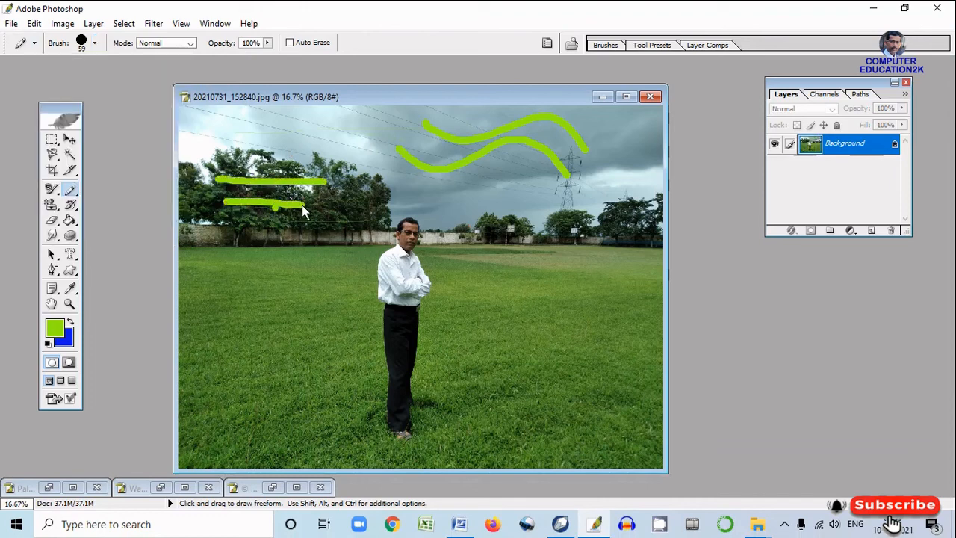
# Undo the green pencil lines over the trees and both wavy brush strokes in the sky
pyautogui.press('ctrl')
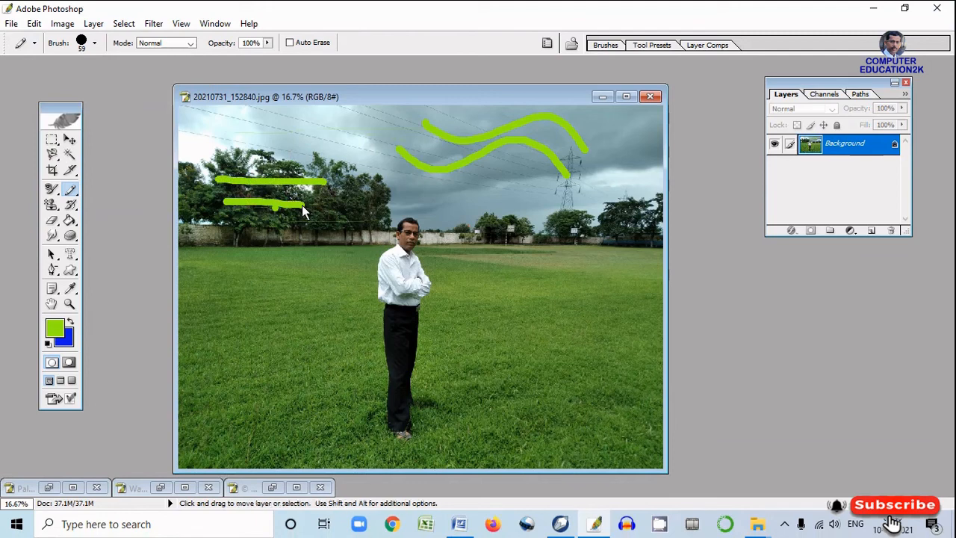
pyautogui.hotkey('ctrl', 'alt', 'z')
pyautogui.hotkey('ctrl', 'alt', 'z')
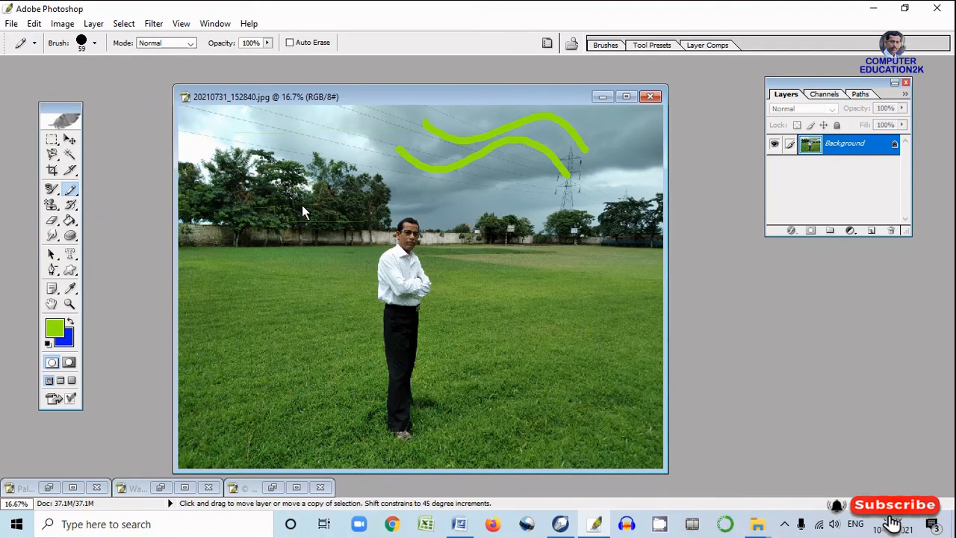
pyautogui.hotkey('ctrl', 'alt', 'z')
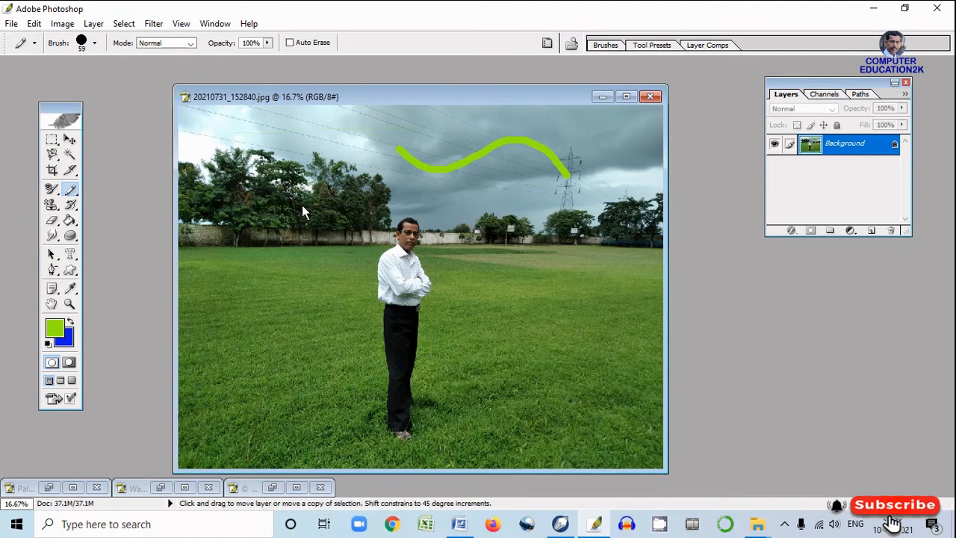
pyautogui.hotkey('ctrl', 'alt', 'z')
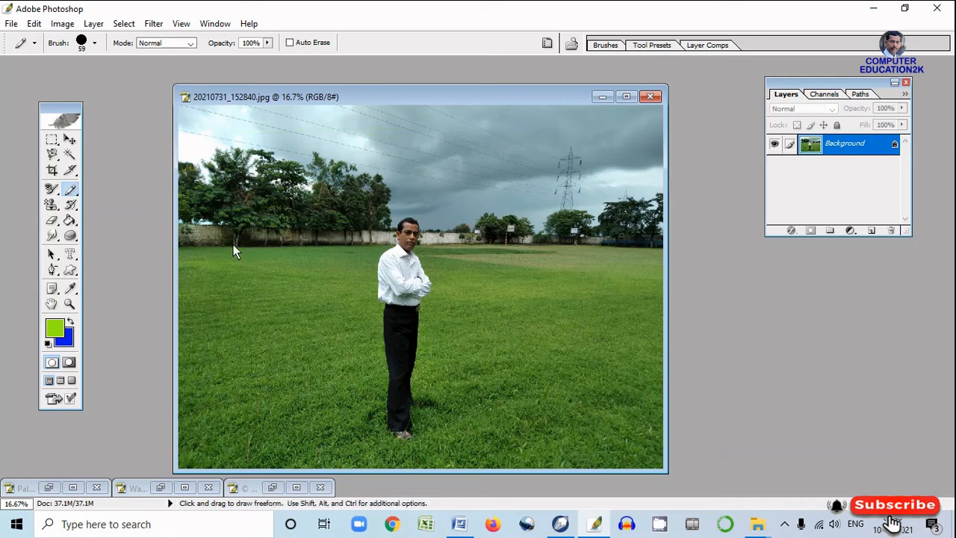
# Select a rectangle across the man and lawn, fill it with the green foreground color on a new layer, and deselect
pyautogui.click(52, 139)
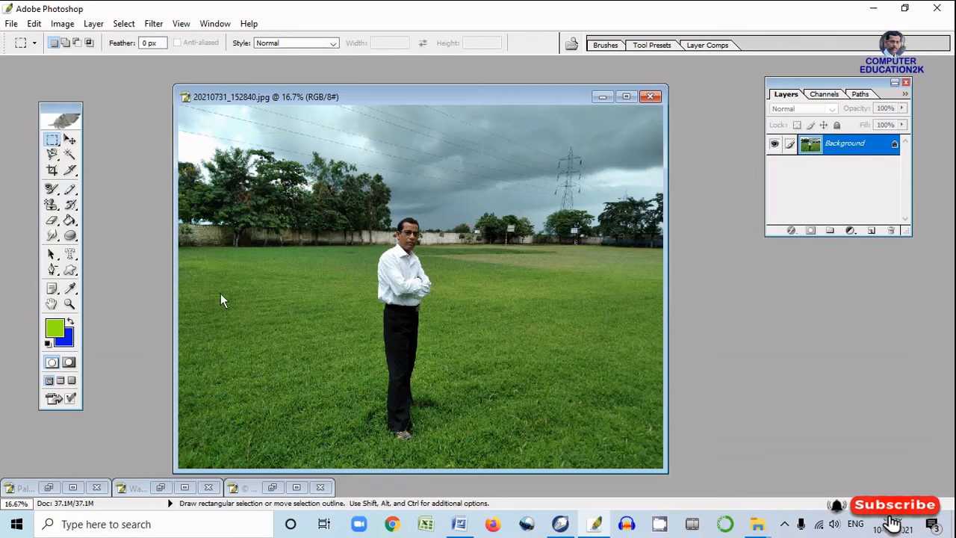
pyautogui.moveTo(265, 273); pyautogui.dragTo(463, 383)
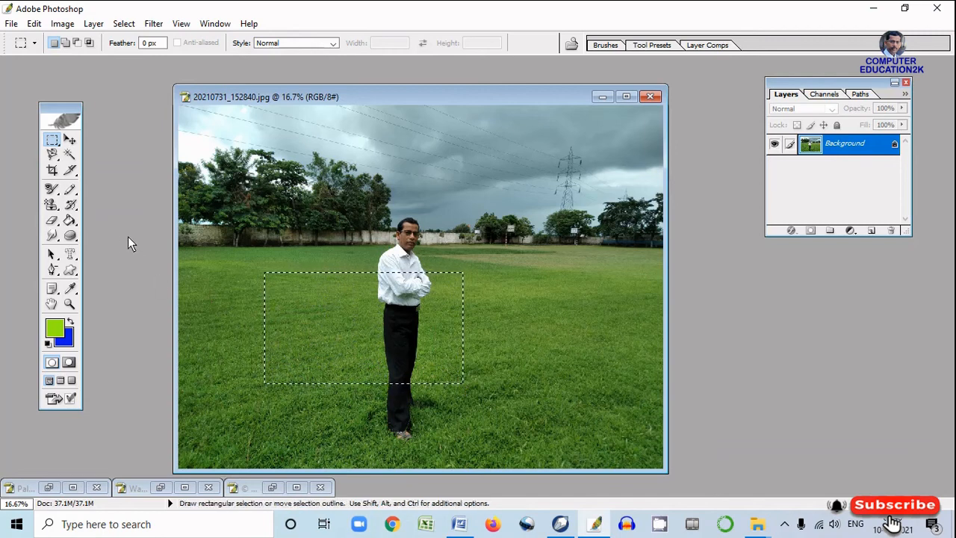
pyautogui.click(70, 222)
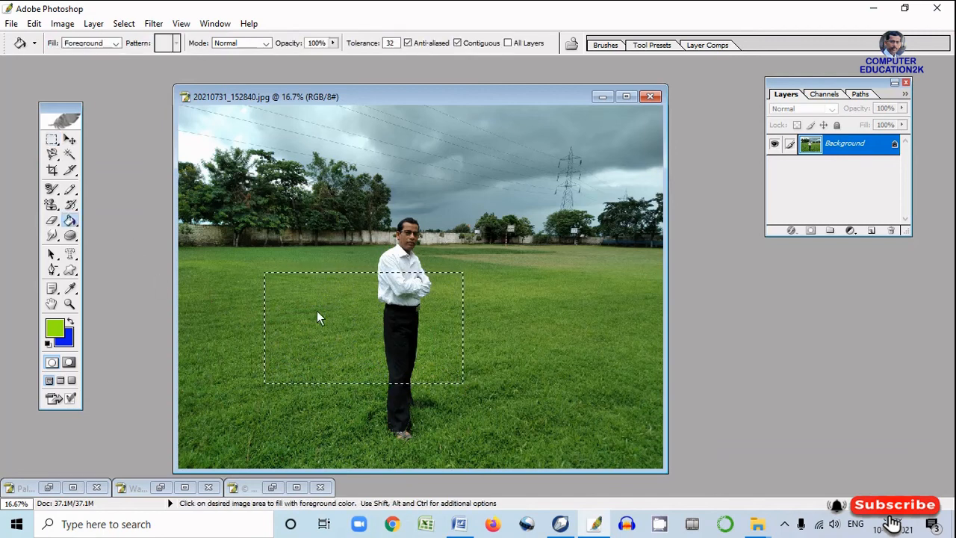
pyautogui.click(872, 230)
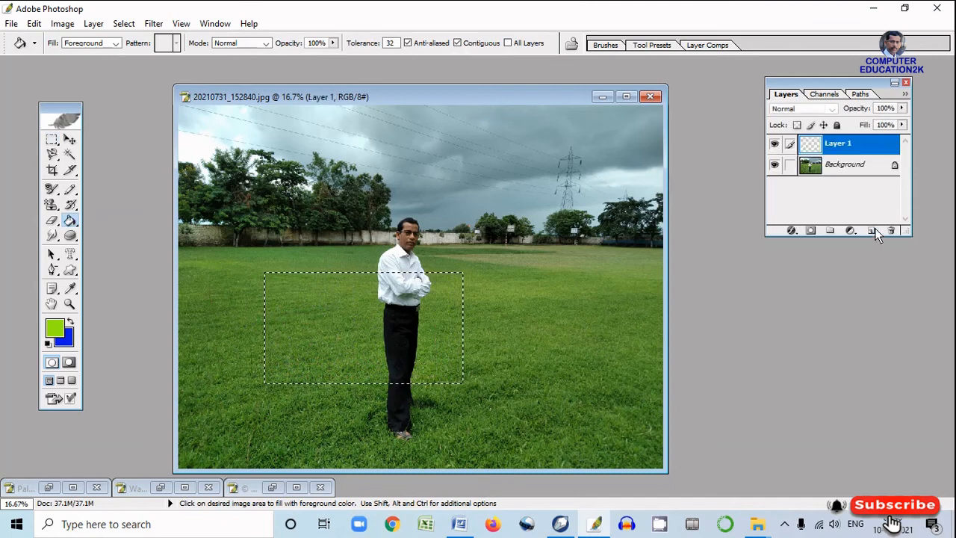
pyautogui.click(351, 323)
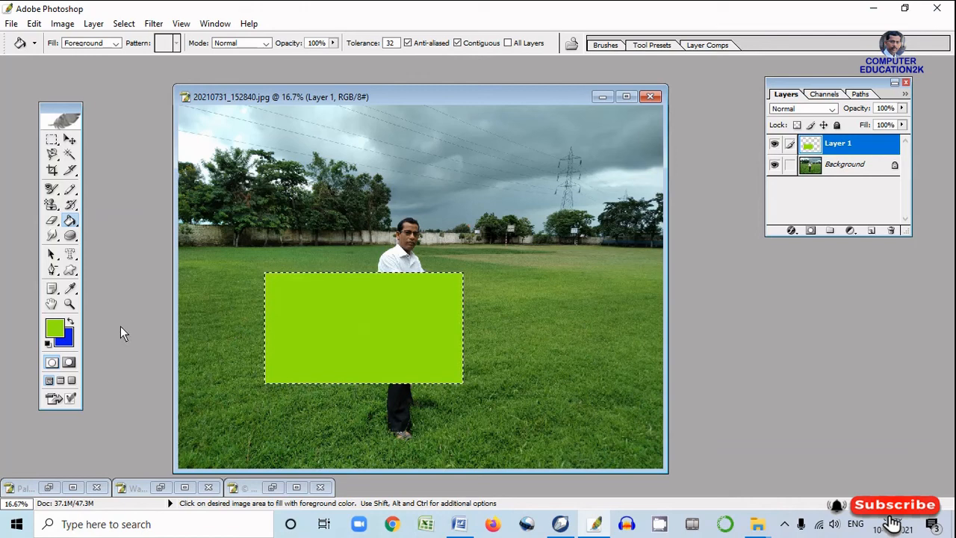
pyautogui.hotkey('ctrl', 'd')
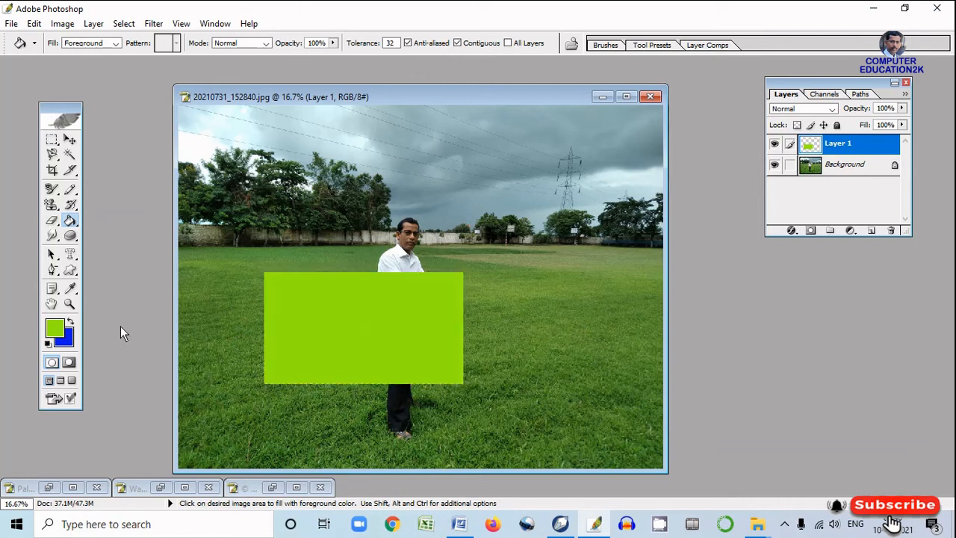
# Undo the green fill and the new layer, and clear the rectangular selection
pyautogui.hotkey('ctrl', 'alt', 'z')
pyautogui.hotkey('ctrl', 'alt', 'z')
pyautogui.hotkey('ctrl', 'alt', 'z')
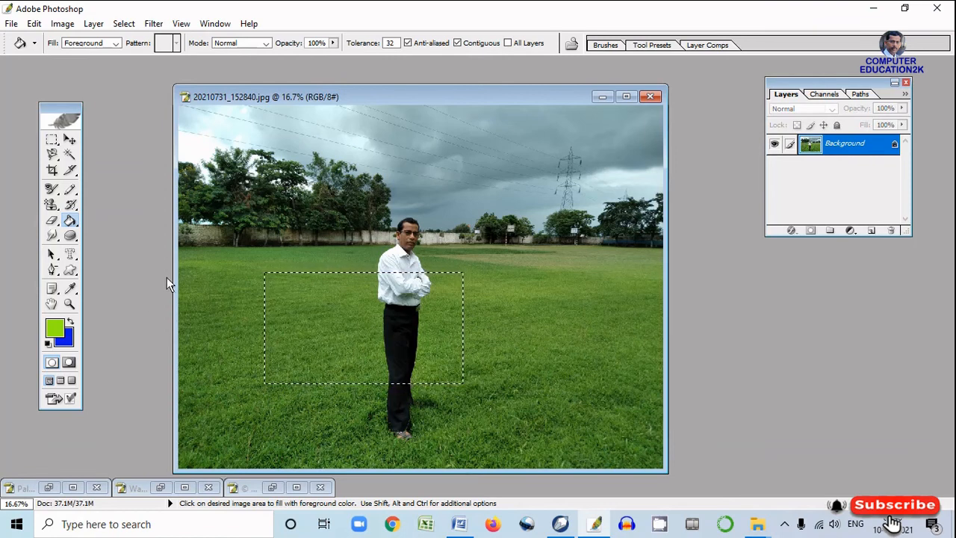
pyautogui.hotkey('ctrl', 'd')
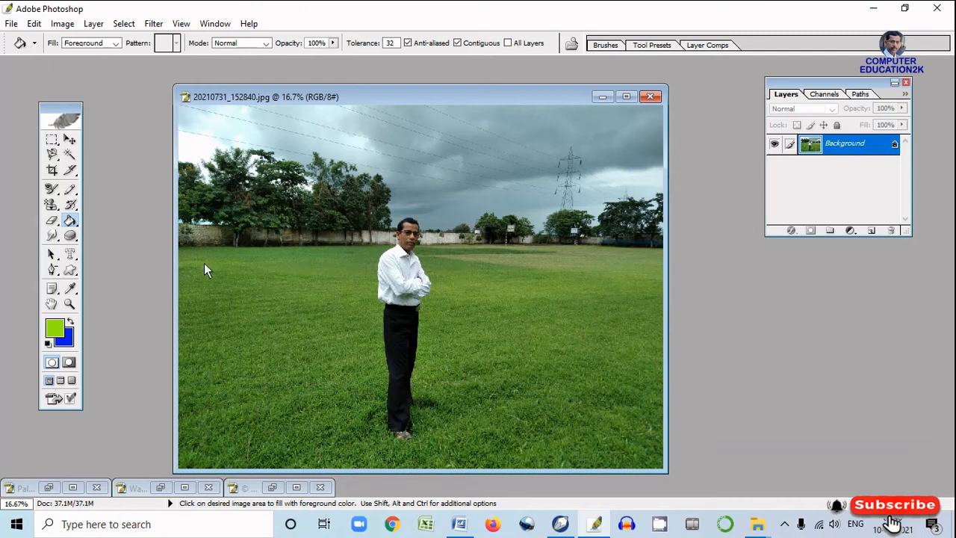
# Erase several strokes to the blue background color on the lawn beside the man with the 88 px Eraser Tool
pyautogui.click(54, 226)
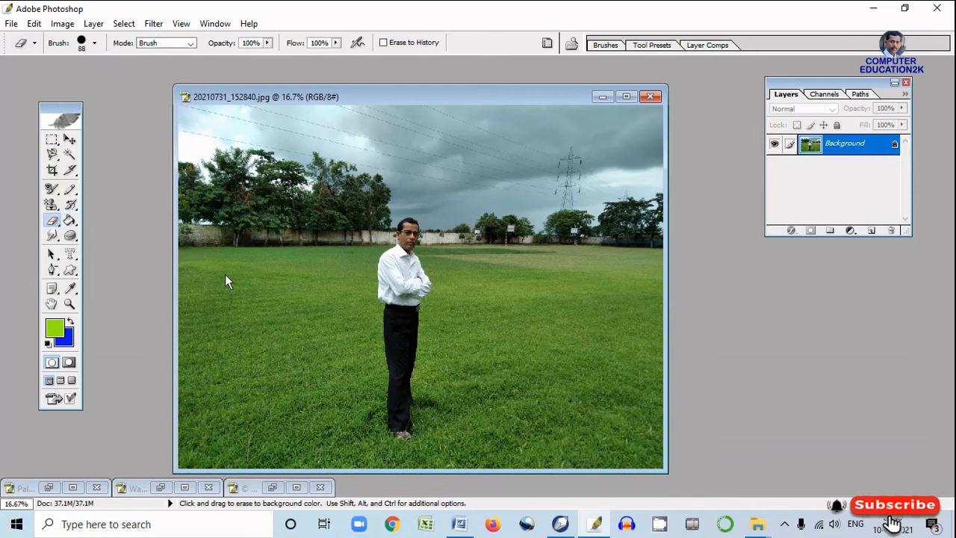
pyautogui.moveTo(273, 285)
pyautogui.mouseDown()
pyautogui.moveTo(292, 246)
pyautogui.moveTo(319, 242)
pyautogui.moveTo(306, 269)
pyautogui.mouseUp()
pyautogui.moveTo(236, 316)
pyautogui.mouseDown()
pyautogui.moveTo(262, 281)
pyautogui.moveTo(275, 293)
pyautogui.moveTo(255, 329)
pyautogui.moveTo(283, 294)
pyautogui.moveTo(245, 320)
pyautogui.mouseUp()
pyautogui.moveTo(243, 329); pyautogui.dragTo(266, 321)
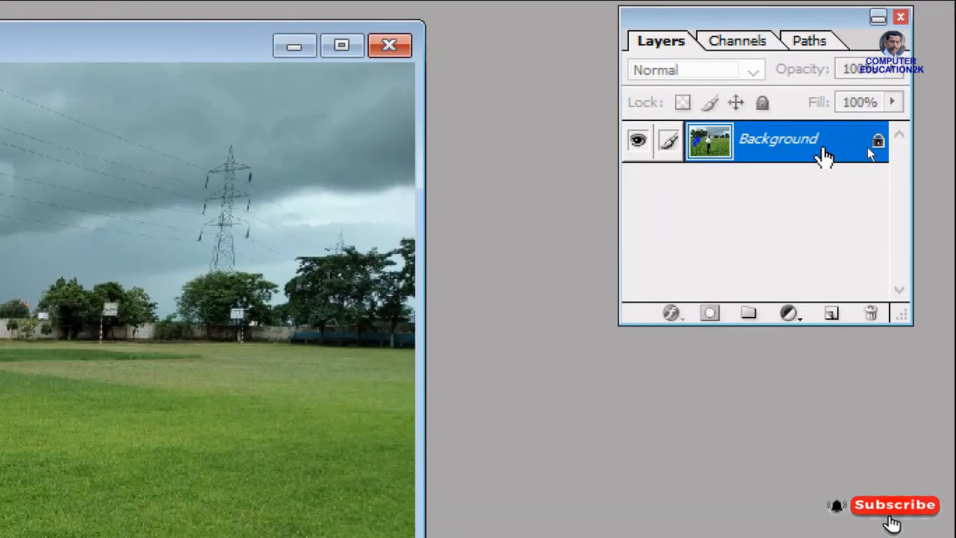
# Convert the Background into a regular layer named Layer 0 and erase a stroke across the trees and sky
pyautogui.doubleClick(823, 155)
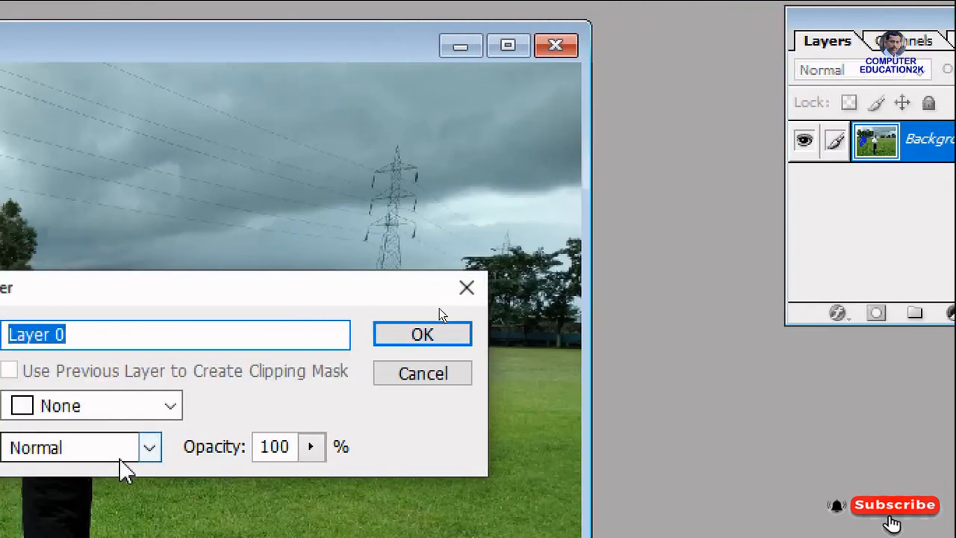
pyautogui.click(416, 333)
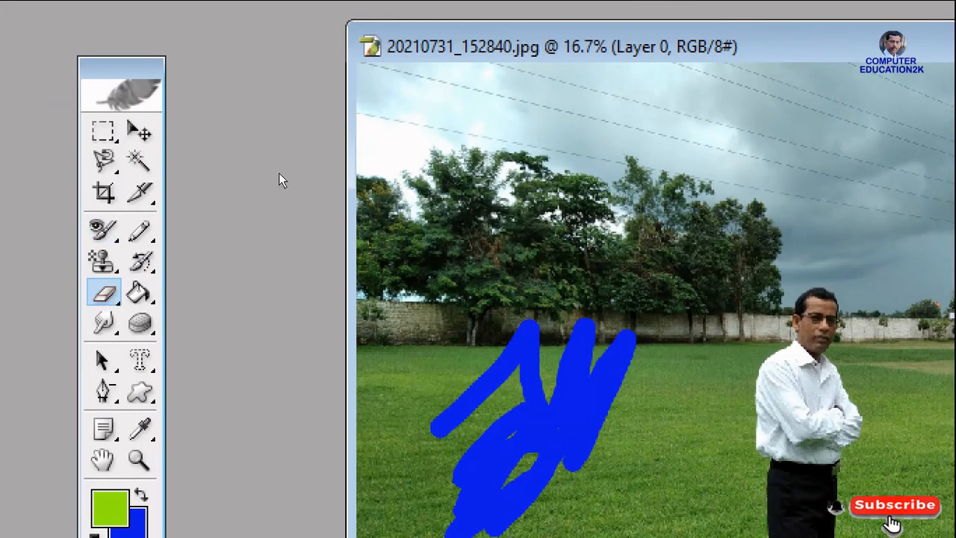
pyautogui.moveTo(484, 198)
pyautogui.mouseDown()
pyautogui.moveTo(788, 198)
pyautogui.moveTo(416, 202)
pyautogui.moveTo(655, 192)
pyautogui.moveTo(762, 174)
pyautogui.moveTo(474, 170)
pyautogui.moveTo(385, 180)
pyautogui.moveTo(495, 189)
pyautogui.moveTo(774, 158)
pyautogui.moveTo(385, 159)
pyautogui.moveTo(741, 154)
pyautogui.mouseUp()
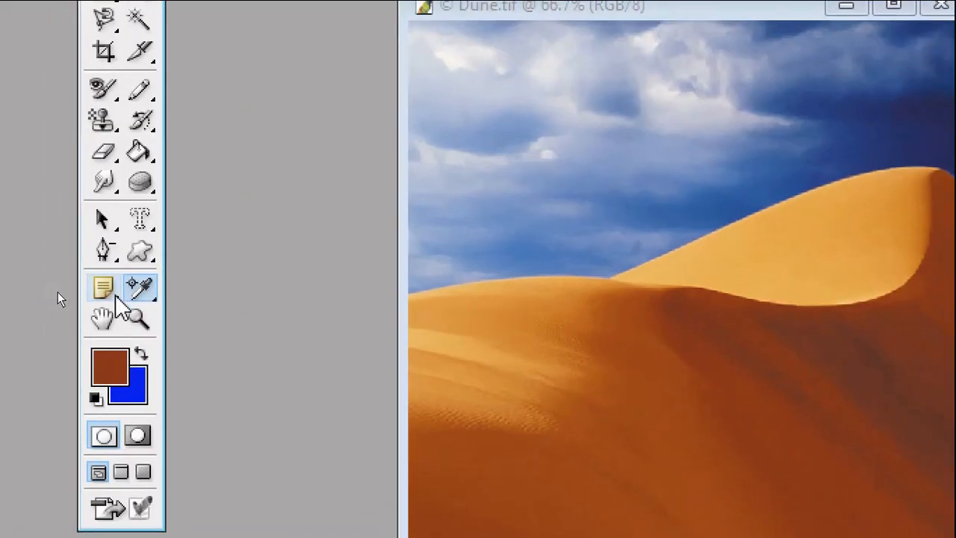
# Sample foreground colors from the sky and dunes of the Dune image with the Eyedropper Tool, finishing on the sky's muted blue
pyautogui.click(106, 289)
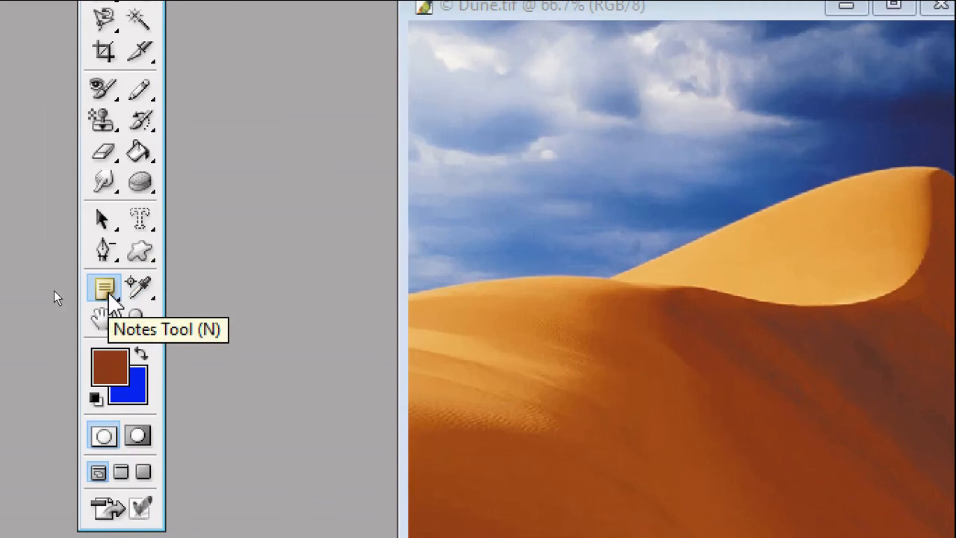
pyautogui.click(149, 302)
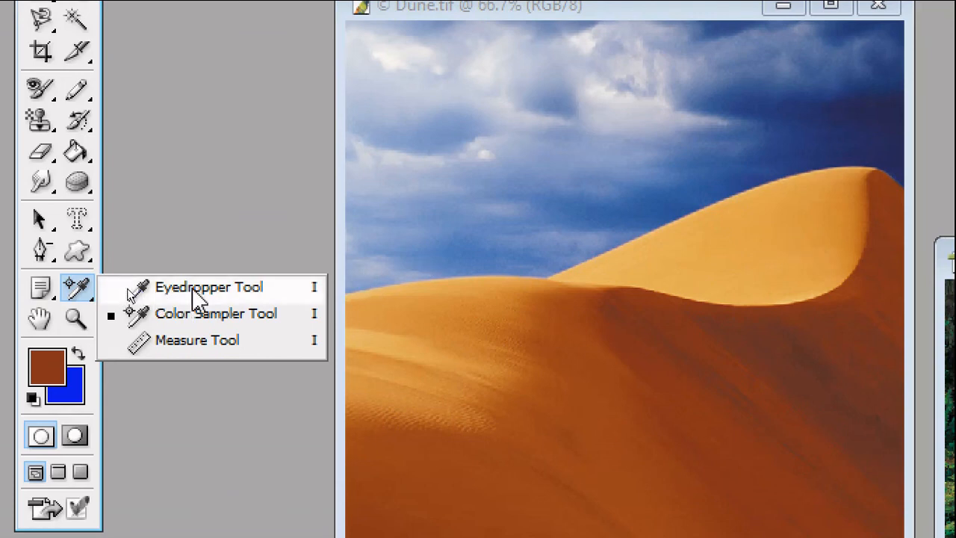
pyautogui.click(193, 294)
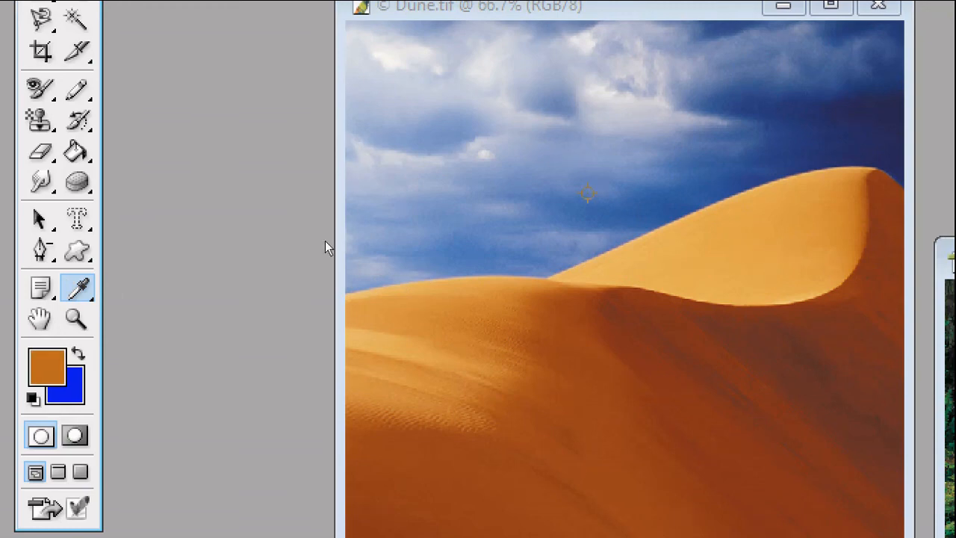
pyautogui.click(588, 194)
pyautogui.click(417, 339)
pyautogui.click(519, 322)
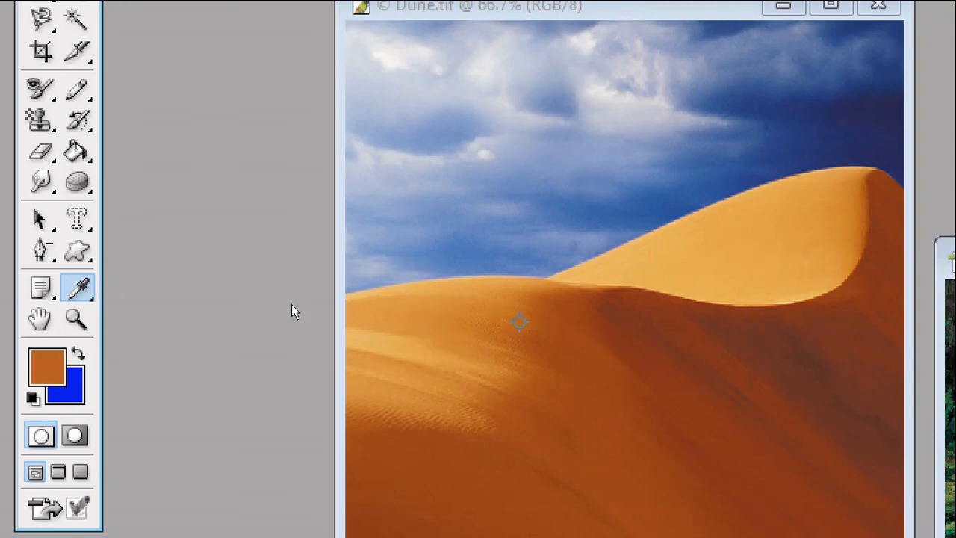
pyautogui.click(744, 243)
pyautogui.click(845, 208)
pyautogui.click(733, 260)
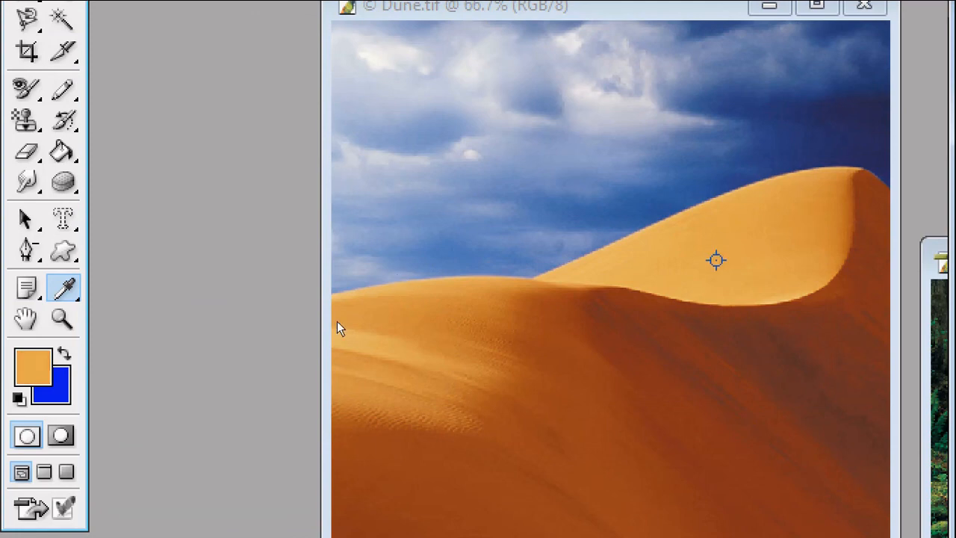
pyautogui.click(518, 480)
pyautogui.click(395, 370)
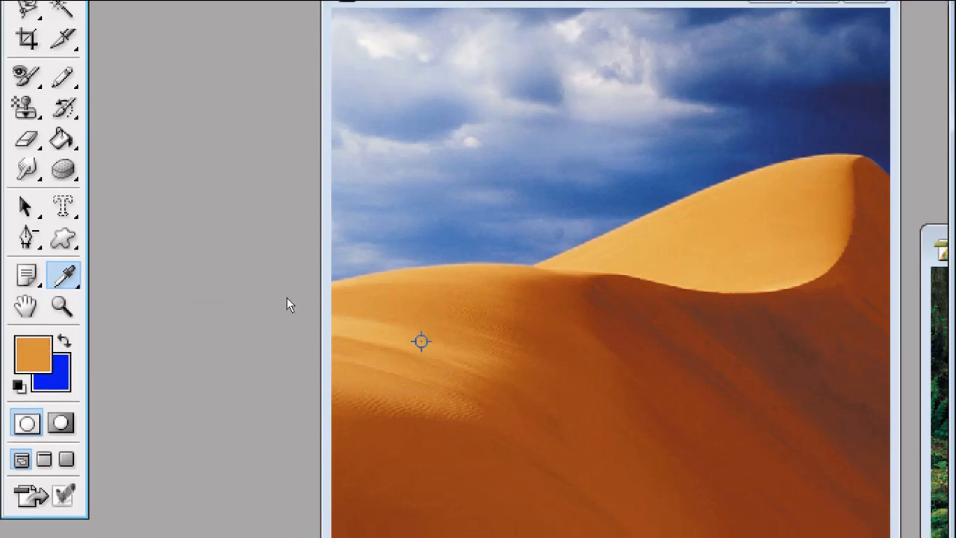
pyautogui.click(587, 245)
pyautogui.click(679, 146)
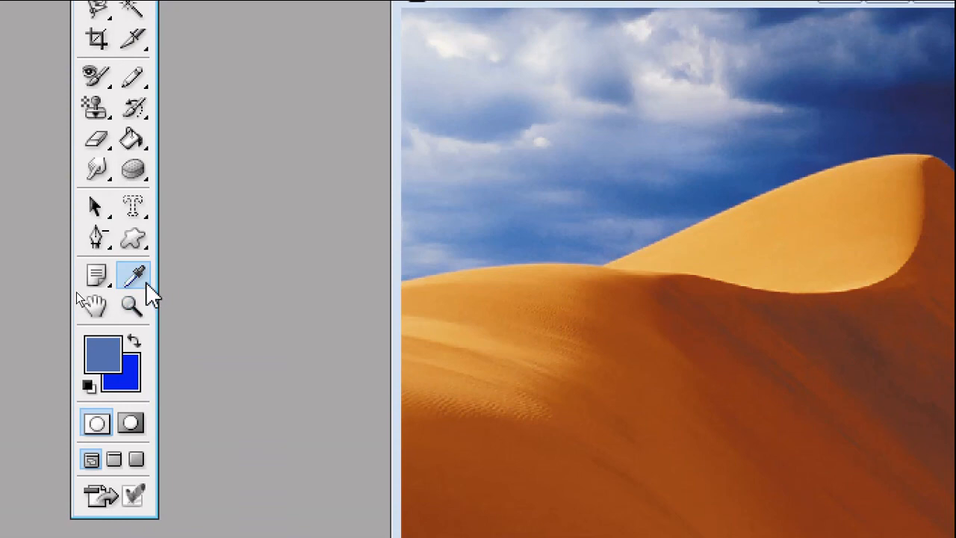
# Place two more color samplers in the Palm Tree image's sky and shift sampler 2 down toward the palm fronds with the Color Sampler Tool
pyautogui.click(147, 285)
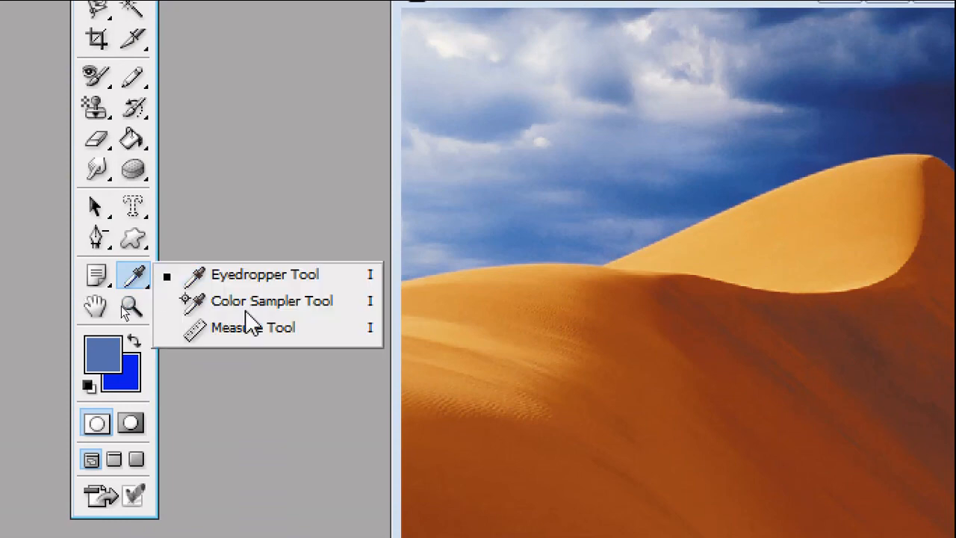
pyautogui.click(296, 305)
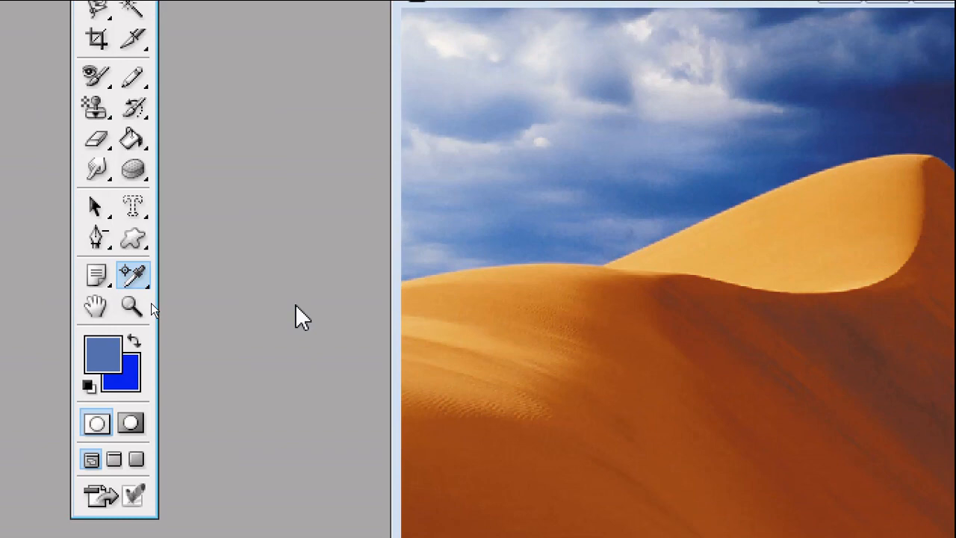
pyautogui.click(130, 281)
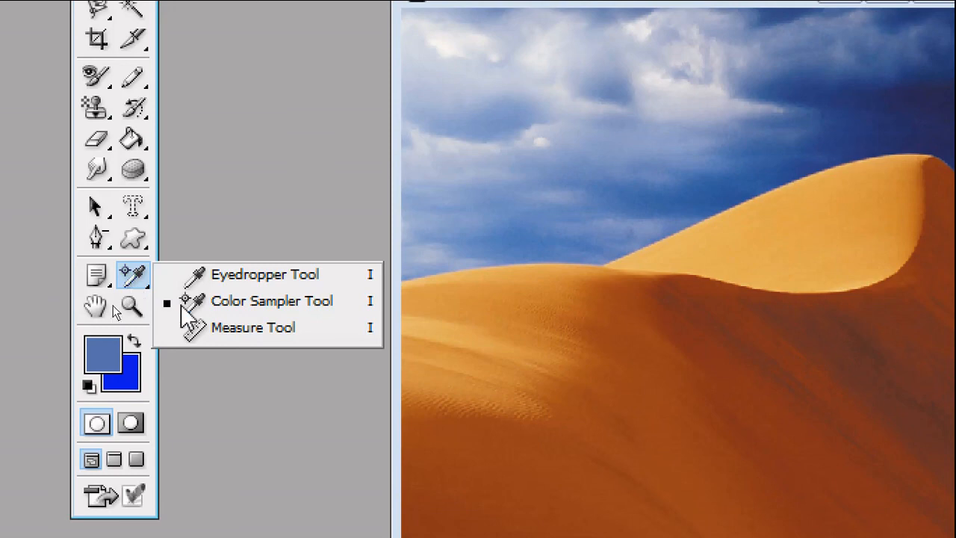
pyautogui.click(289, 306)
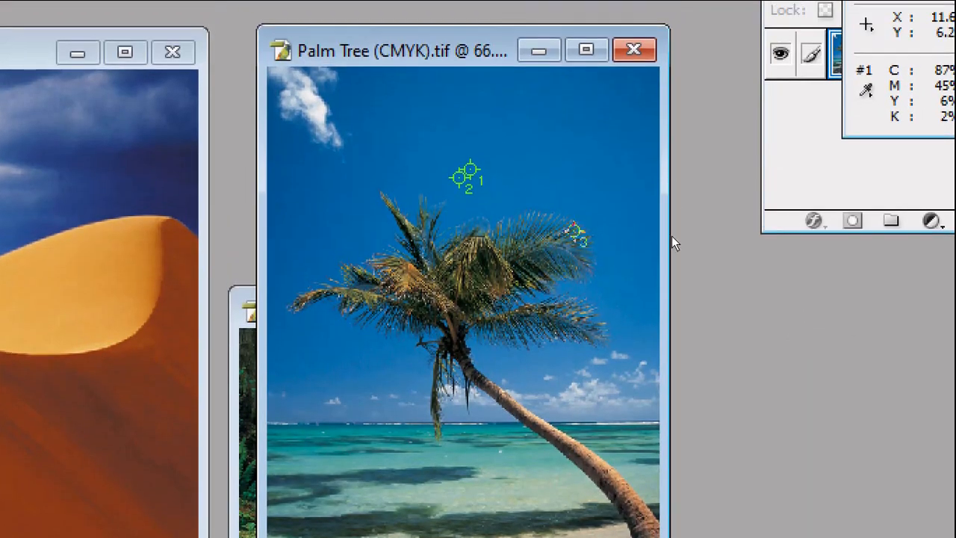
pyautogui.click(610, 140)
pyautogui.moveTo(610, 200); pyautogui.dragTo(622, 192)
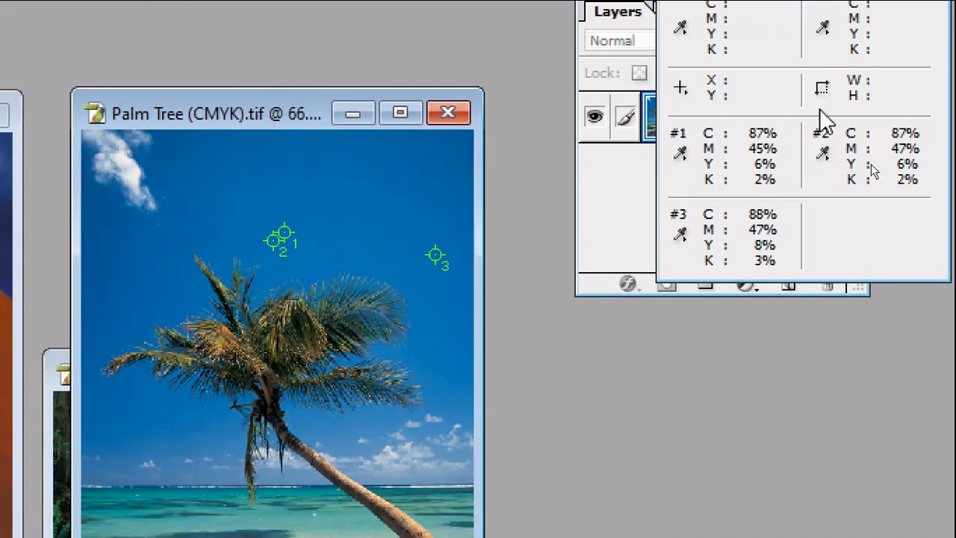
pyautogui.click(392, 130)
pyautogui.moveTo(347, 196); pyautogui.dragTo(382, 202)
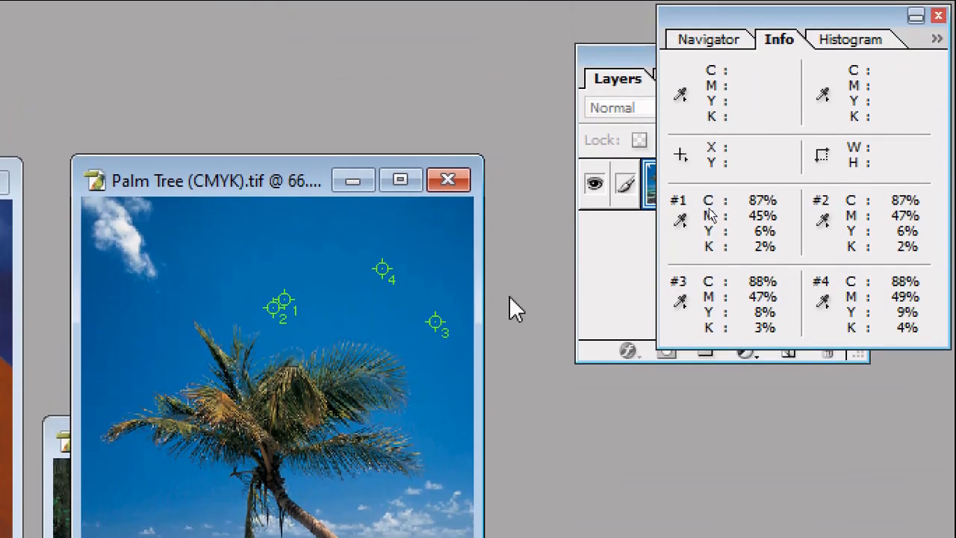
pyautogui.moveTo(273, 307); pyautogui.dragTo(270, 339)
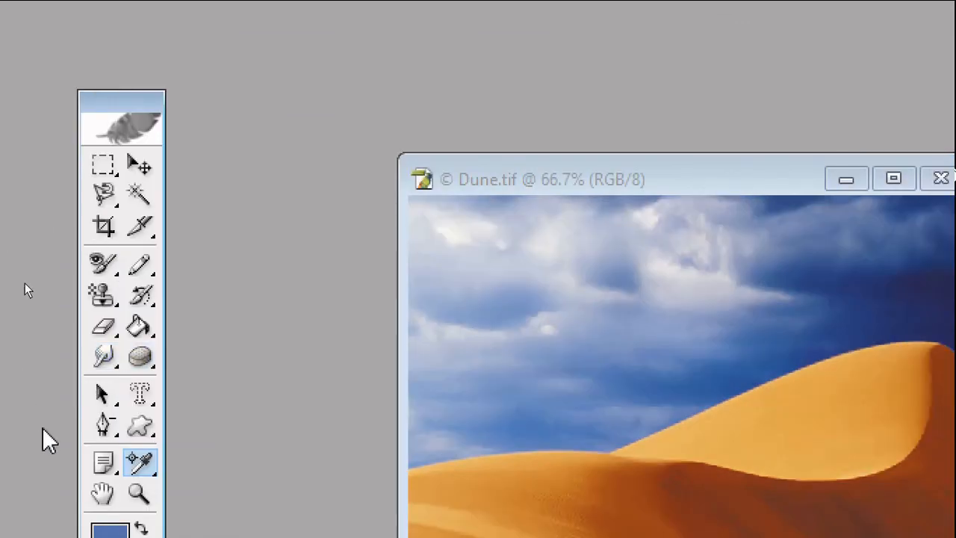
# Switch to the Hand Tool and move the Palm Tree image window over the Dune image
pyautogui.click(142, 465)
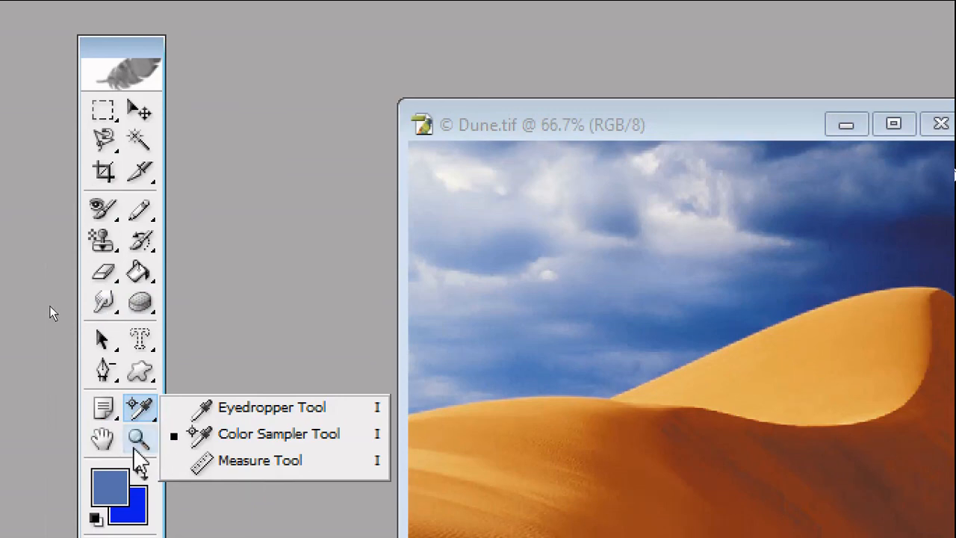
pyautogui.click(101, 439)
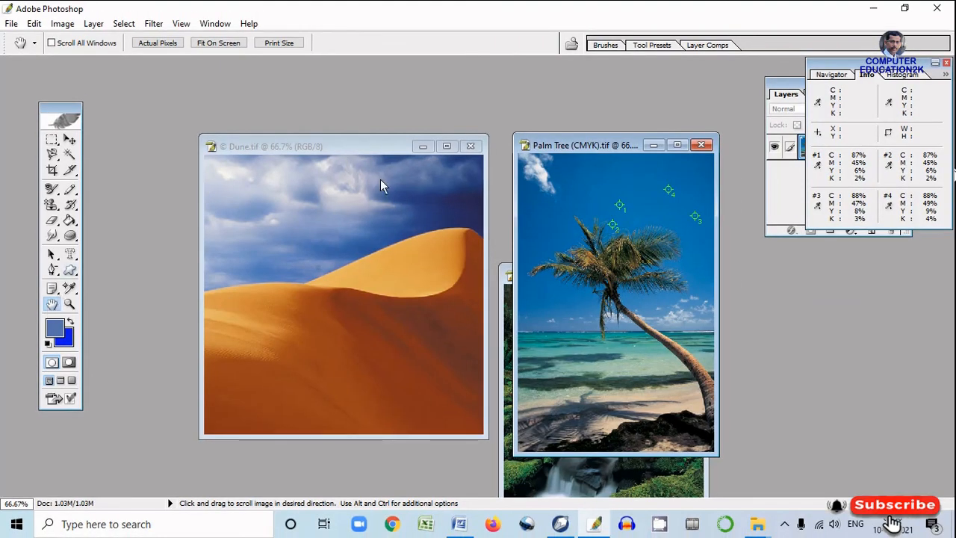
pyautogui.moveTo(562, 146); pyautogui.dragTo(273, 129)
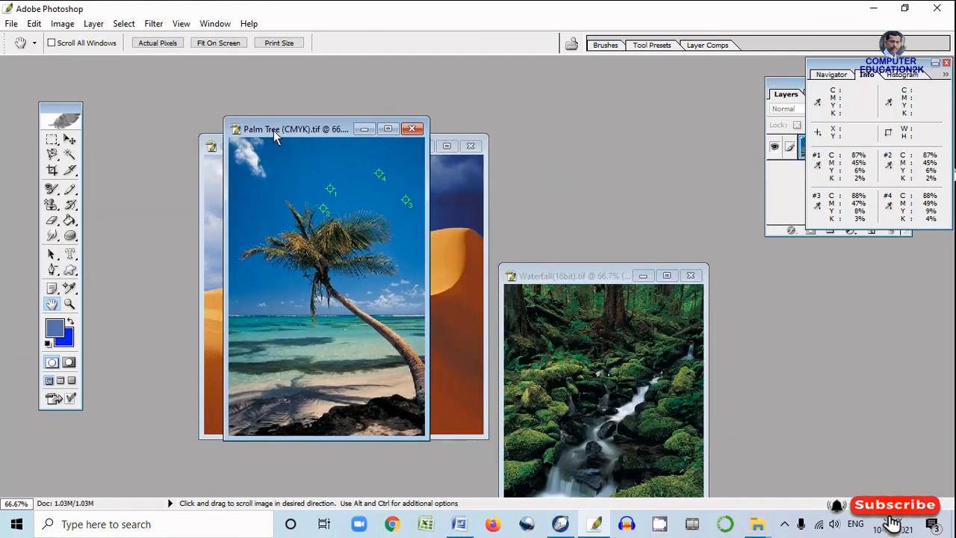
# Maximize the Palm Tree image window and zoom in on the sea to 1200% with the Zoom Tool
pyautogui.click(70, 304)
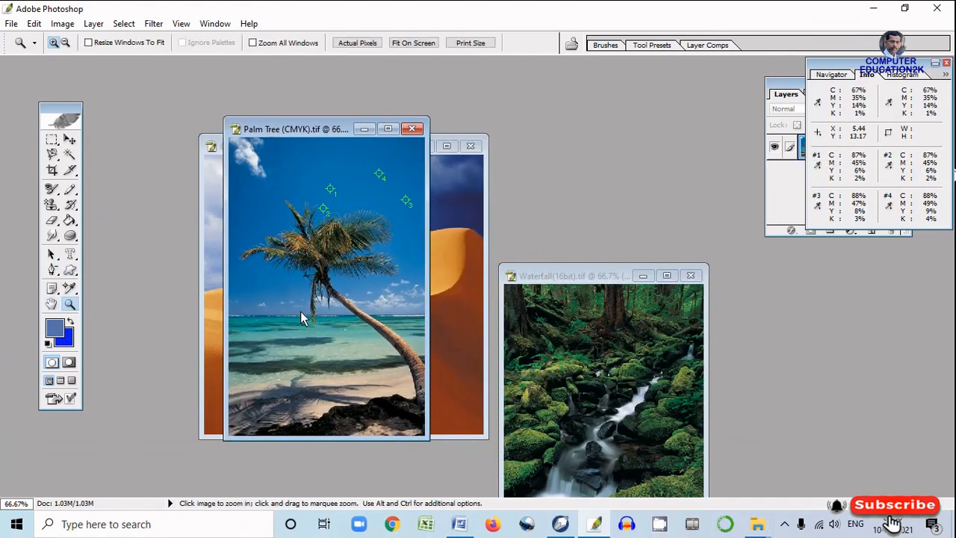
pyautogui.click(333, 301)
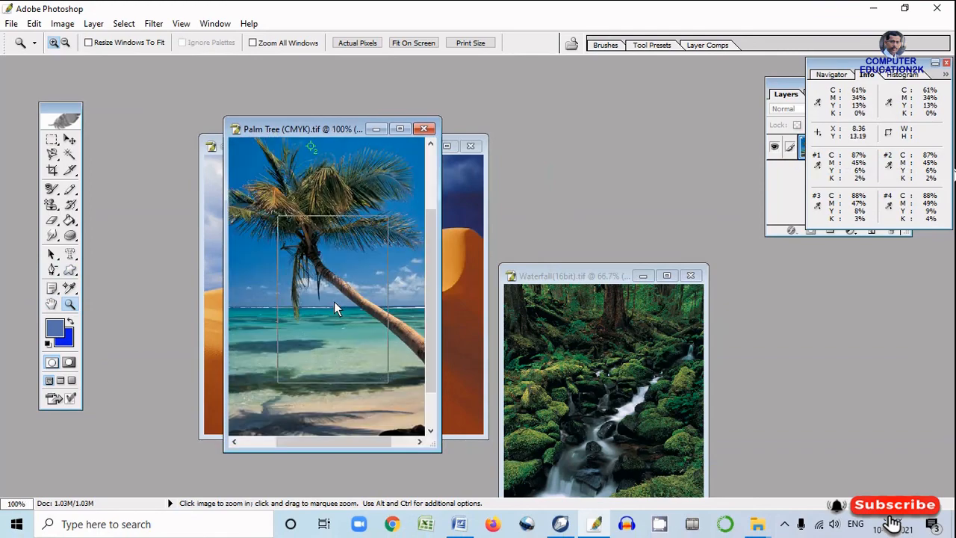
pyautogui.click(334, 301)
pyautogui.click(334, 301)
pyautogui.click(334, 301)
pyautogui.click(334, 301)
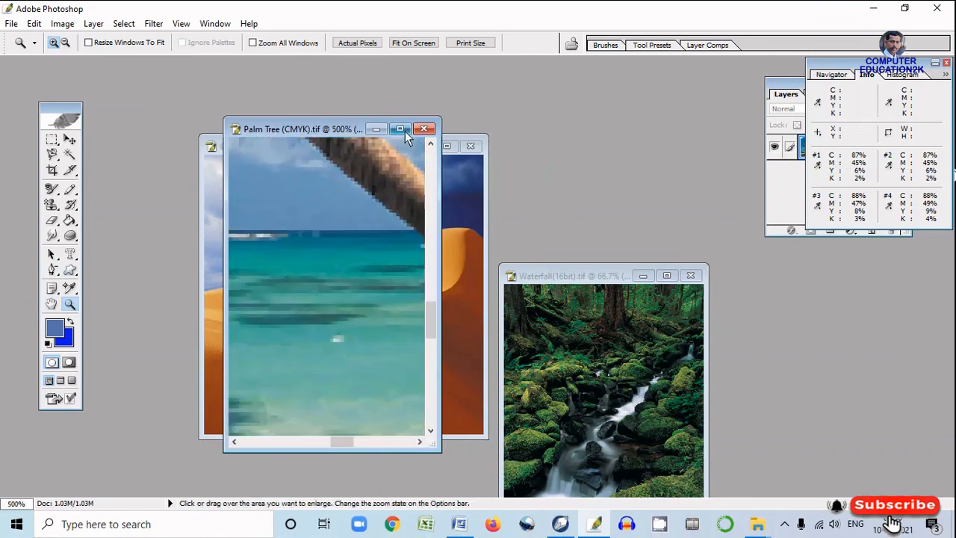
pyautogui.click(404, 131)
pyautogui.click(364, 257)
pyautogui.click(363, 258)
pyautogui.click(363, 258)
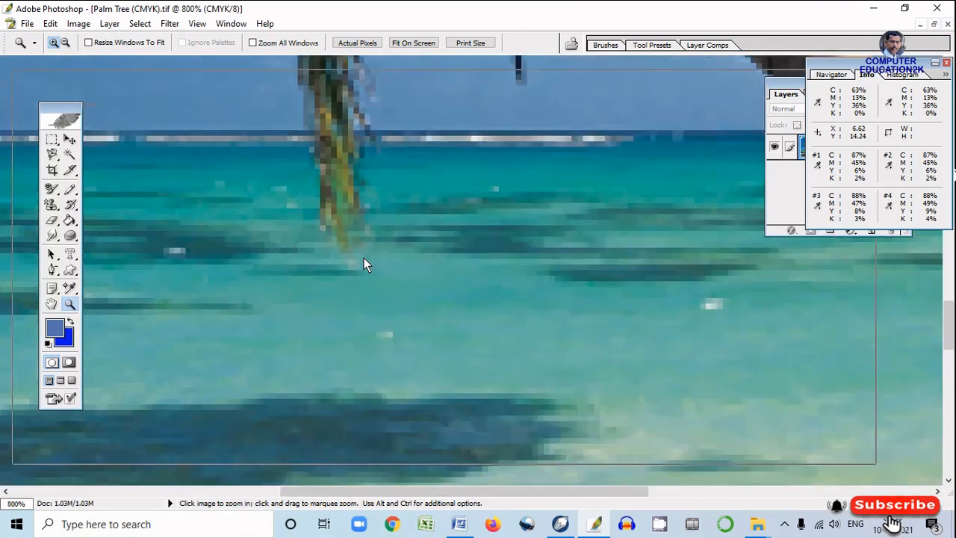
pyautogui.click(364, 258)
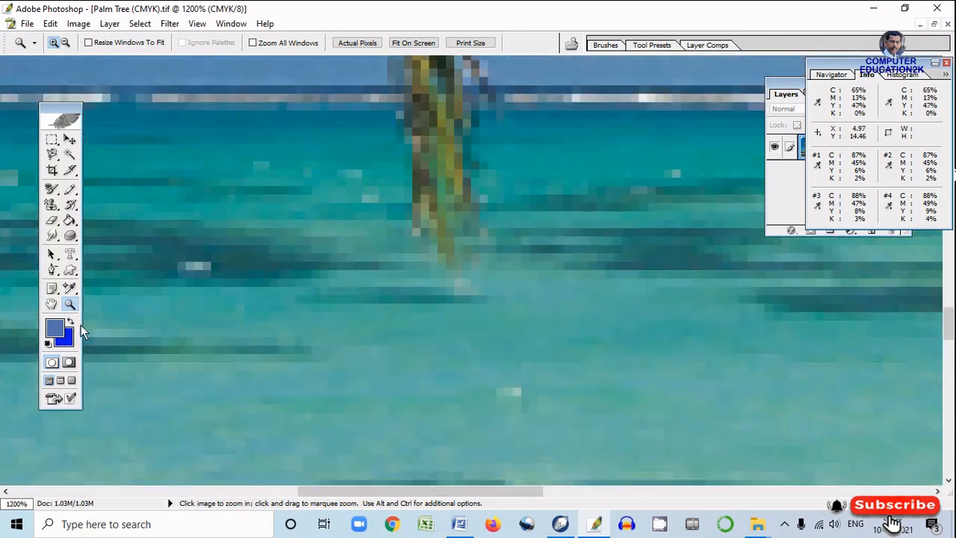
# Pan the magnified Palm Tree image from the sea up along the trunk to the fronds with the Hand Tool
pyautogui.click(51, 304)
pyautogui.moveTo(288, 264); pyautogui.dragTo(358, 502)
pyautogui.moveTo(362, 311); pyautogui.dragTo(461, 444)
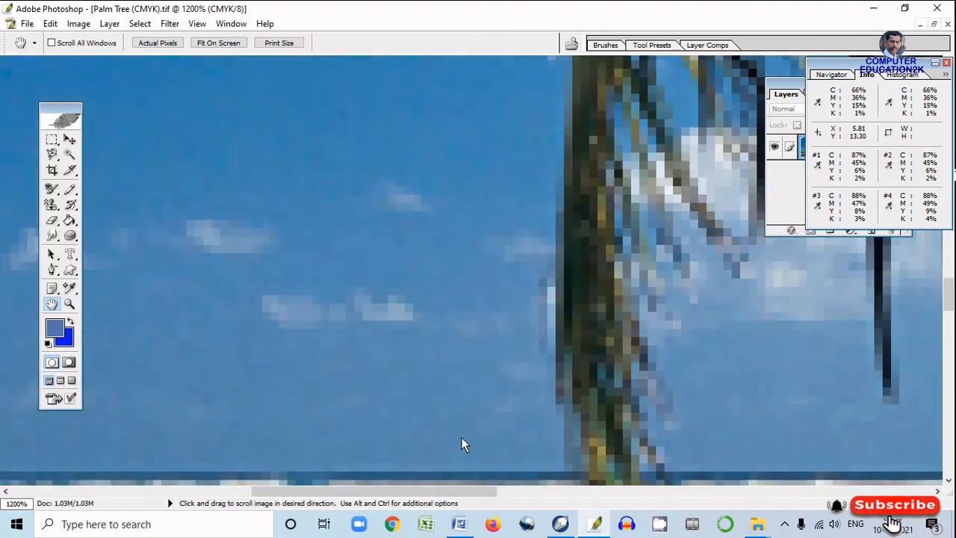
pyautogui.moveTo(374, 231); pyautogui.dragTo(307, 406)
pyautogui.moveTo(518, 238); pyautogui.dragTo(255, 390)
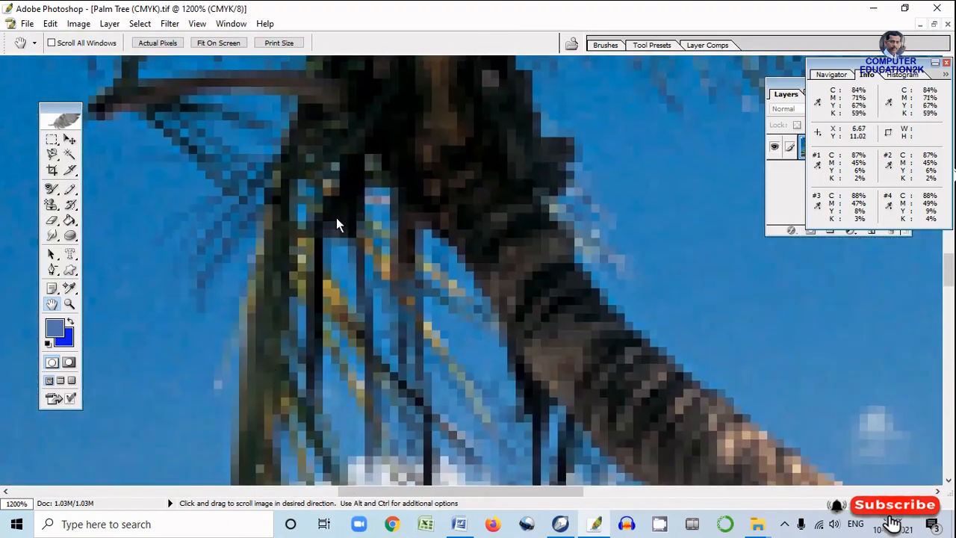
pyautogui.moveTo(337, 224); pyautogui.dragTo(392, 337)
pyautogui.moveTo(478, 192); pyautogui.dragTo(343, 369)
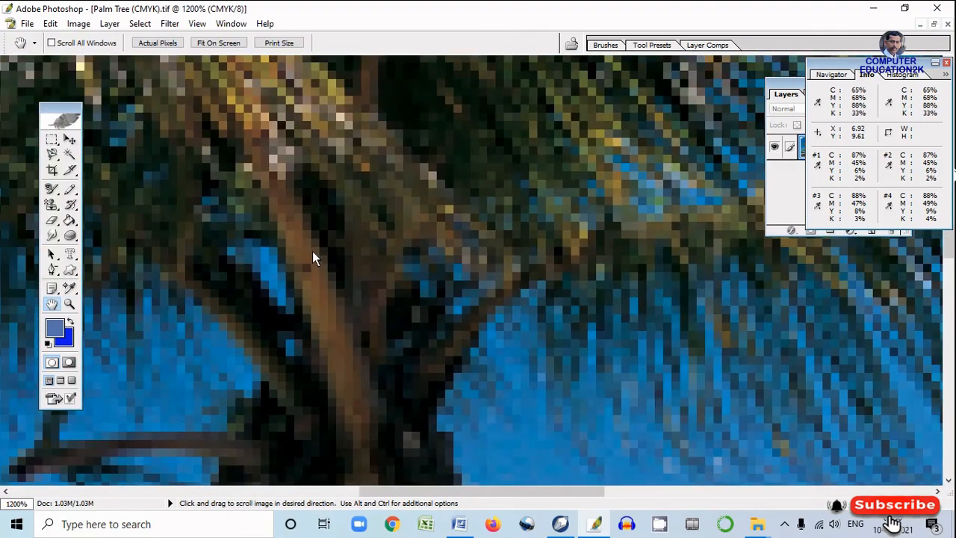
pyautogui.moveTo(312, 251); pyautogui.dragTo(372, 347)
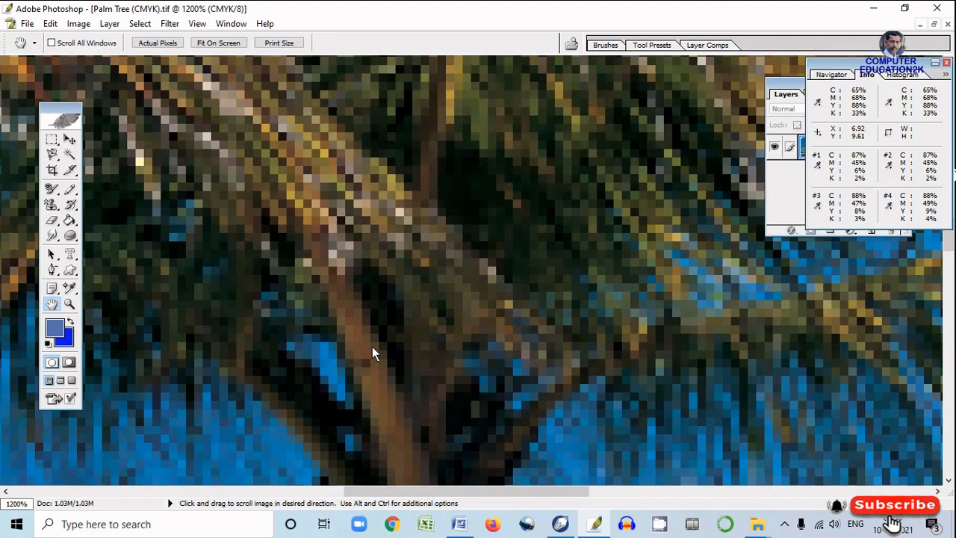
pyautogui.moveTo(337, 295); pyautogui.dragTo(428, 308)
pyautogui.moveTo(349, 248); pyautogui.dragTo(321, 282)
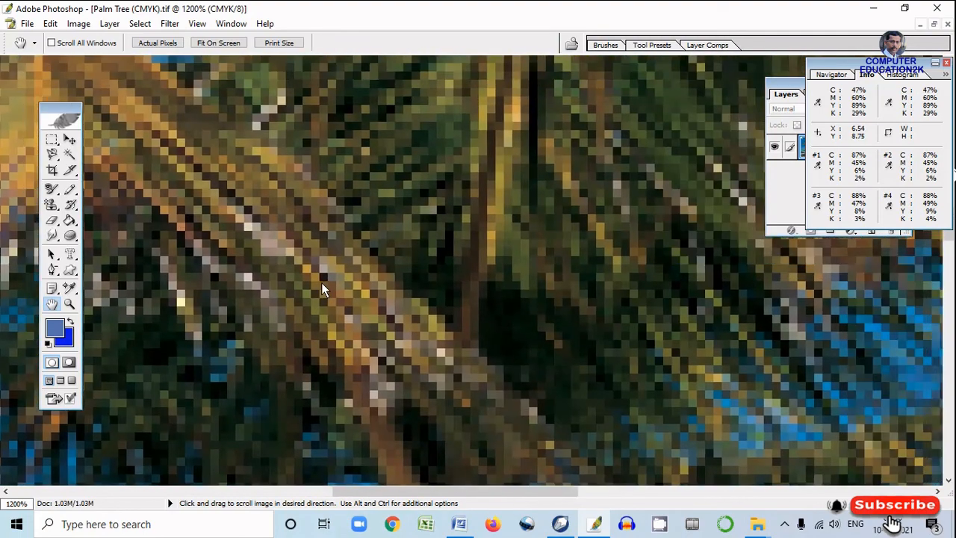
# Set the Zoom Tool to zoom out and reduce the Palm Tree image view to 50%
pyautogui.click(69, 303)
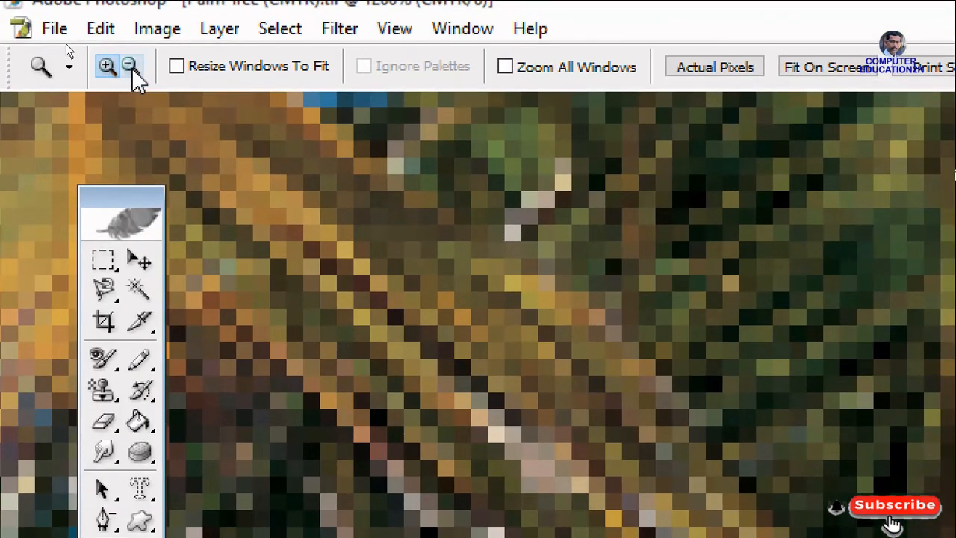
pyautogui.click(132, 67)
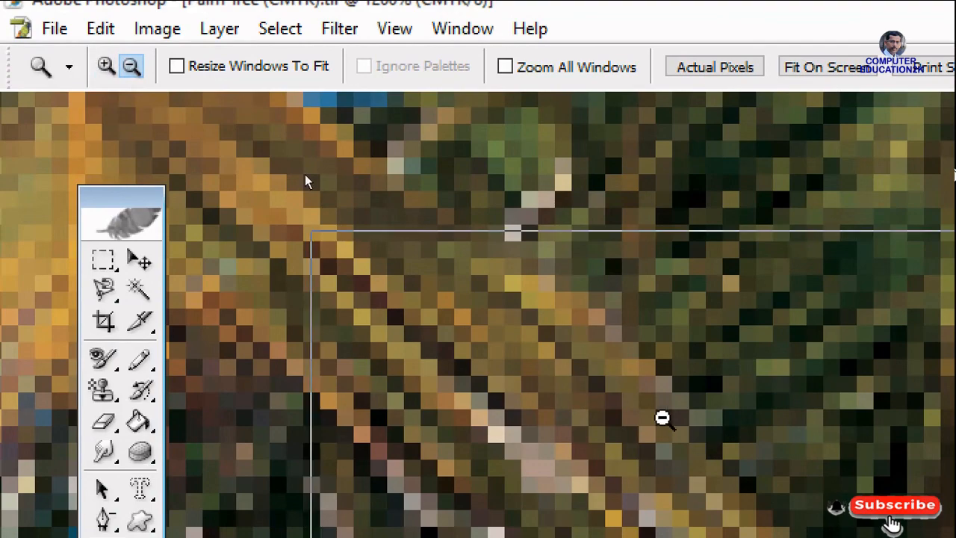
pyautogui.click(662, 418)
pyautogui.click(587, 318)
pyautogui.click(524, 284)
pyautogui.click(516, 317)
pyautogui.click(514, 320)
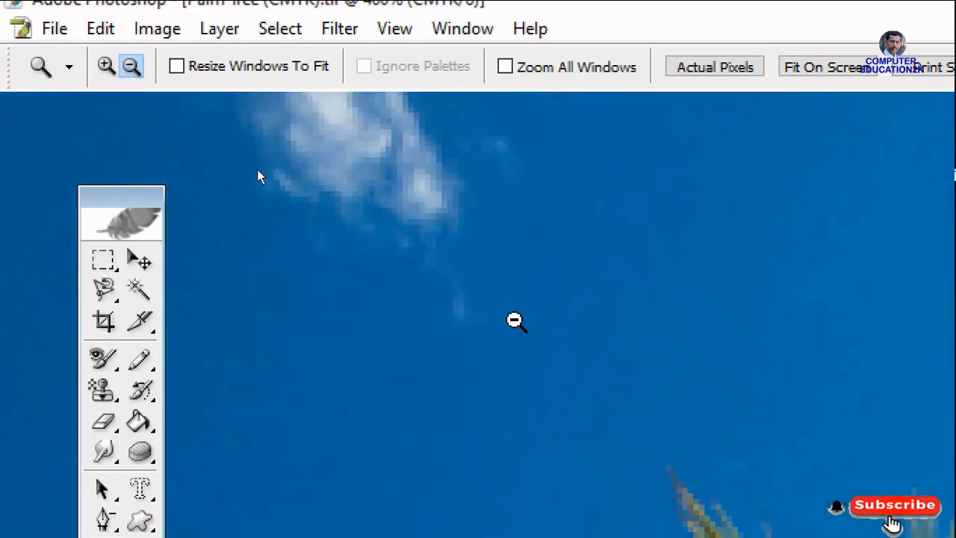
pyautogui.click(514, 321)
pyautogui.click(514, 320)
pyautogui.click(513, 320)
pyautogui.click(514, 320)
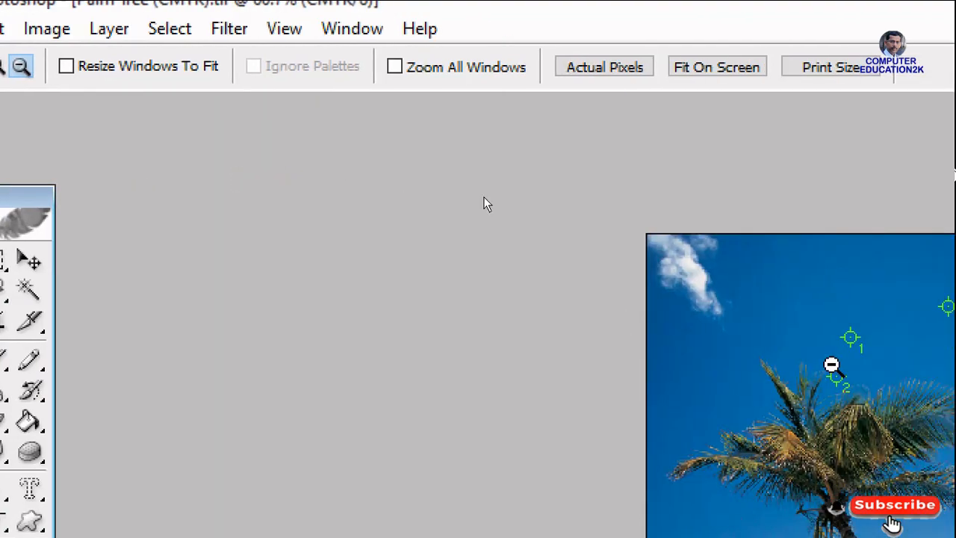
pyautogui.click(869, 379)
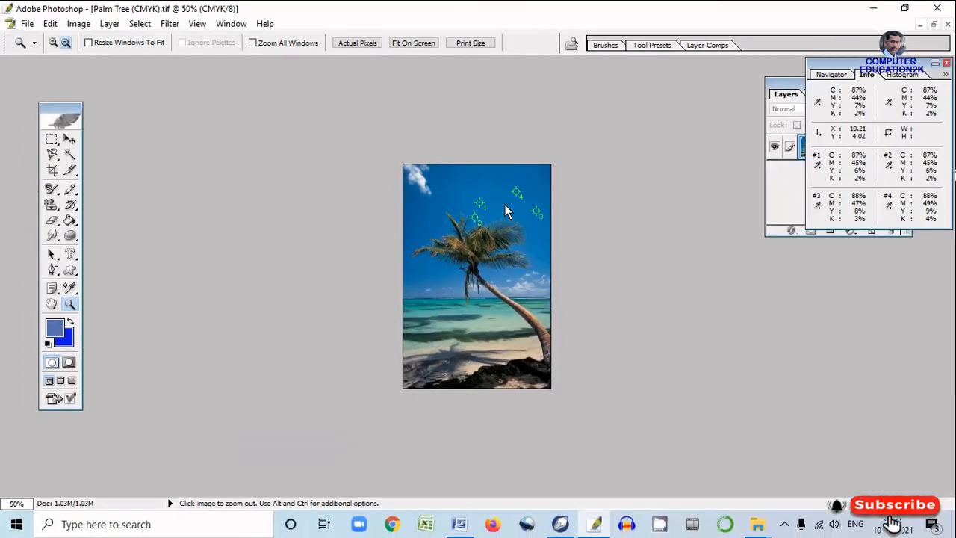
# Set the Zoom Tool back to zooming in and enlarge the palm crown to 400%
pyautogui.click(56, 43)
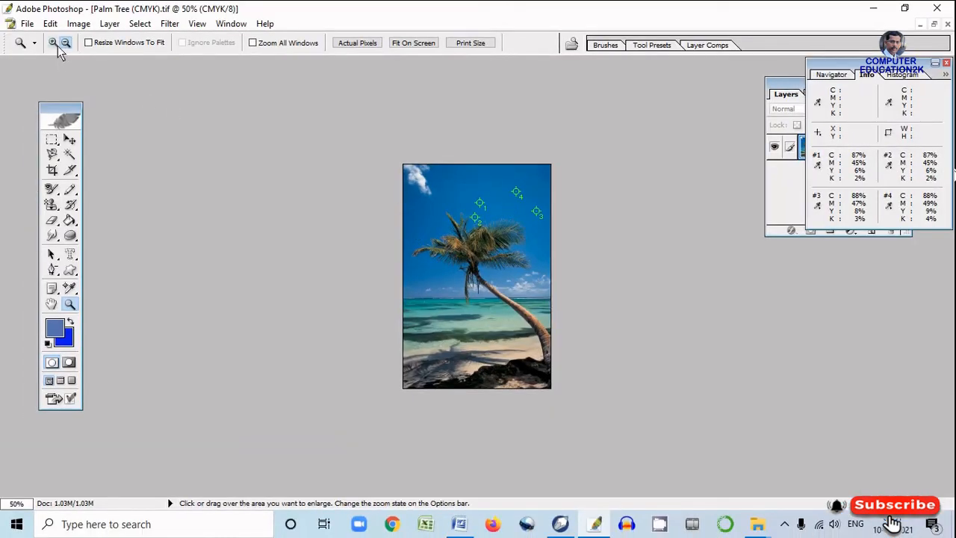
pyautogui.click(494, 260)
pyautogui.click(495, 263)
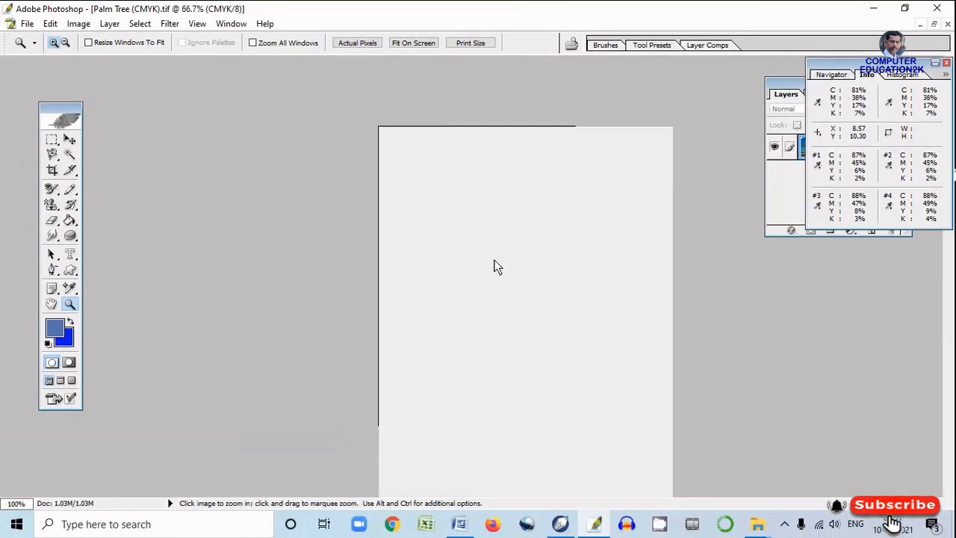
pyautogui.click(495, 263)
pyautogui.click(496, 263)
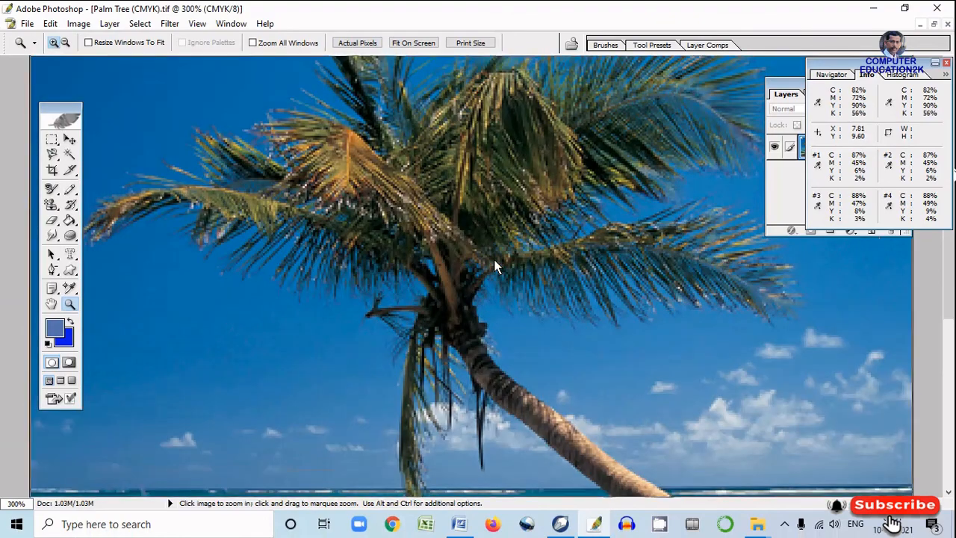
pyautogui.click(495, 263)
# Pan the 400% view with the Hand Tool to show the trunk and the sea horizon below the crown
pyautogui.click(51, 303)
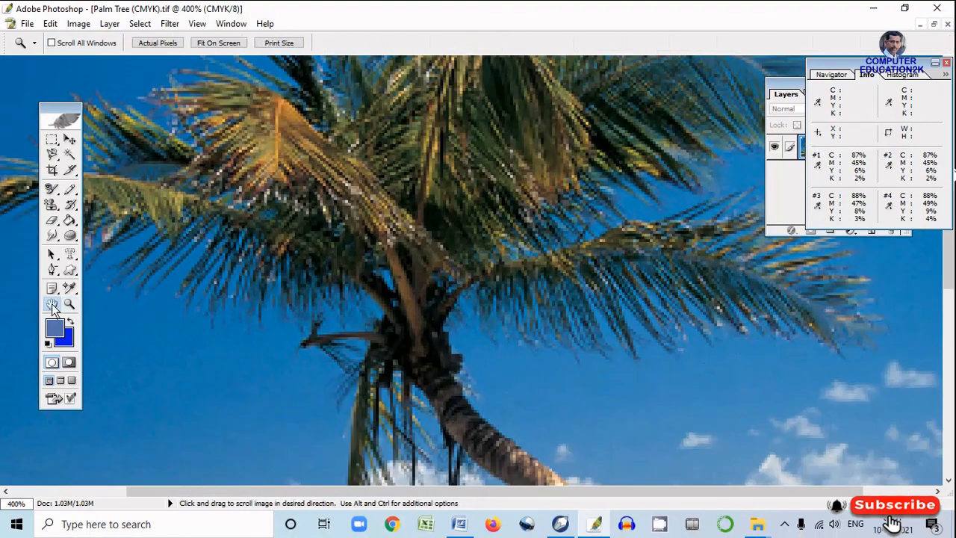
pyautogui.moveTo(423, 248); pyautogui.dragTo(296, 180)
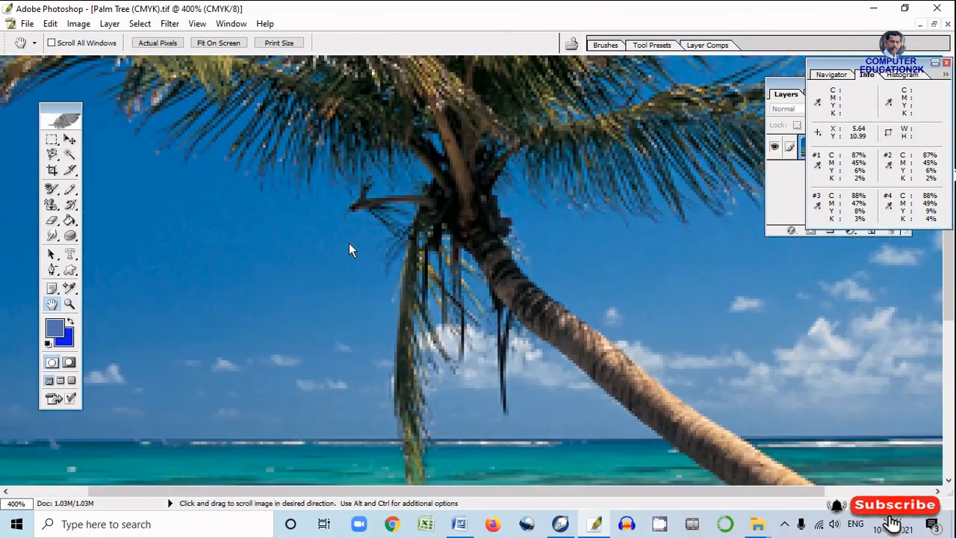
pyautogui.moveTo(348, 243); pyautogui.dragTo(349, 241)
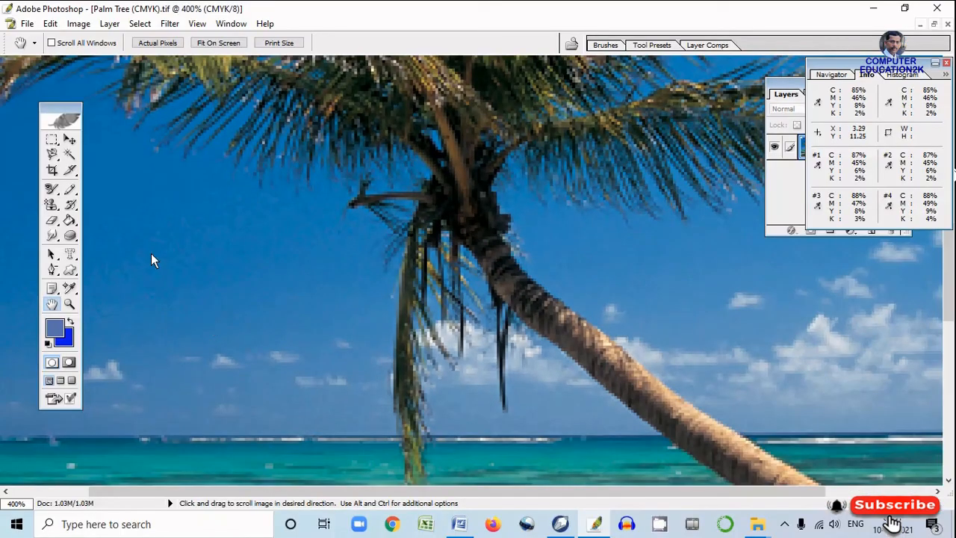
# Zoom the Palm Tree image out to 66.7% with the Zoom Tool
pyautogui.click(69, 304)
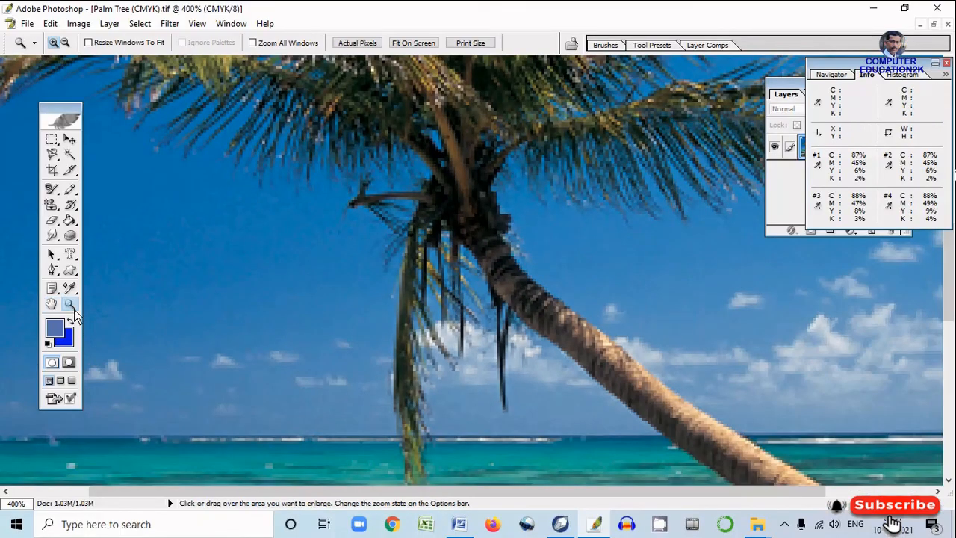
pyautogui.click(359, 209)
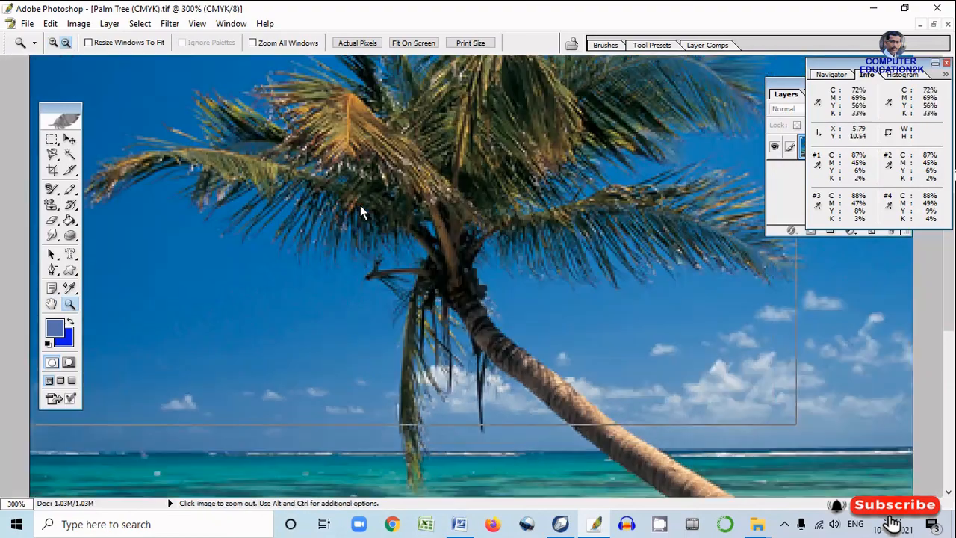
pyautogui.click(359, 209)
pyautogui.click(359, 208)
pyautogui.click(359, 208)
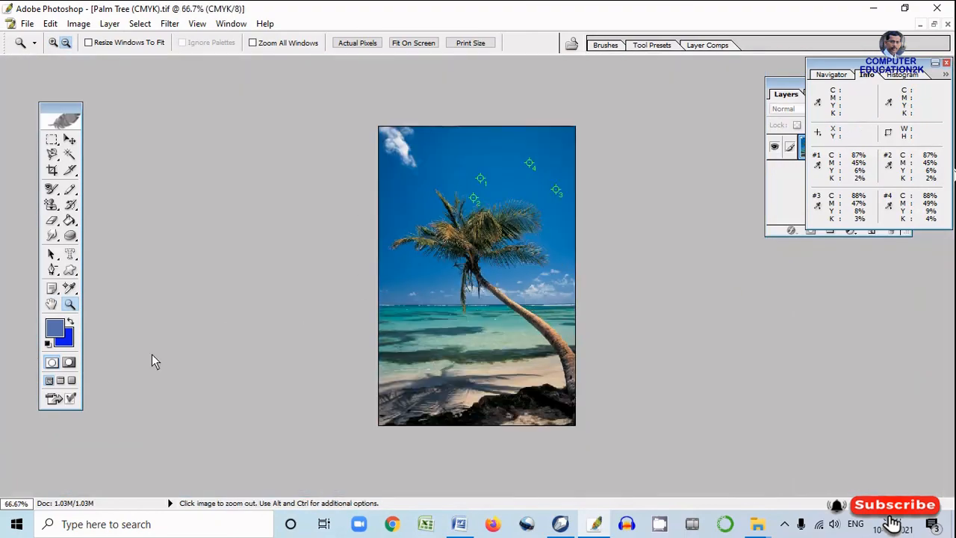